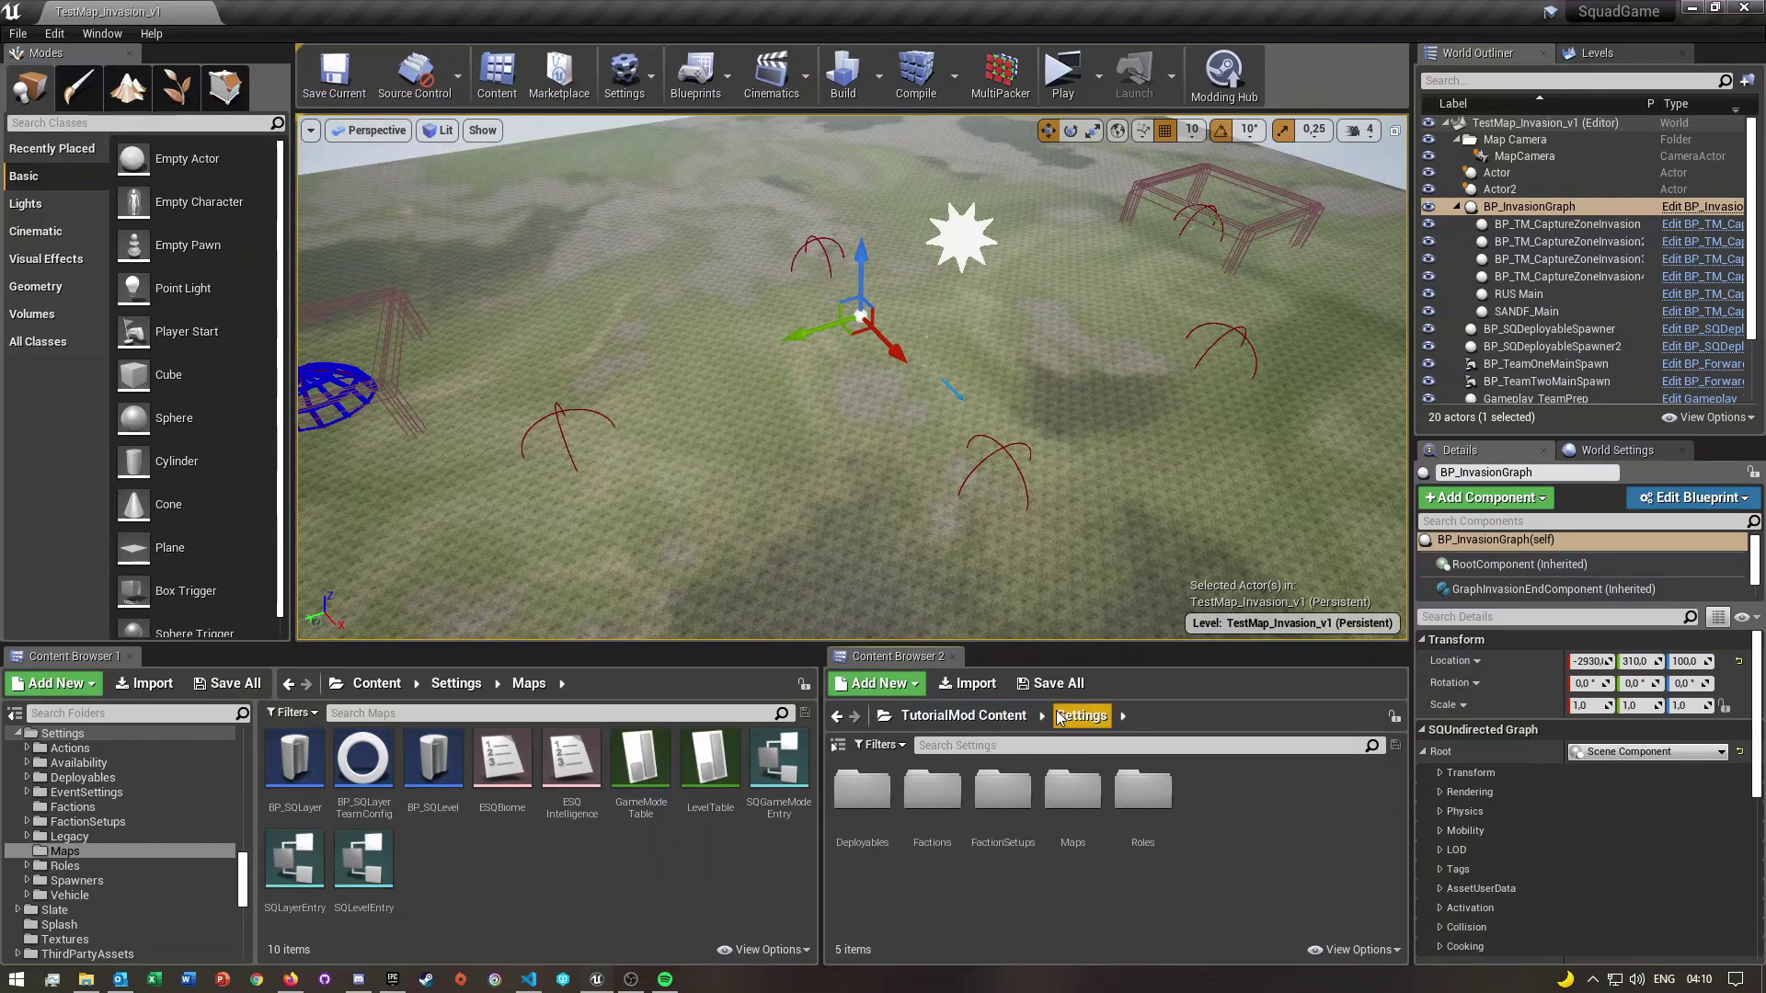
Browse to TutorialMod Content > Settings > Maps and open the TM_LayerTable data table
left_click(1005, 726)
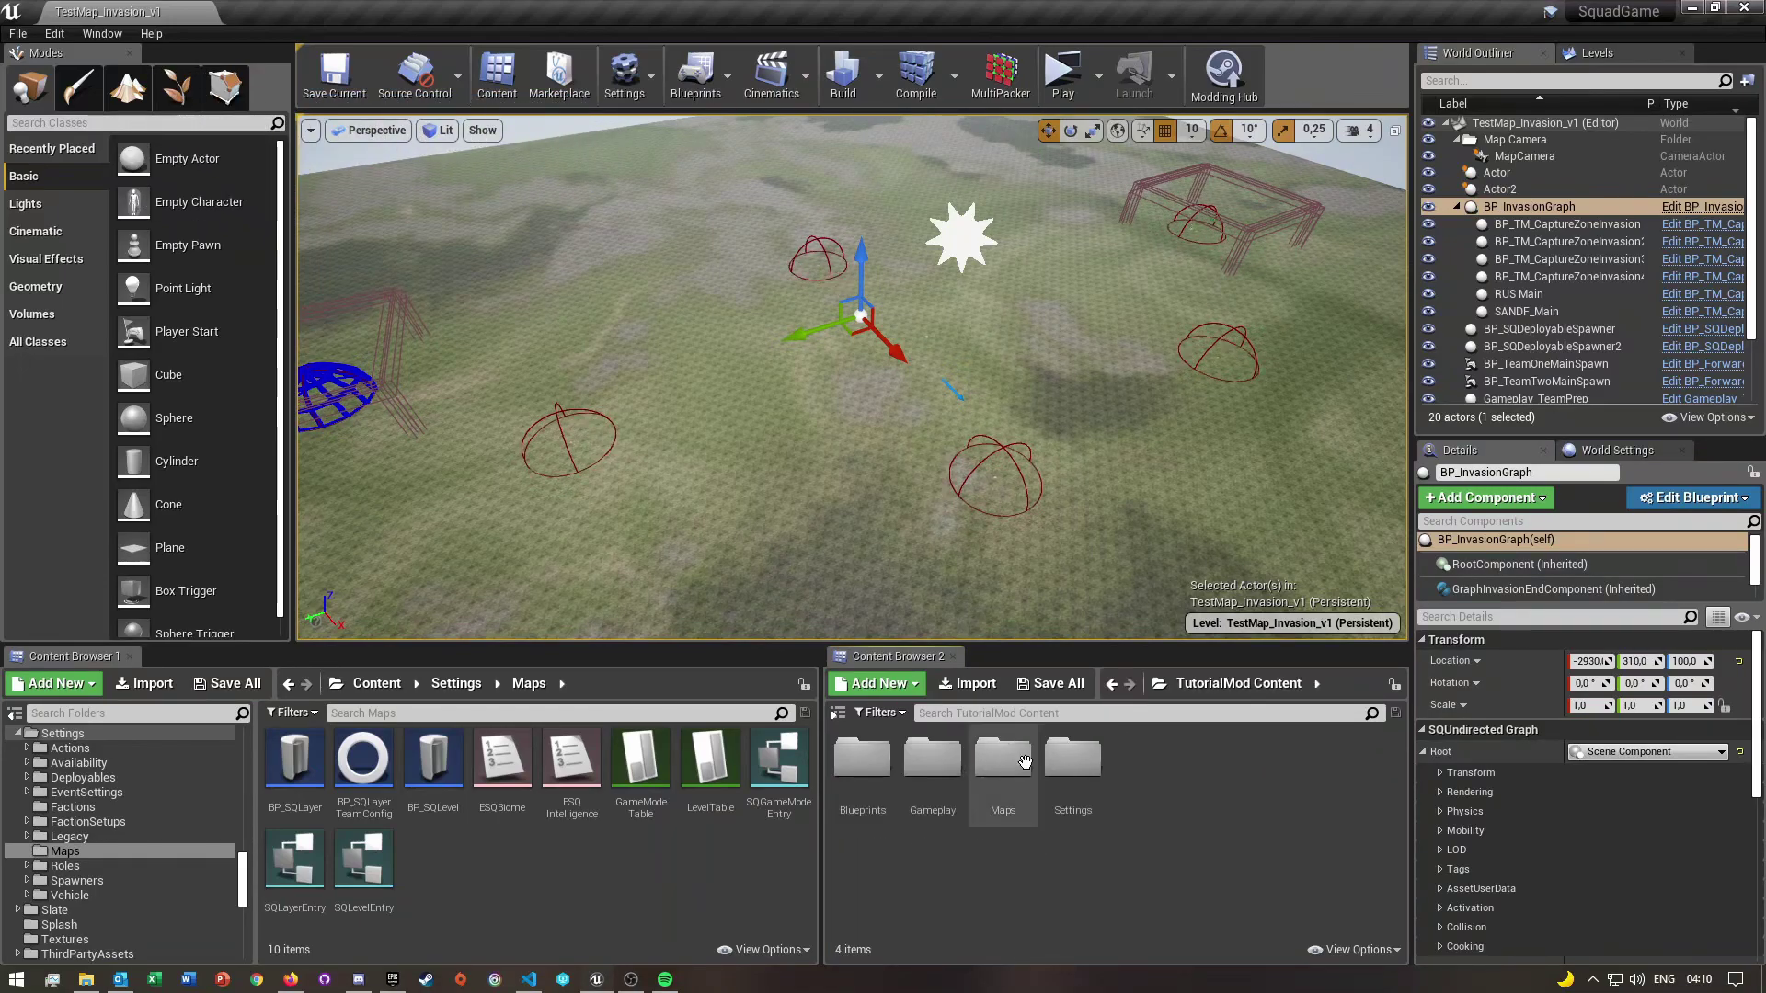
double_click(1064, 793)
left_click(1069, 802)
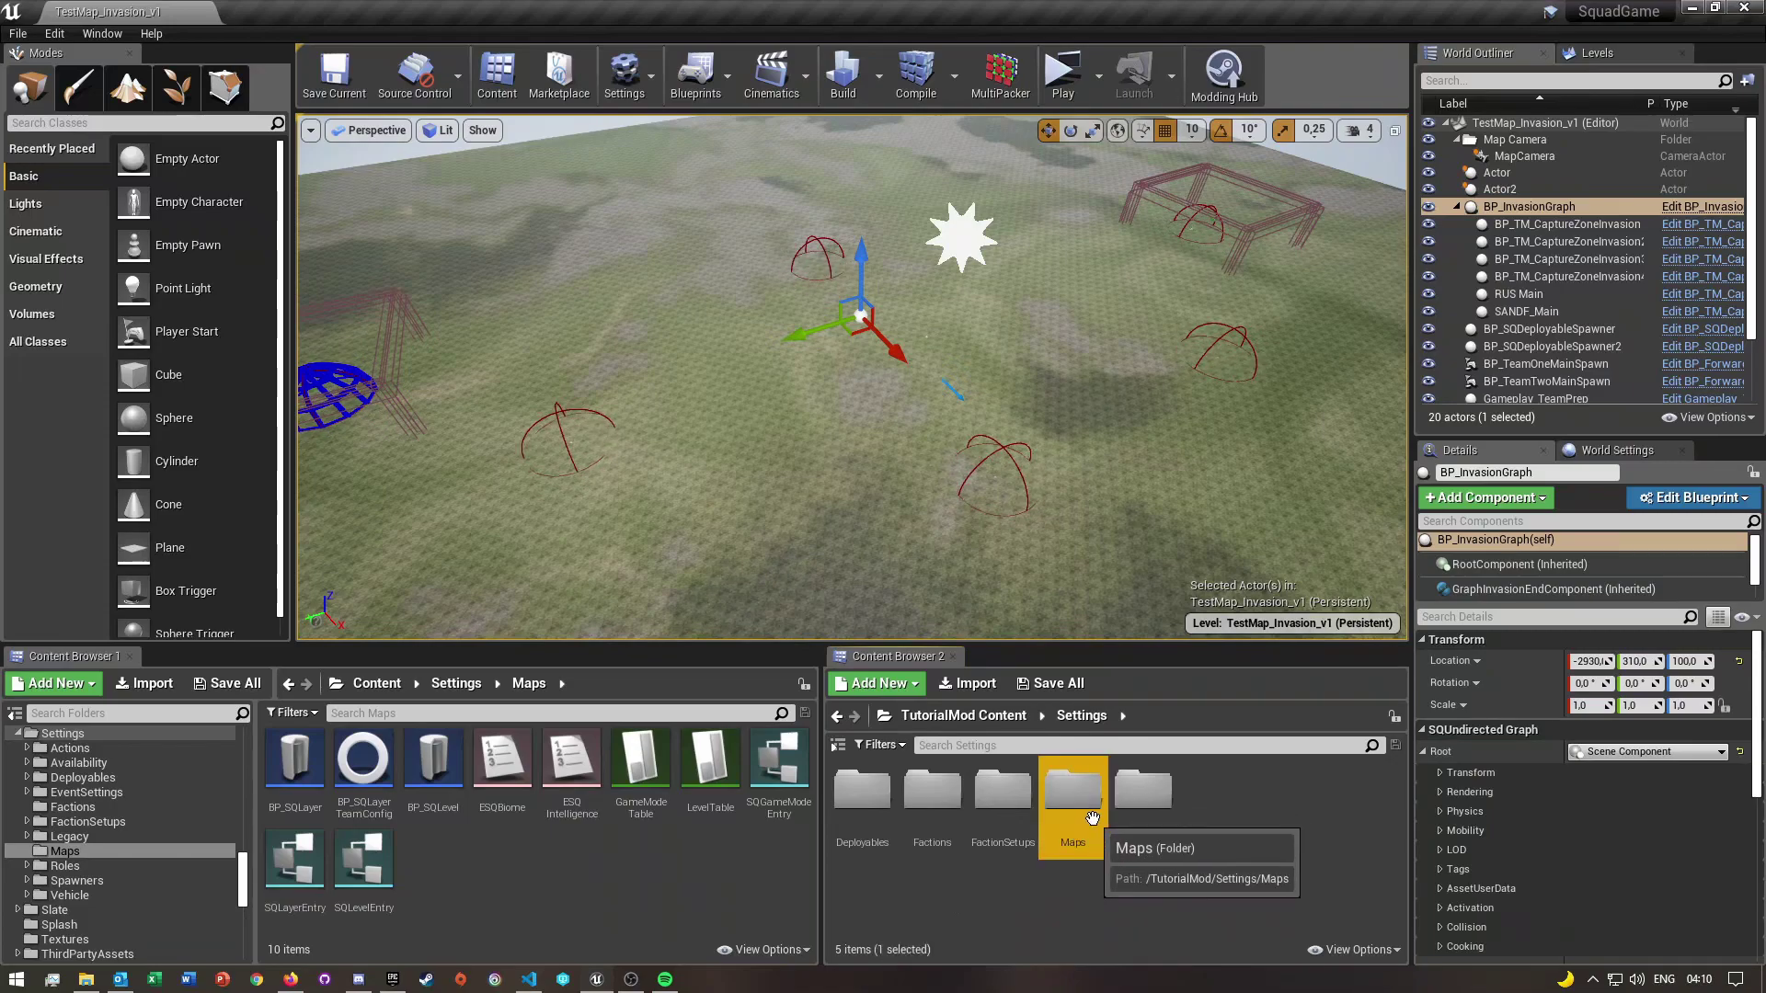
double_click(1092, 816)
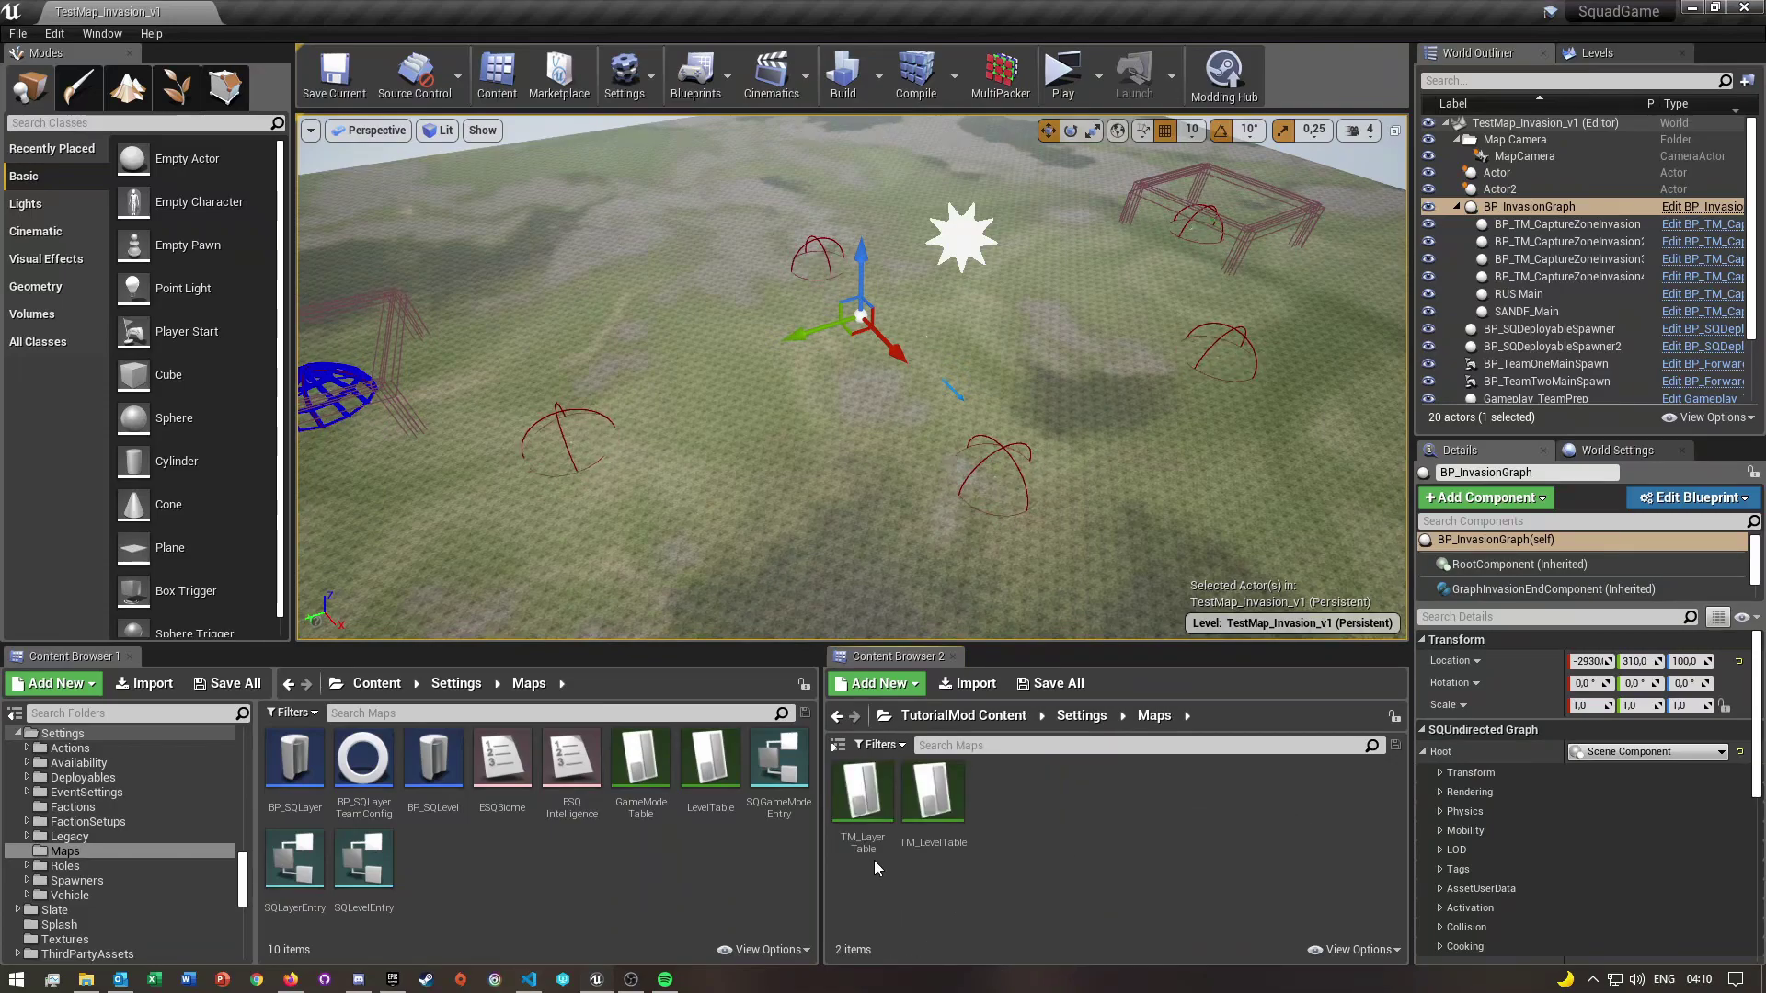
double_click(862, 800)
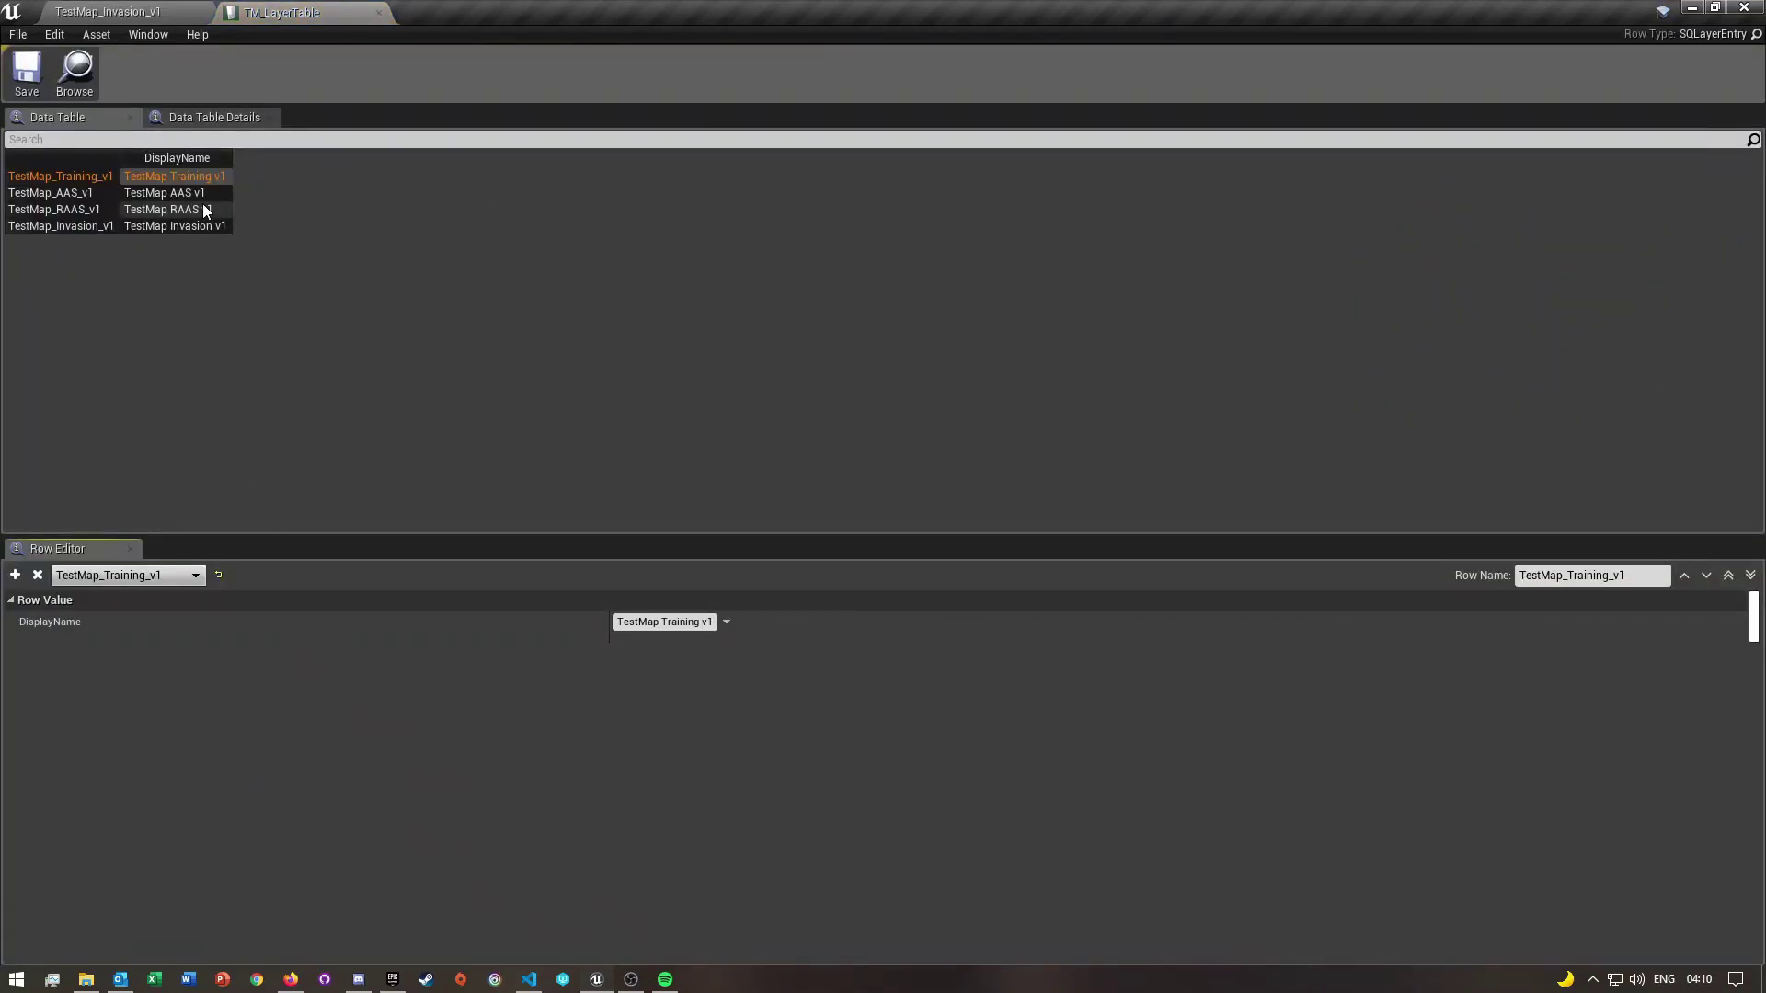
Review the TestMap_Invasion_v1 row and add a NewRow to the layer table
left_click(40, 226)
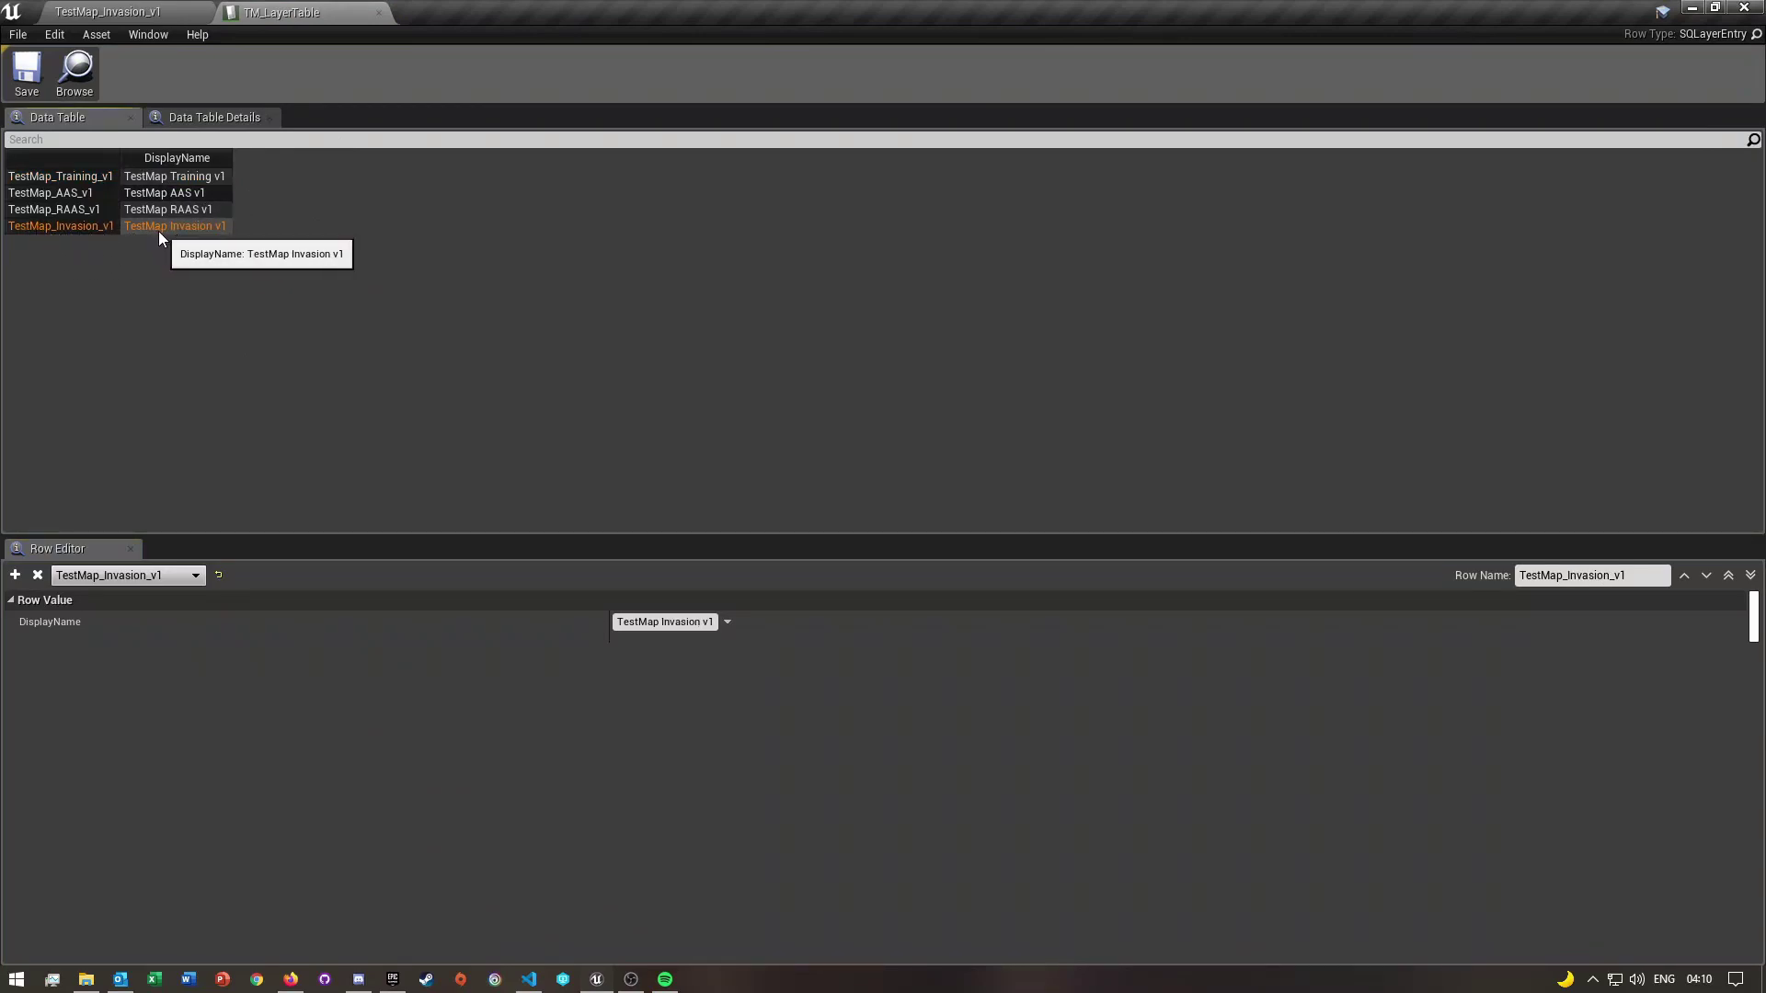
left_click(66, 378)
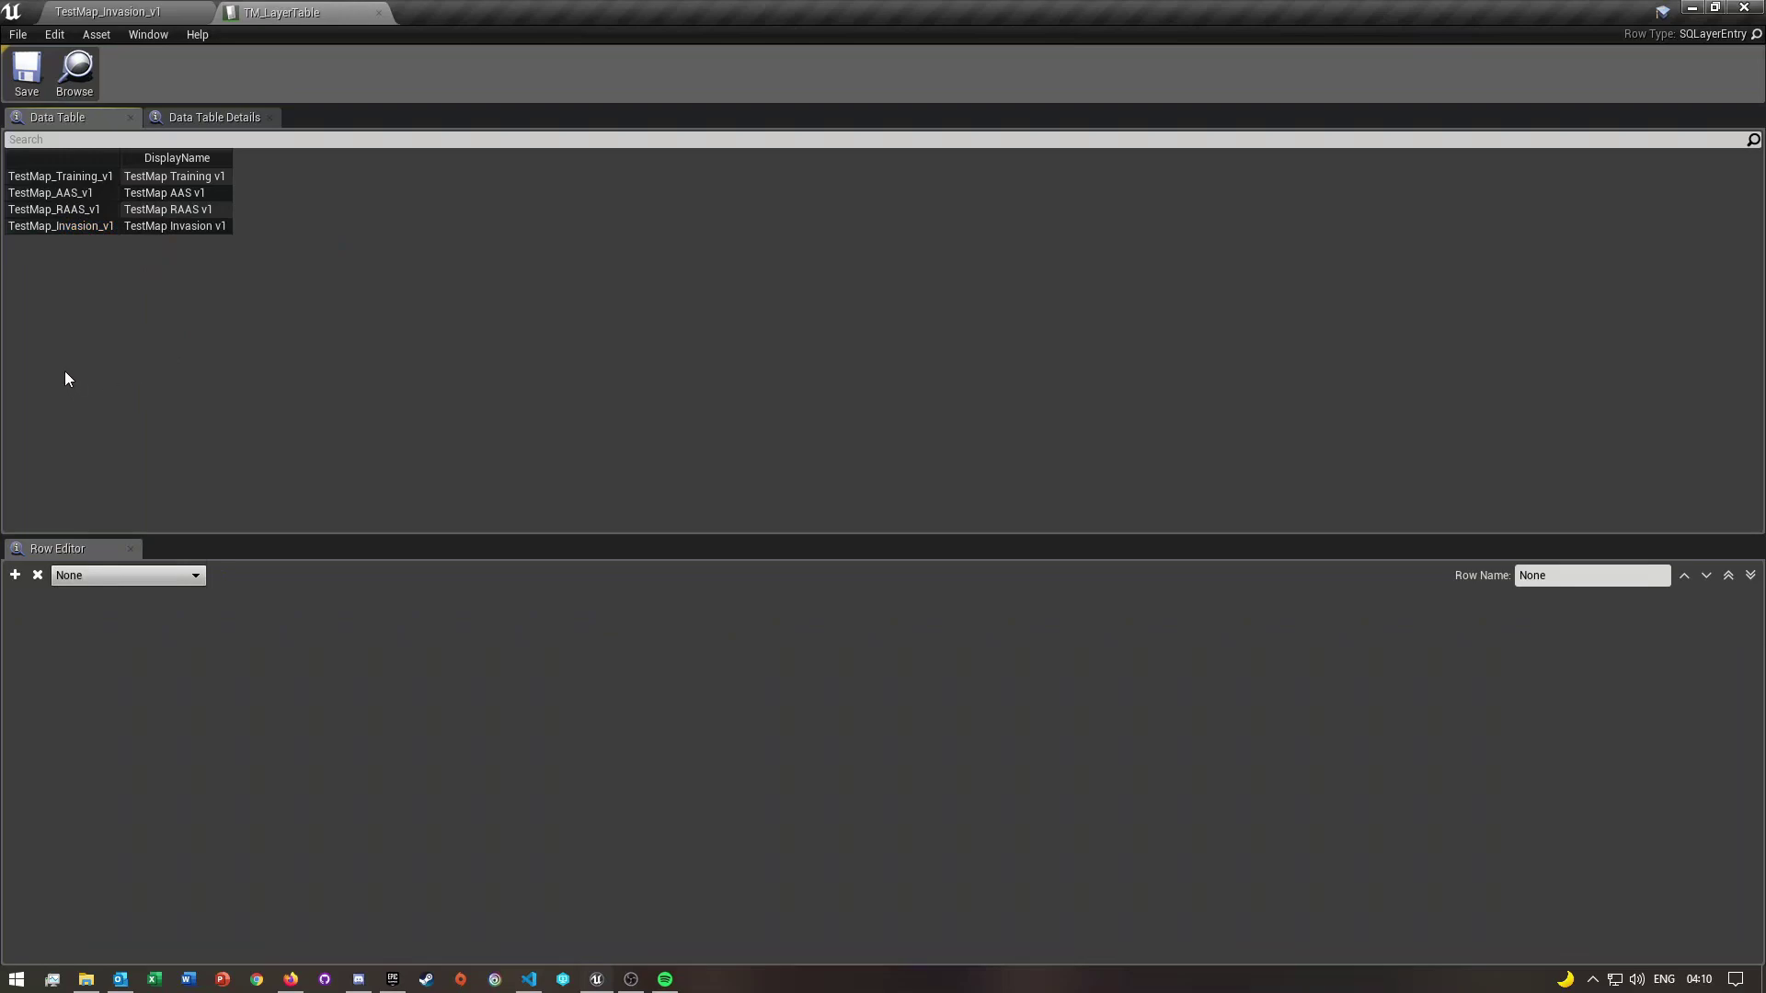
left_click(15, 575)
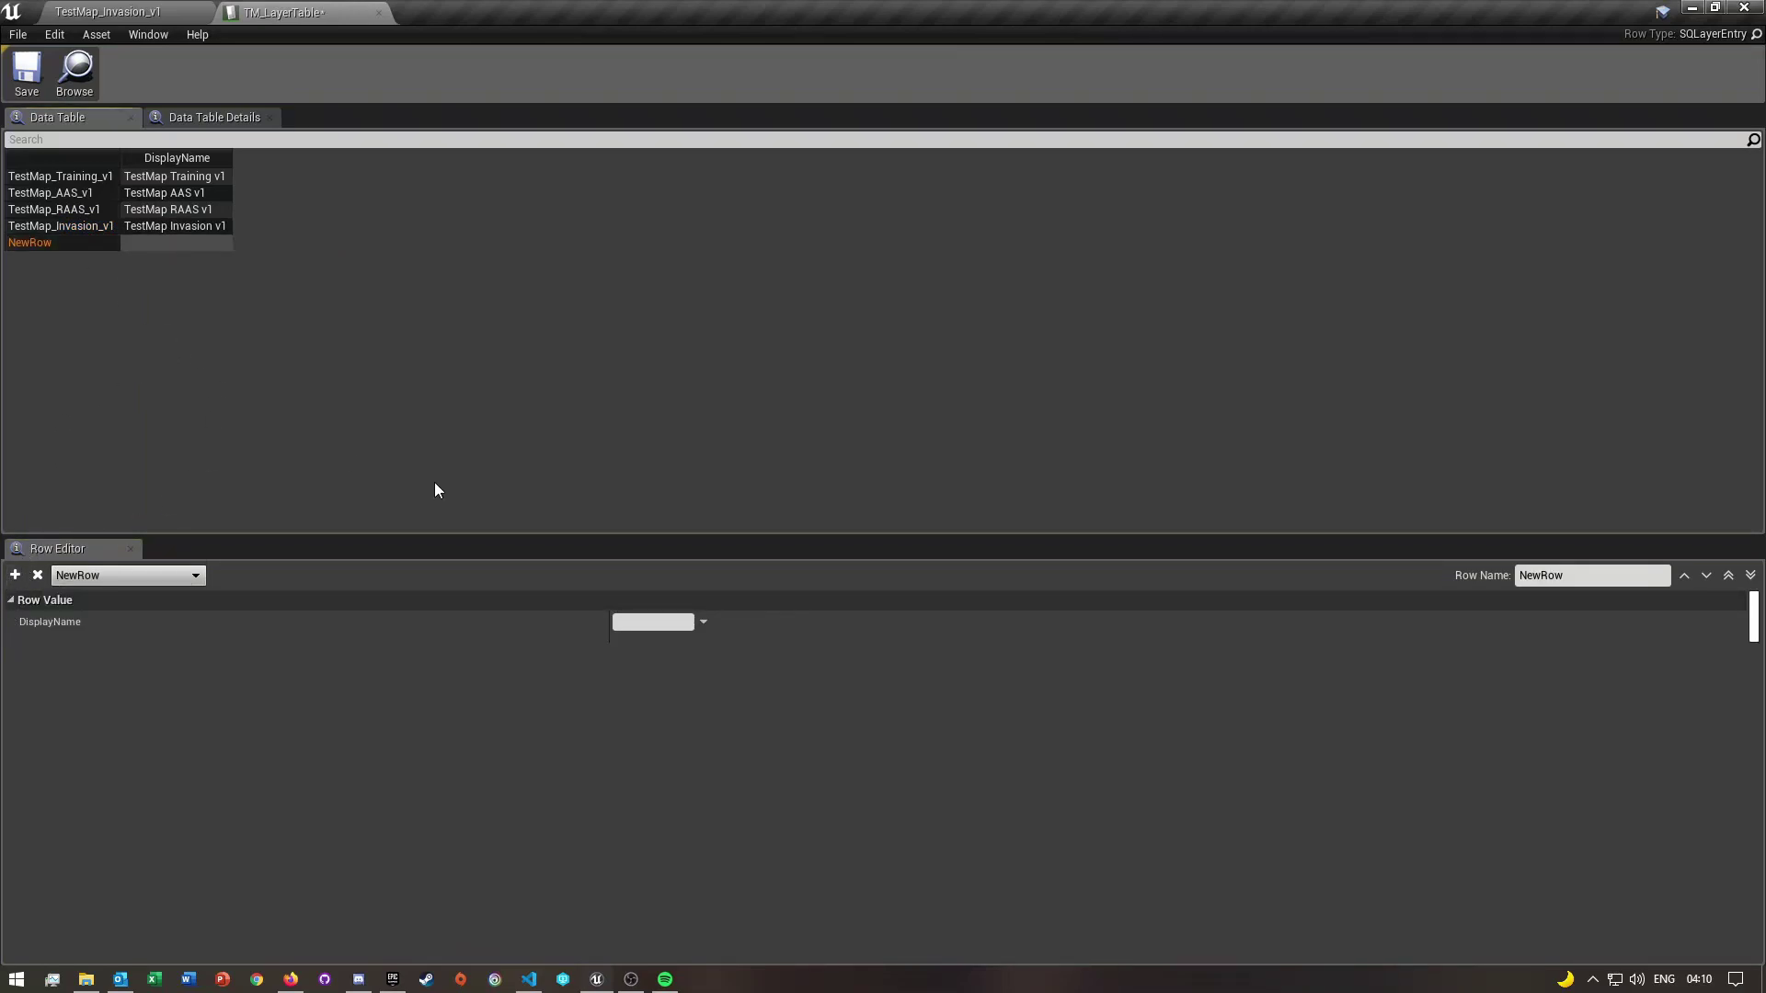
left_click(1636, 581)
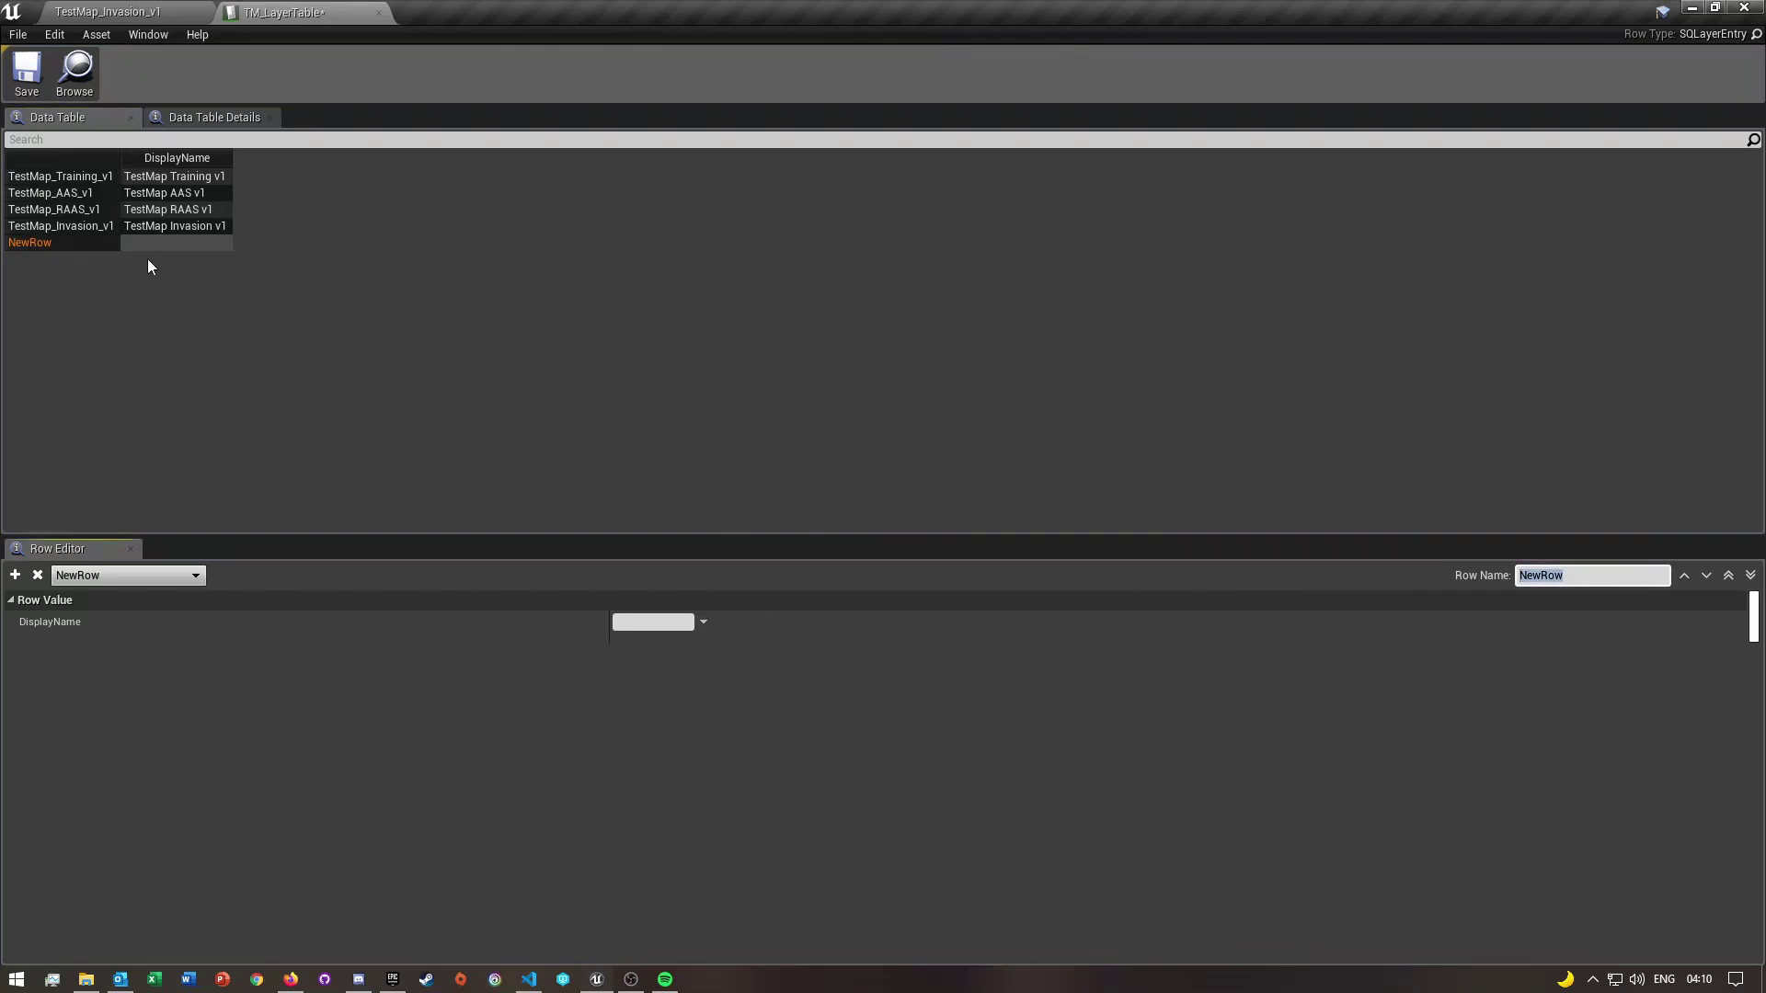
left_click(65, 226)
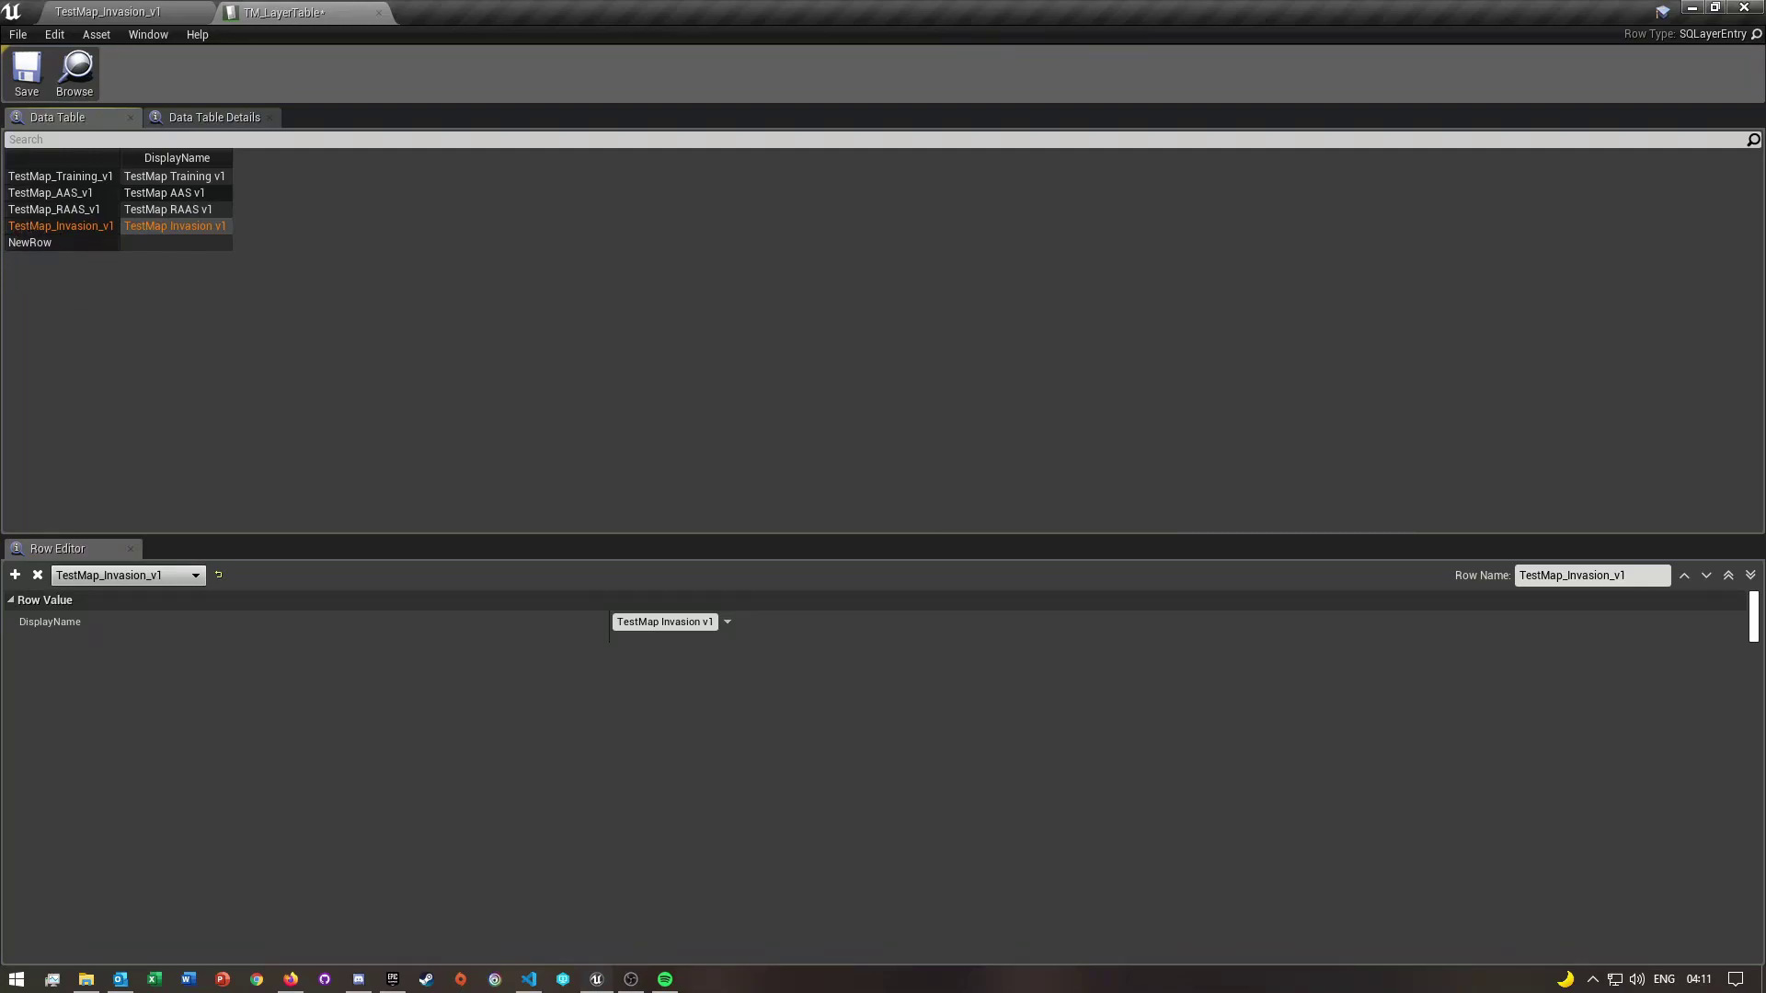
left_click(46, 241)
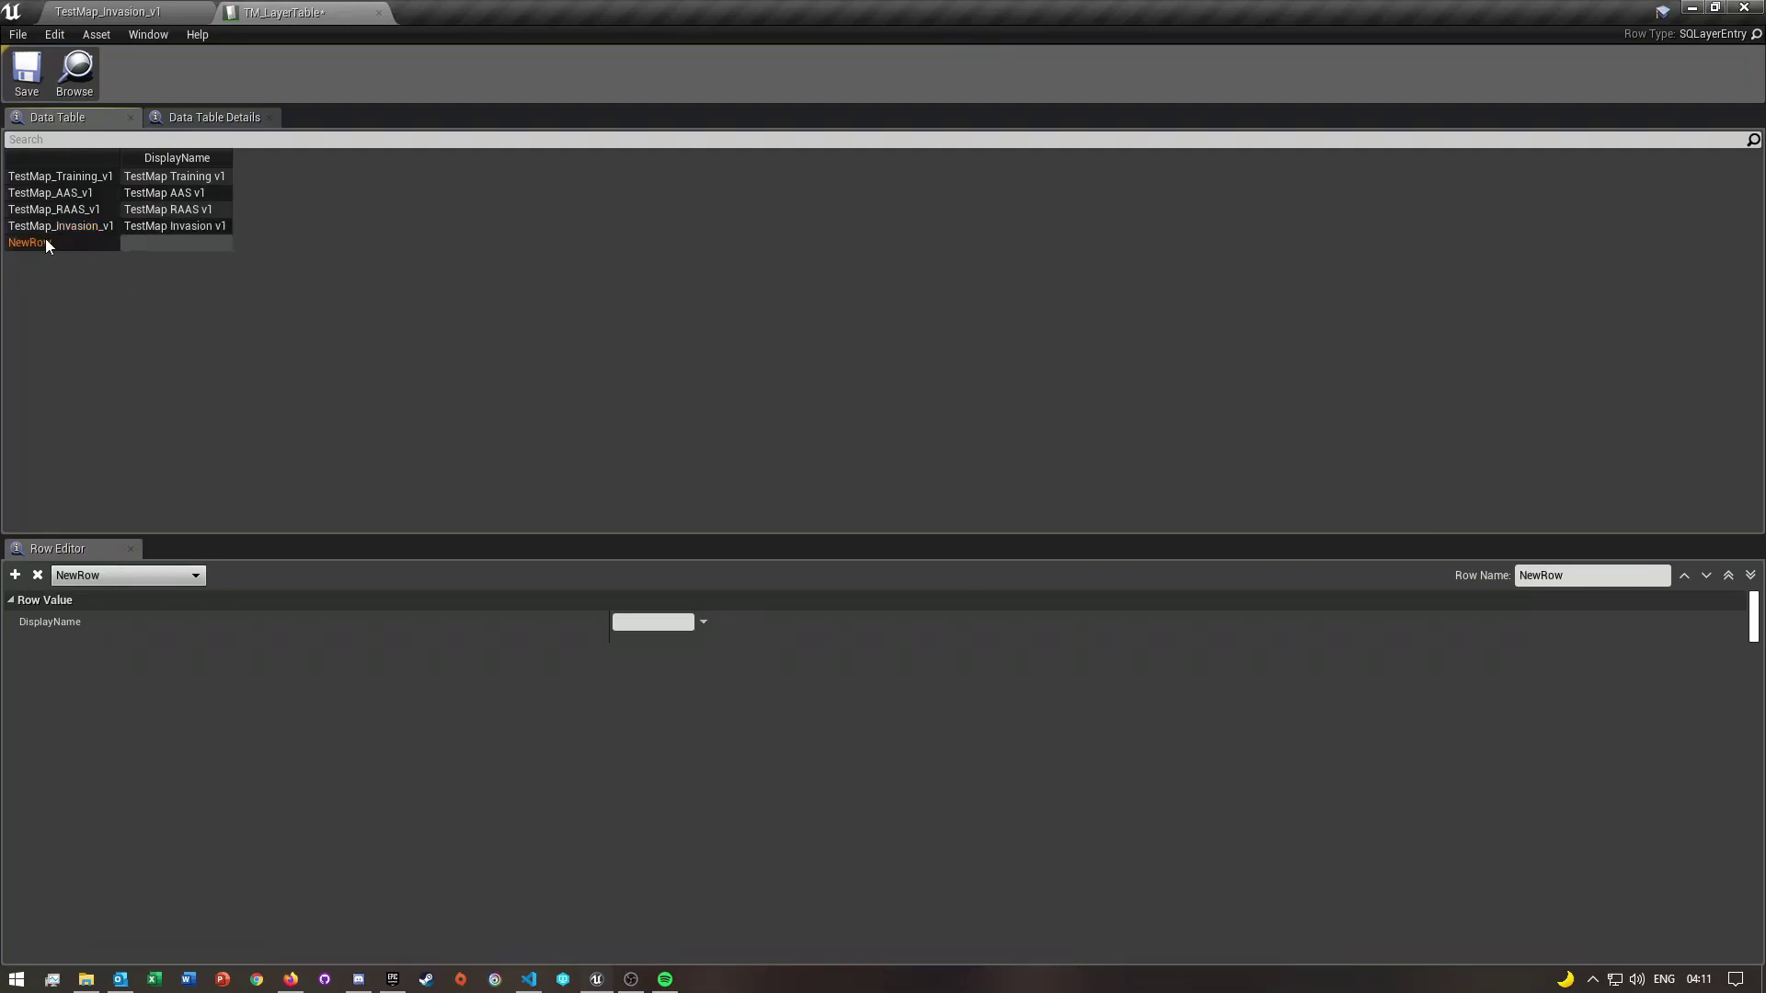
Check the 'TestMap Invasion v1' display name, delete NewRow, then save and close TM_LayerTable
left_click(151, 227)
left_click(662, 622)
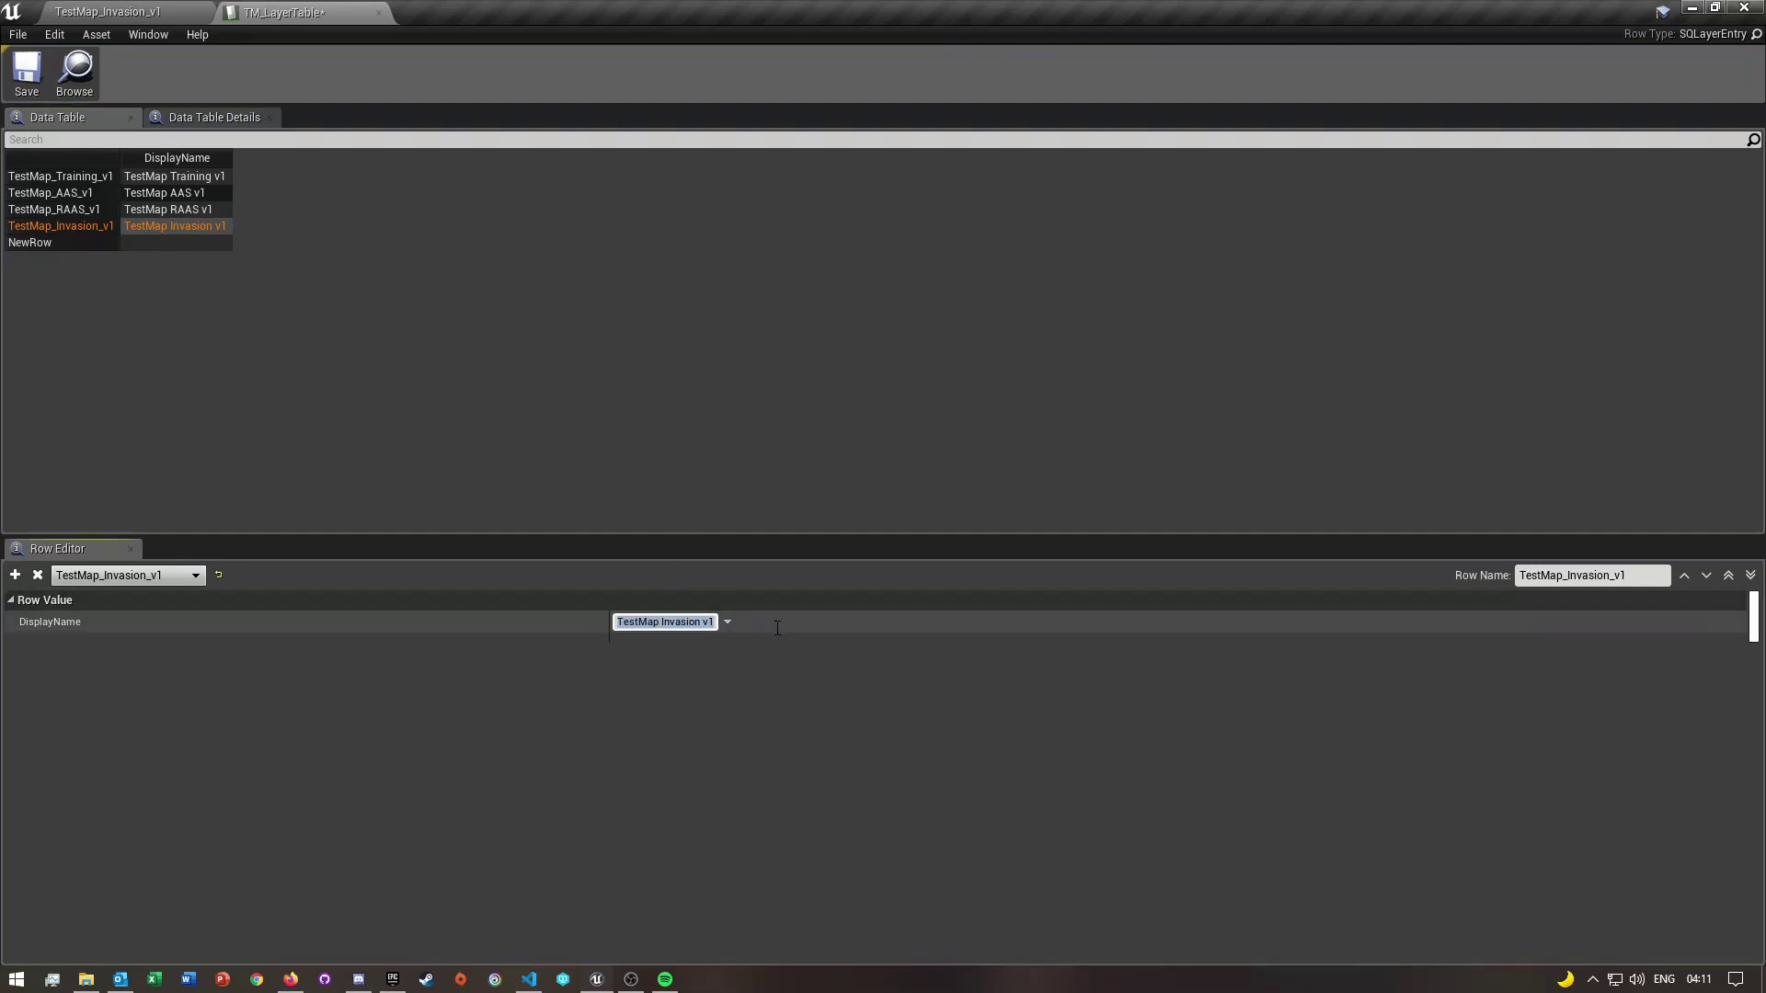
left_click(62, 241)
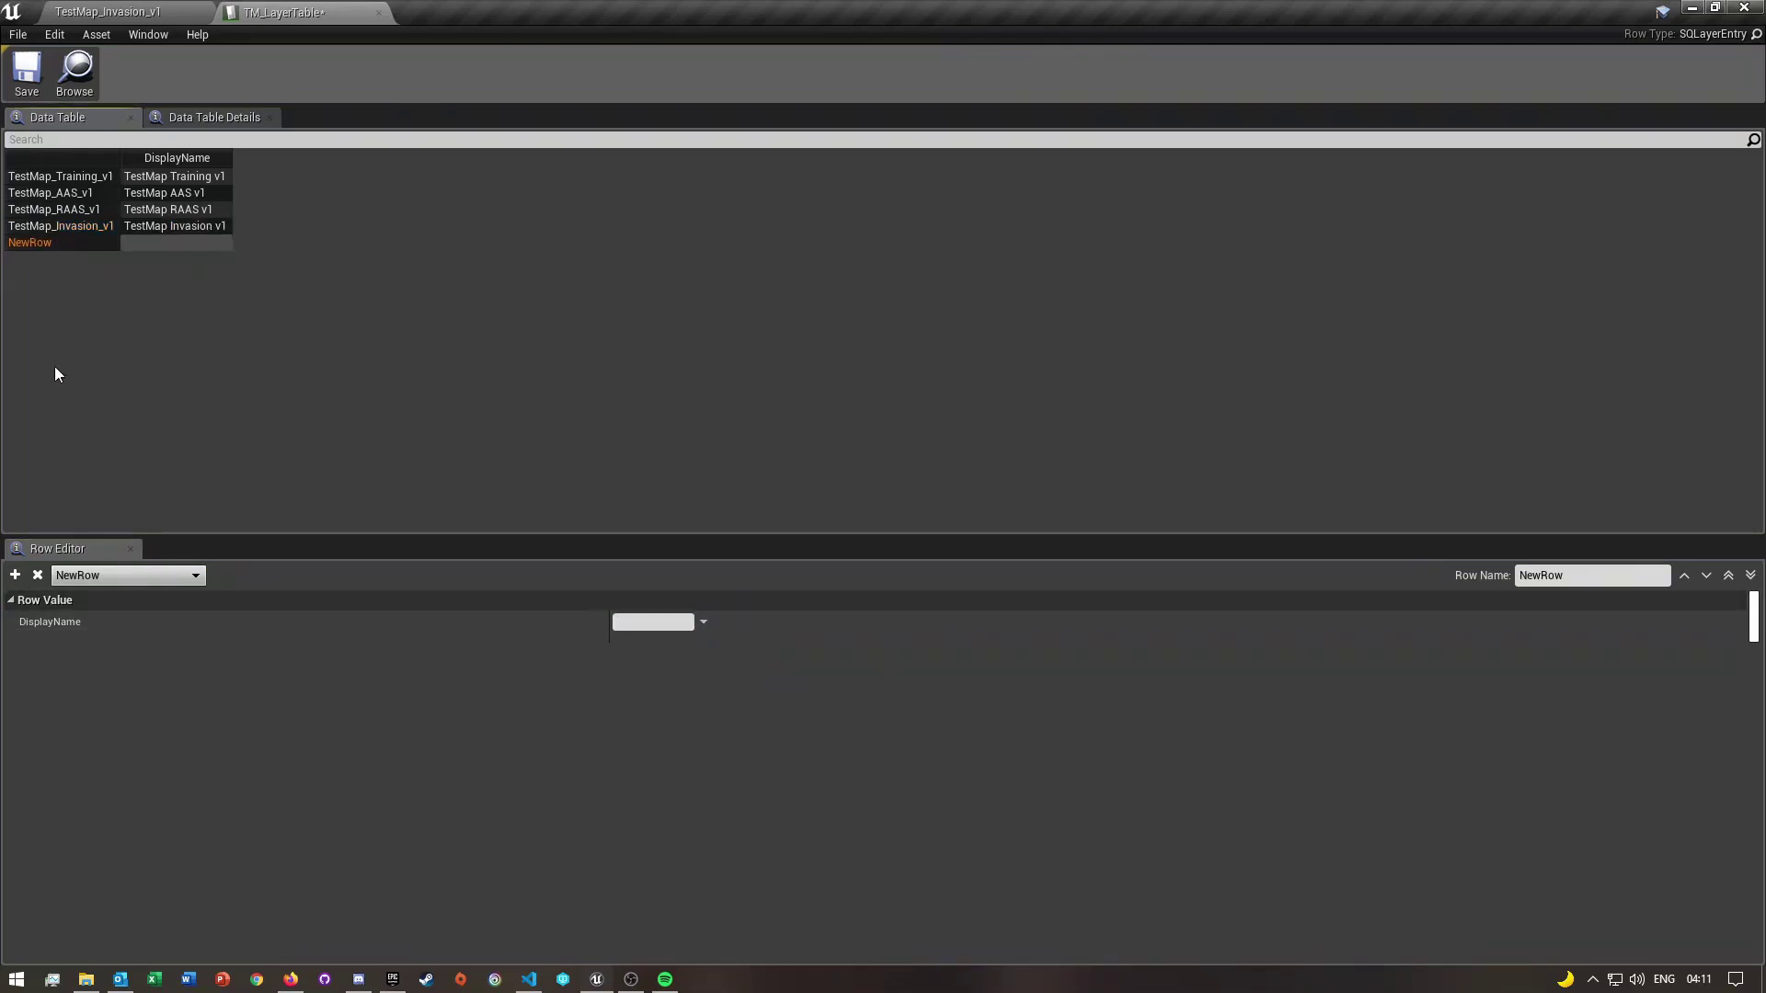
left_click(38, 575)
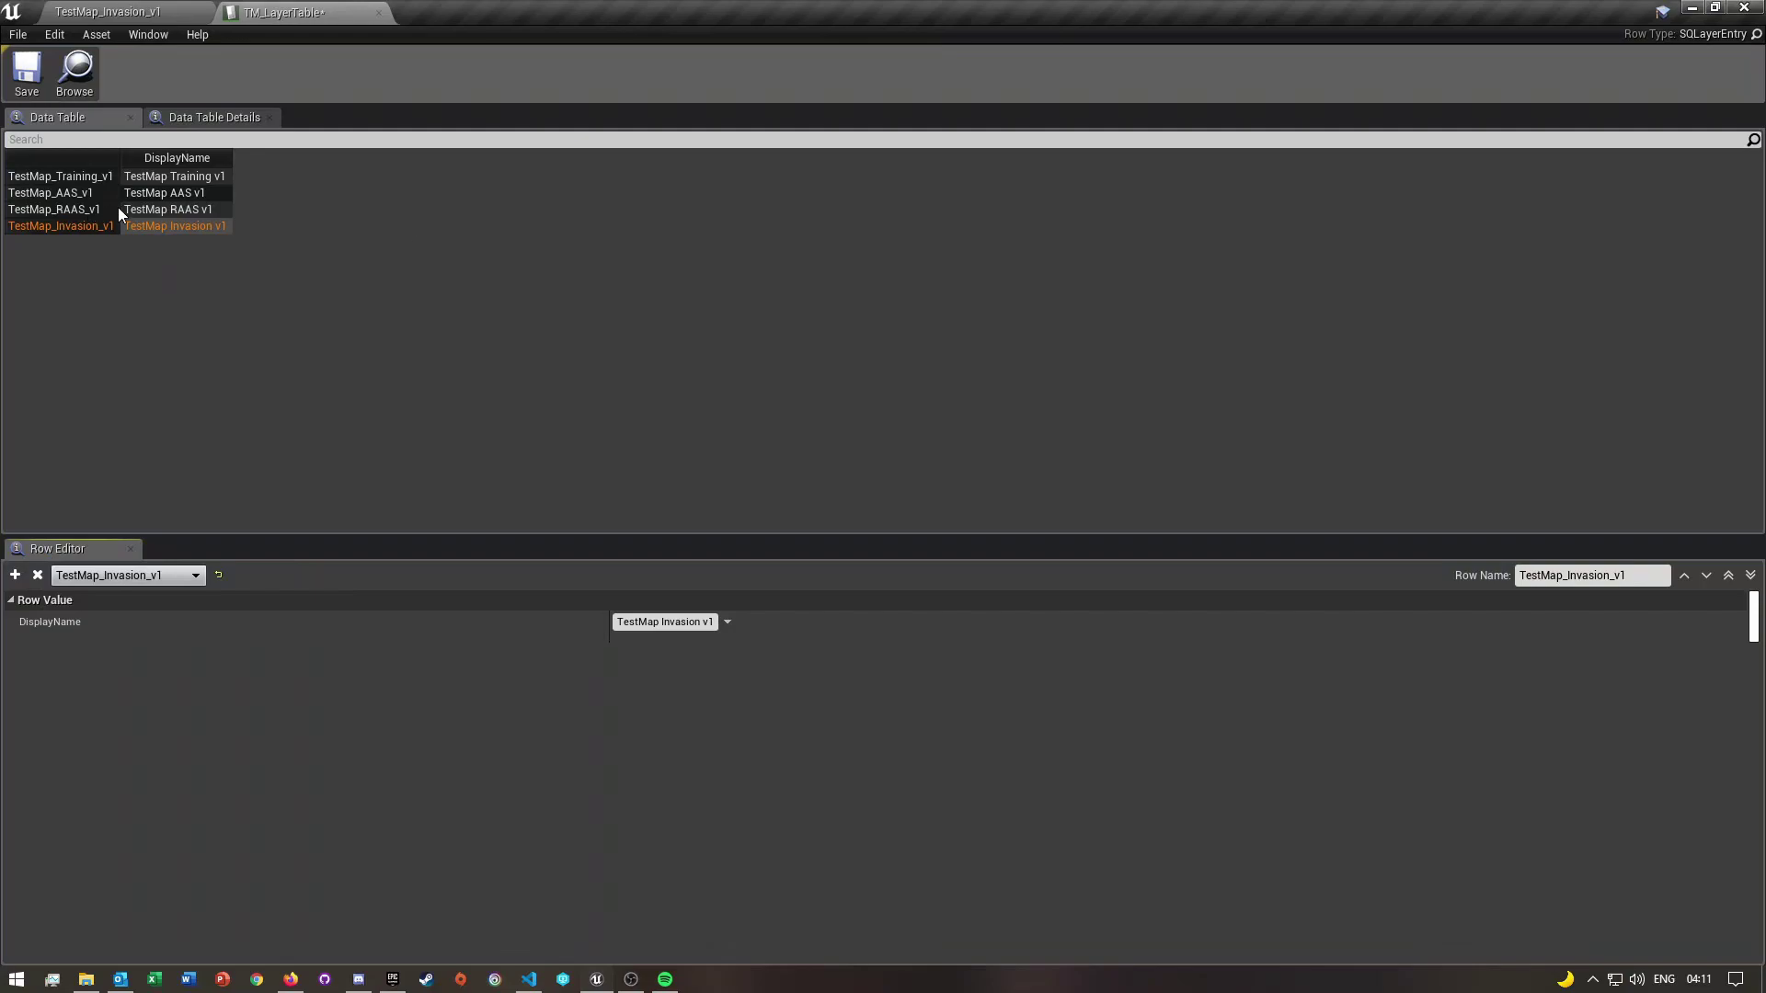
left_click(27, 72)
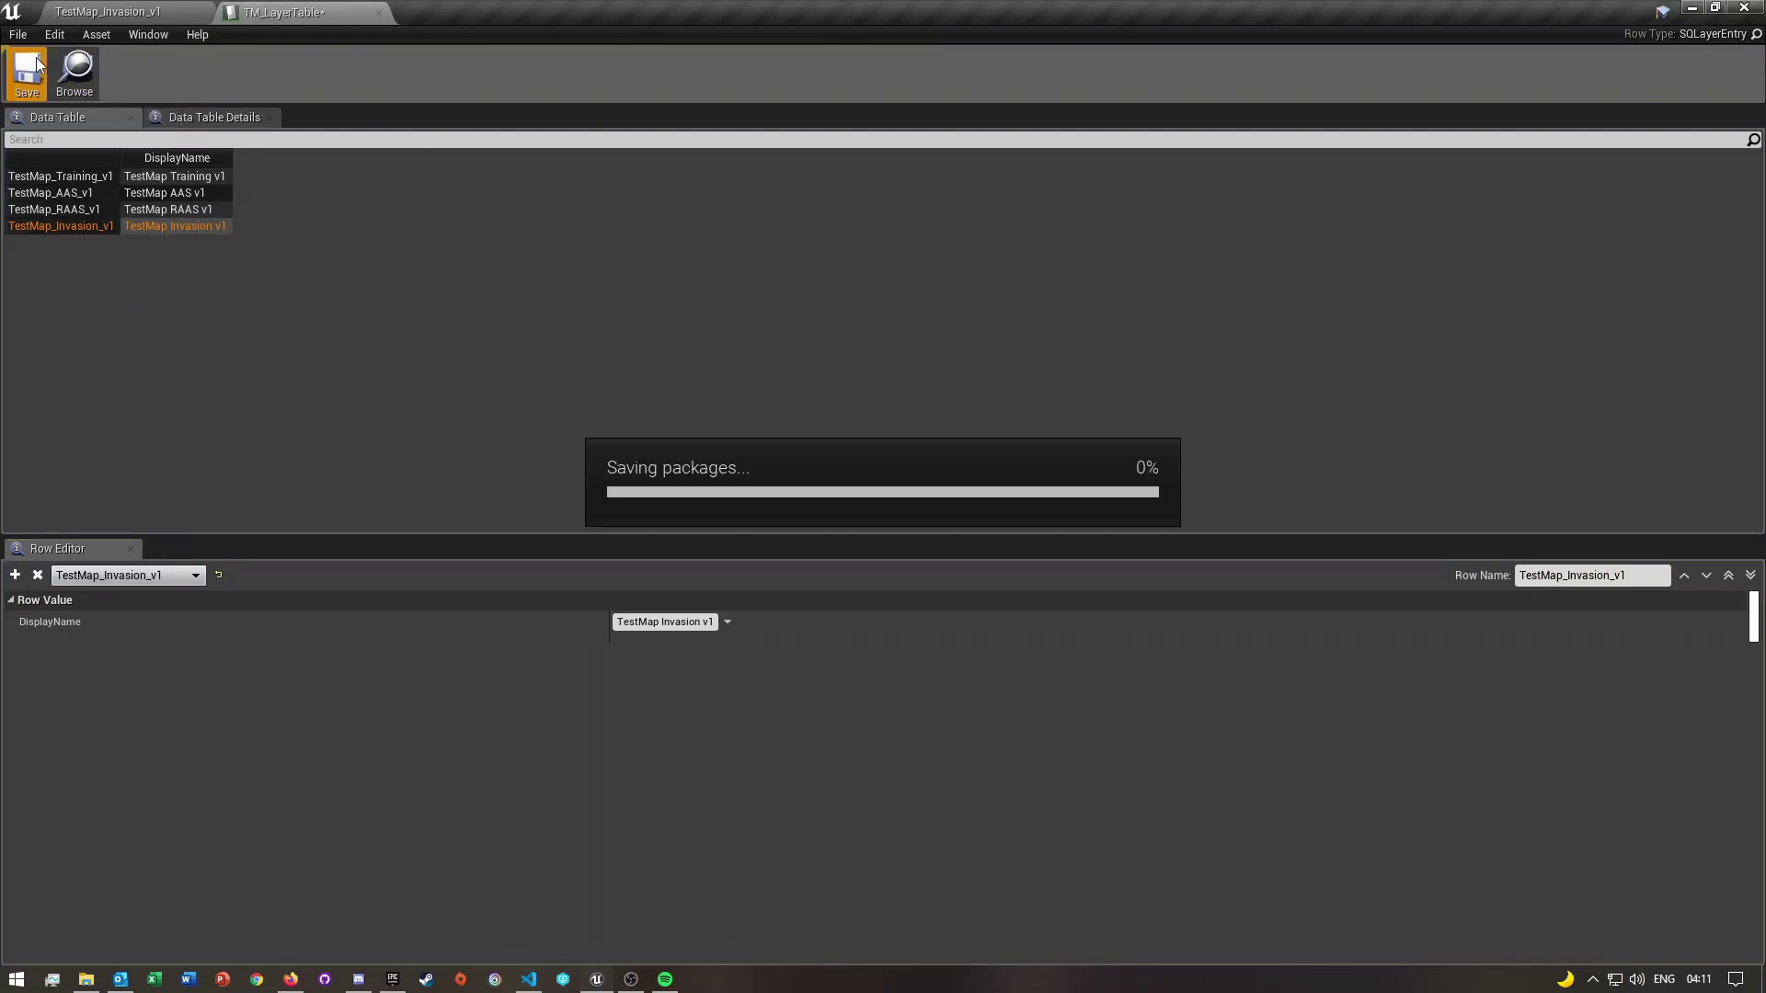
left_click(378, 12)
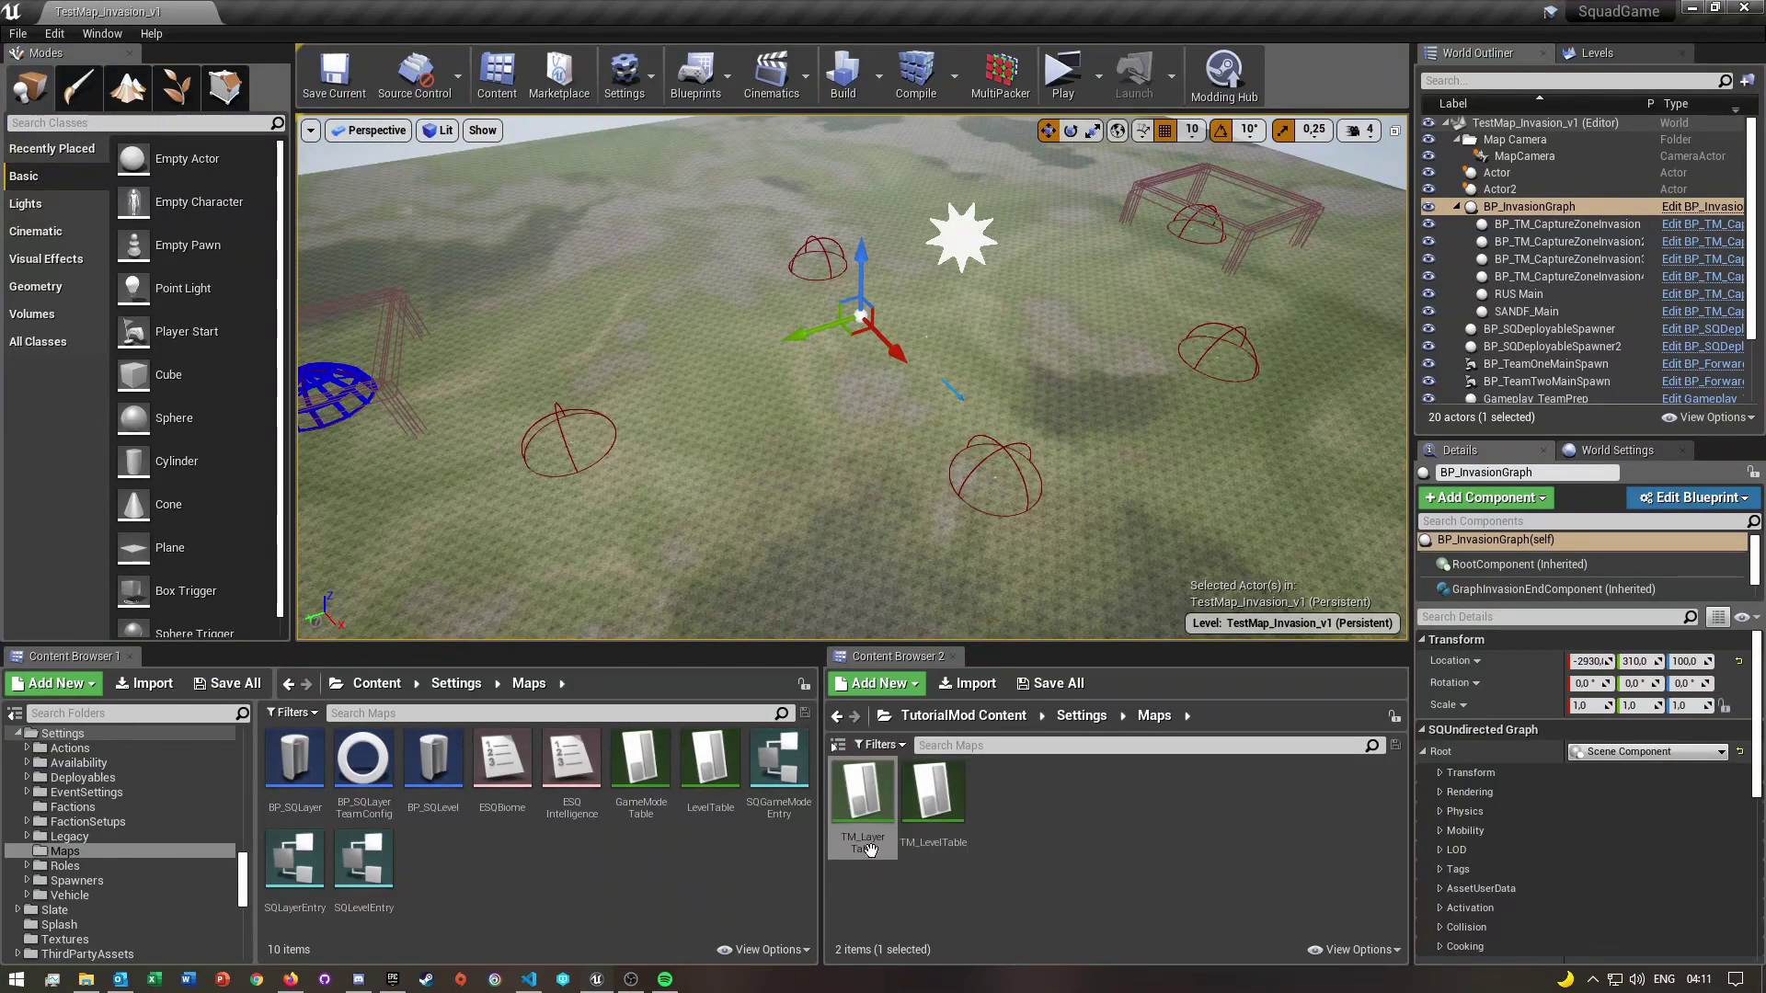
Go from Settings back to TutorialMod Content > Maps > TestMap > Gameplay_Layer_Data
left_click(1082, 715)
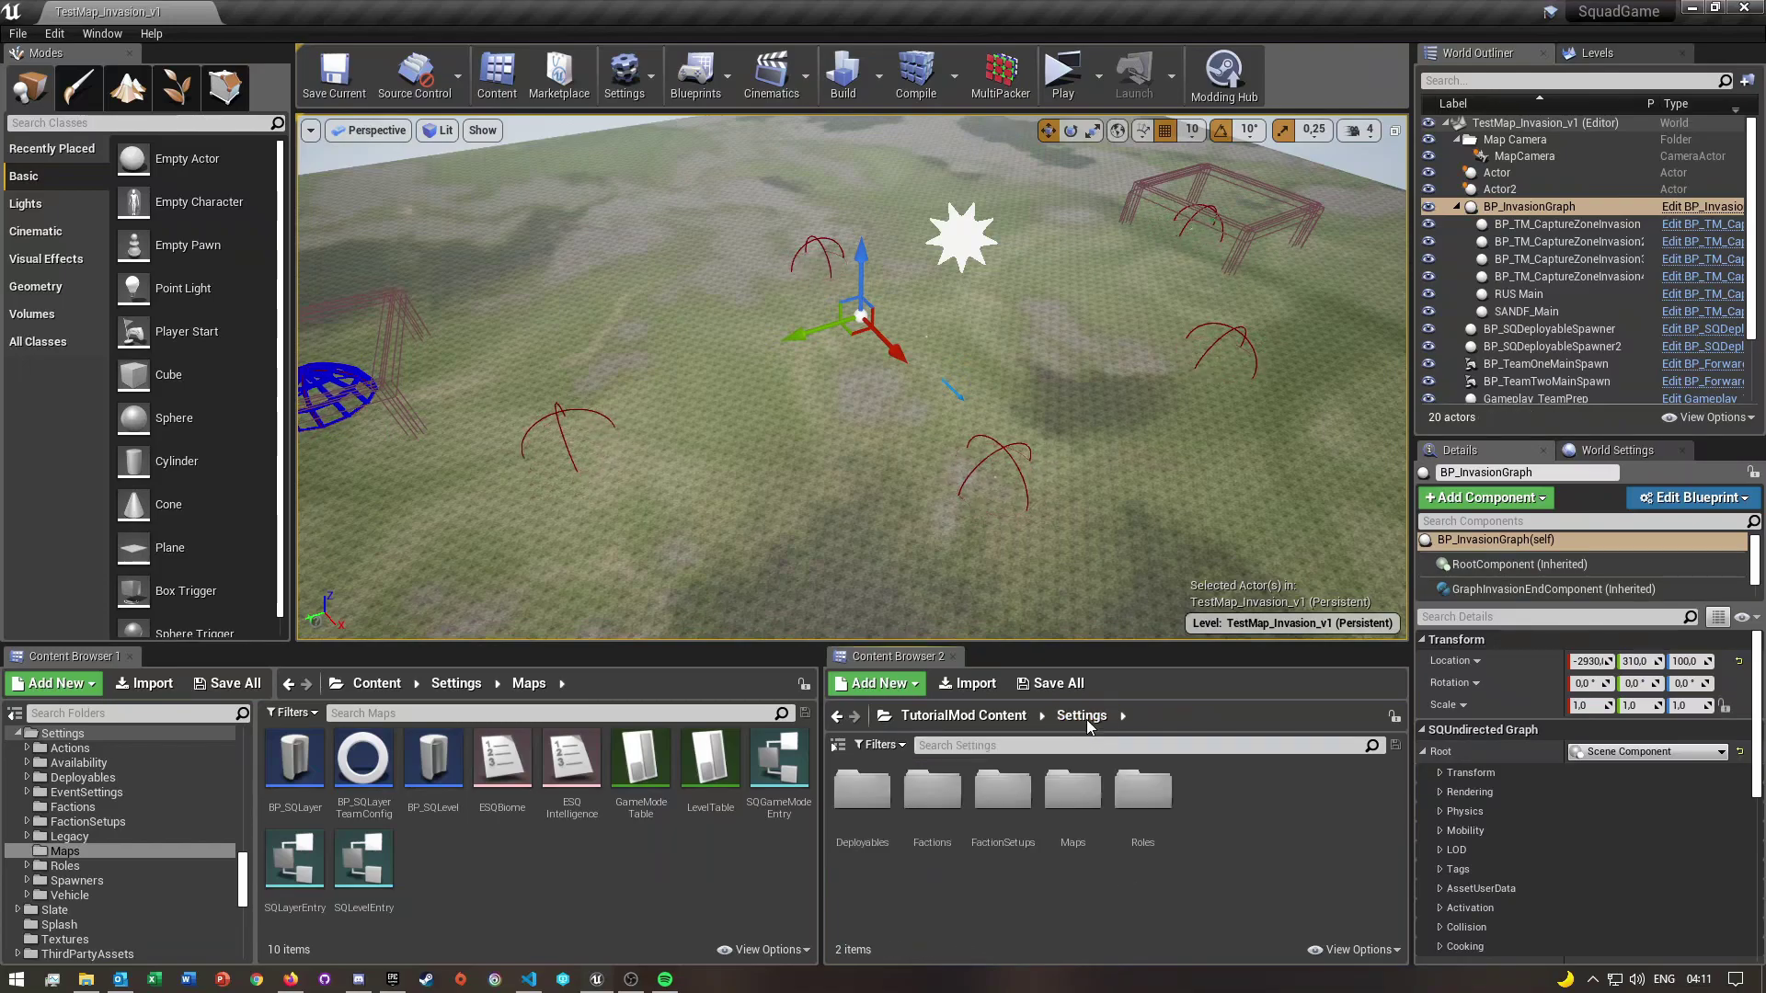
double_click(1072, 788)
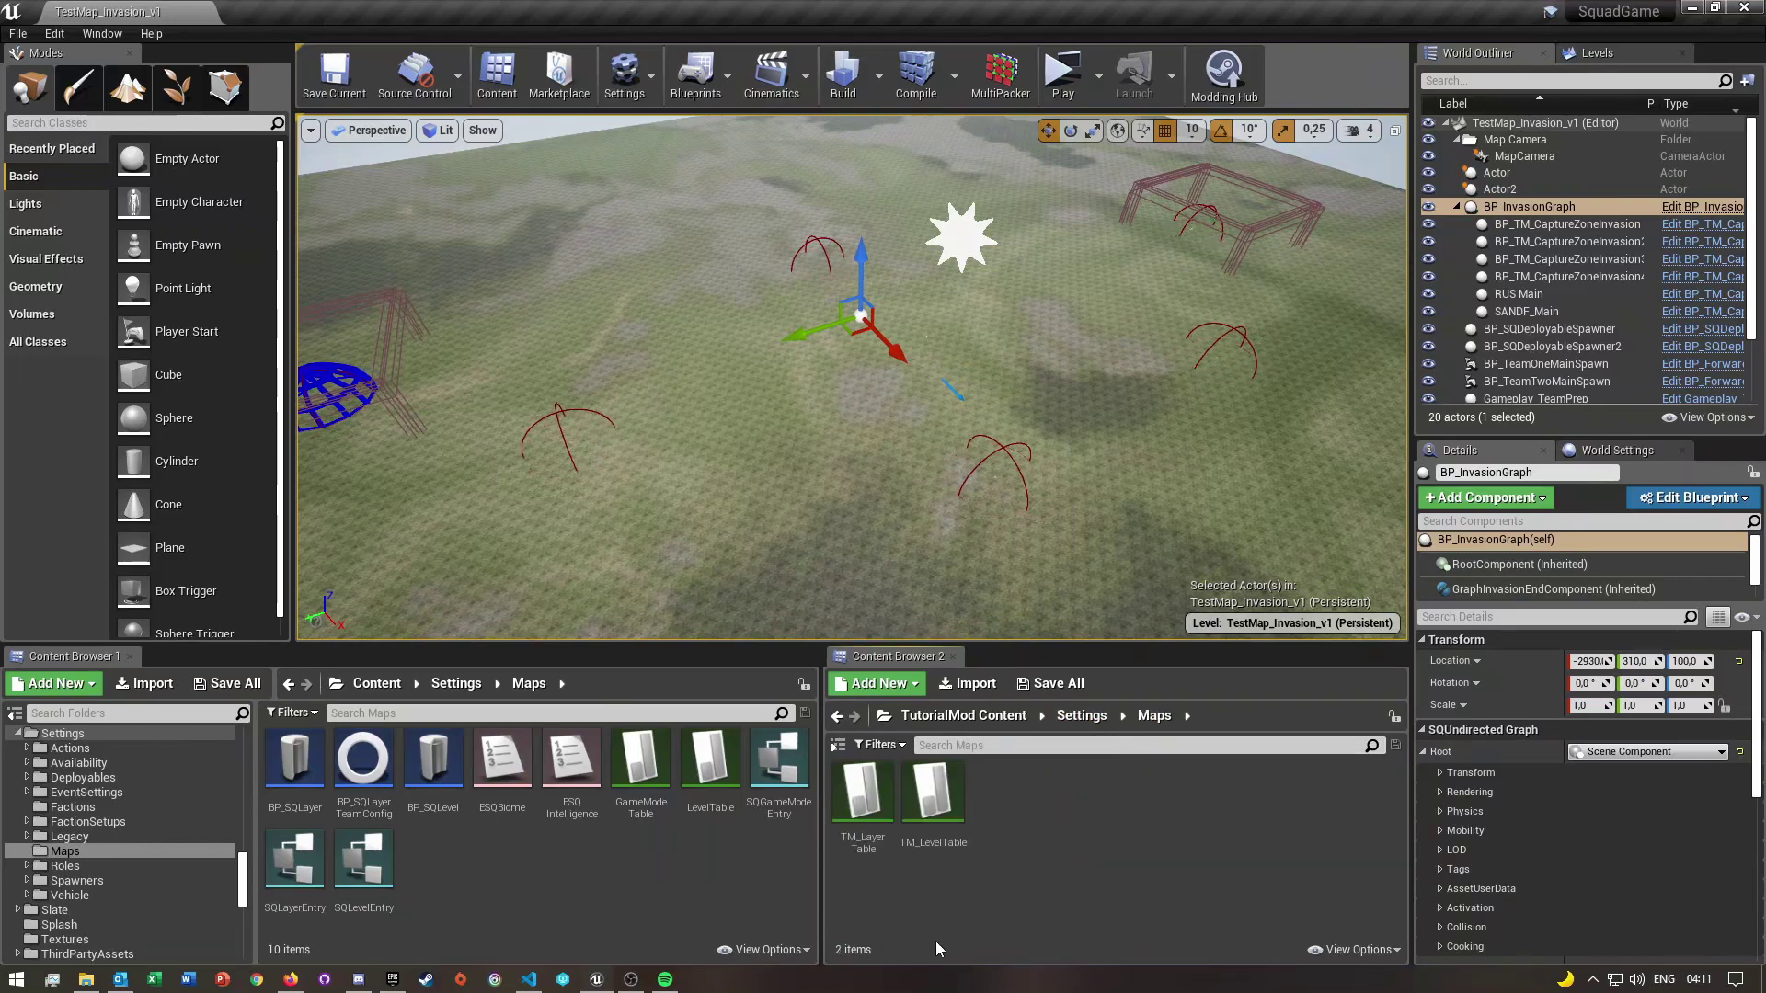
left_click(956, 716)
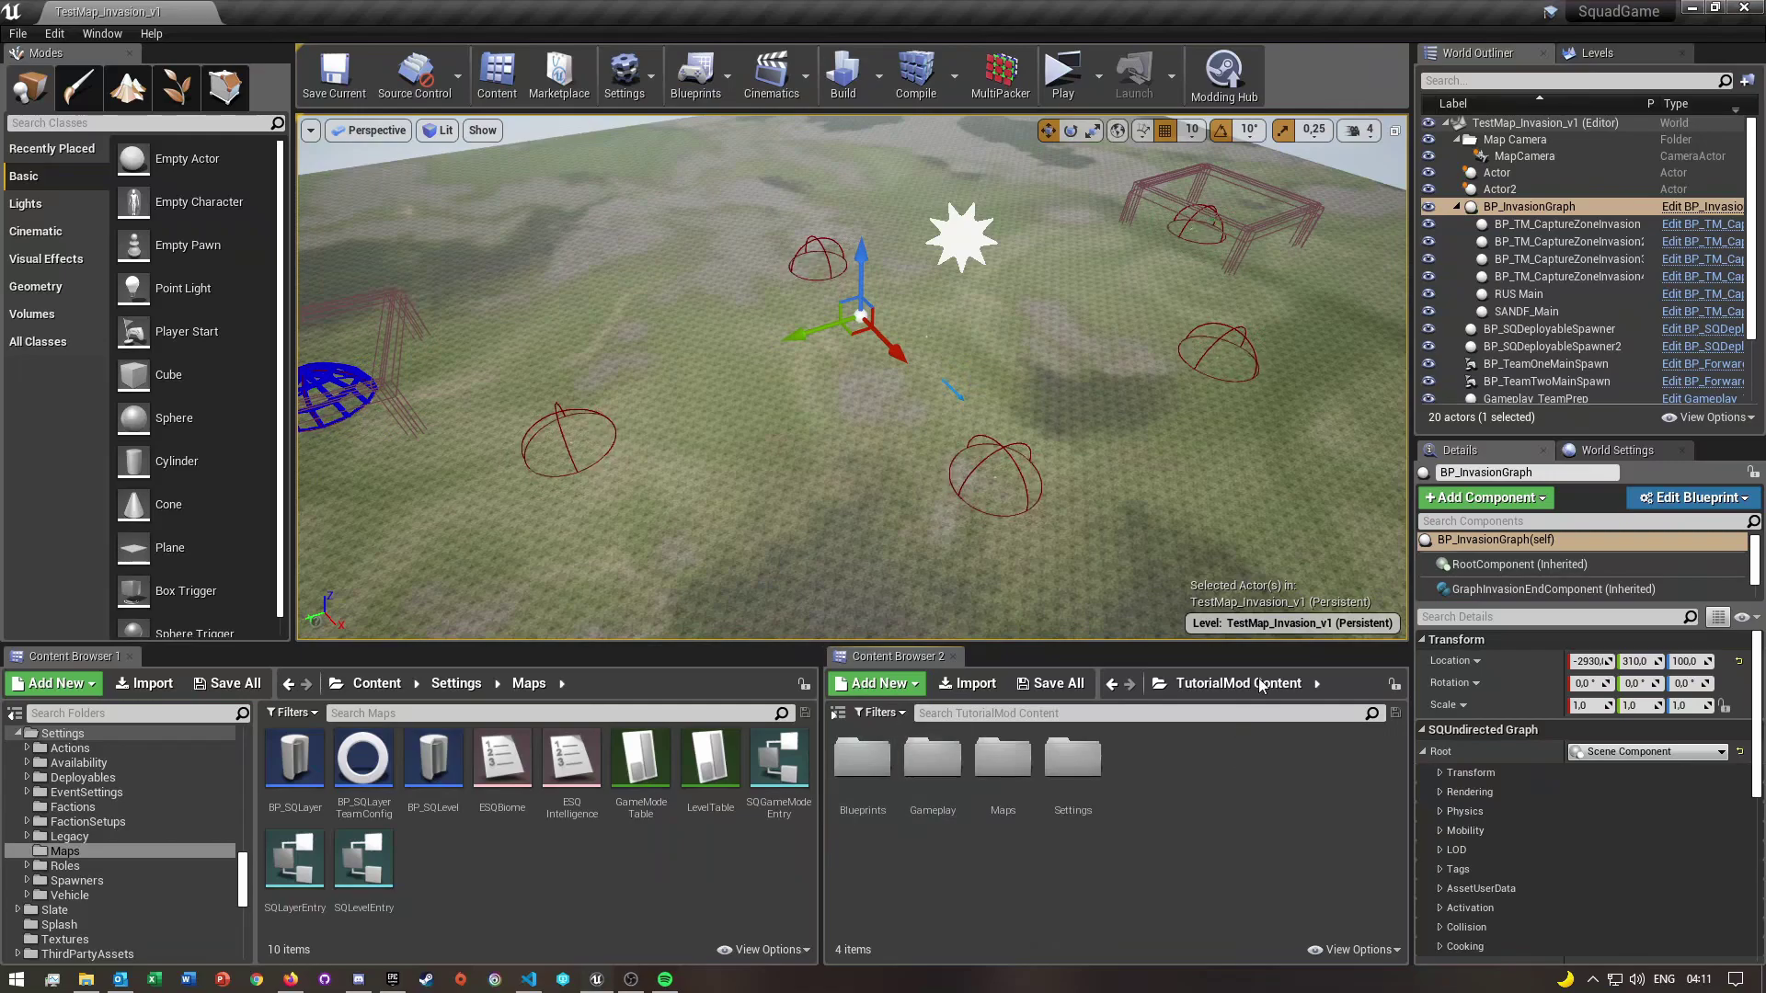
double_click(1003, 782)
double_click(862, 791)
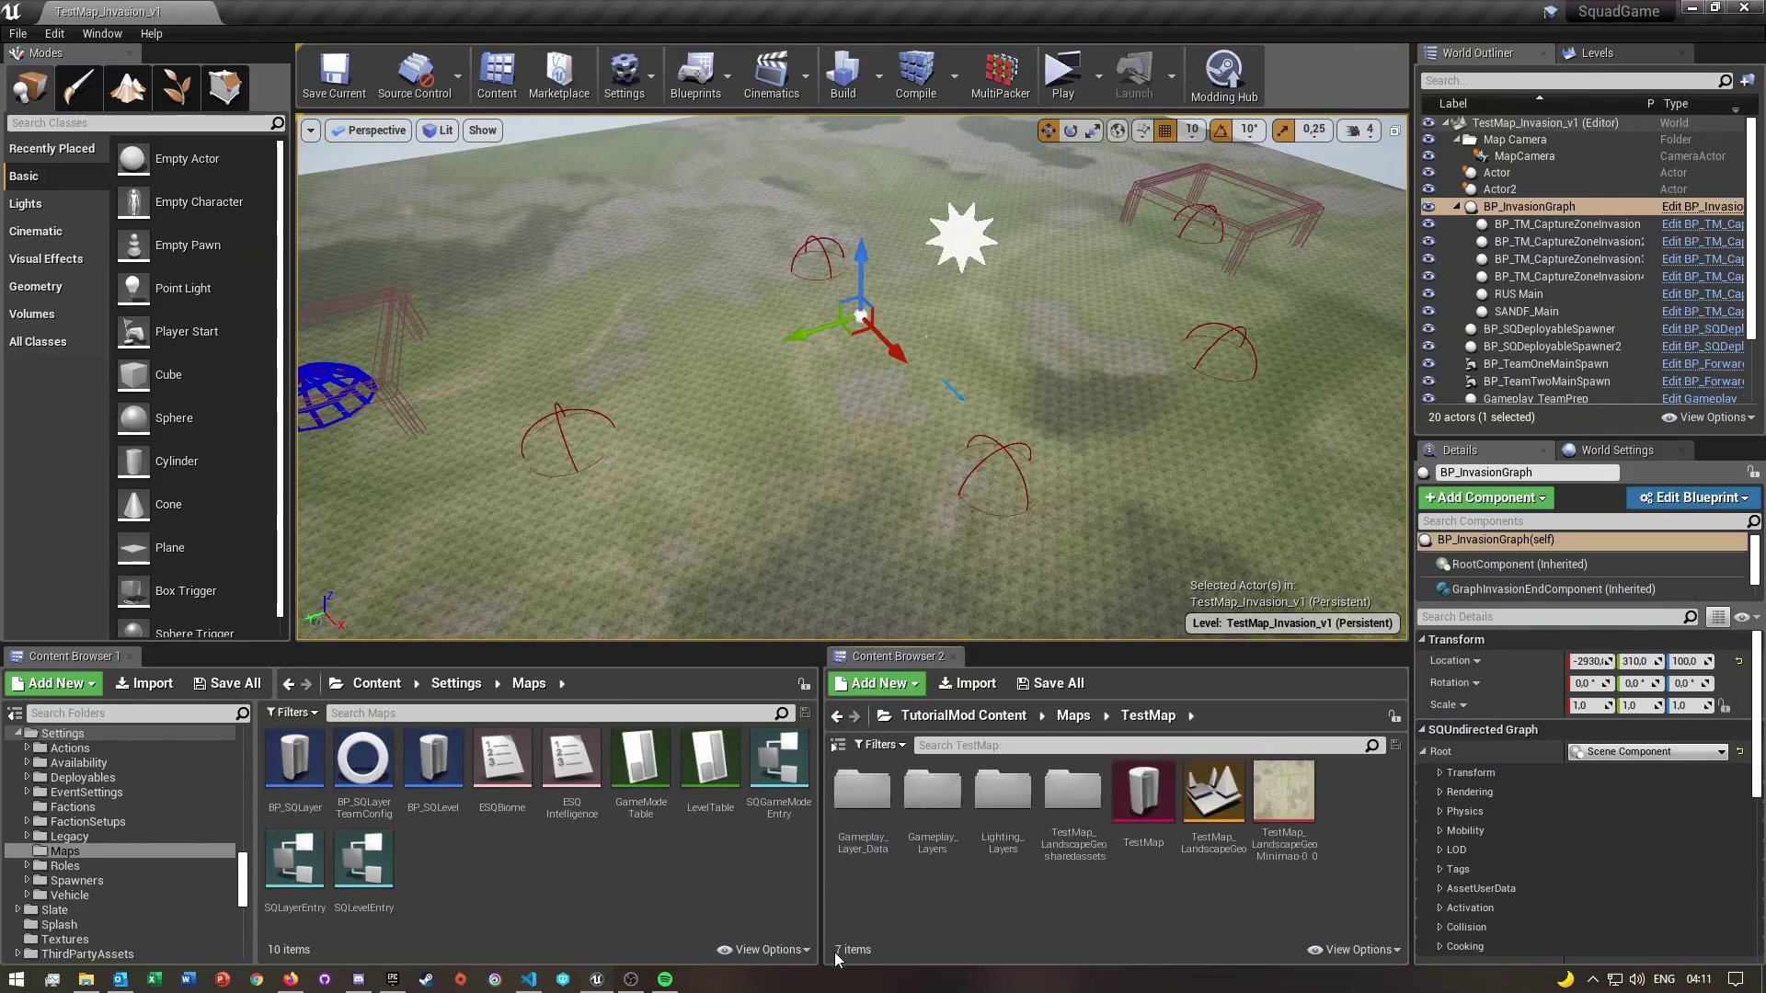
double_click(855, 799)
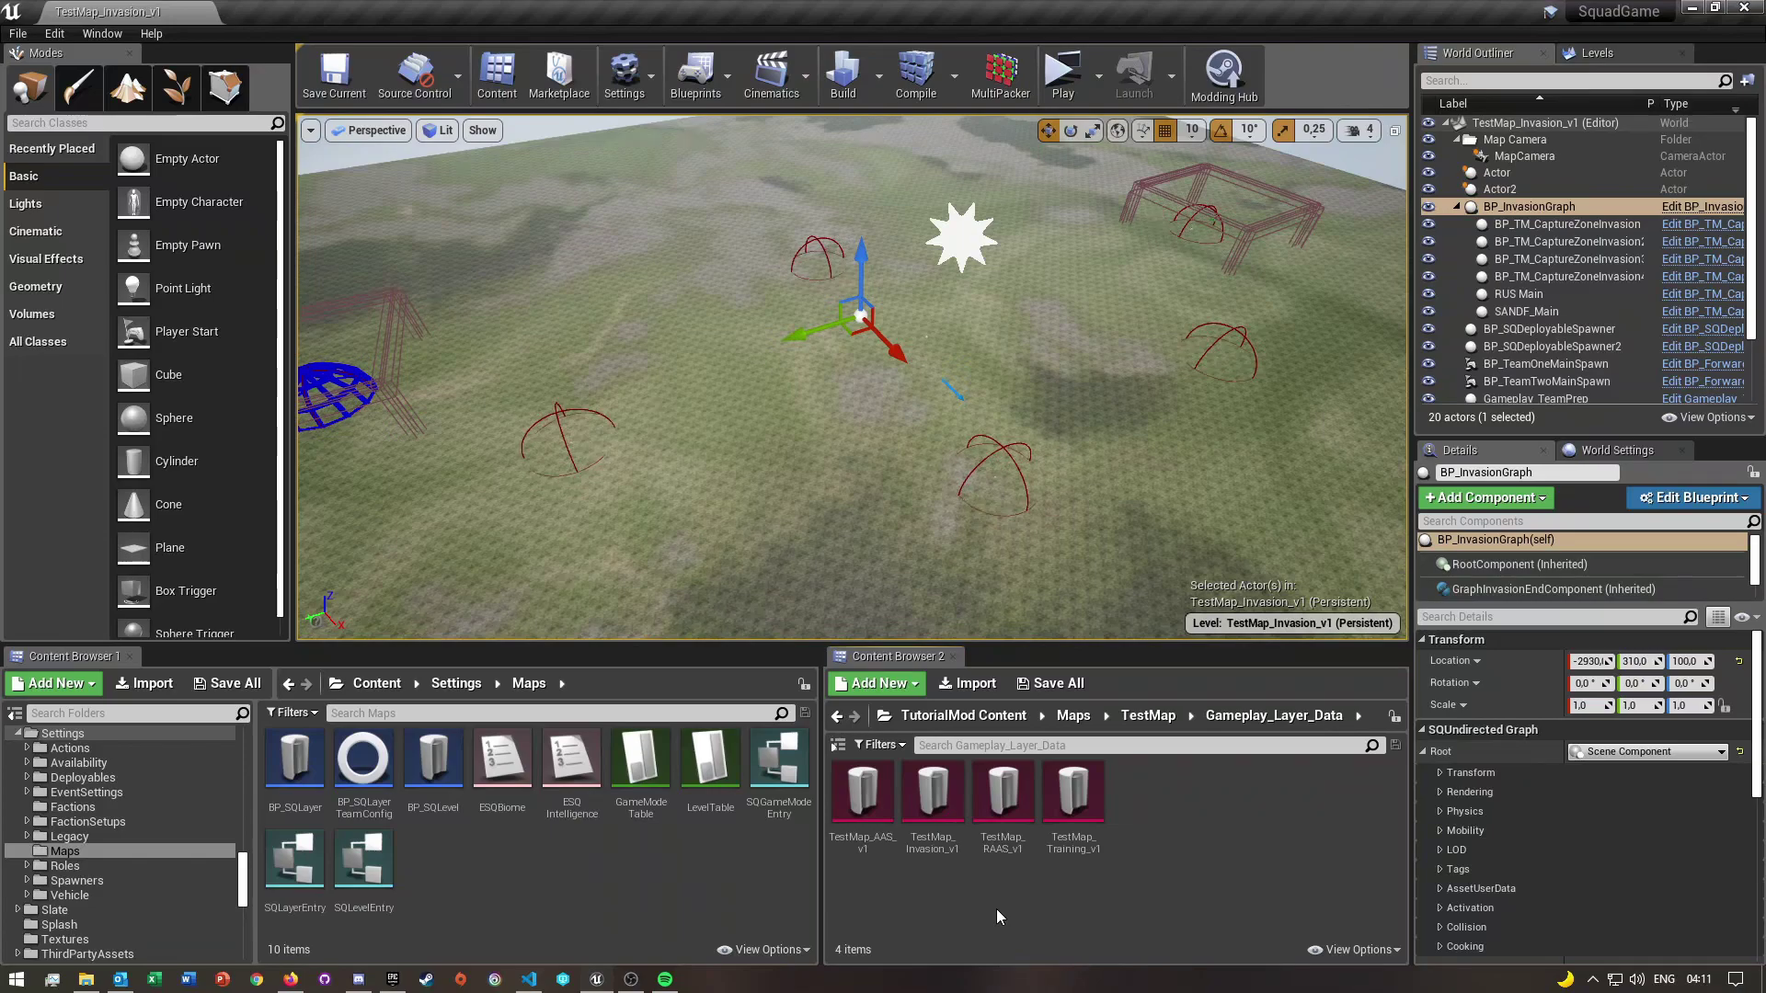
mouse_move(1079, 851)
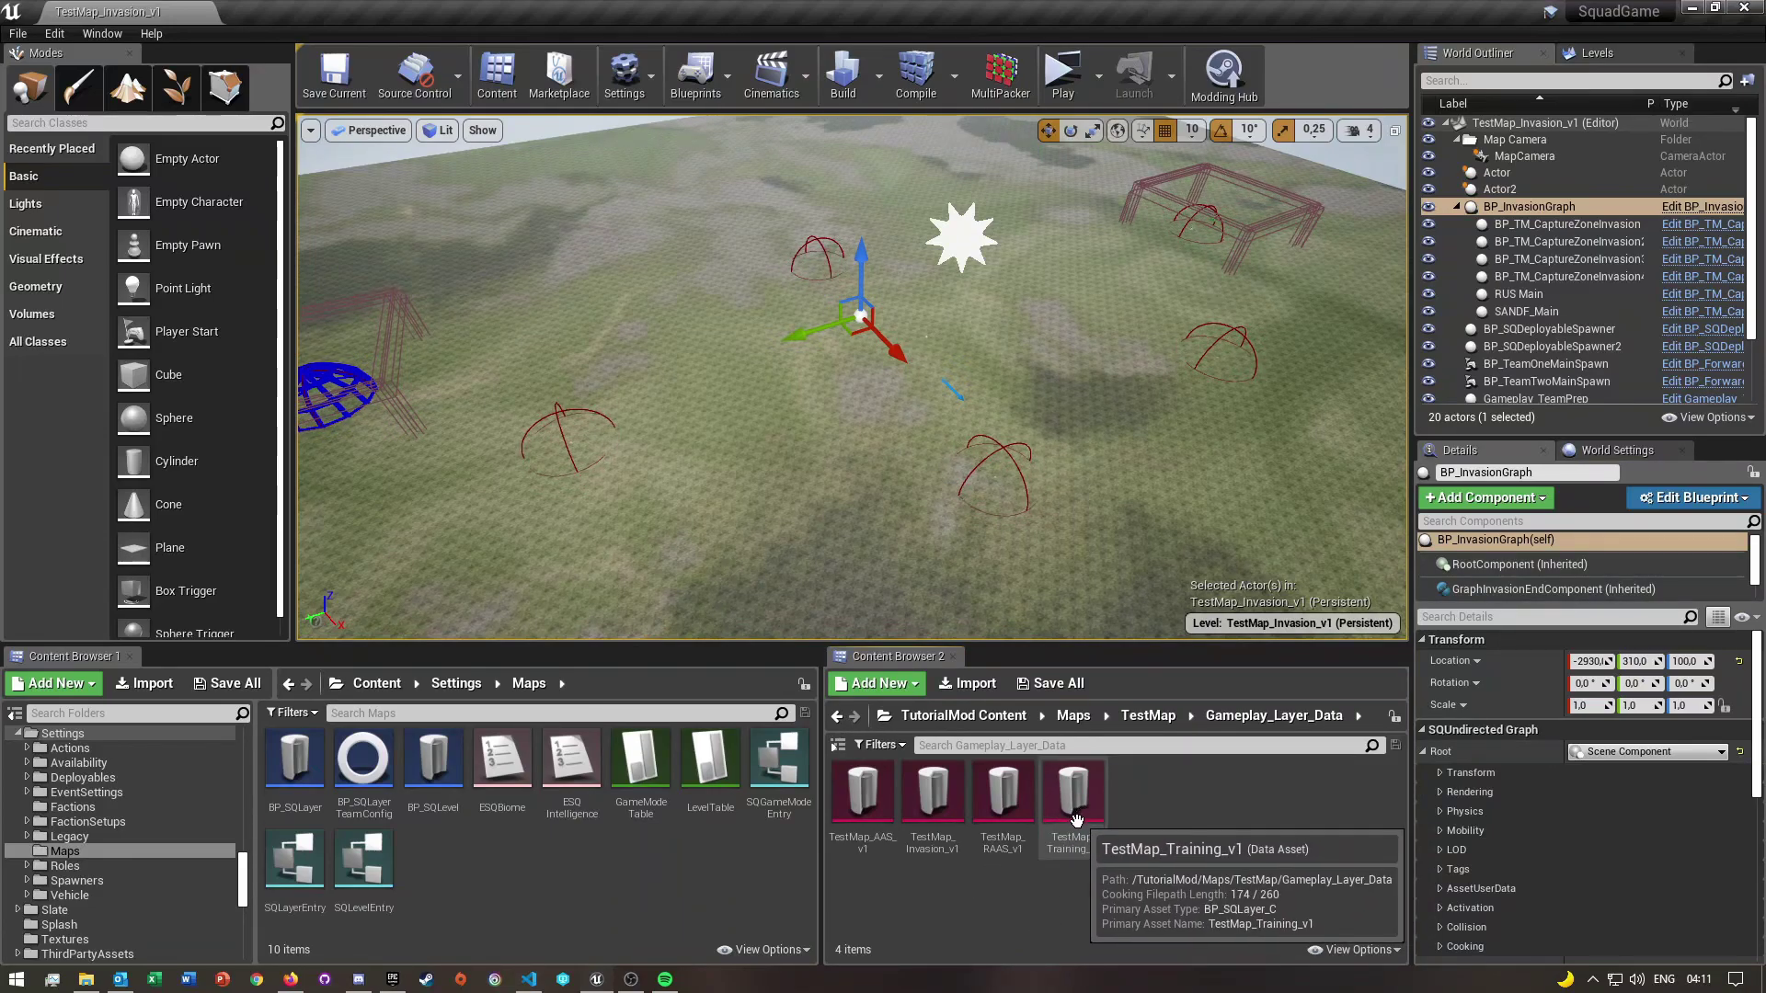
mouse_move(937, 817)
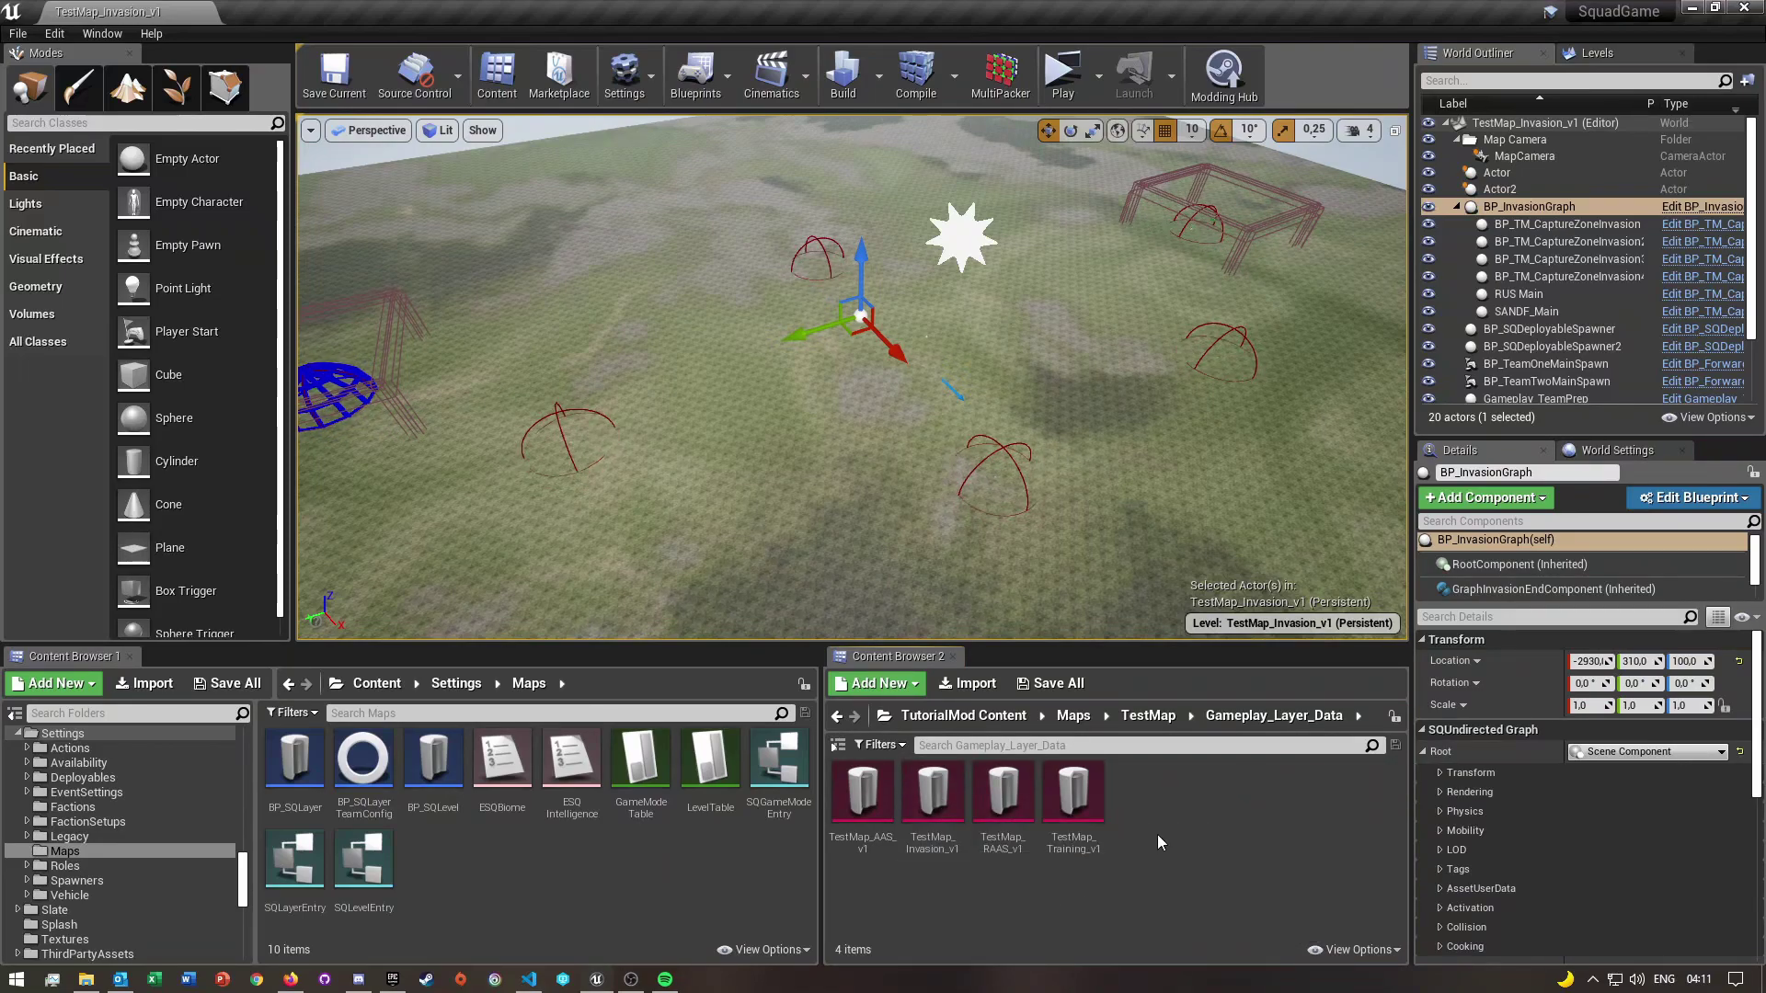
right_click(1157, 835)
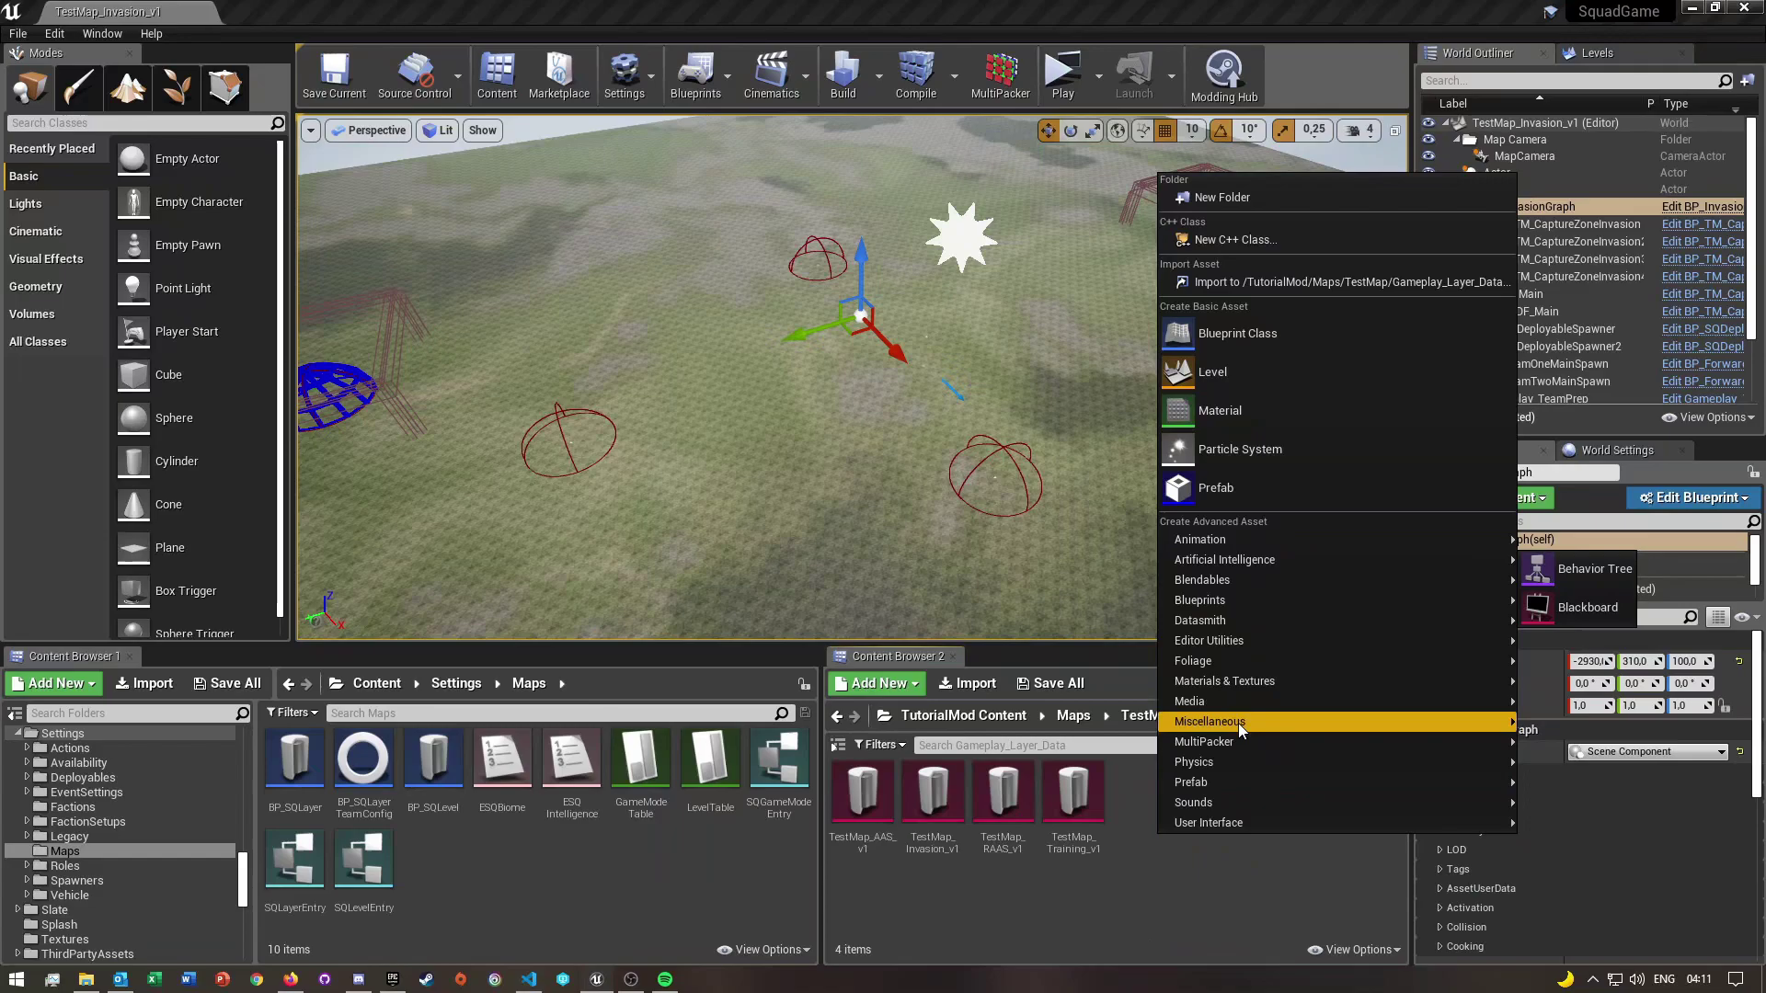
Create a BP_SQLayer data asset with the default name NewDataAsset
mouse_move(1232, 725)
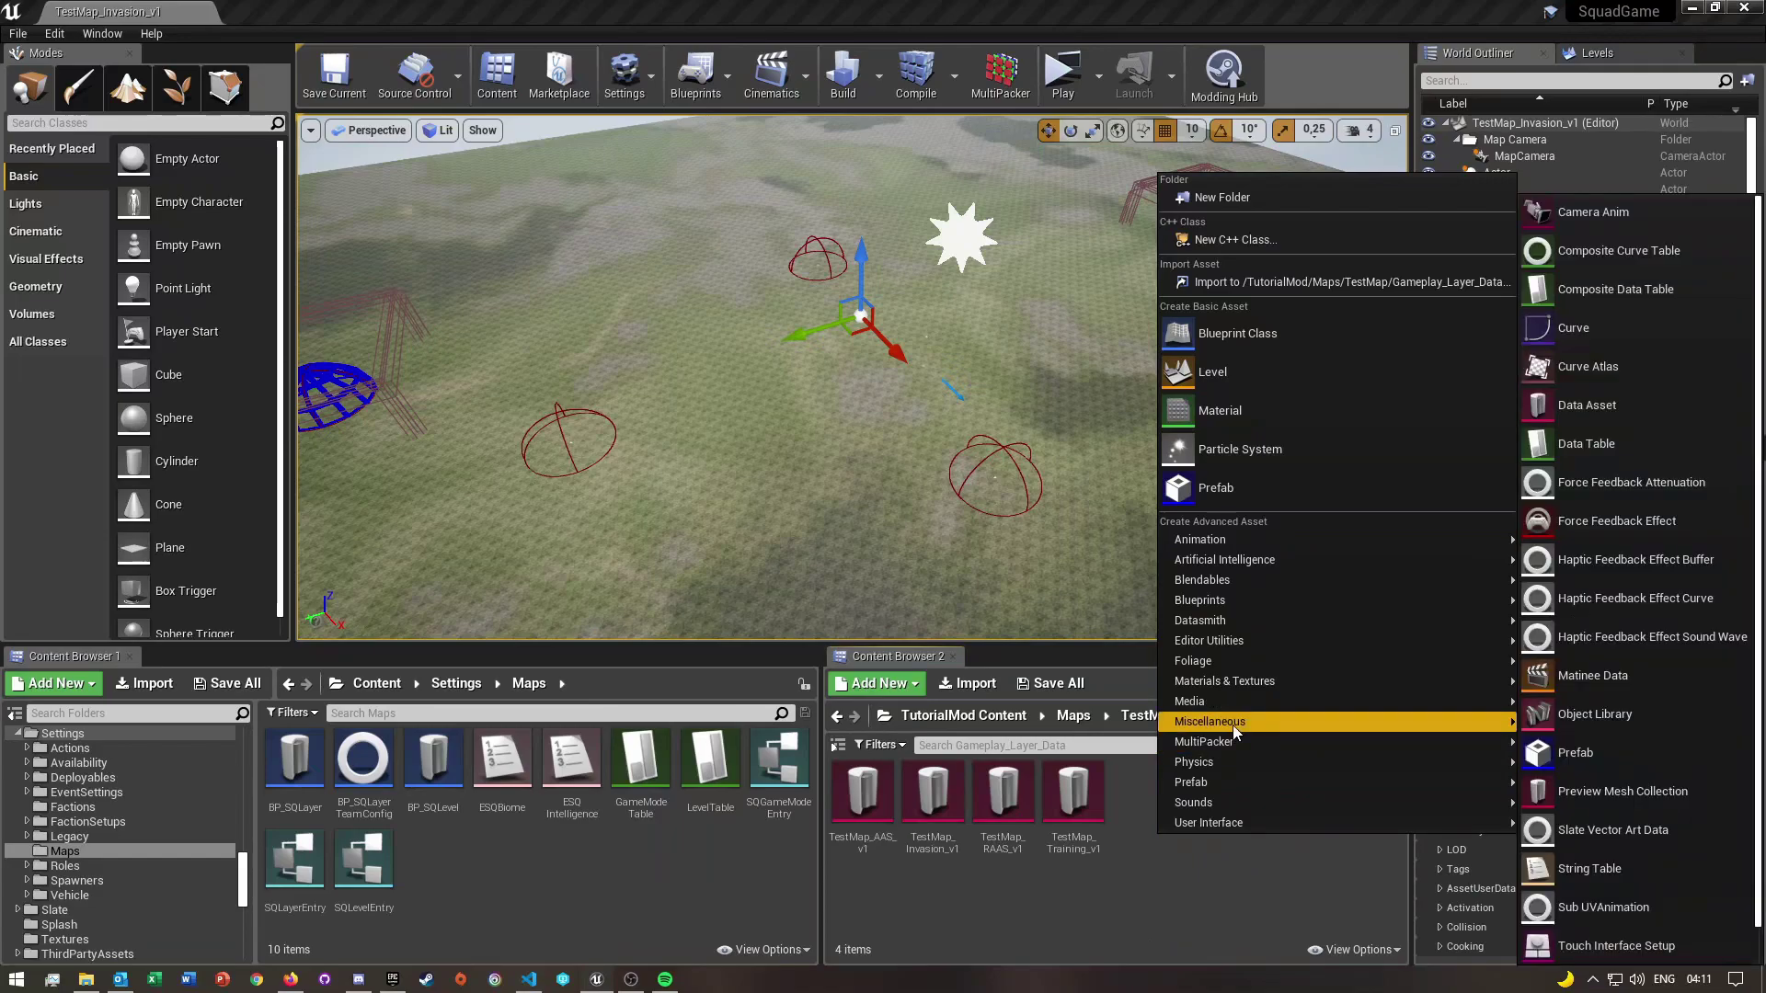
left_click(1587, 402)
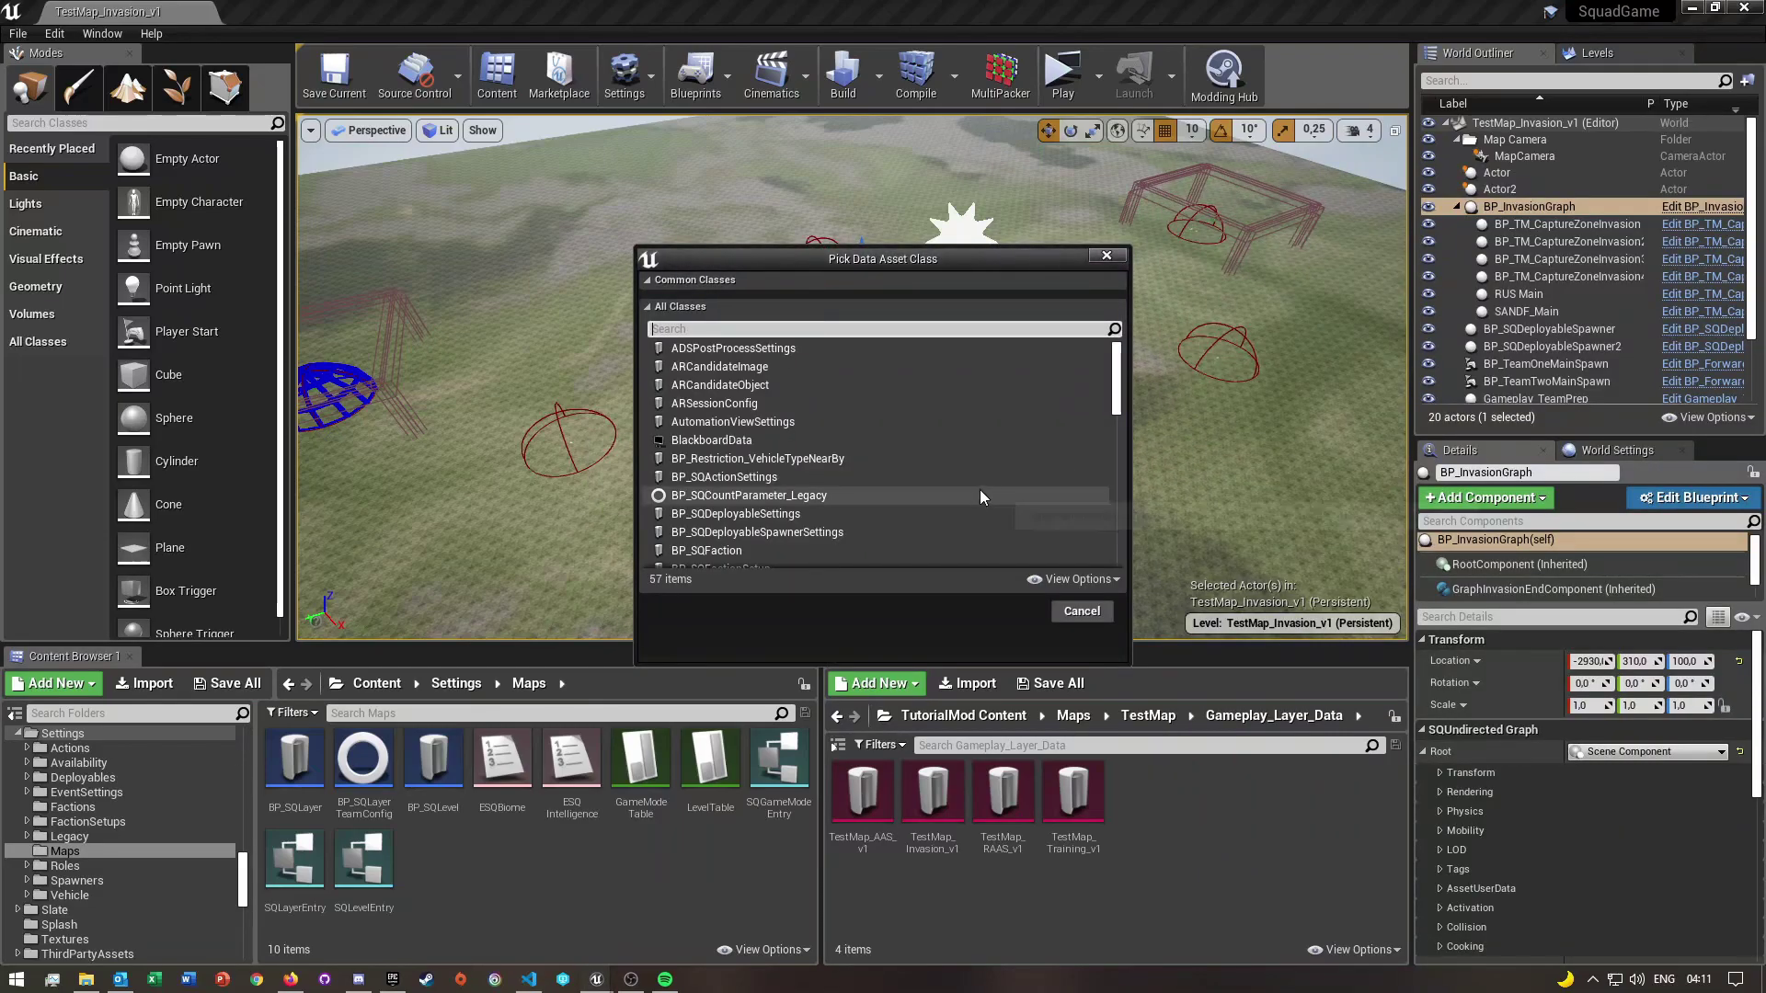
type("Layer")
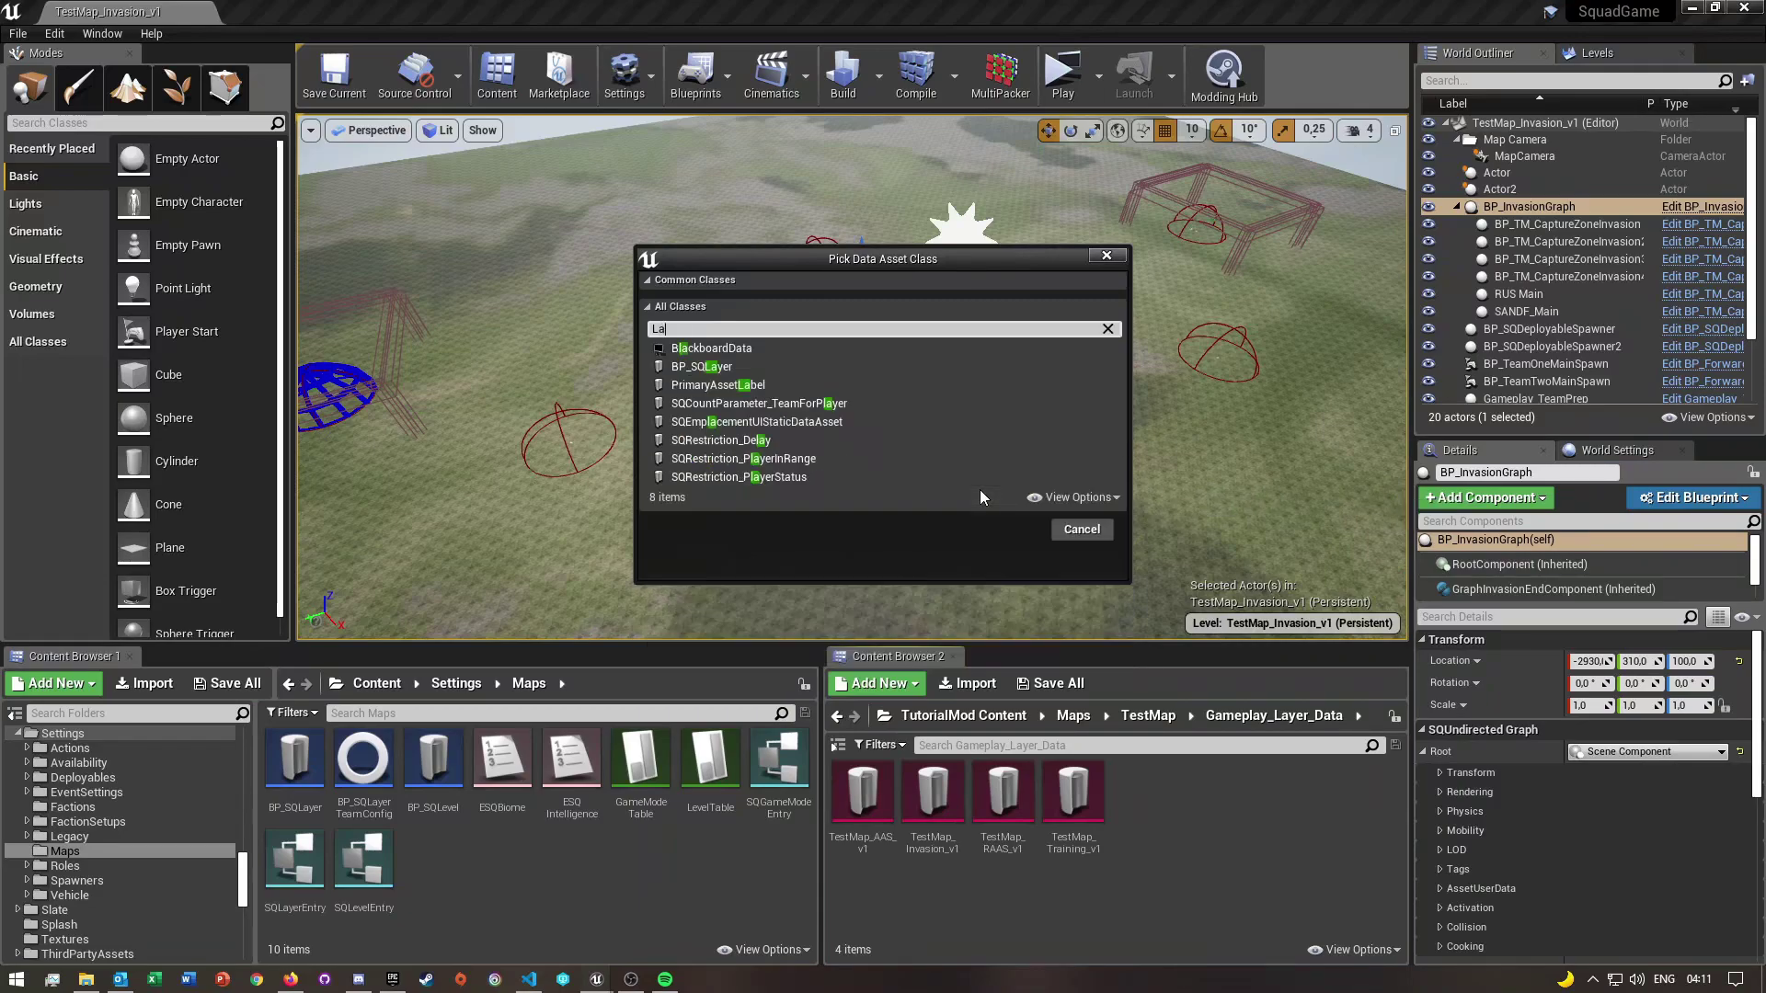
left_click(704, 348)
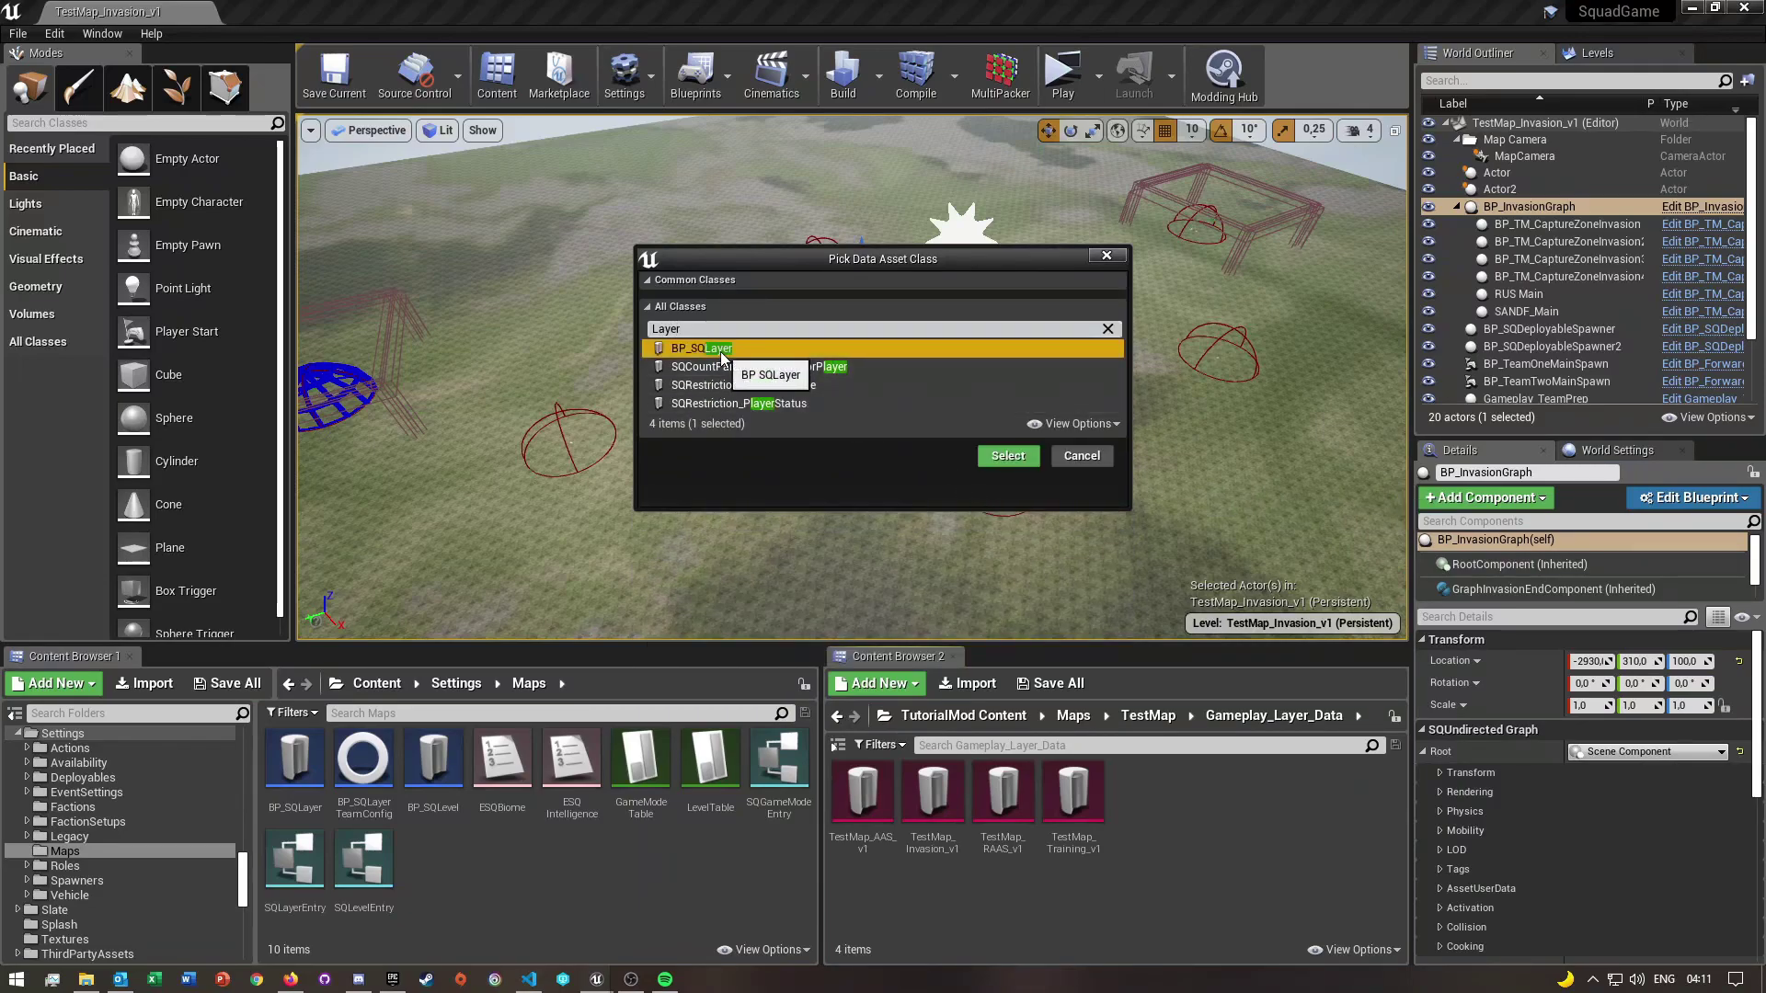
left_click(1003, 458)
key("Return")
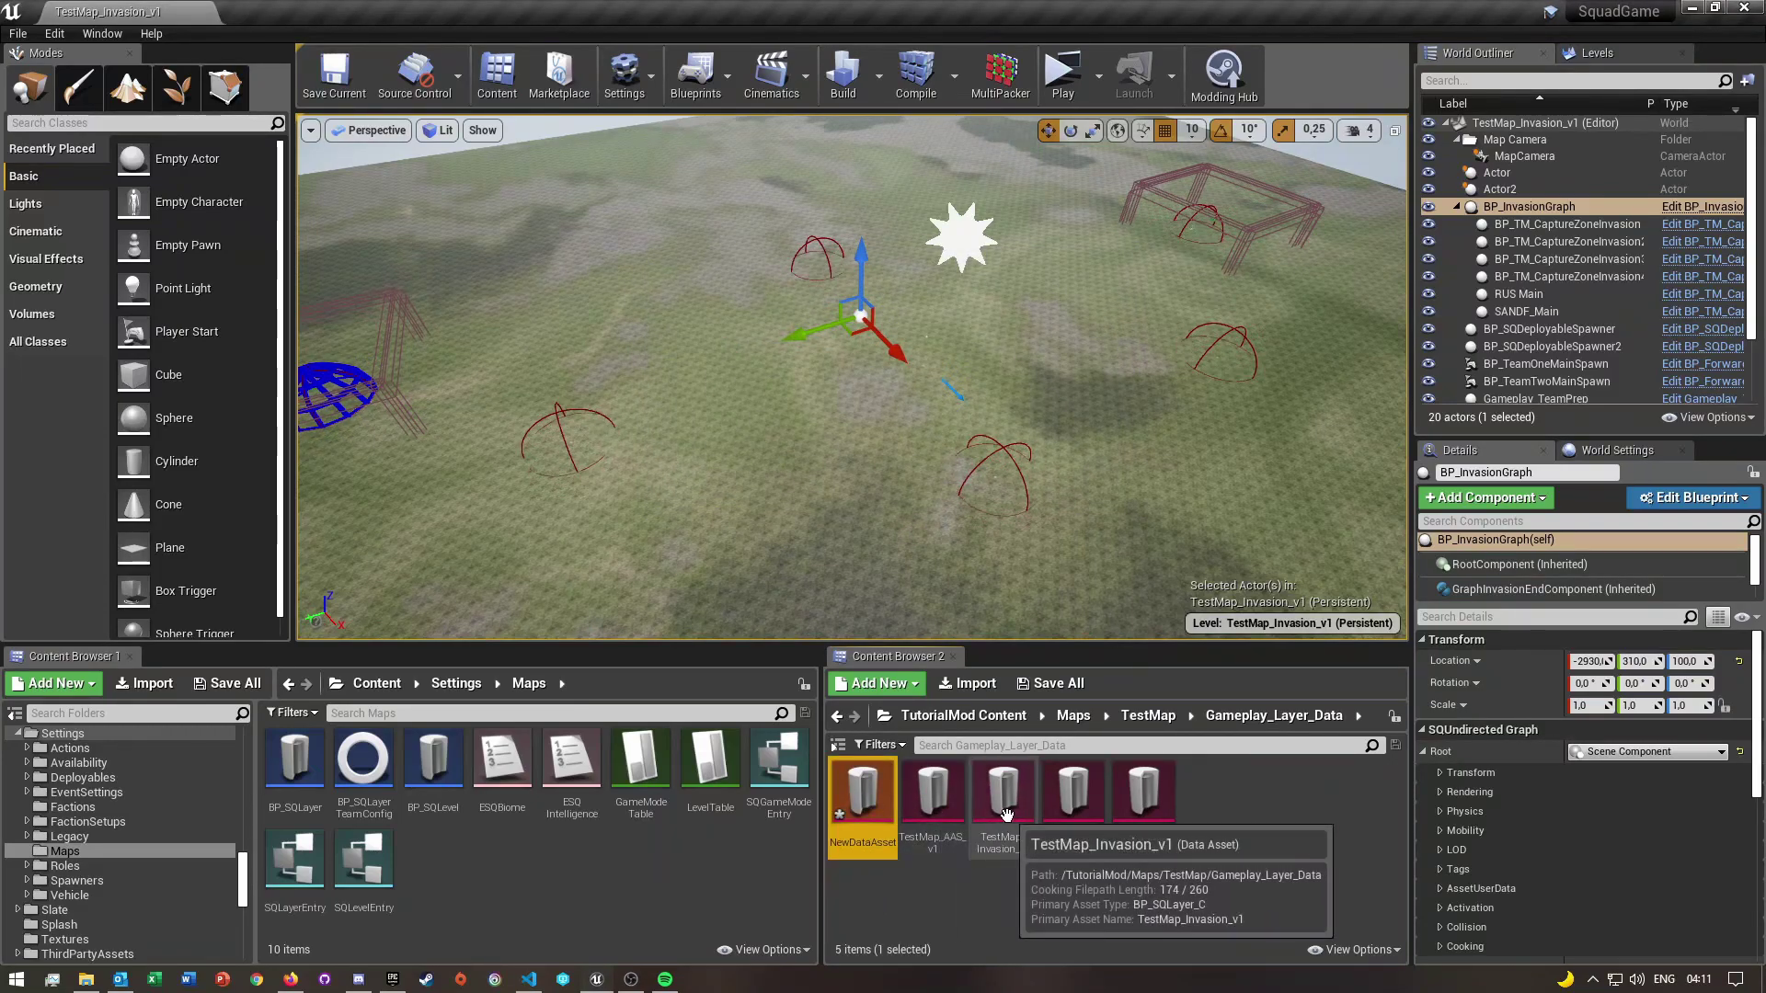
Delete the stray NewDataAsset, confirming in the Delete Assets dialog
right_click(863, 802)
left_click(892, 521)
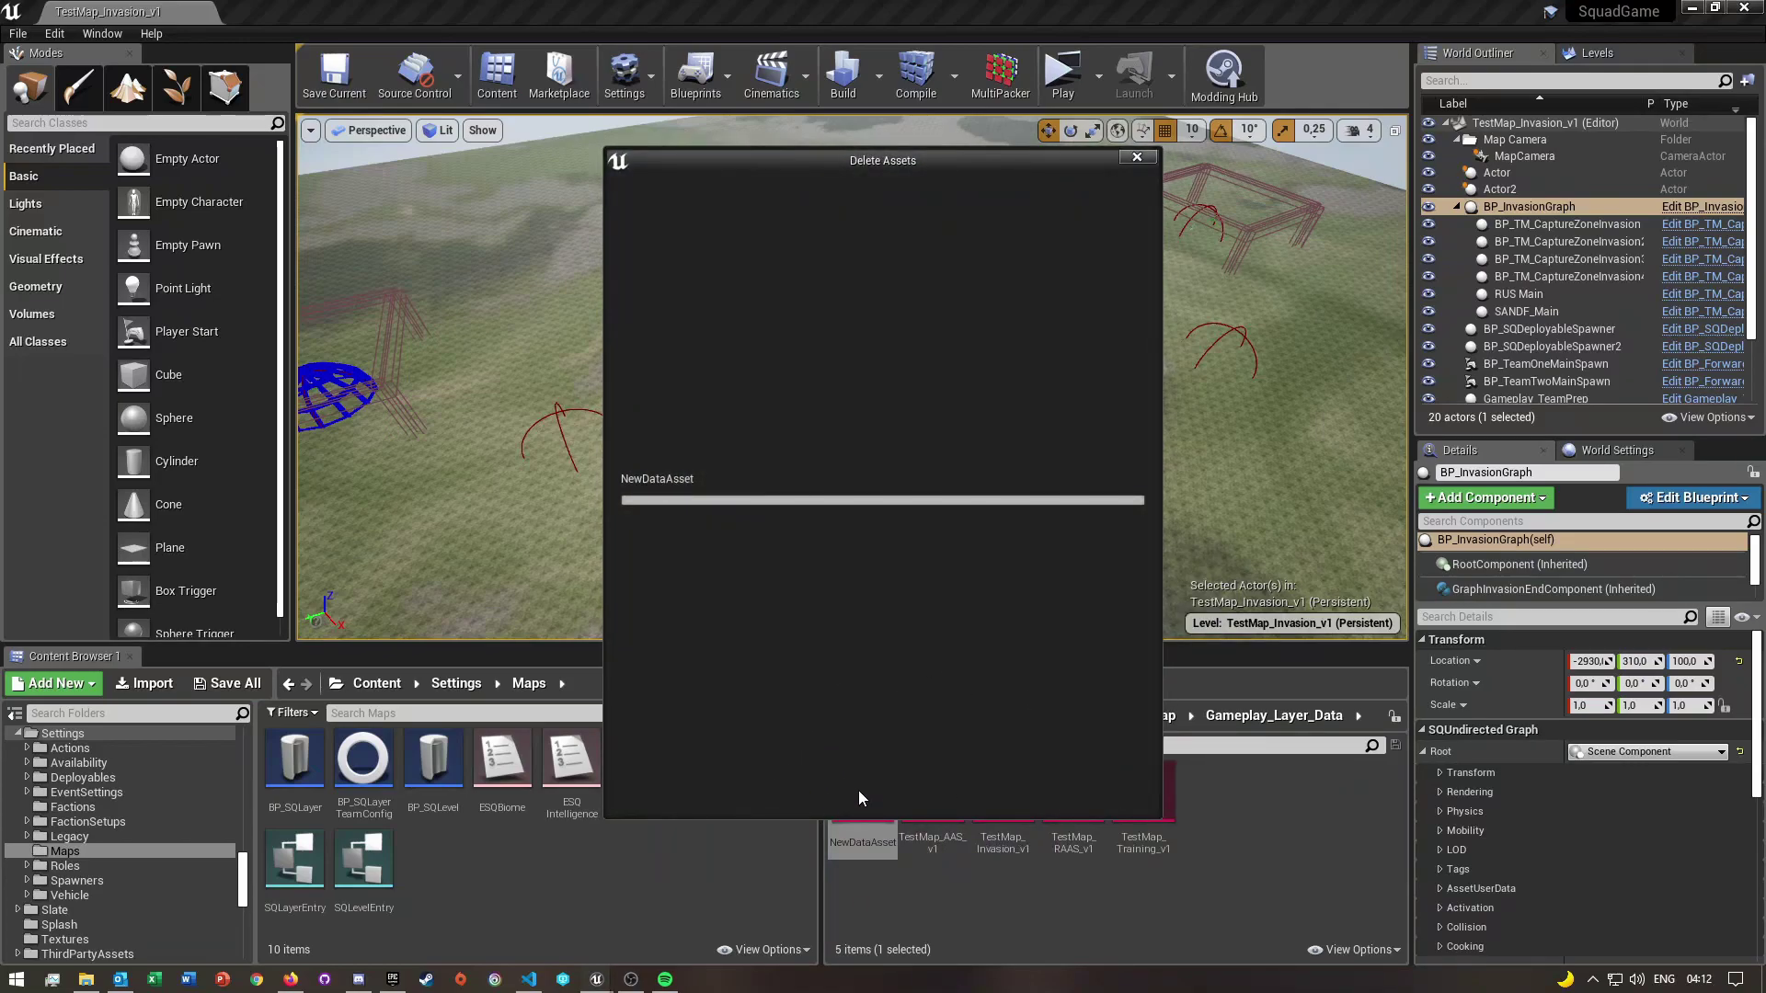
left_click(813, 785)
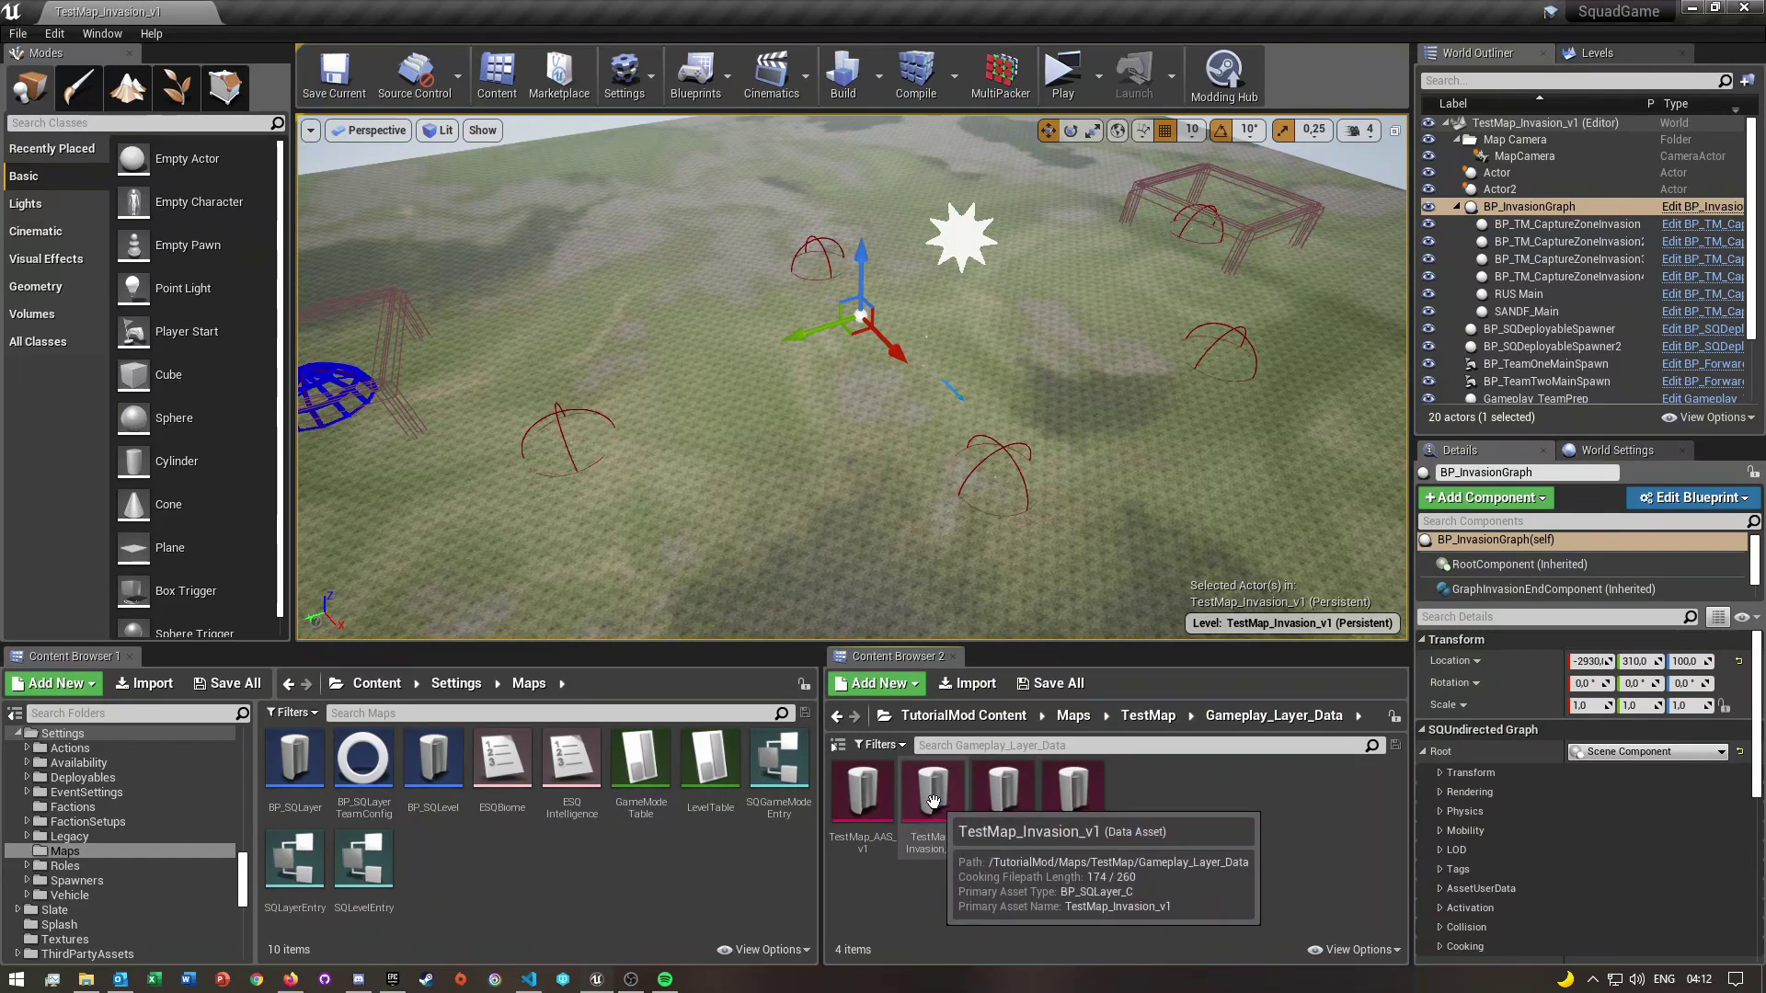
double_click(934, 796)
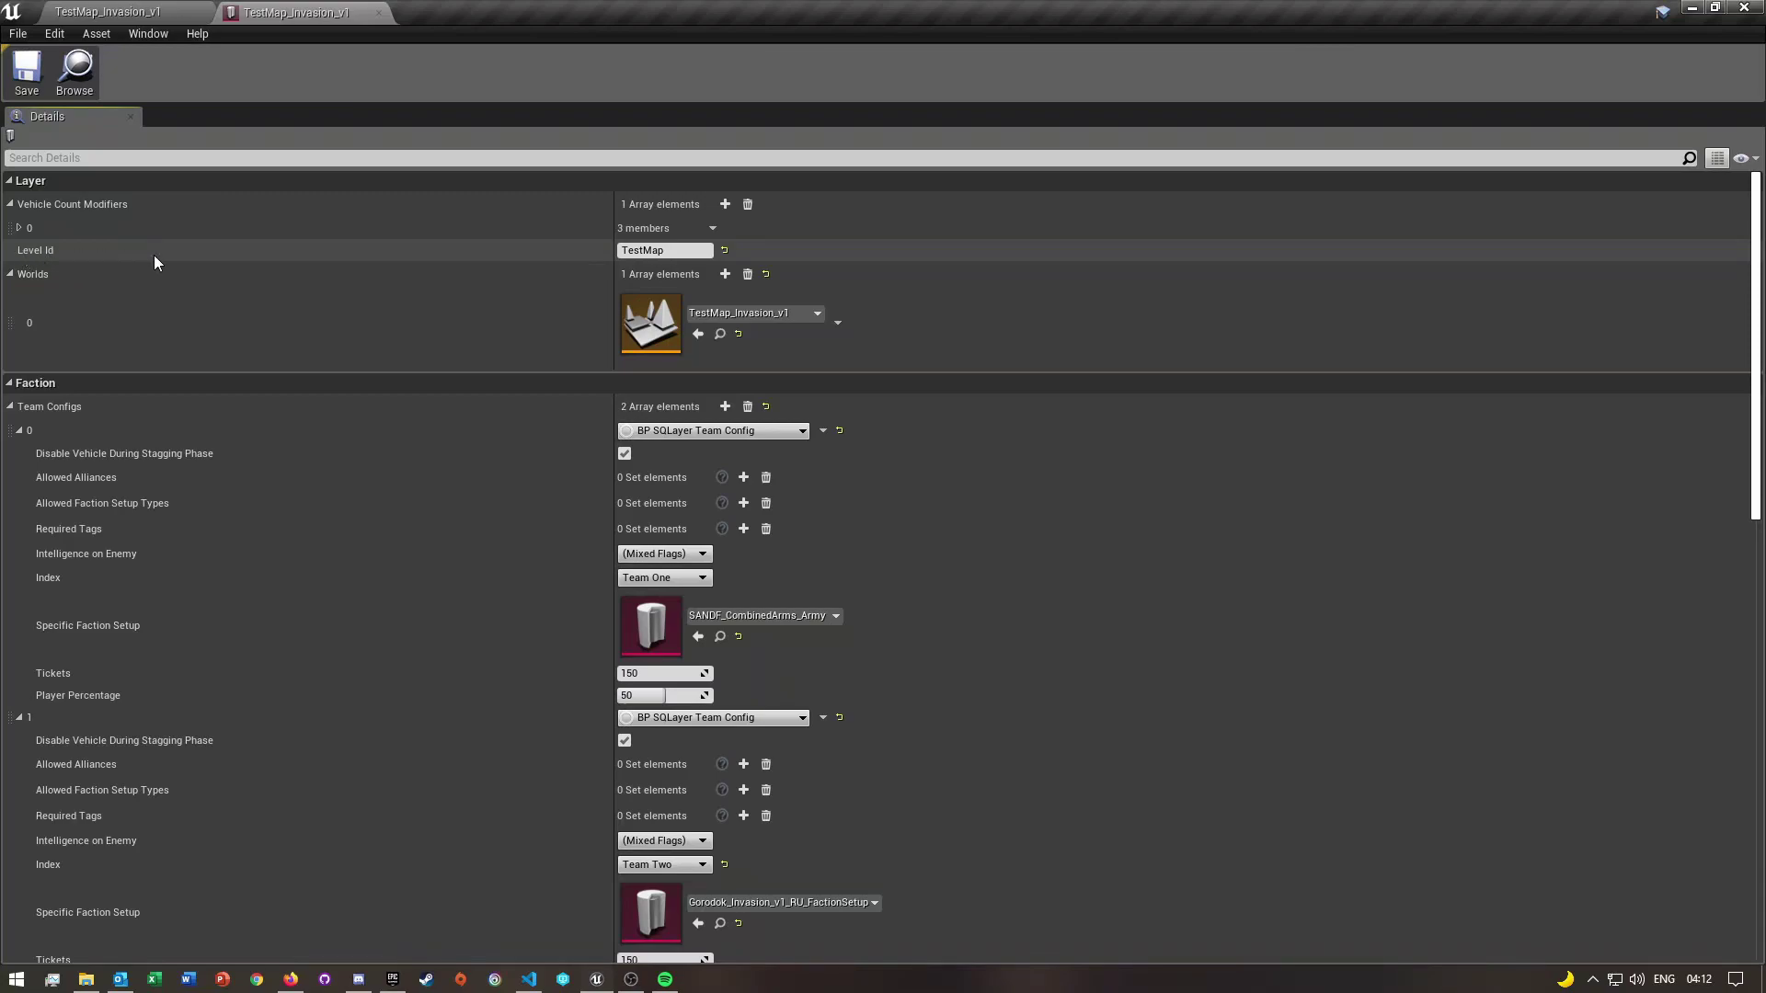
Check that the layer asset's Level Id is TestMap
left_click(626, 252)
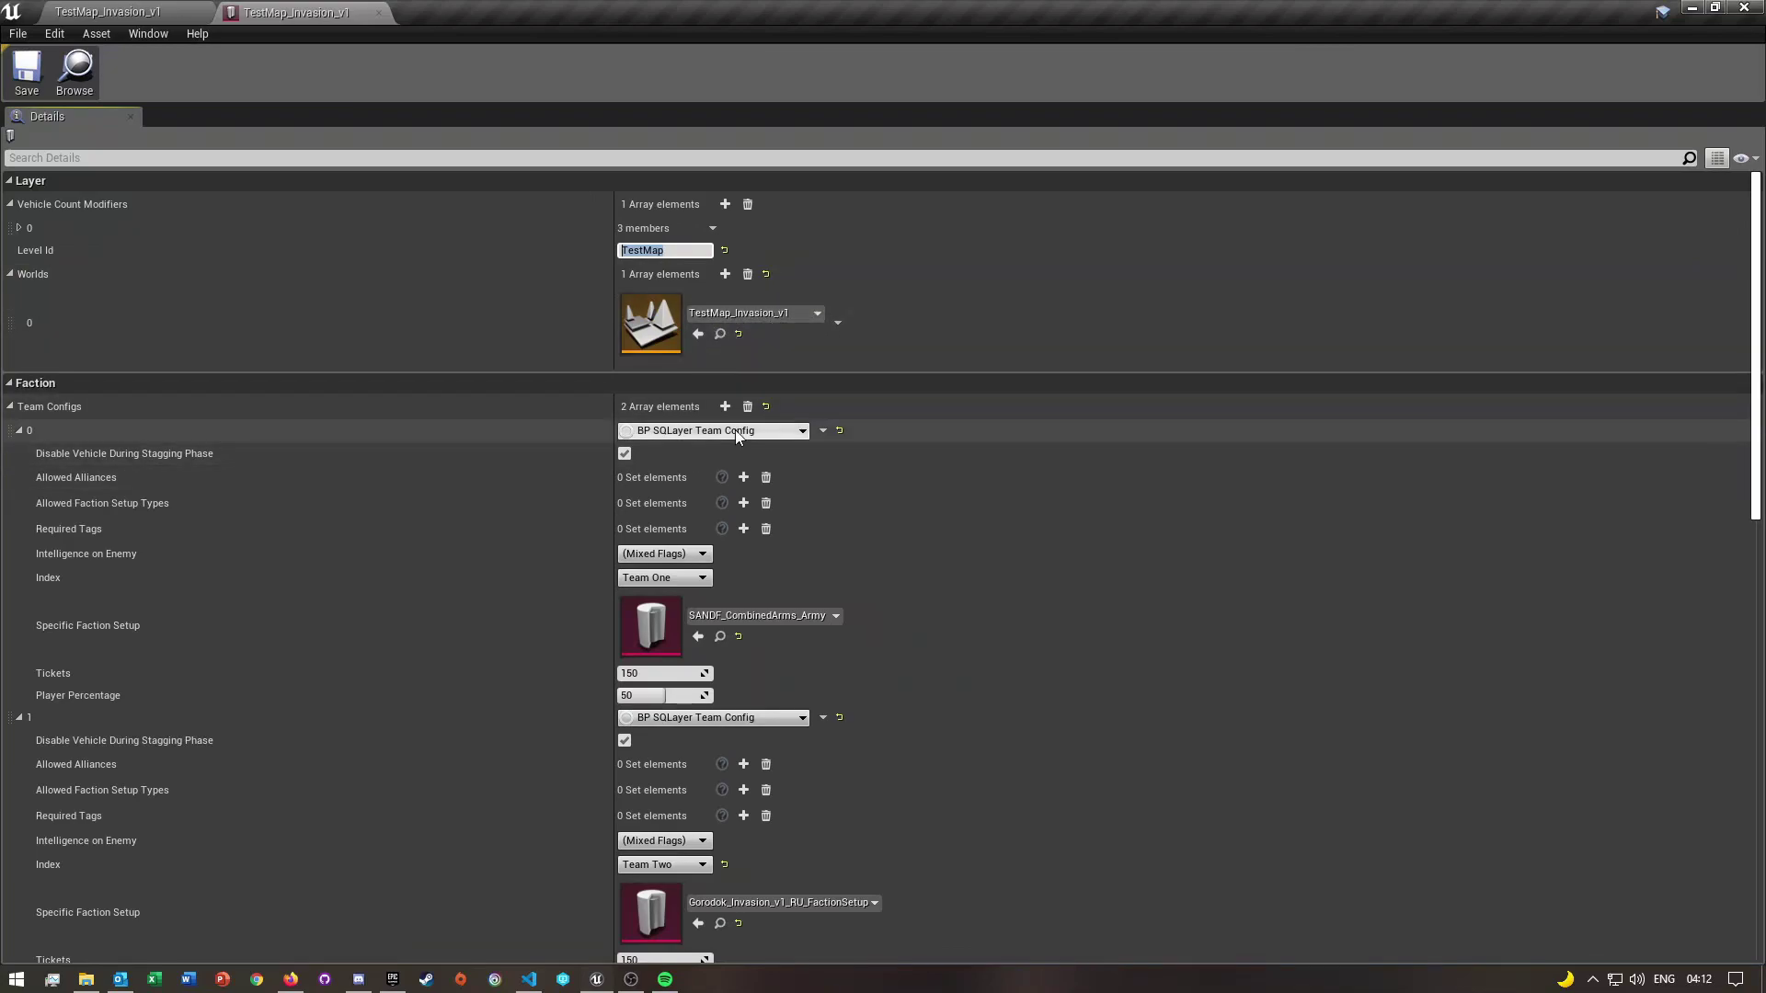
Confirm the Game Mode Row Name stays Invasion, then switch back to the level editor
scroll(607, 418, "down", 2)
scroll(607, 419, "down", 3)
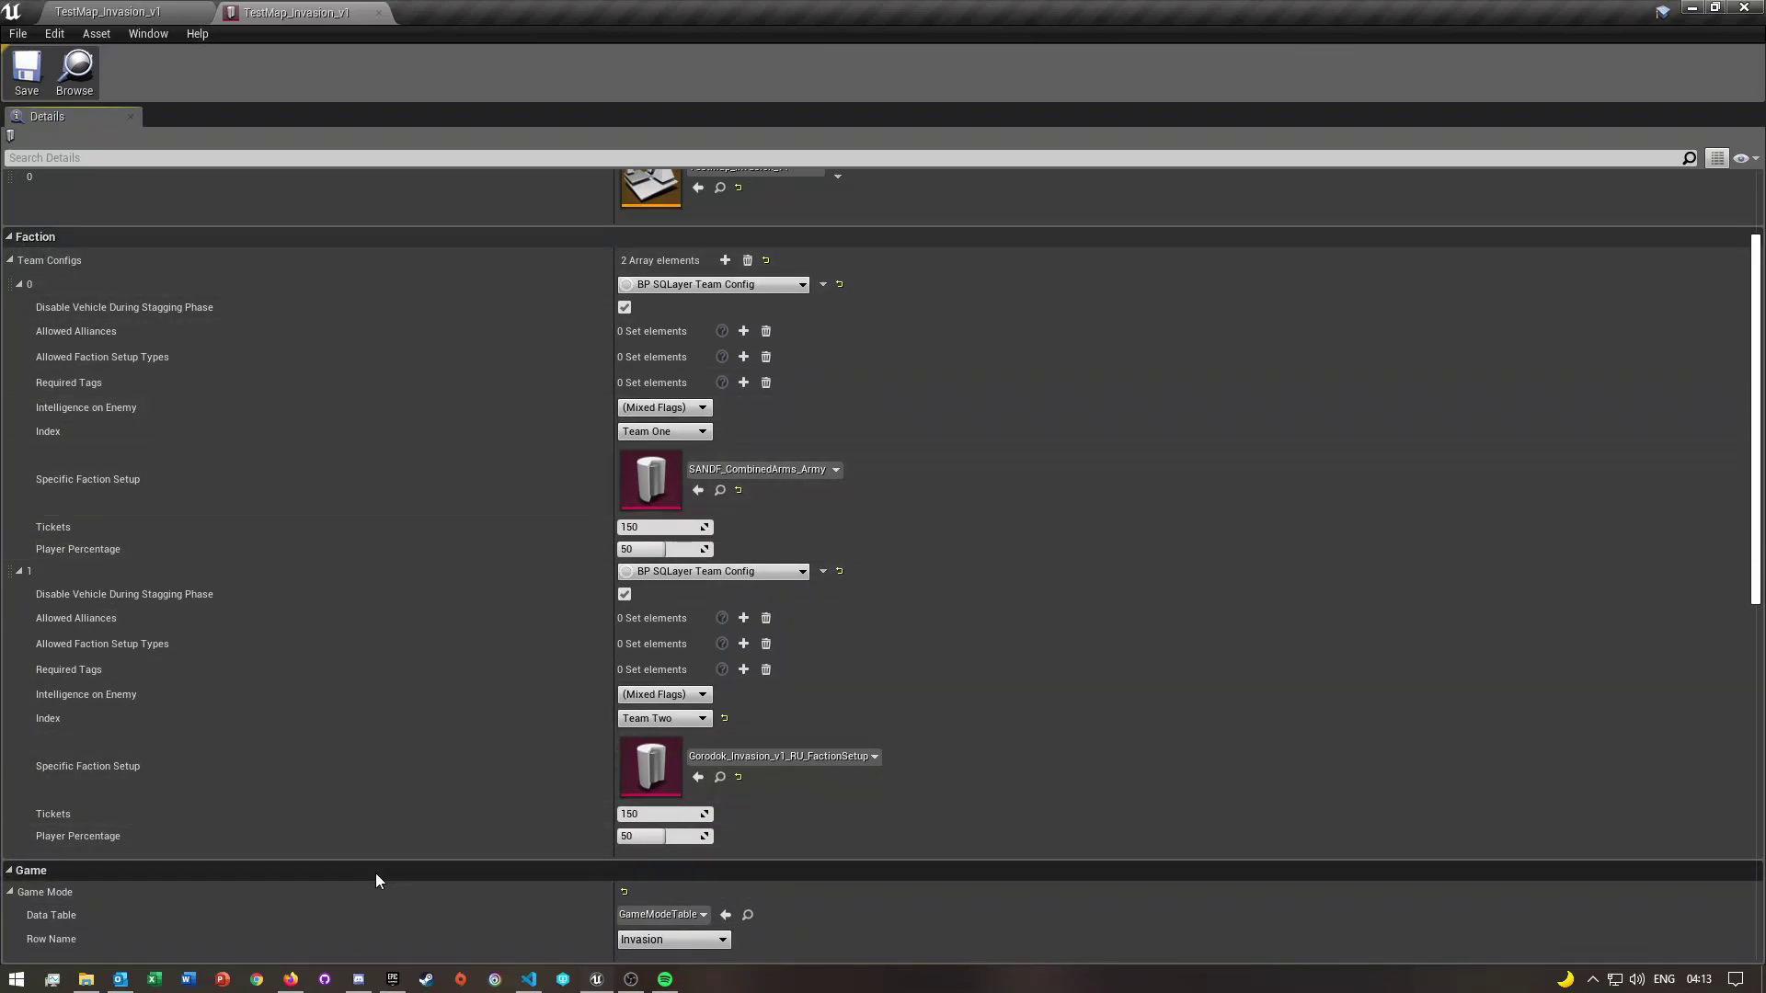
scroll(454, 806, "down", 5)
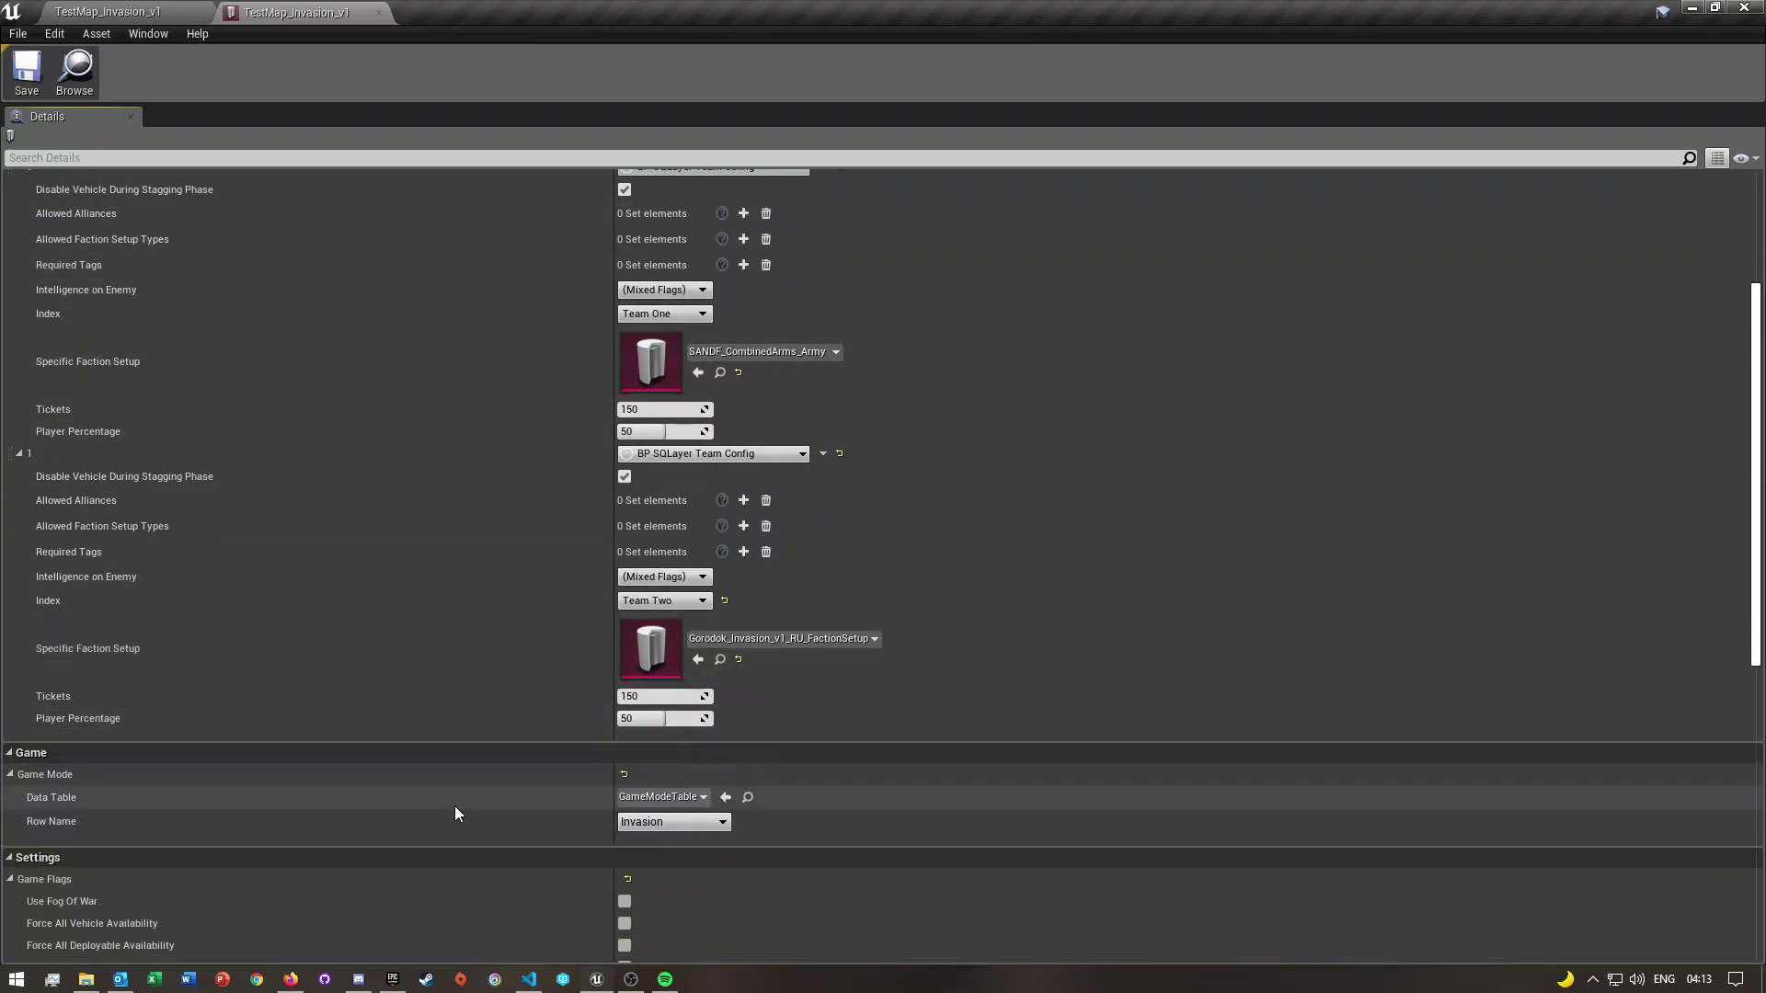
scroll(457, 771, "down", 1)
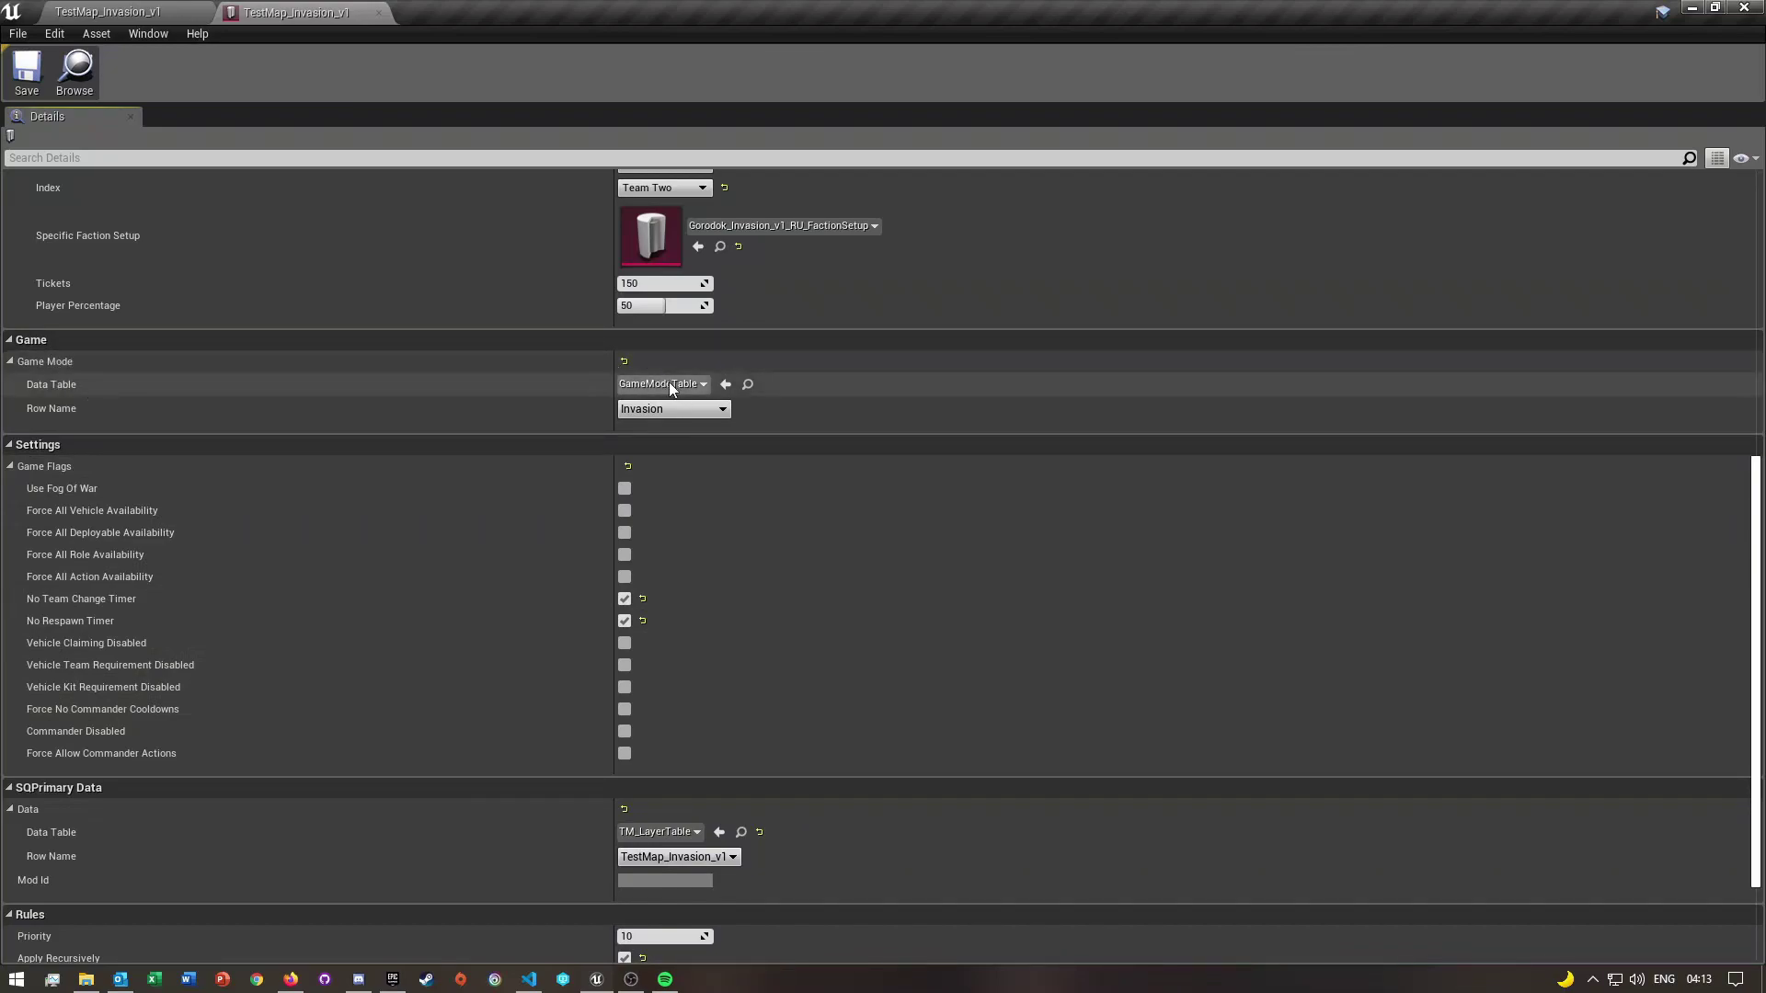
left_click(654, 410)
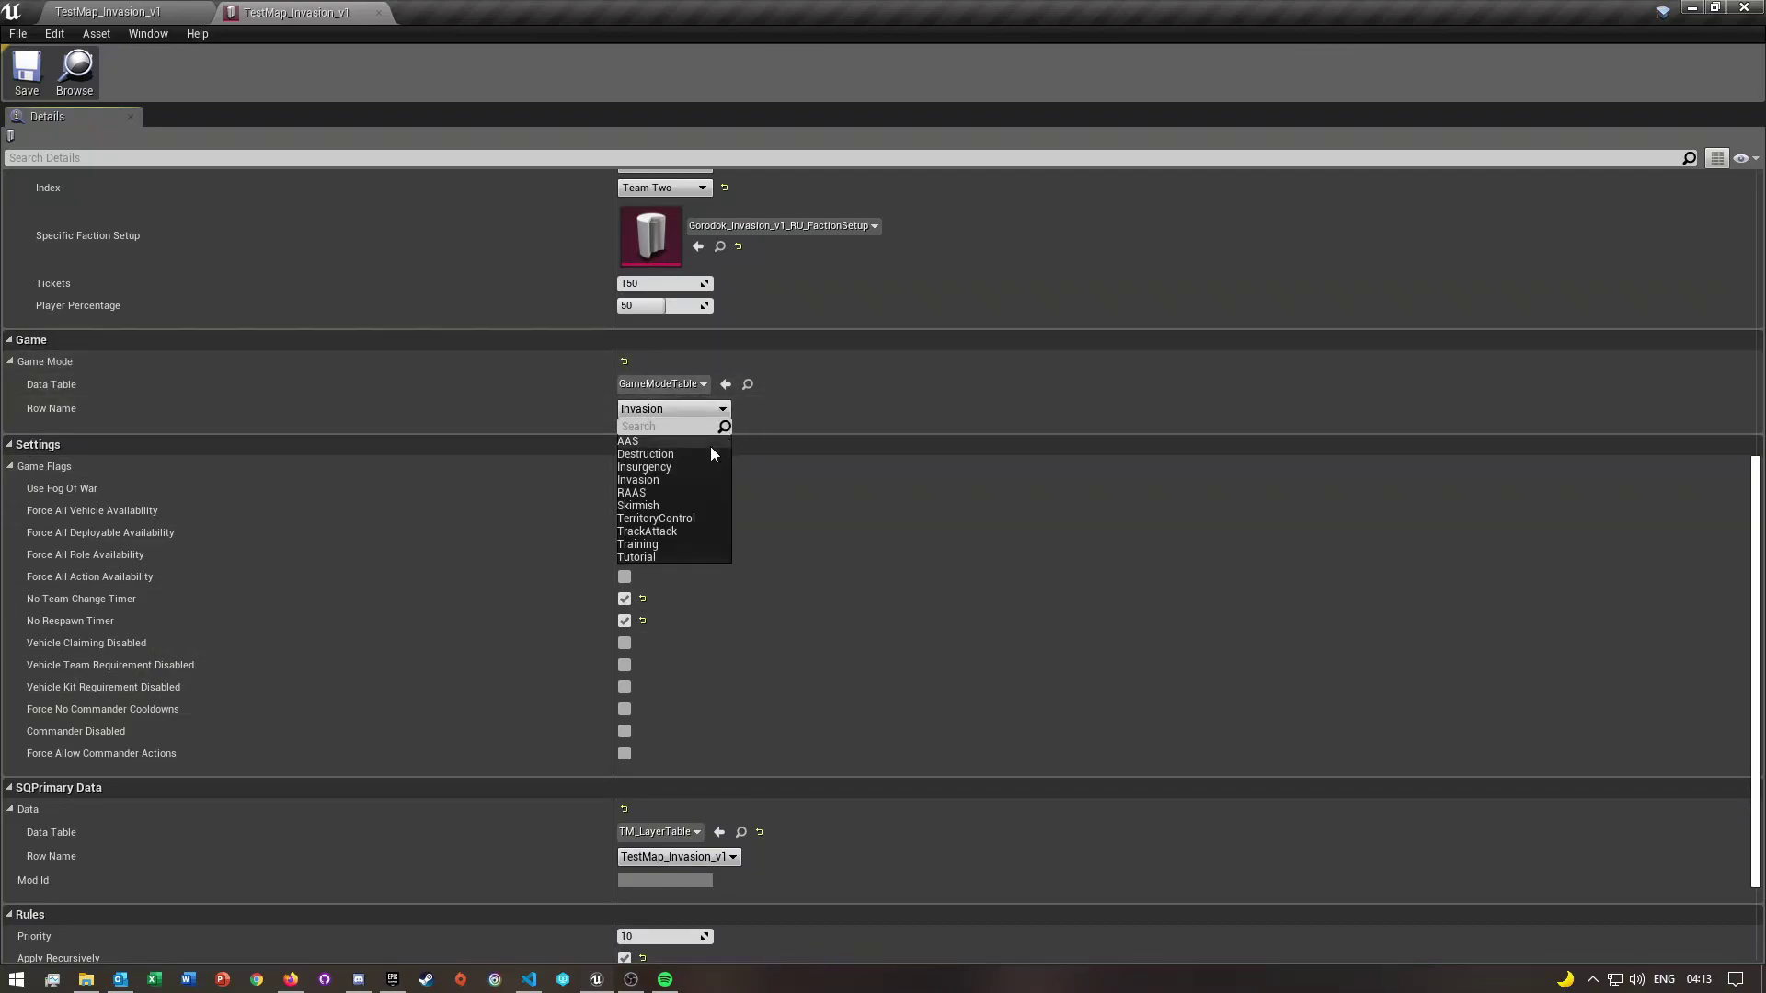
left_click(653, 477)
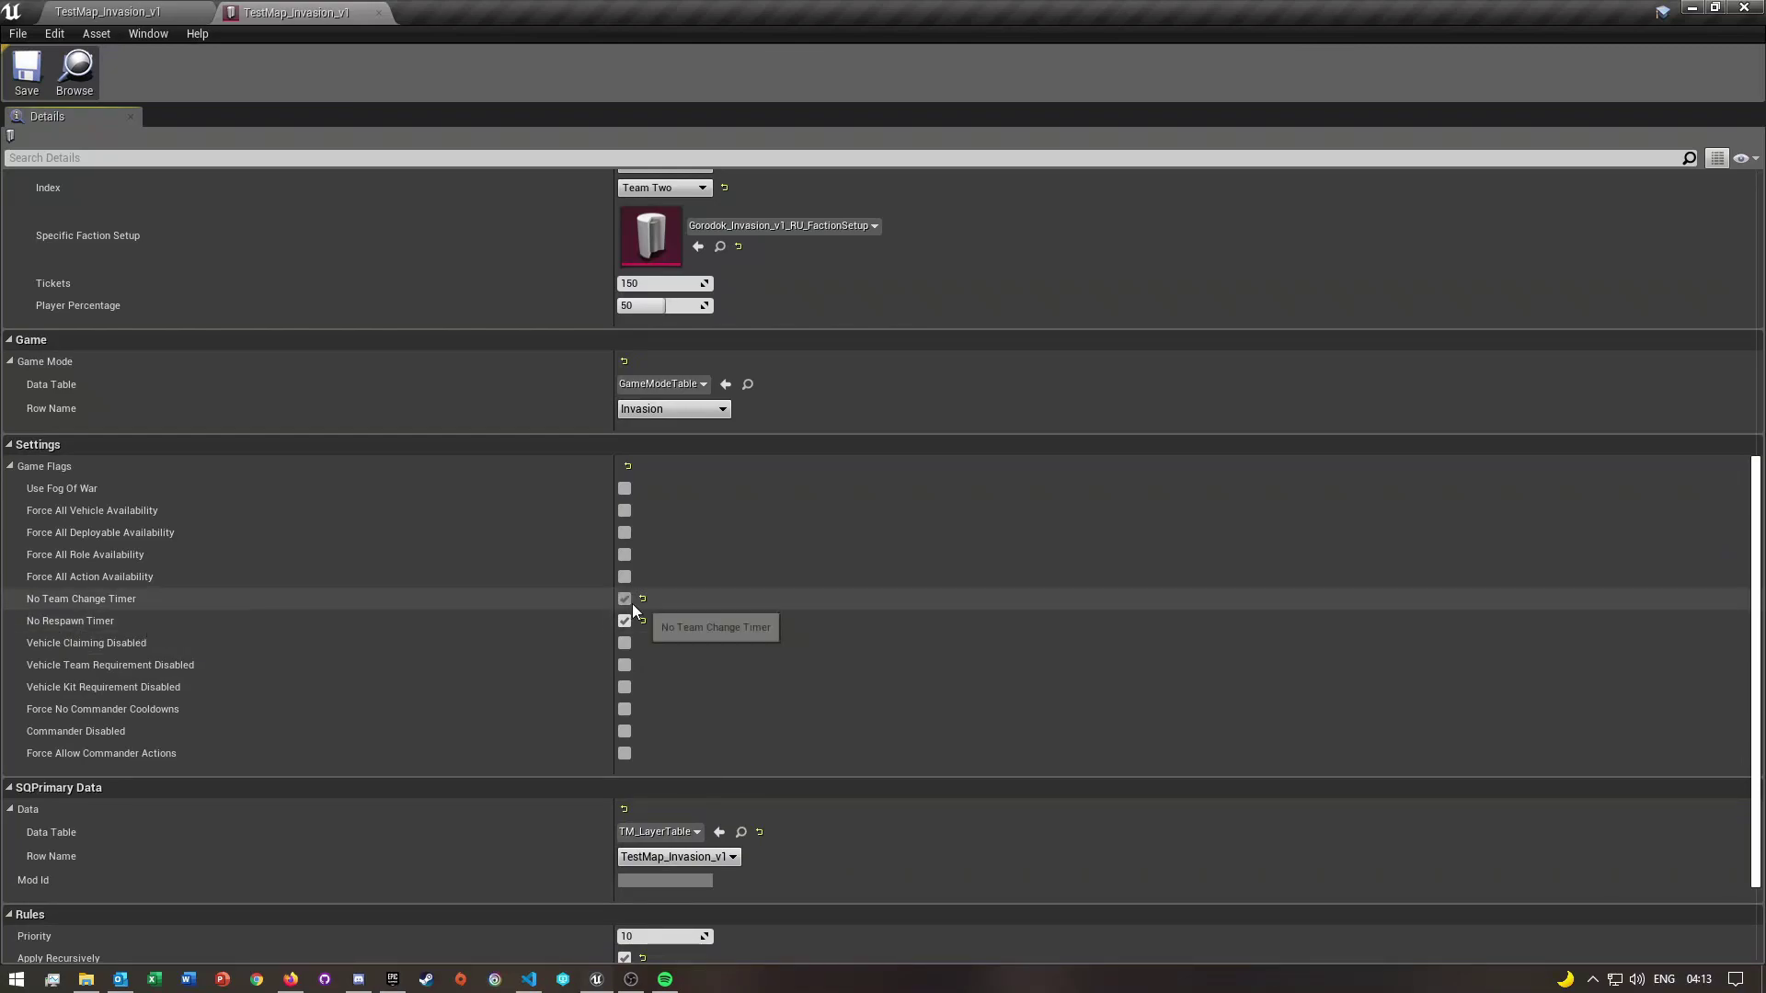
scroll(582, 814, "down", 3)
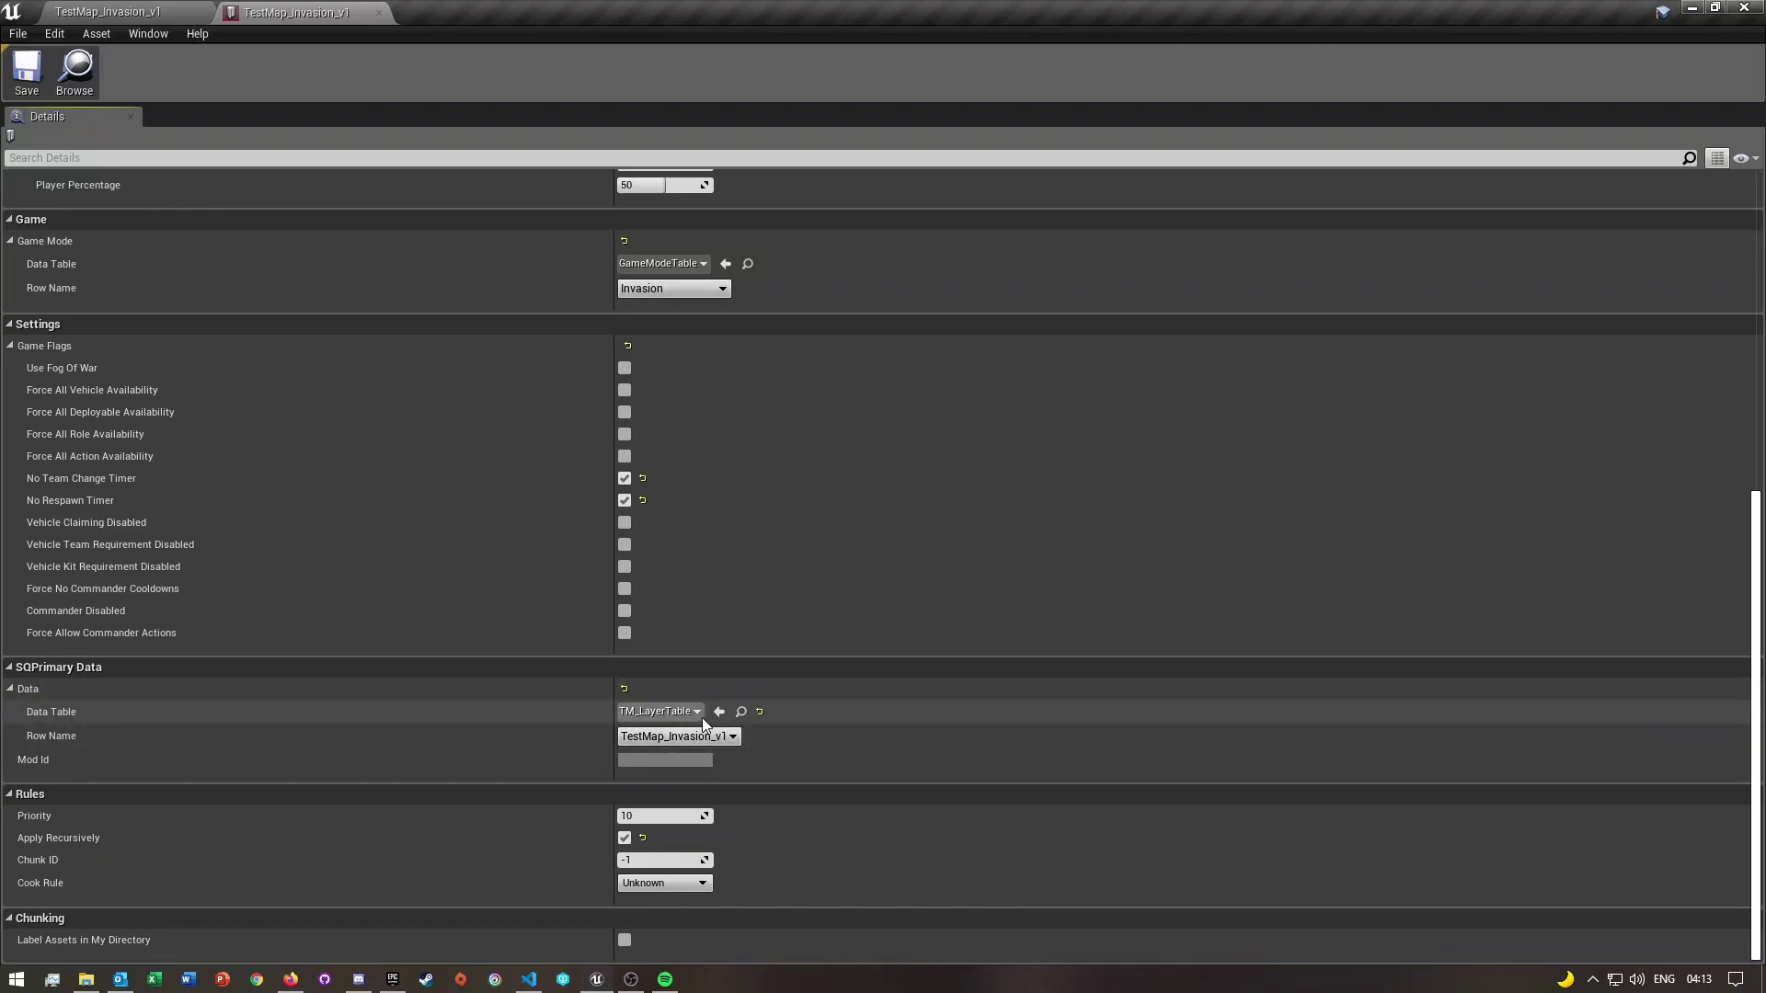
left_click(108, 12)
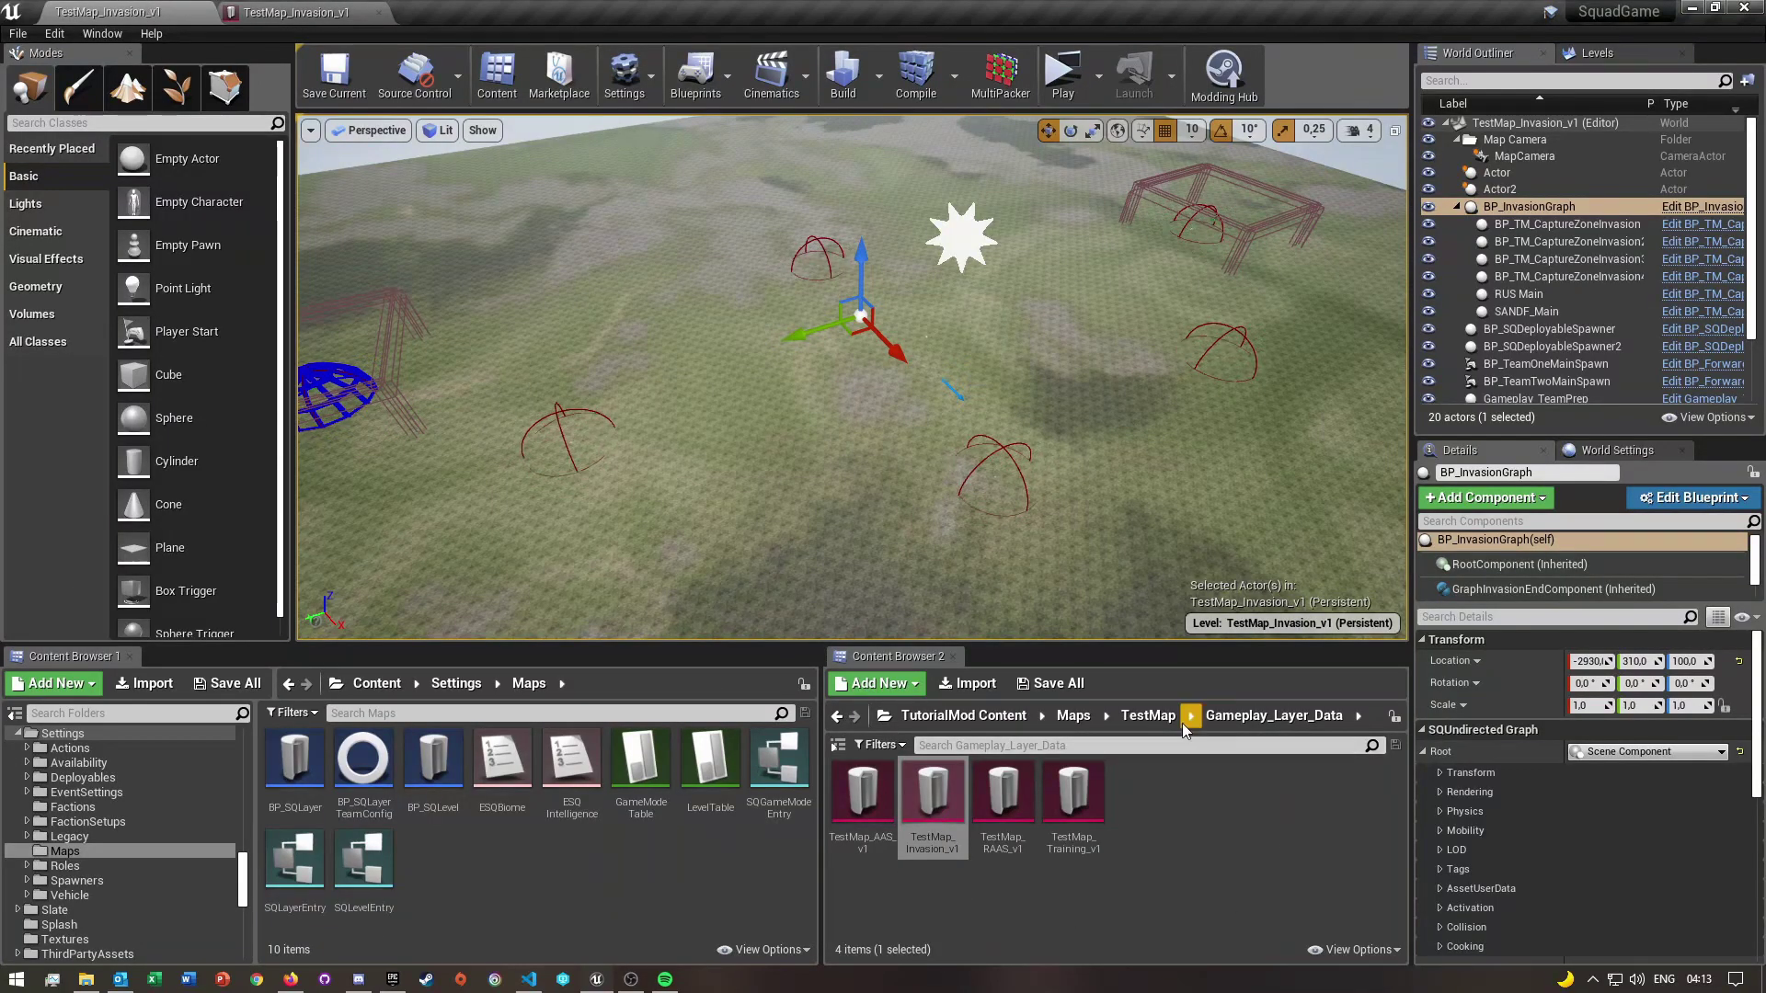
Set SQPrimary Data to TM_LayerTable with row TestMap_Invasion_v1
left_click(963, 715)
double_click(1067, 791)
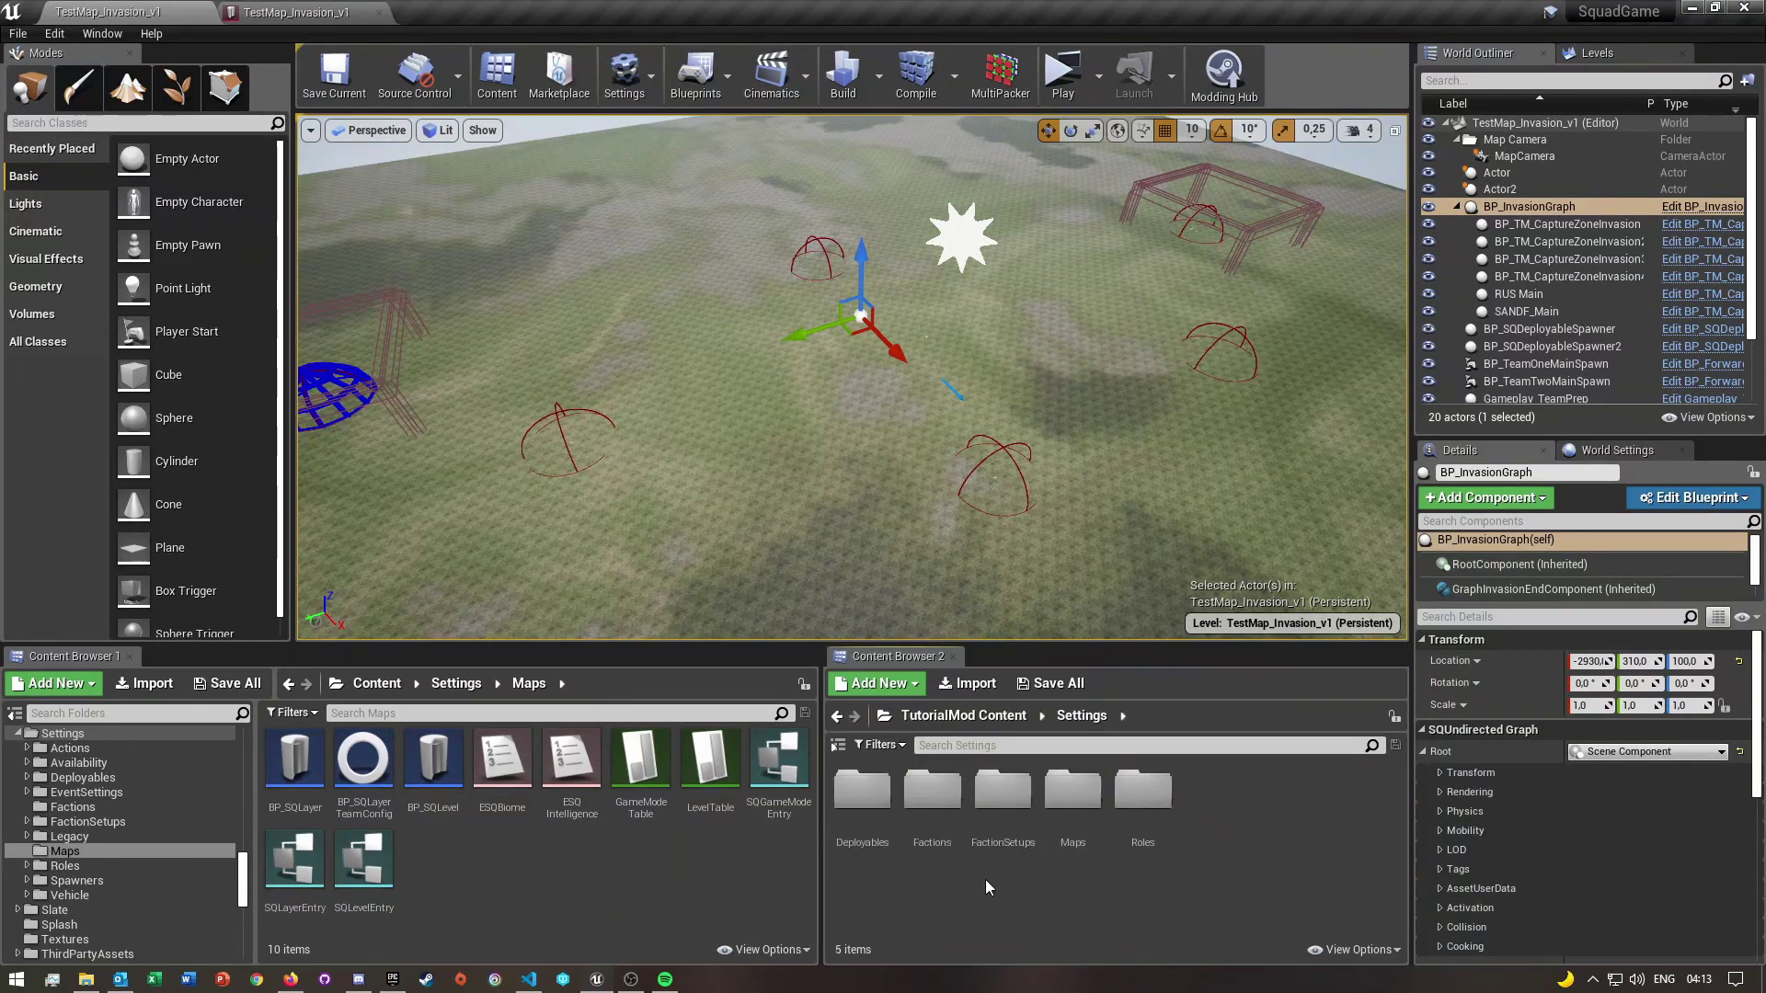
double_click(1072, 791)
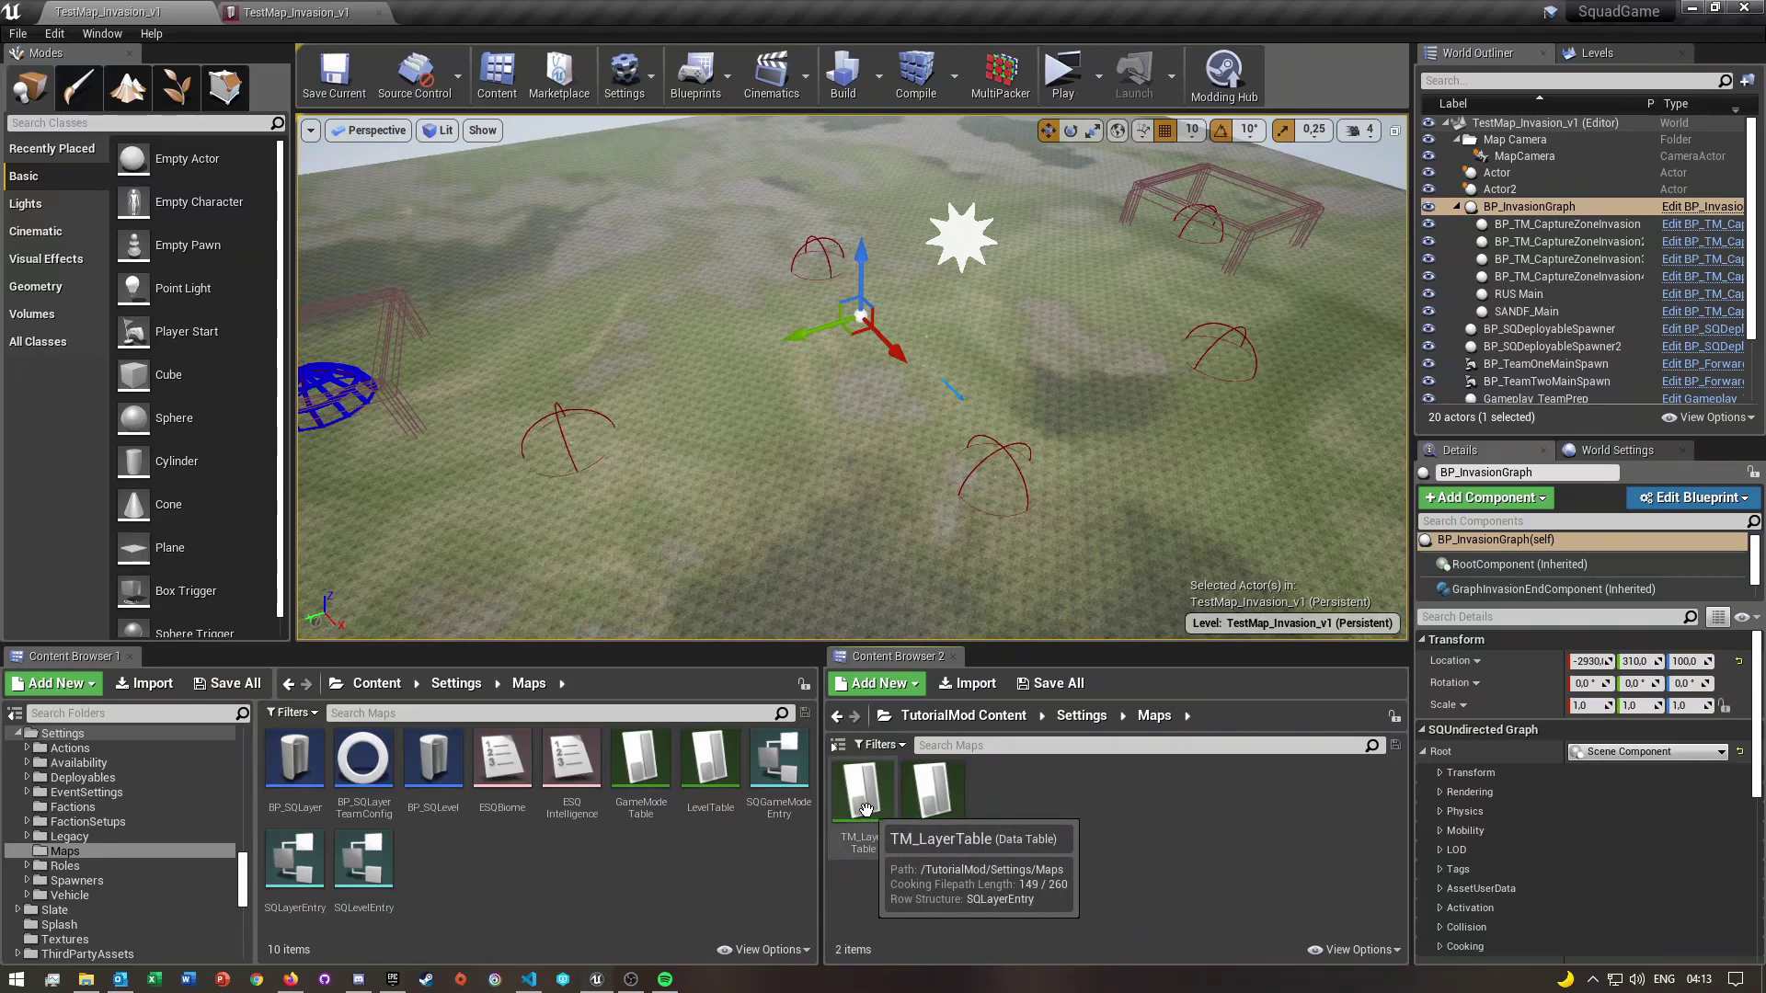
left_click_drag(865, 809, 642, 719)
left_click(678, 736)
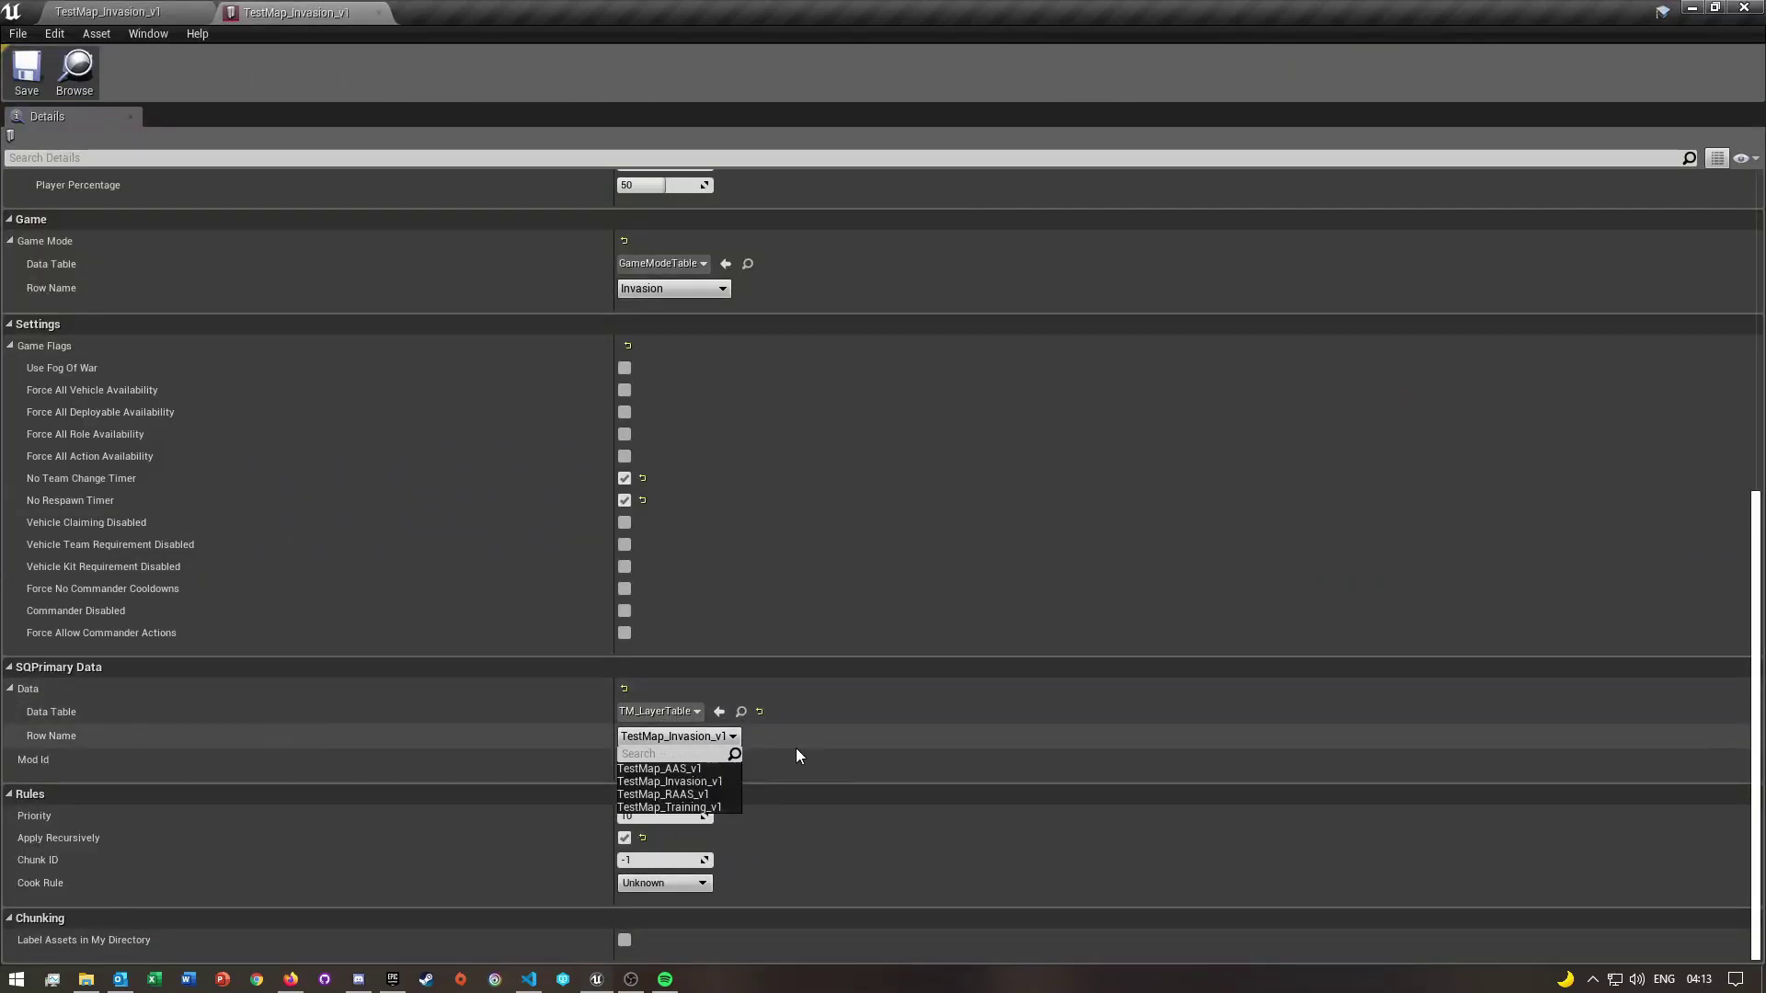
left_click(689, 782)
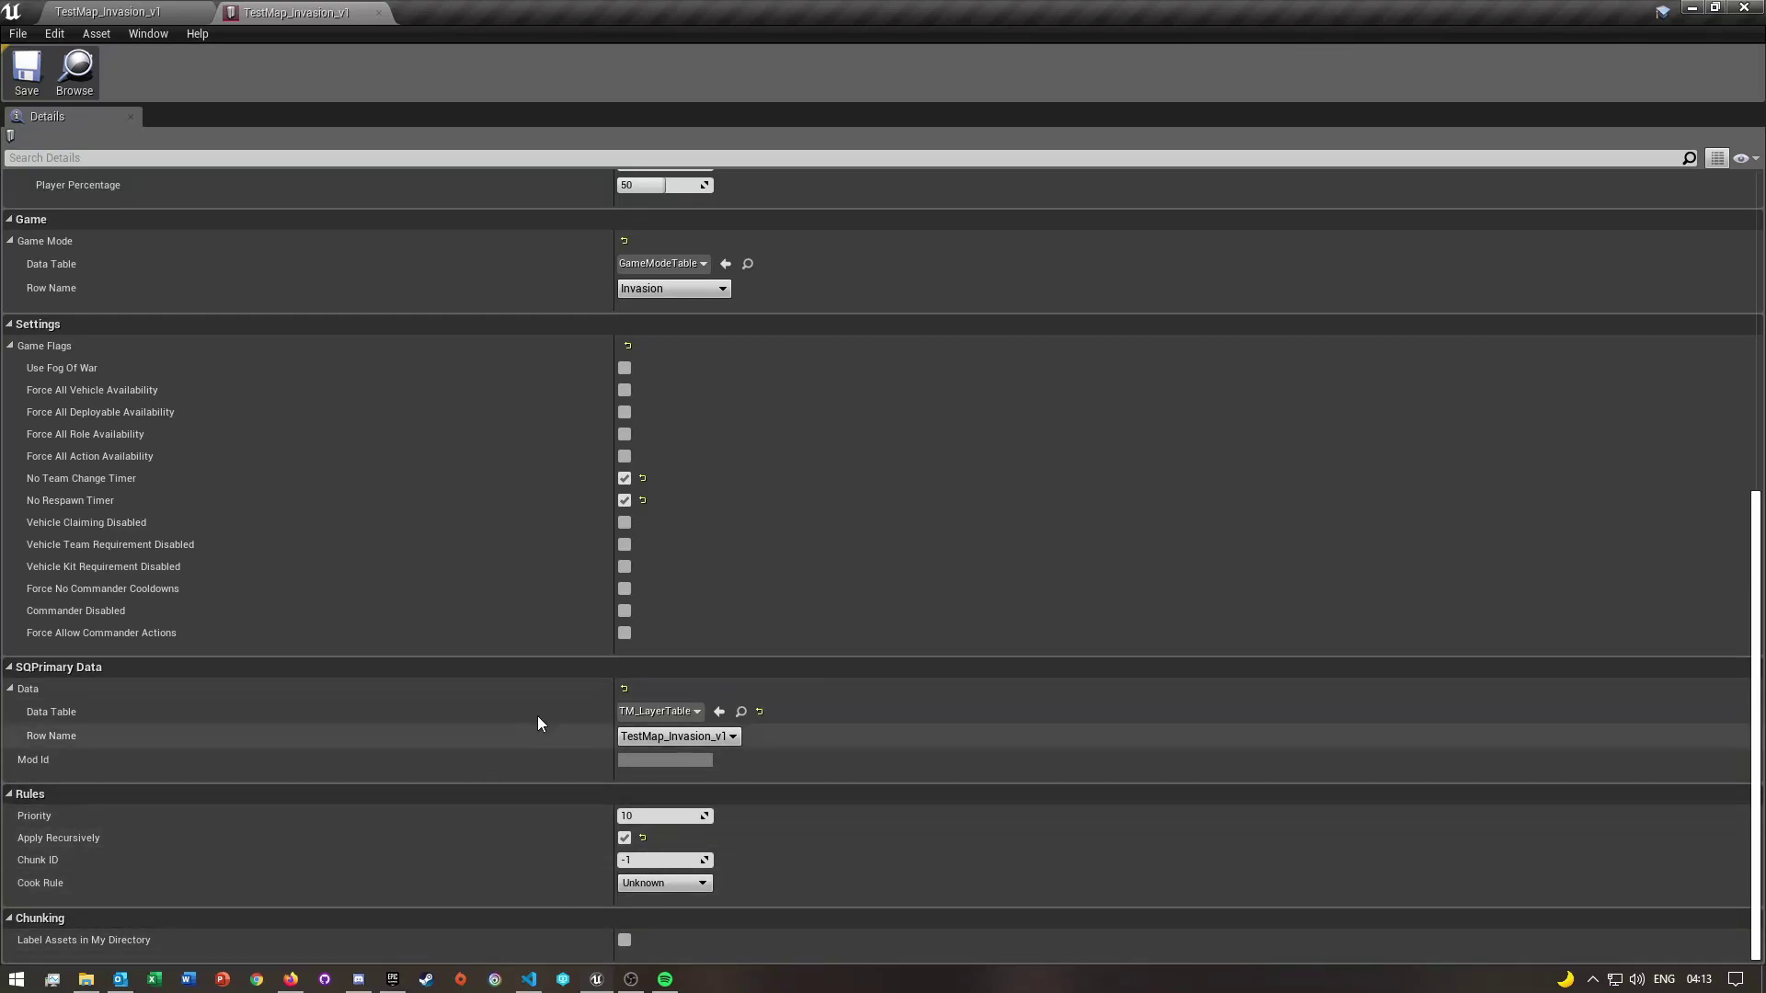
Save and close the layer asset, then browse to TutorialMod Content > Maps
left_click(40, 74)
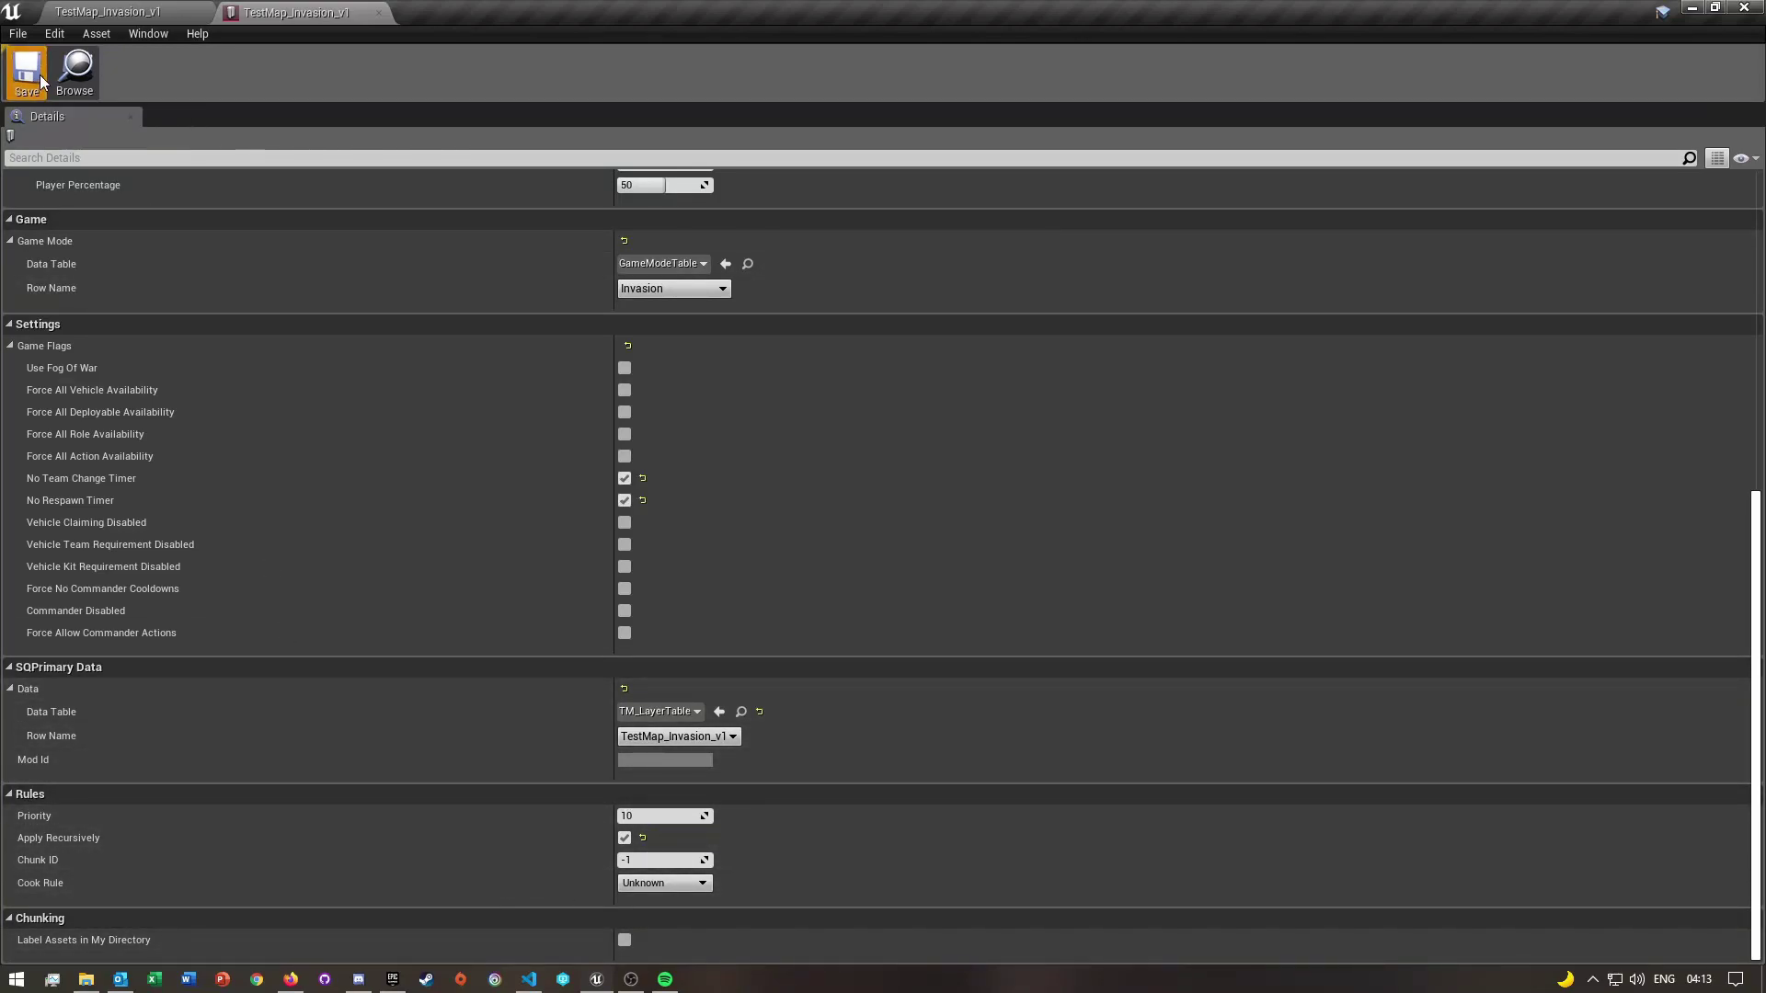
left_click(379, 13)
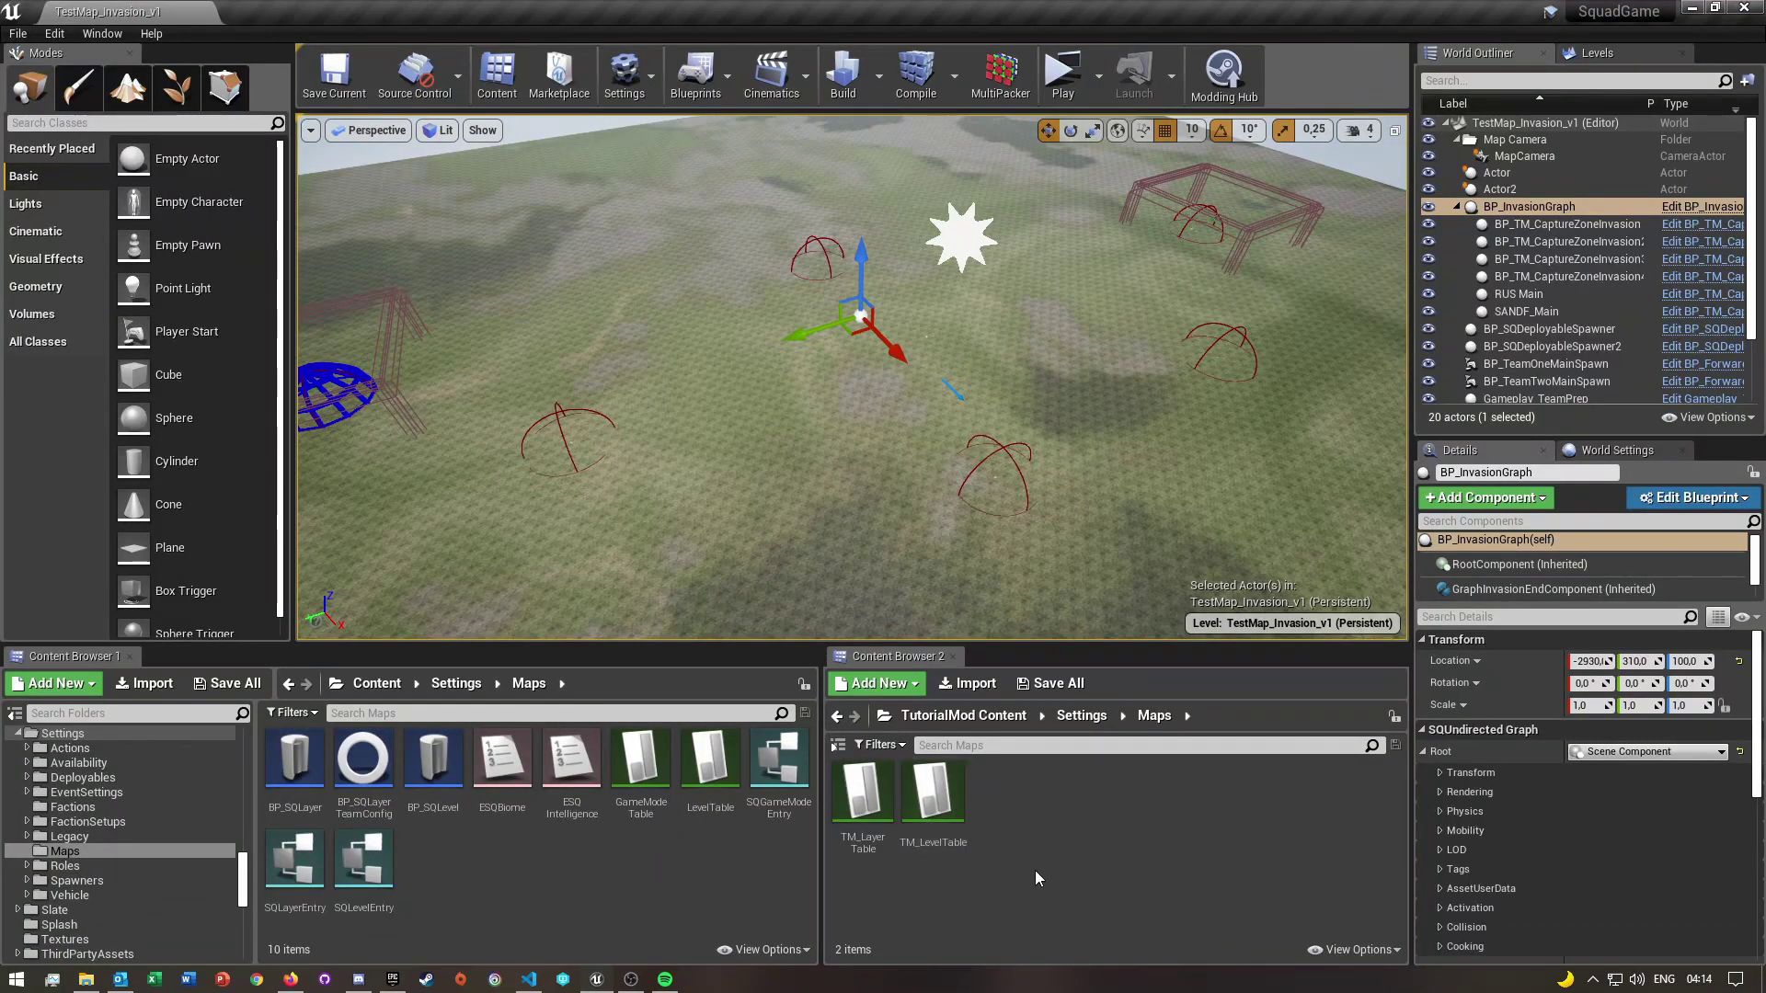
left_click(1082, 715)
left_click(984, 721)
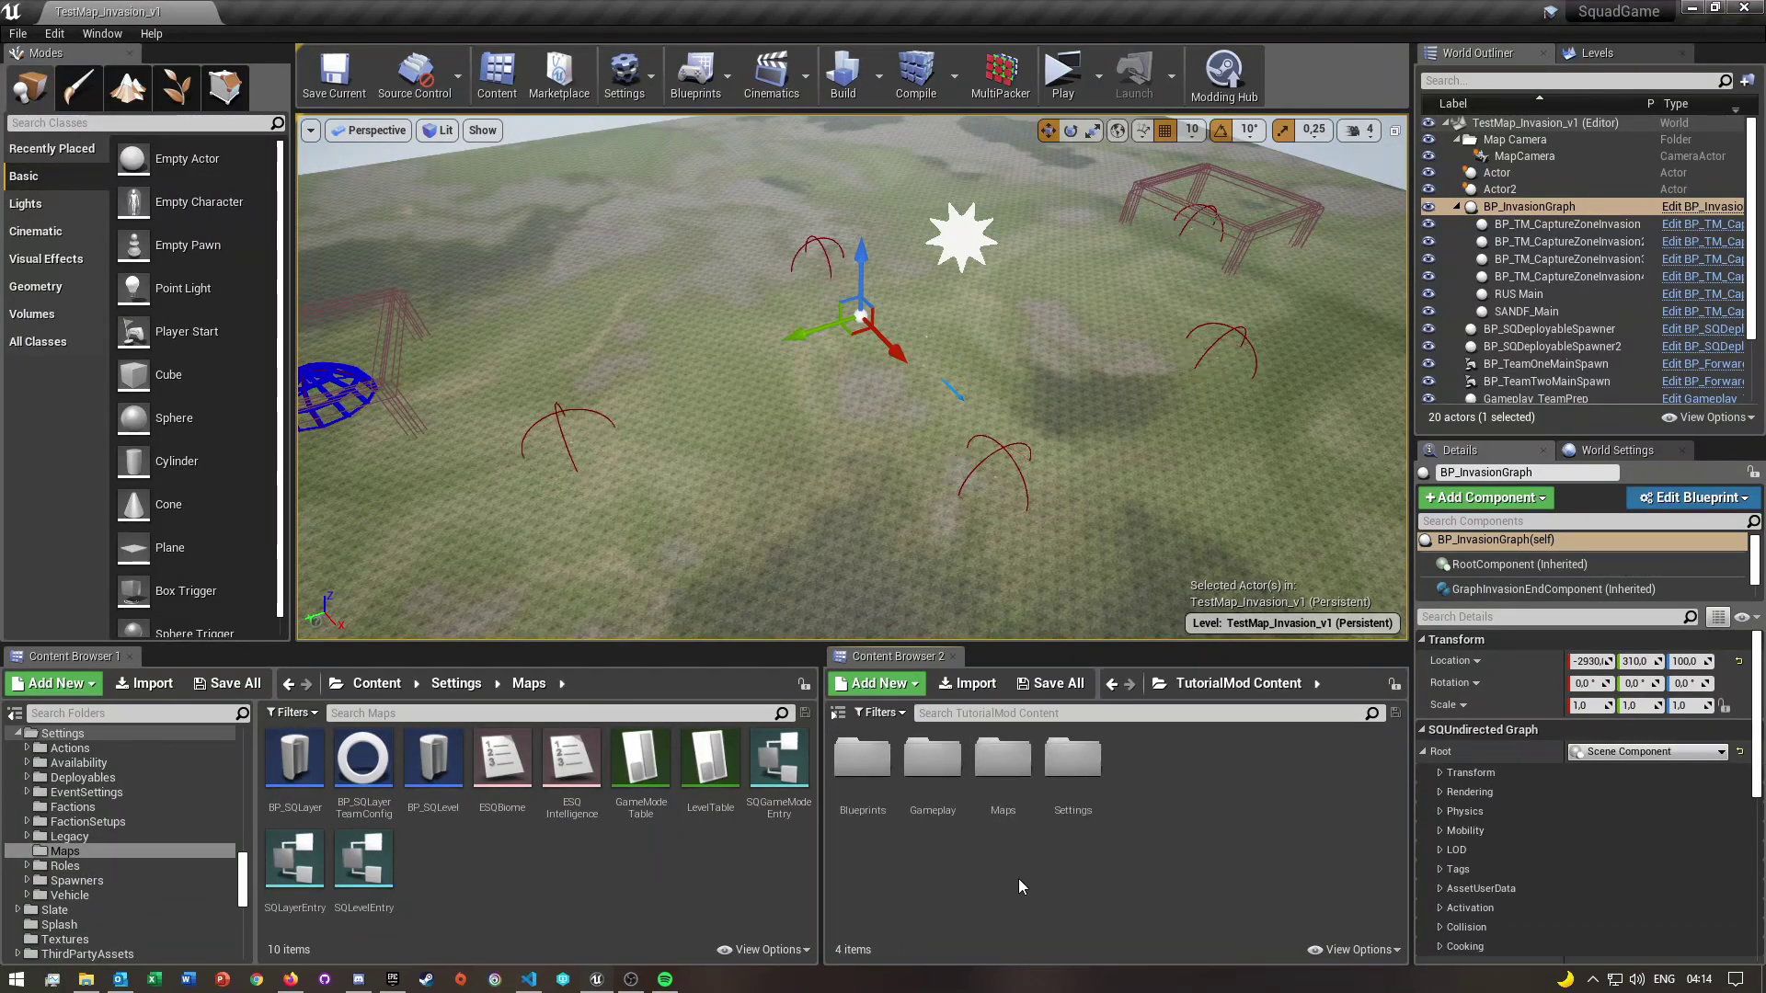
double_click(1003, 780)
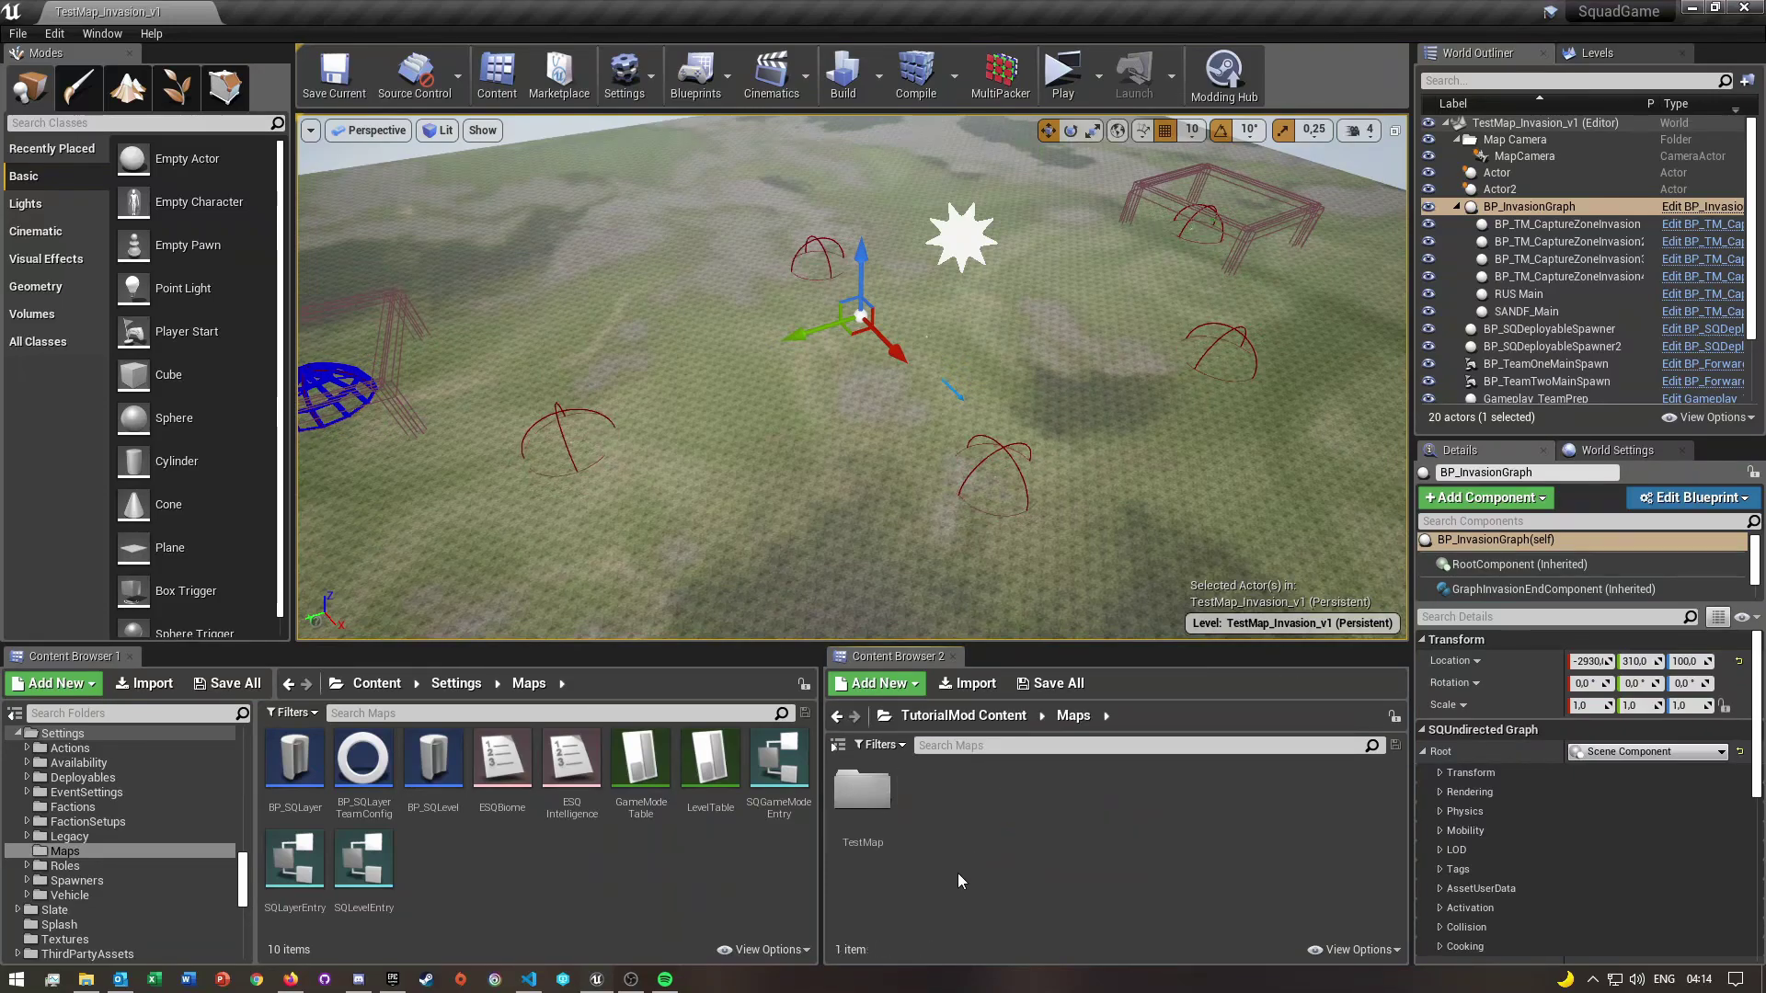
Open TestMap > Gameplay_Layers and look over its AAS, Invasion, RAAS and Training v1 levels
double_click(864, 838)
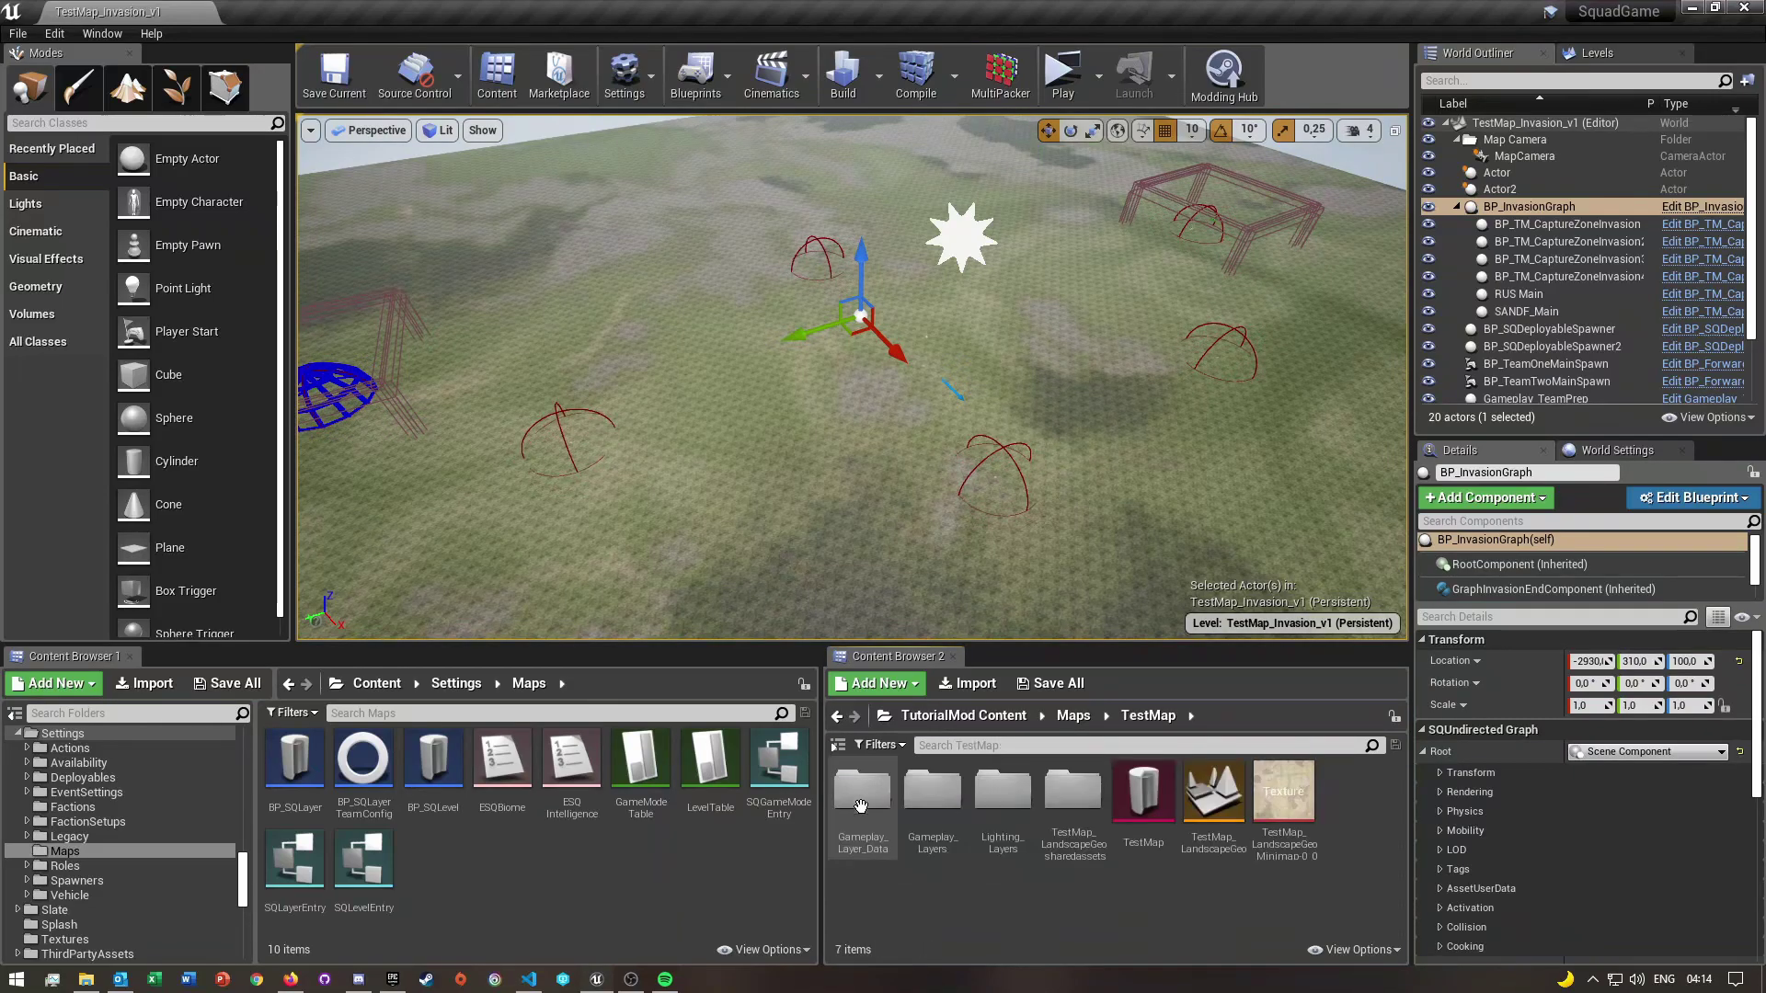
double_click(942, 810)
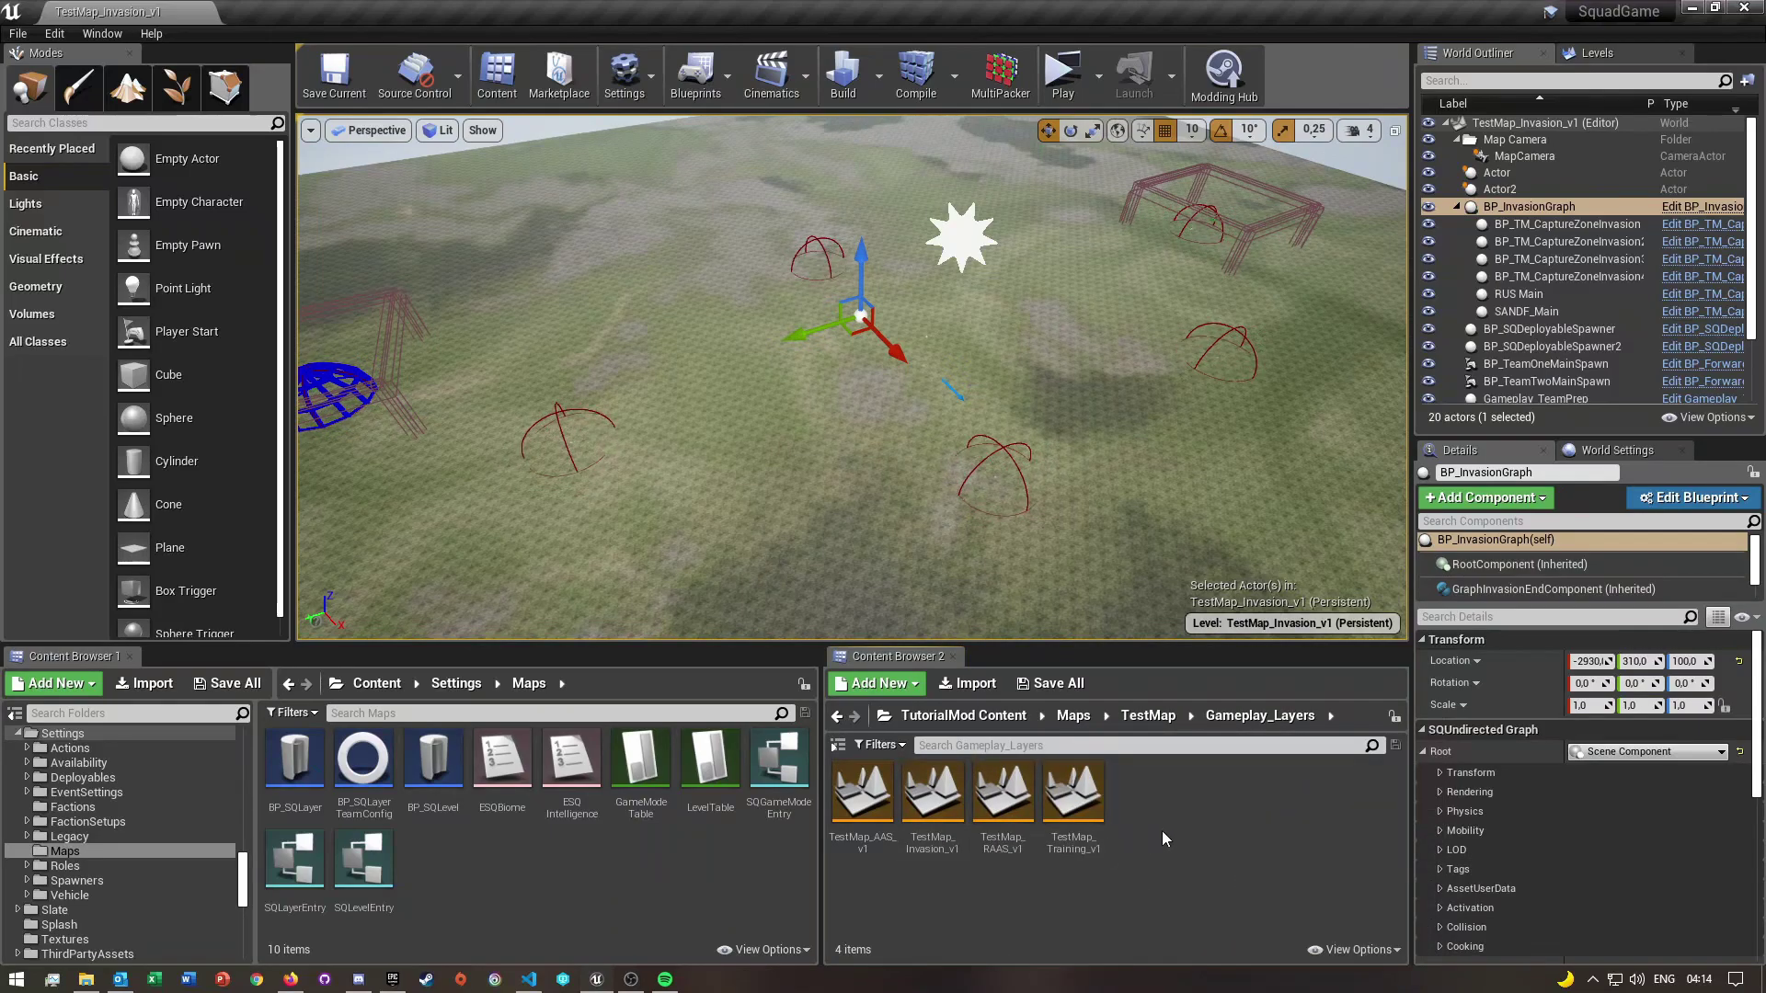
right_click(1181, 868)
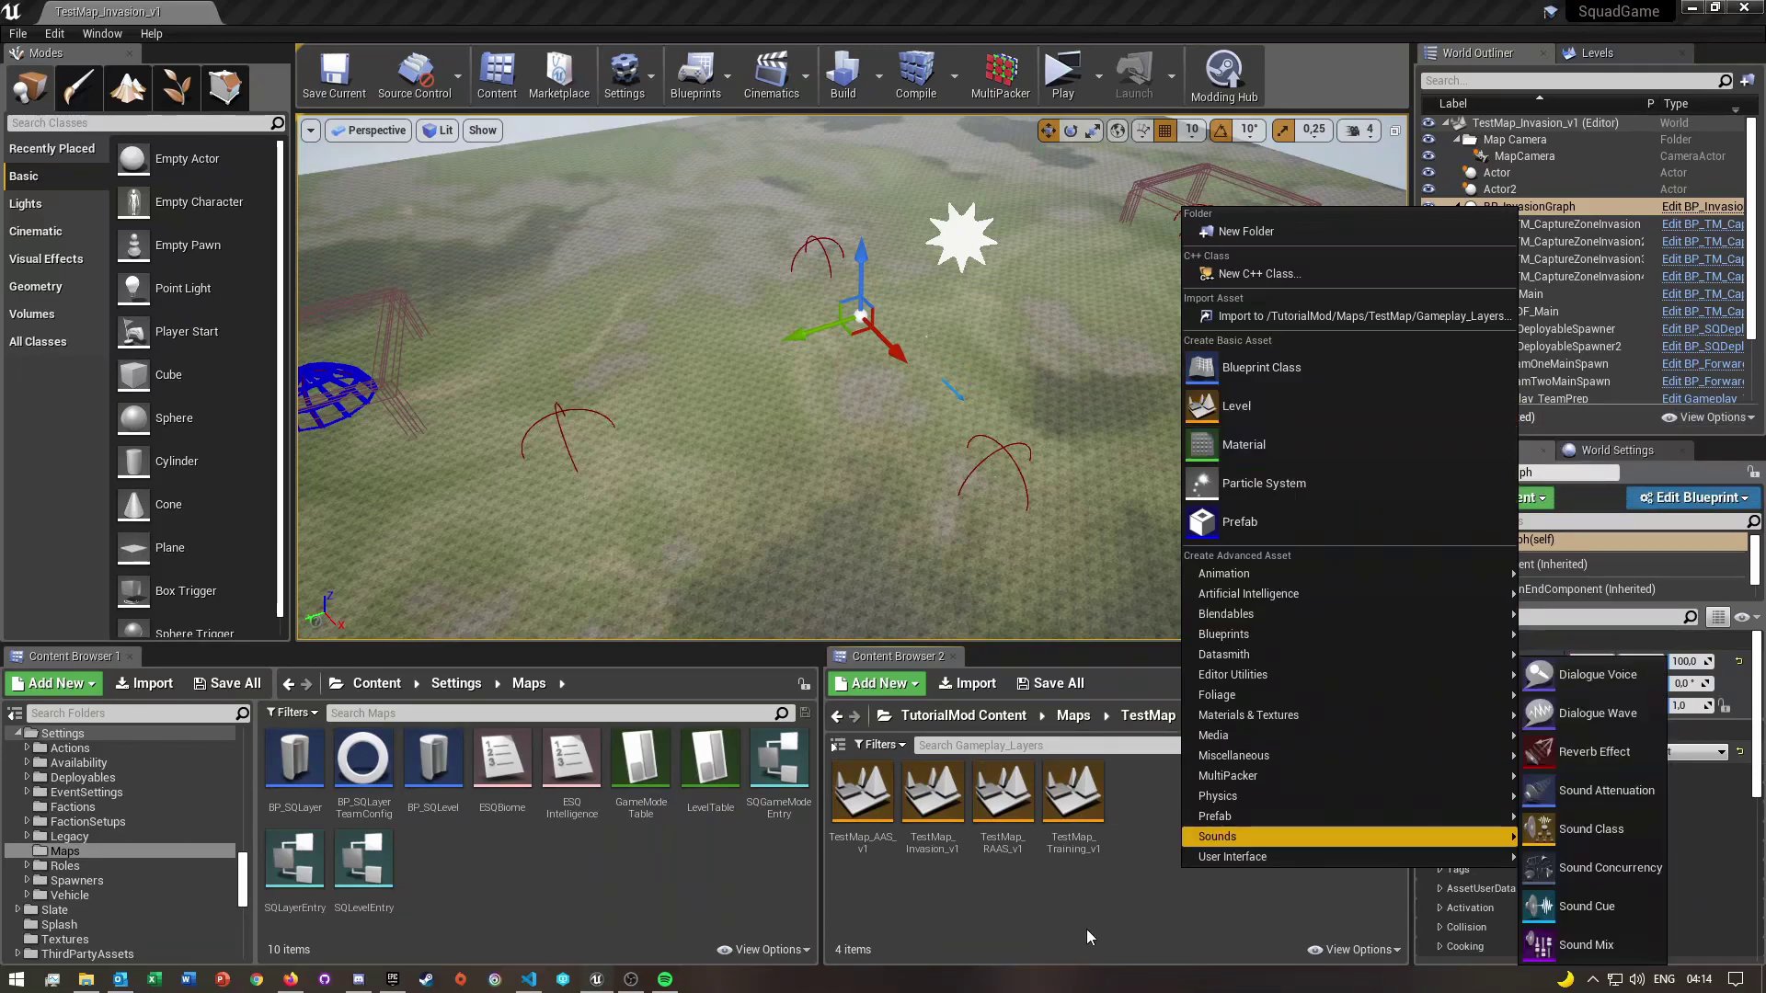
left_click(883, 879)
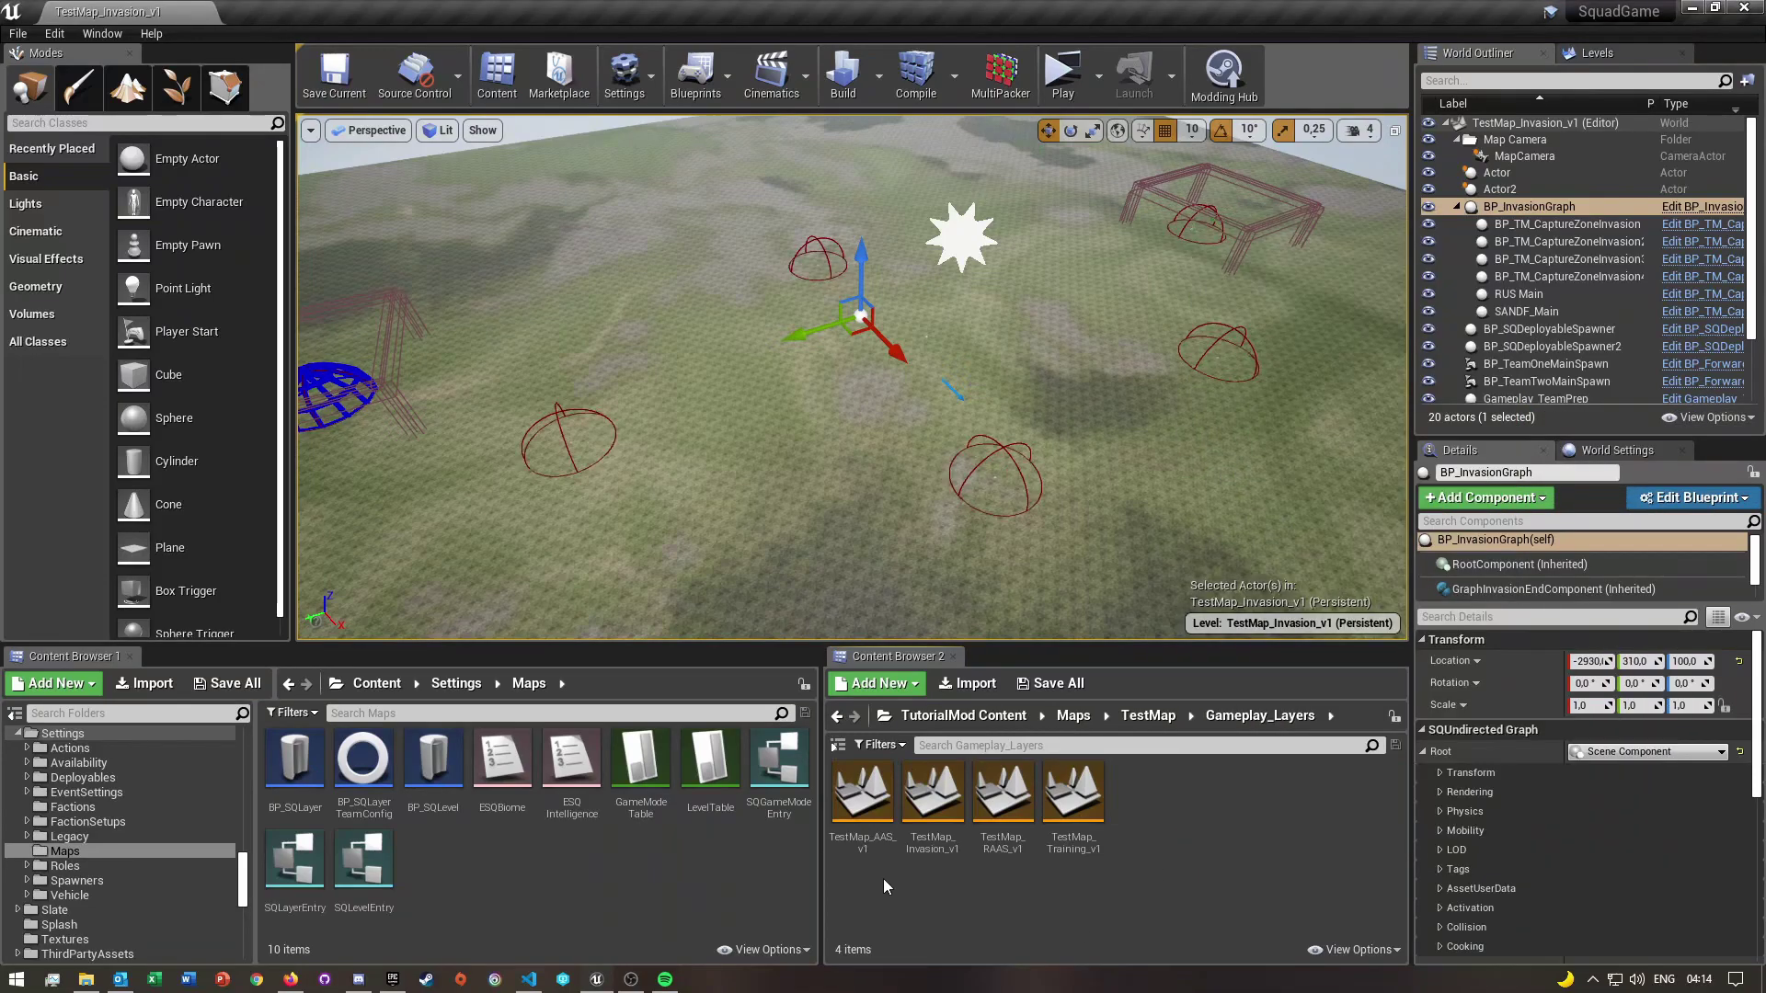
left_click(856, 797)
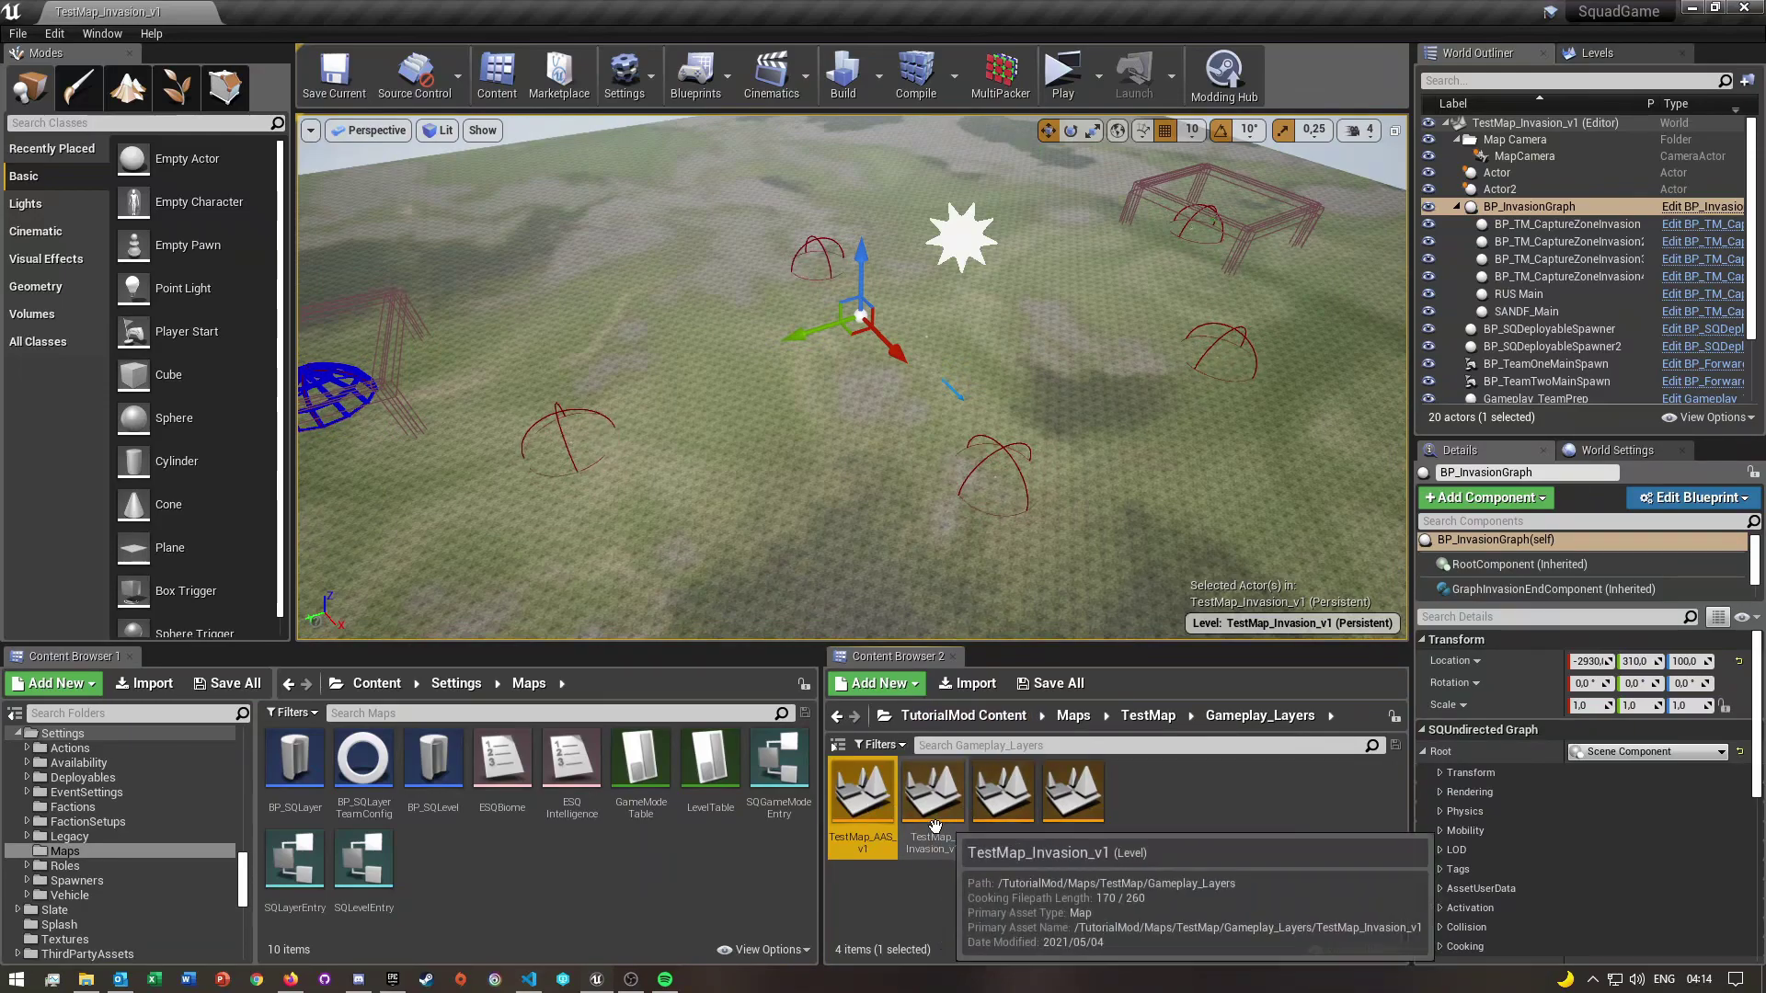
left_click(950, 908)
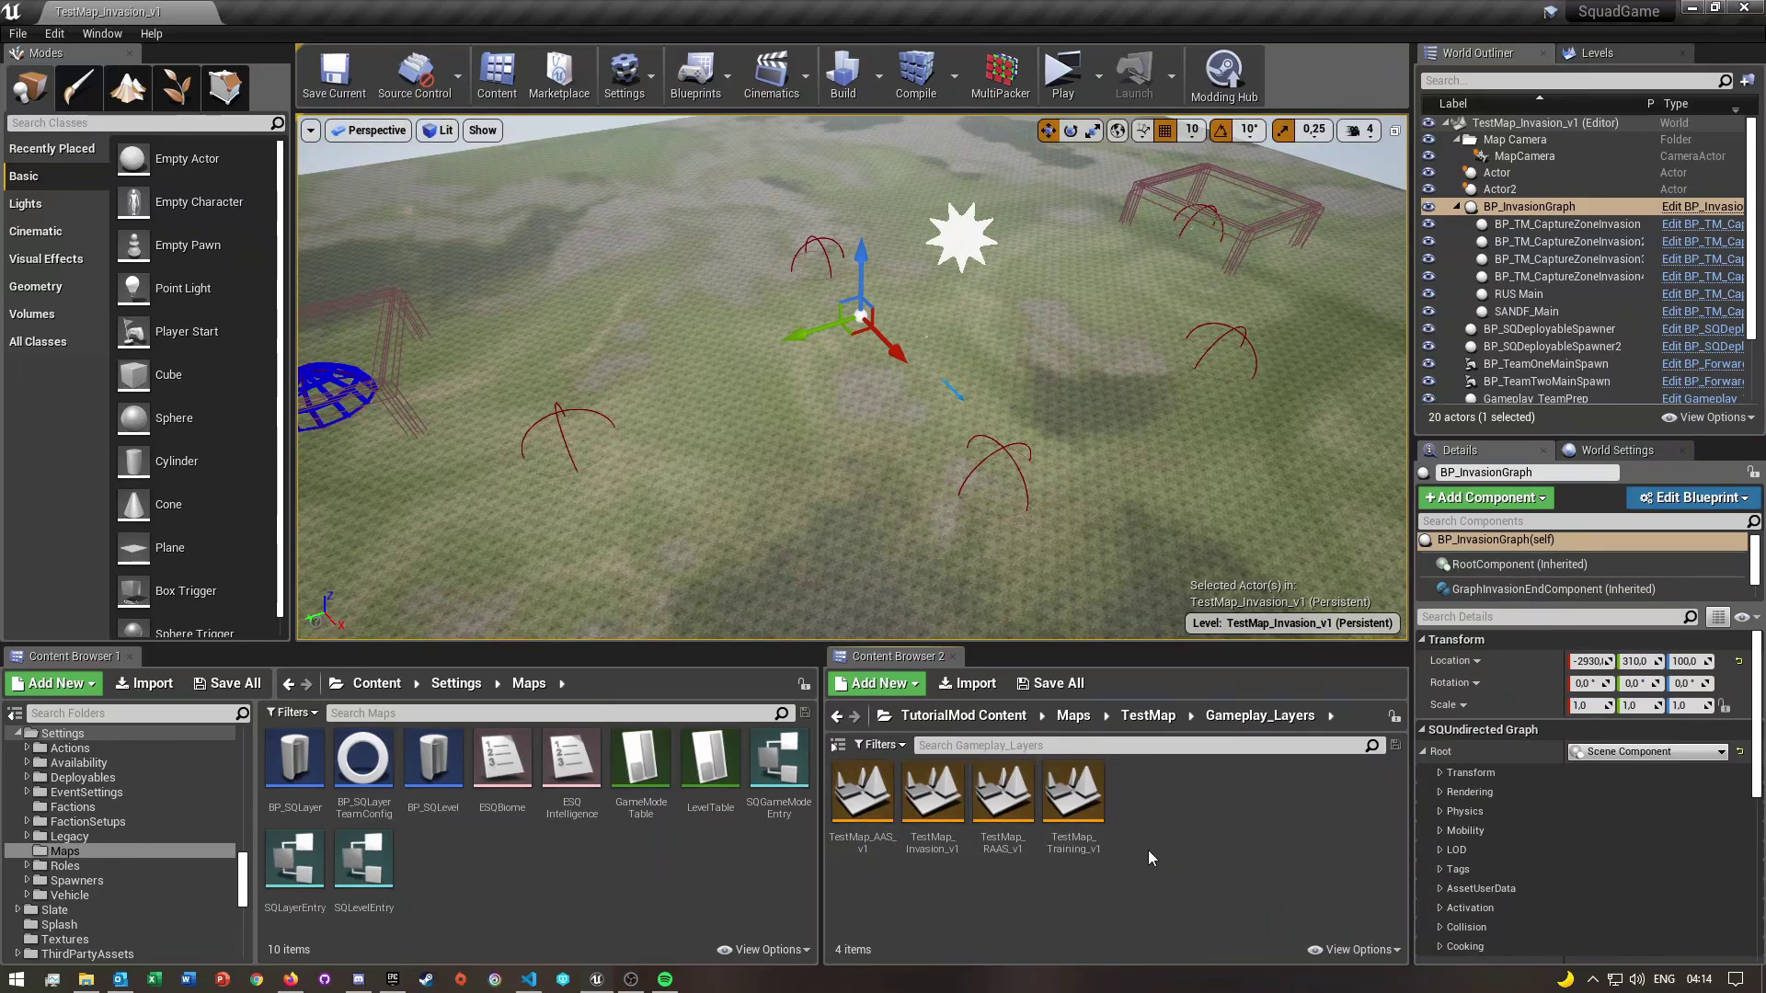
Load TestMap_Invasion_v1 and orbit the viewport over its capture zones and main bases
double_click(932, 793)
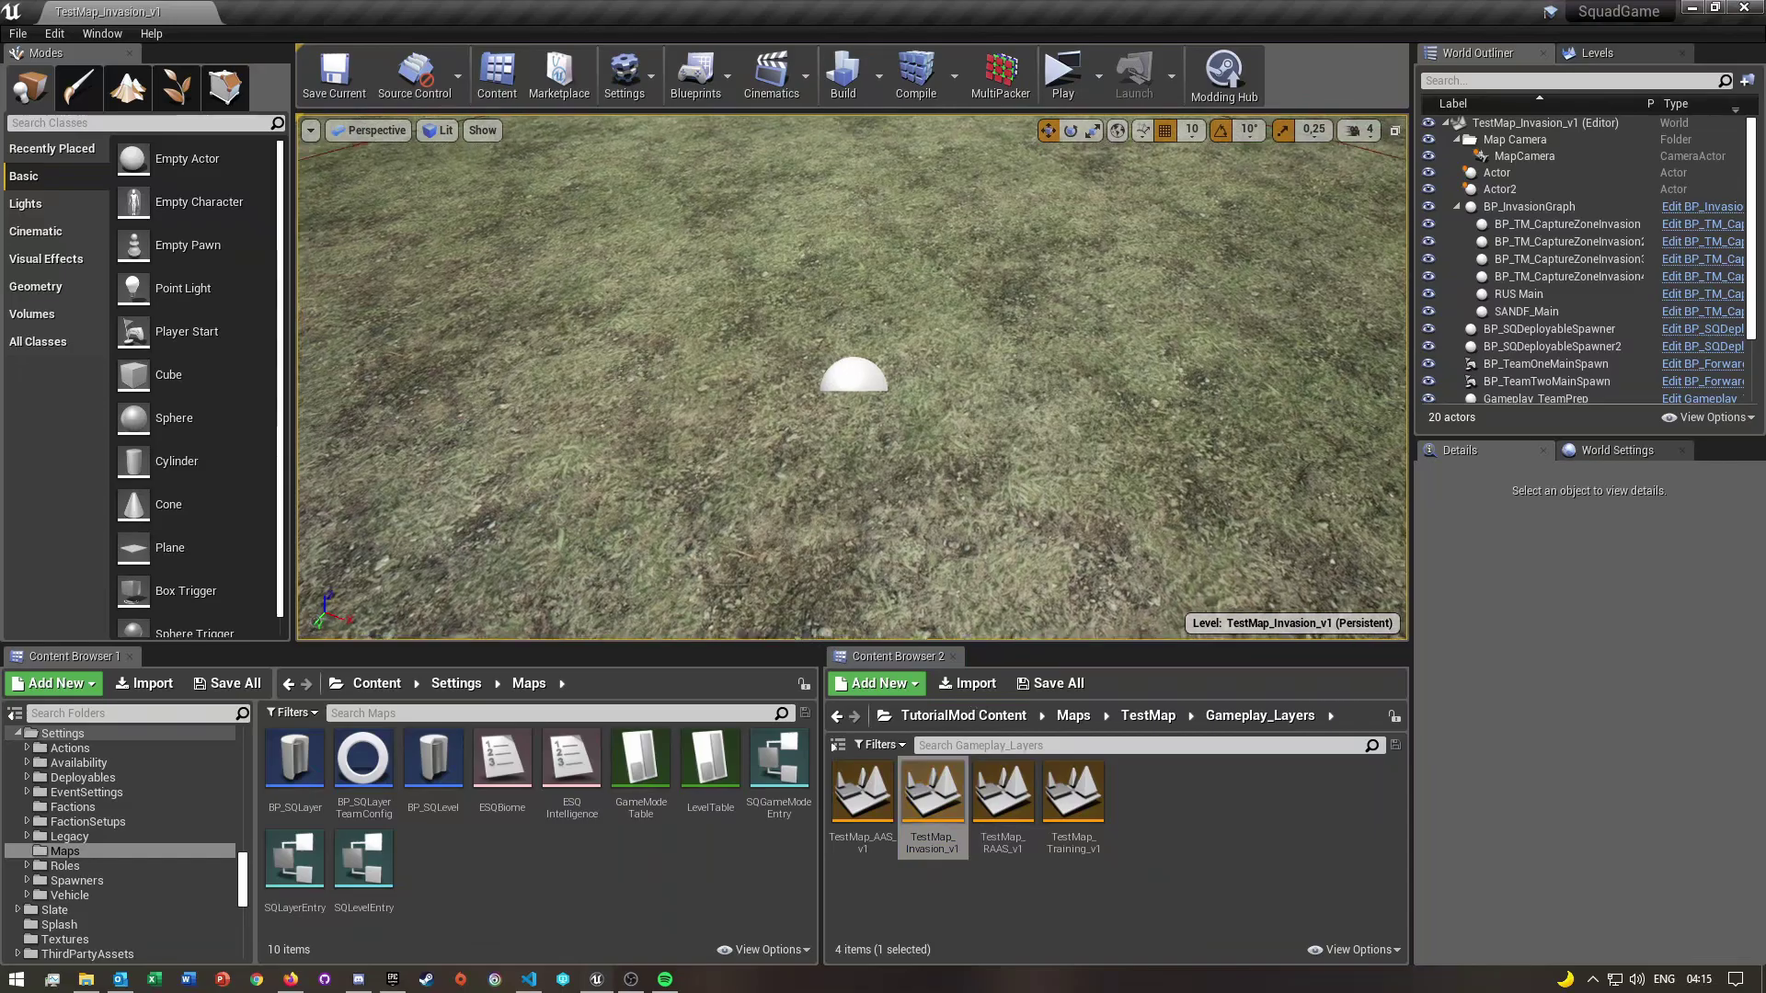
right_click_drag(936, 553, 936, 554)
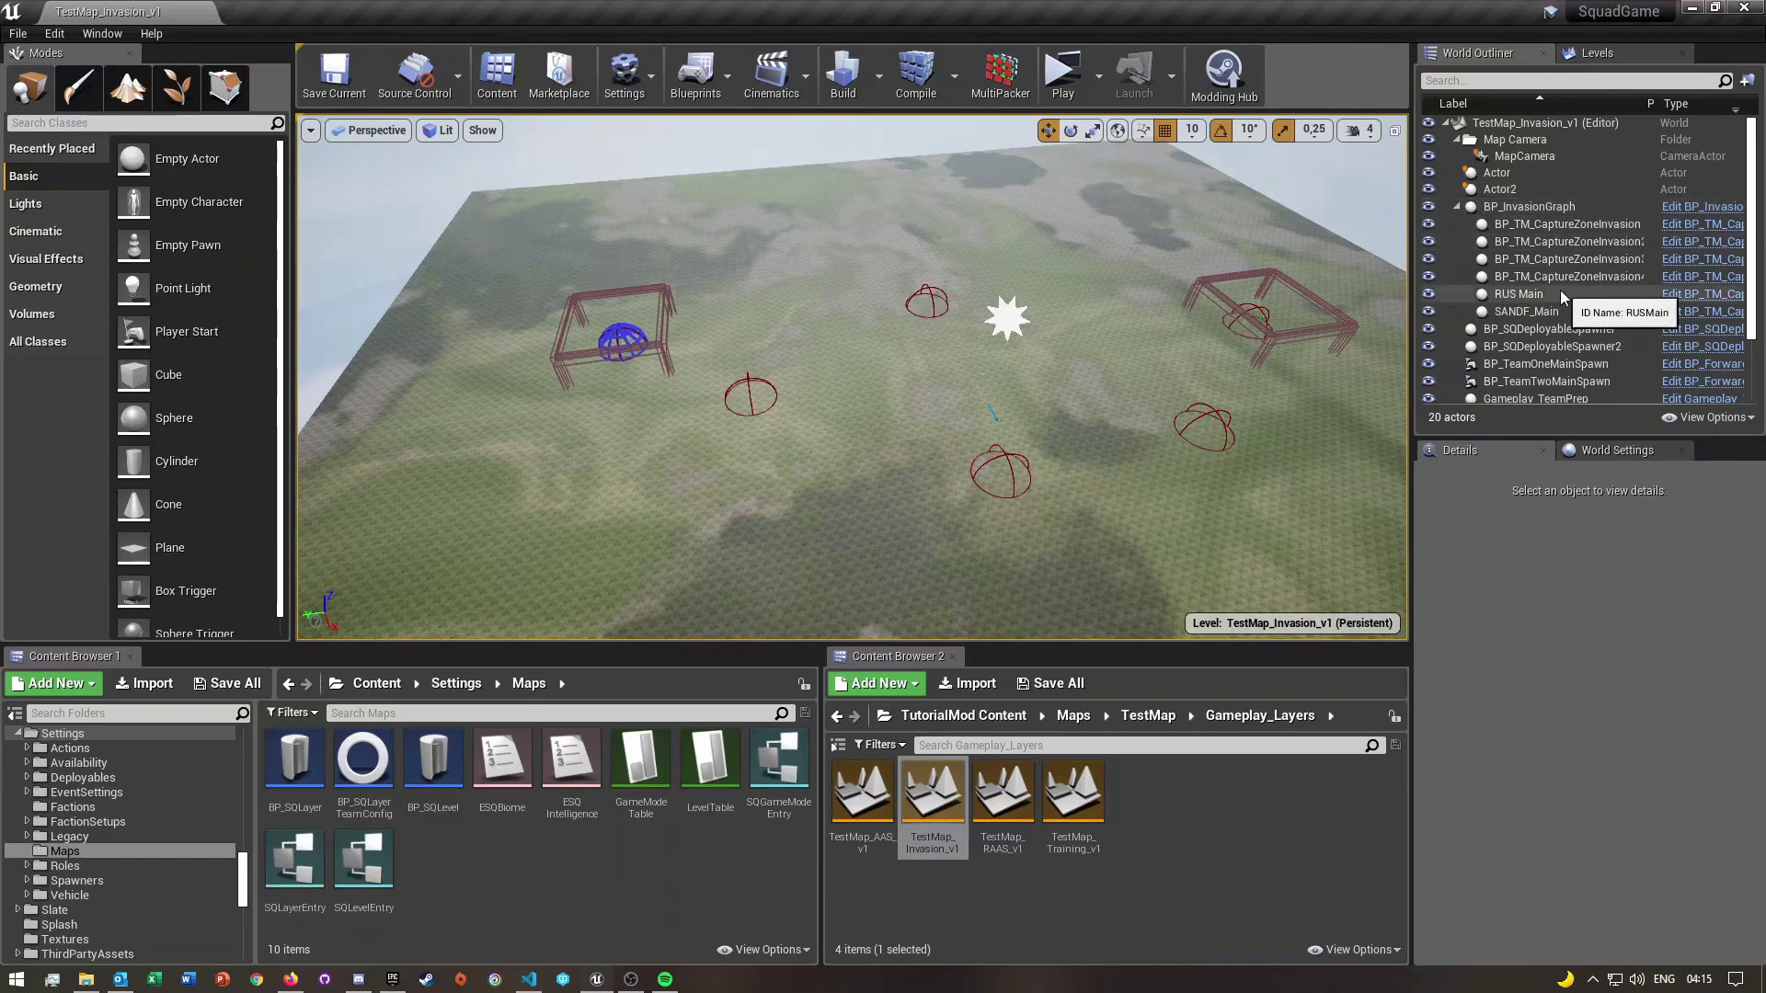
Browse from TutorialMod Content into Blueprints > Placeable > CaptureZones
left_click(989, 945)
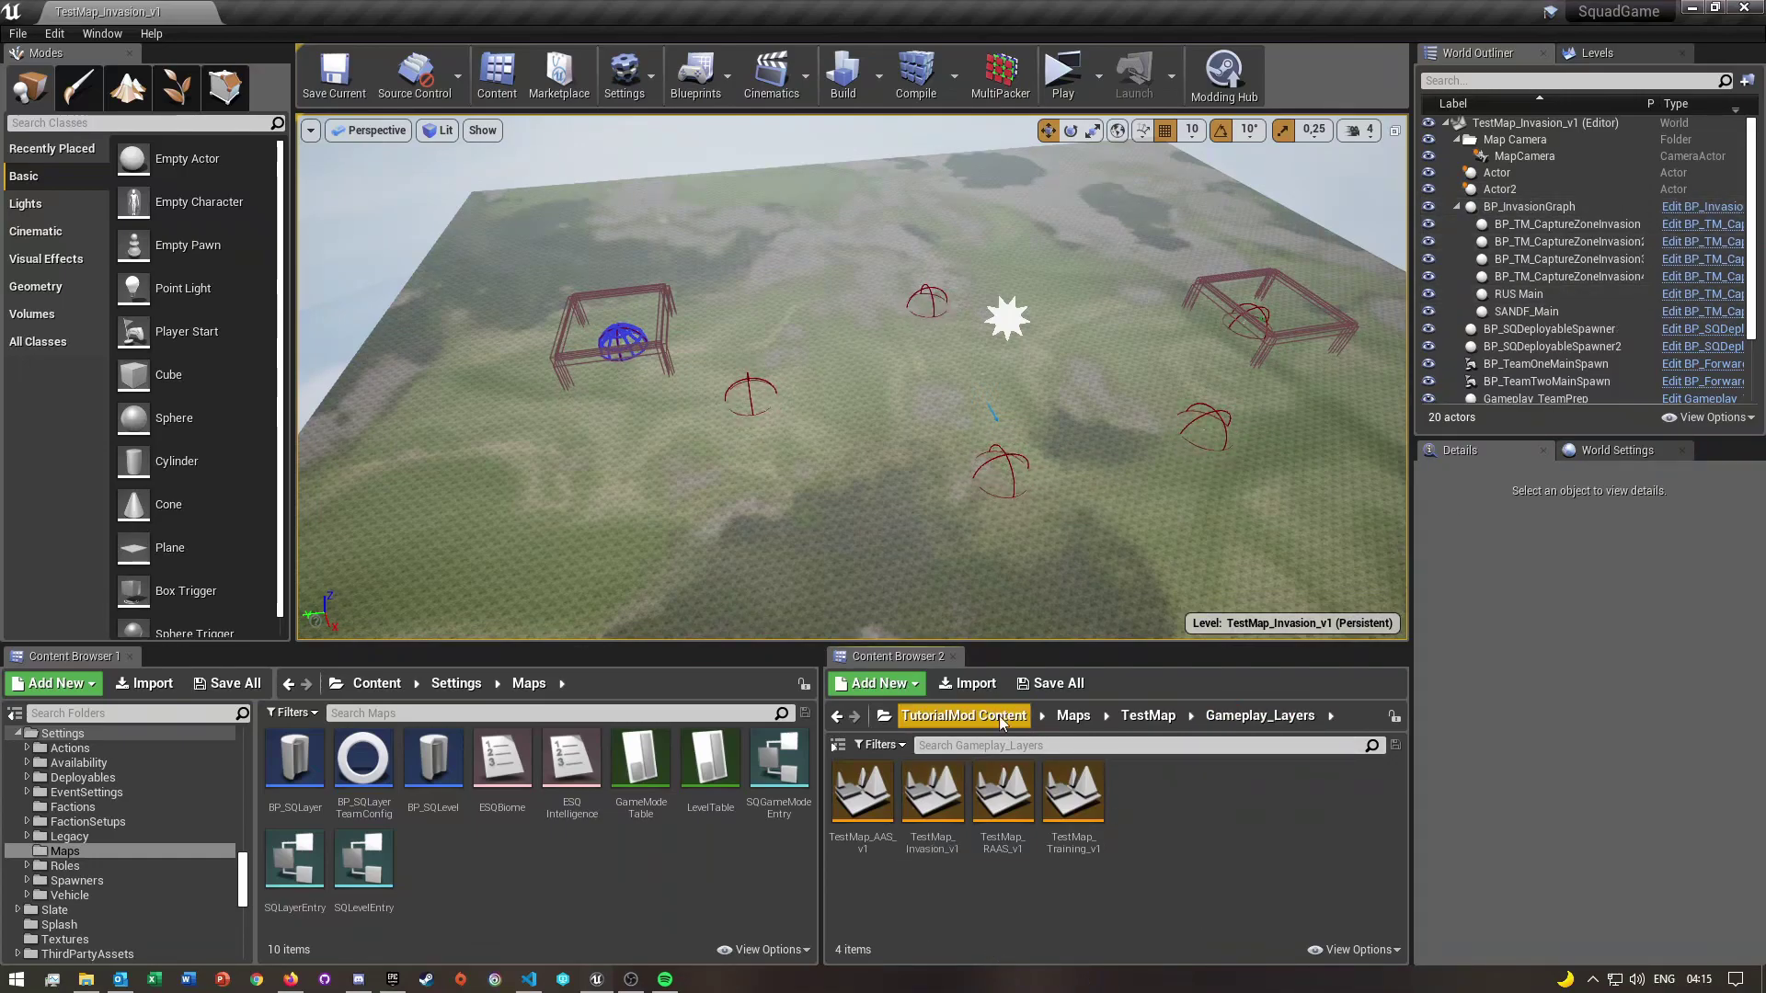
left_click(966, 715)
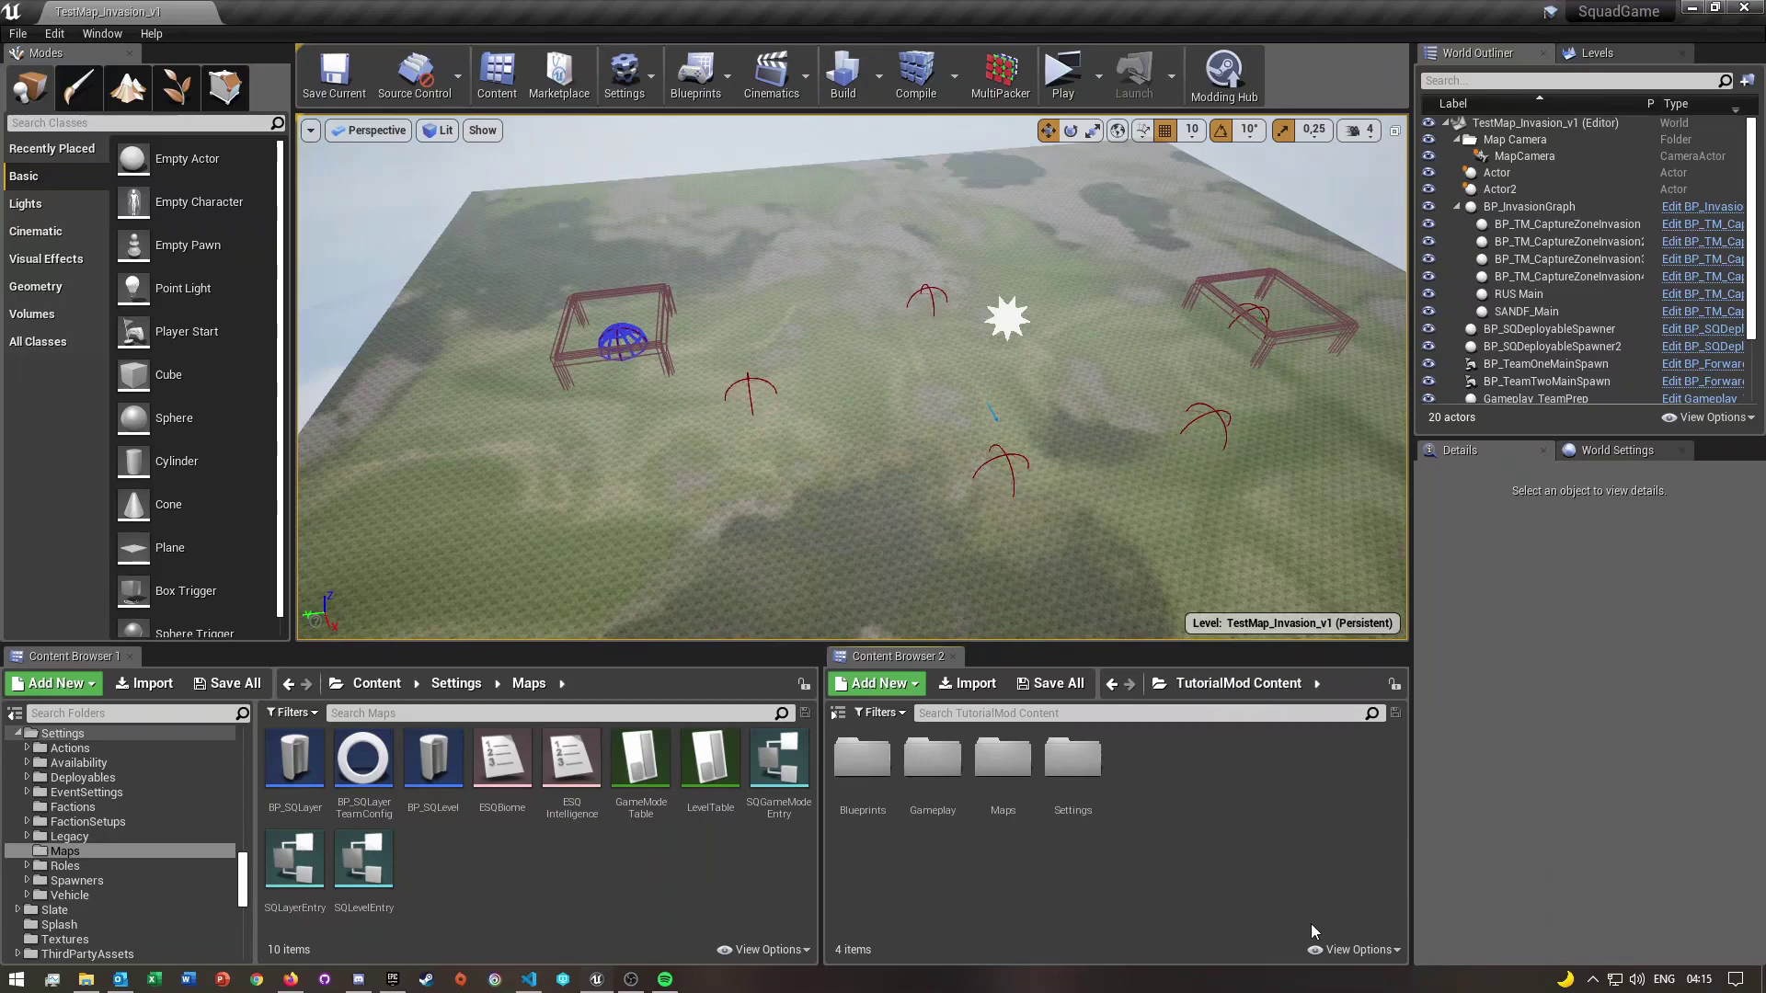
double_click(862, 759)
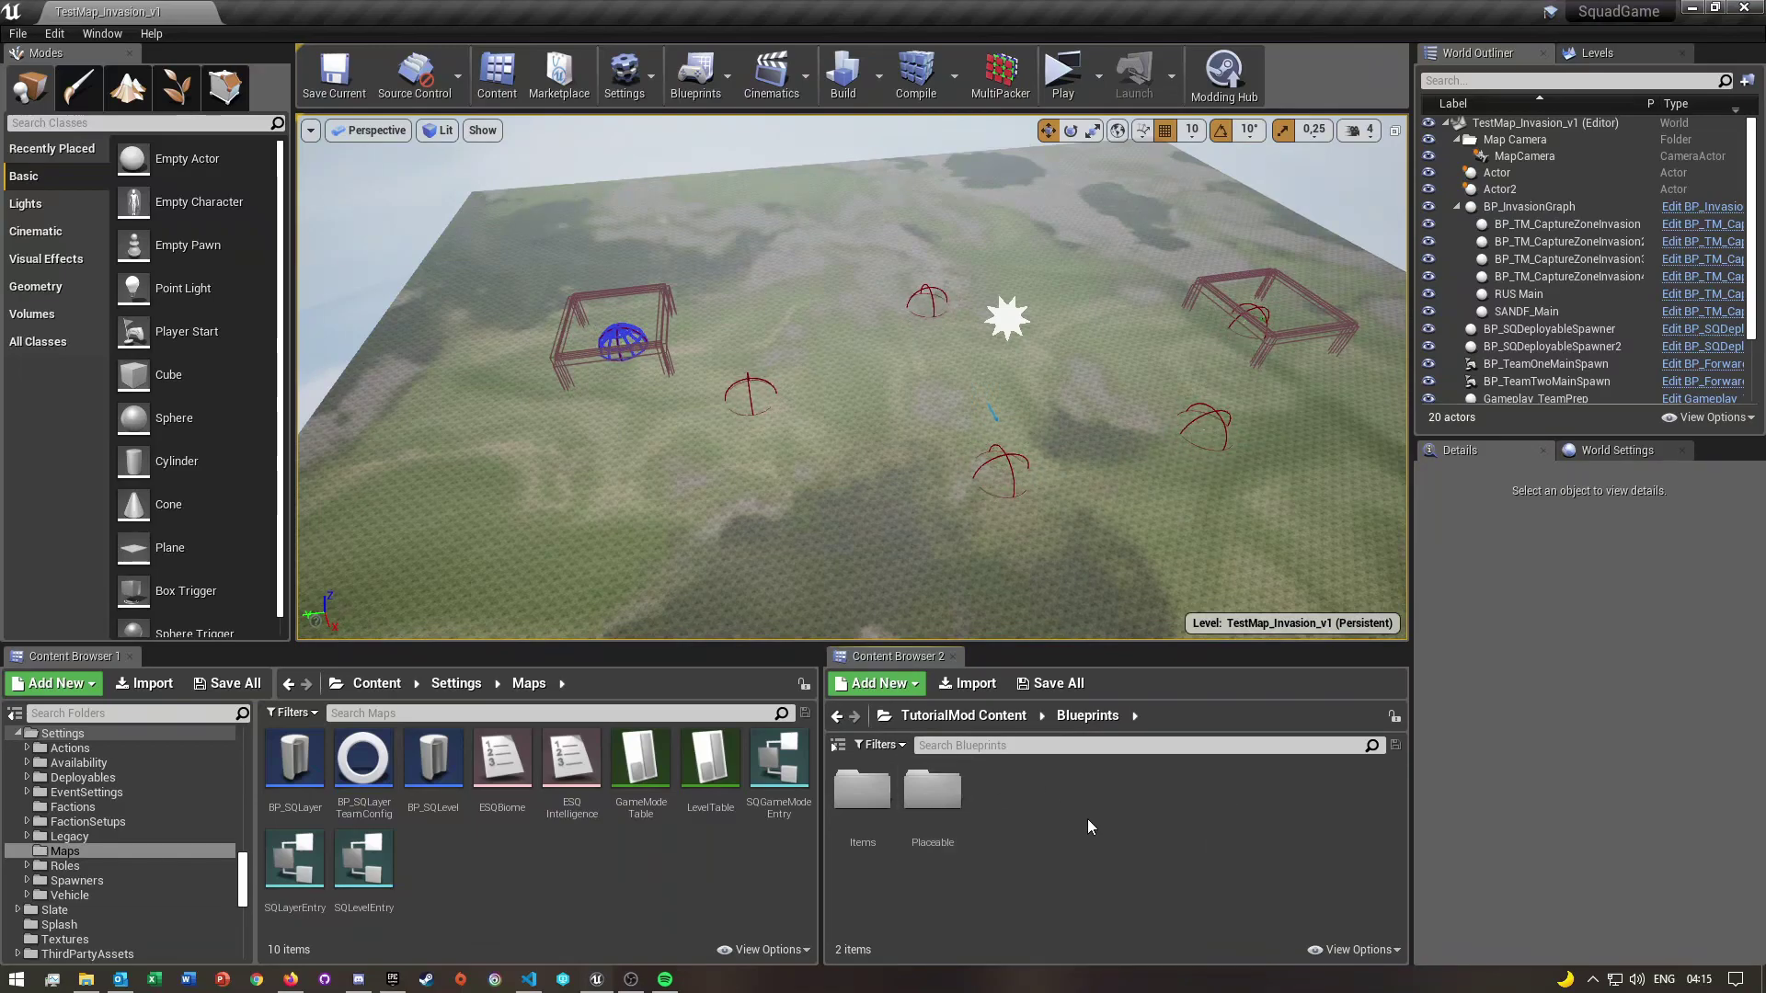
double_click(931, 828)
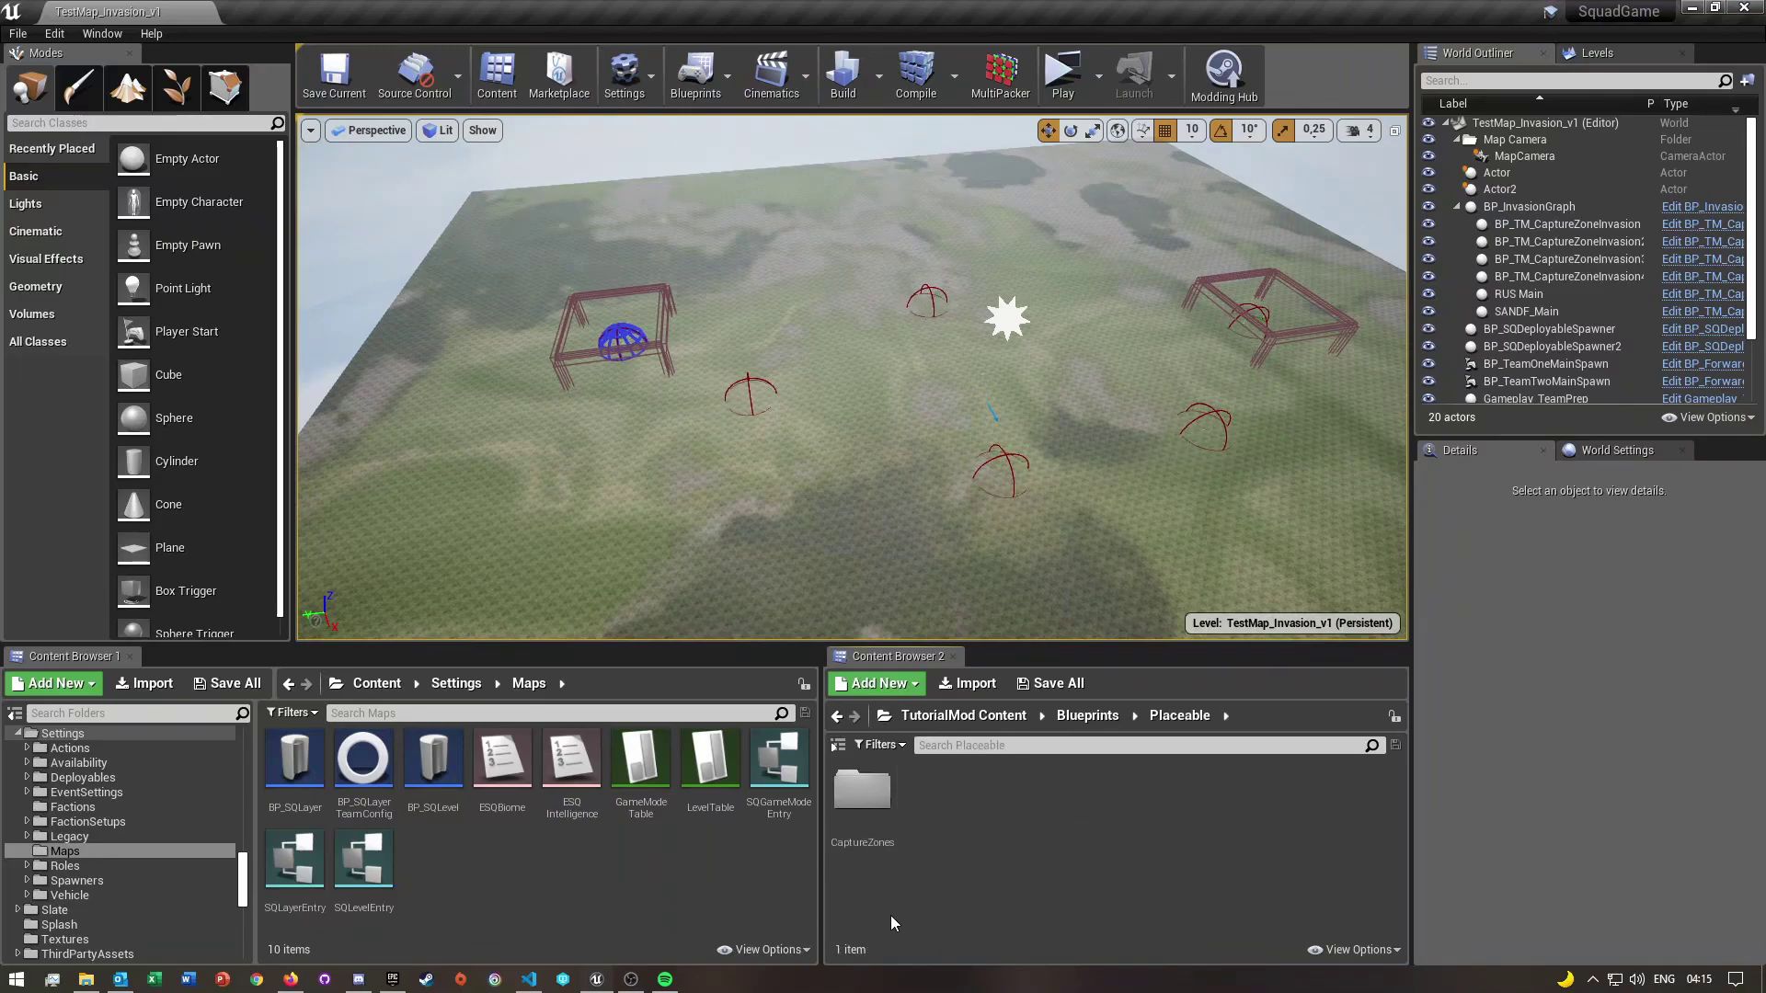
left_click(862, 813)
double_click(863, 813)
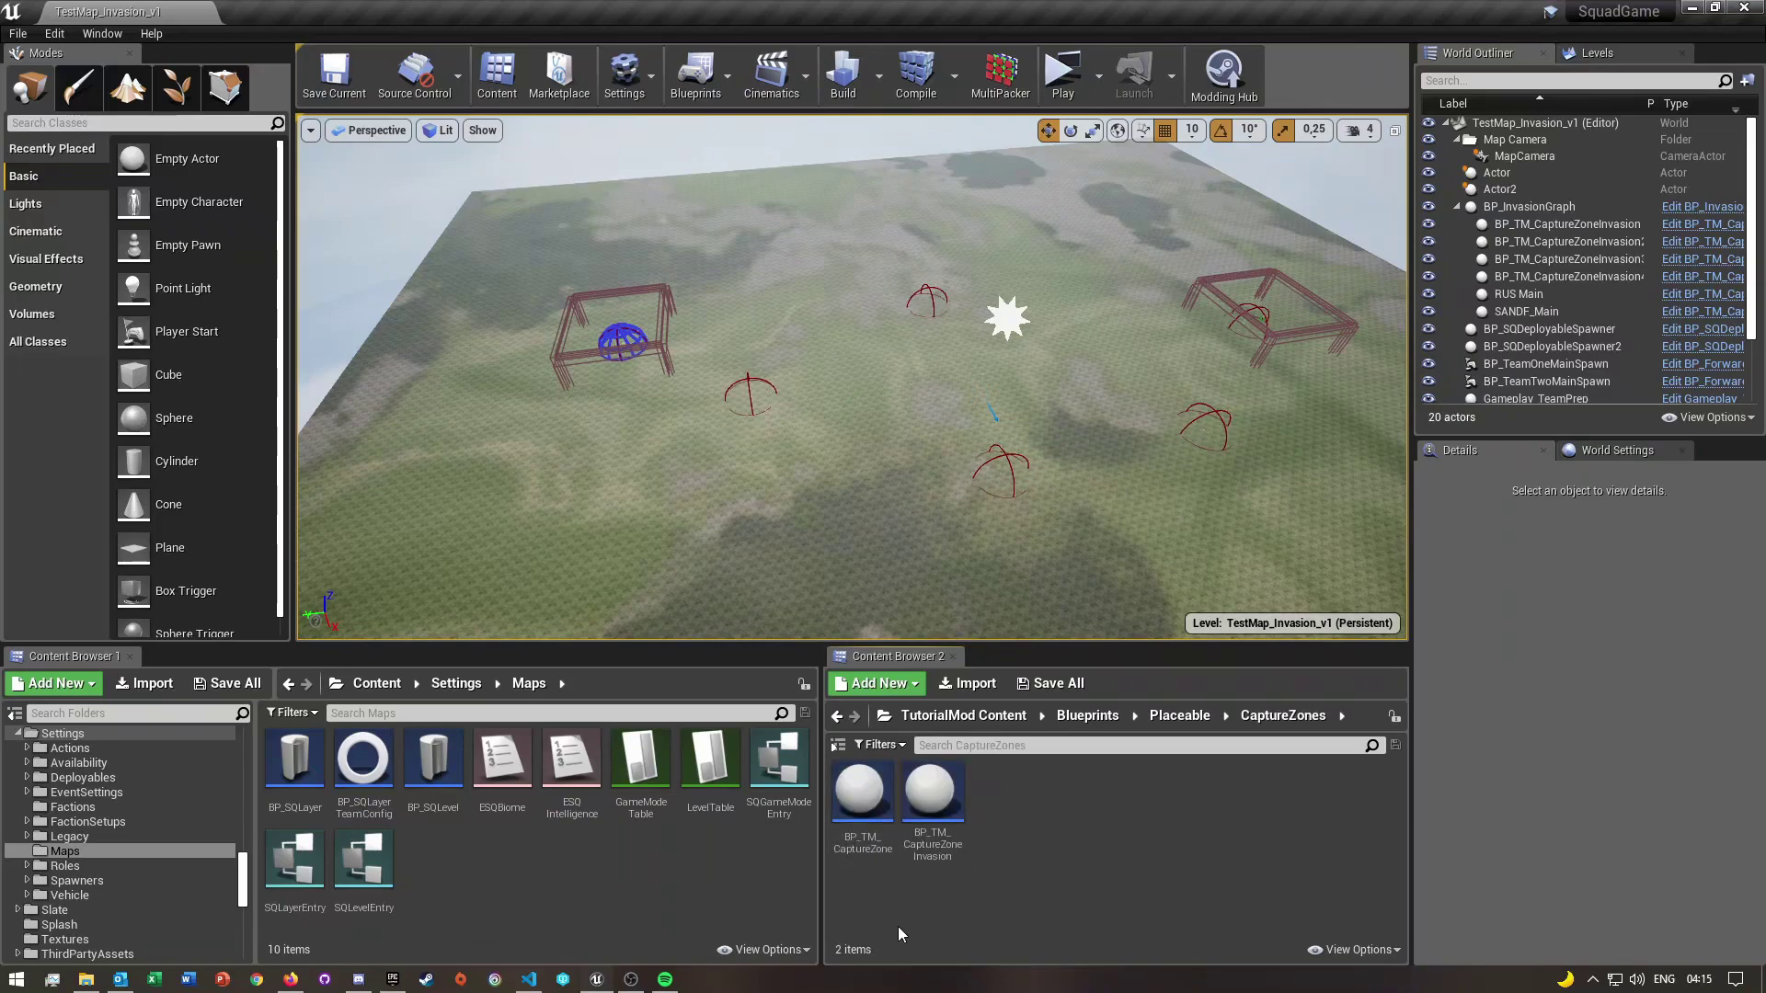
mouse_move(926, 802)
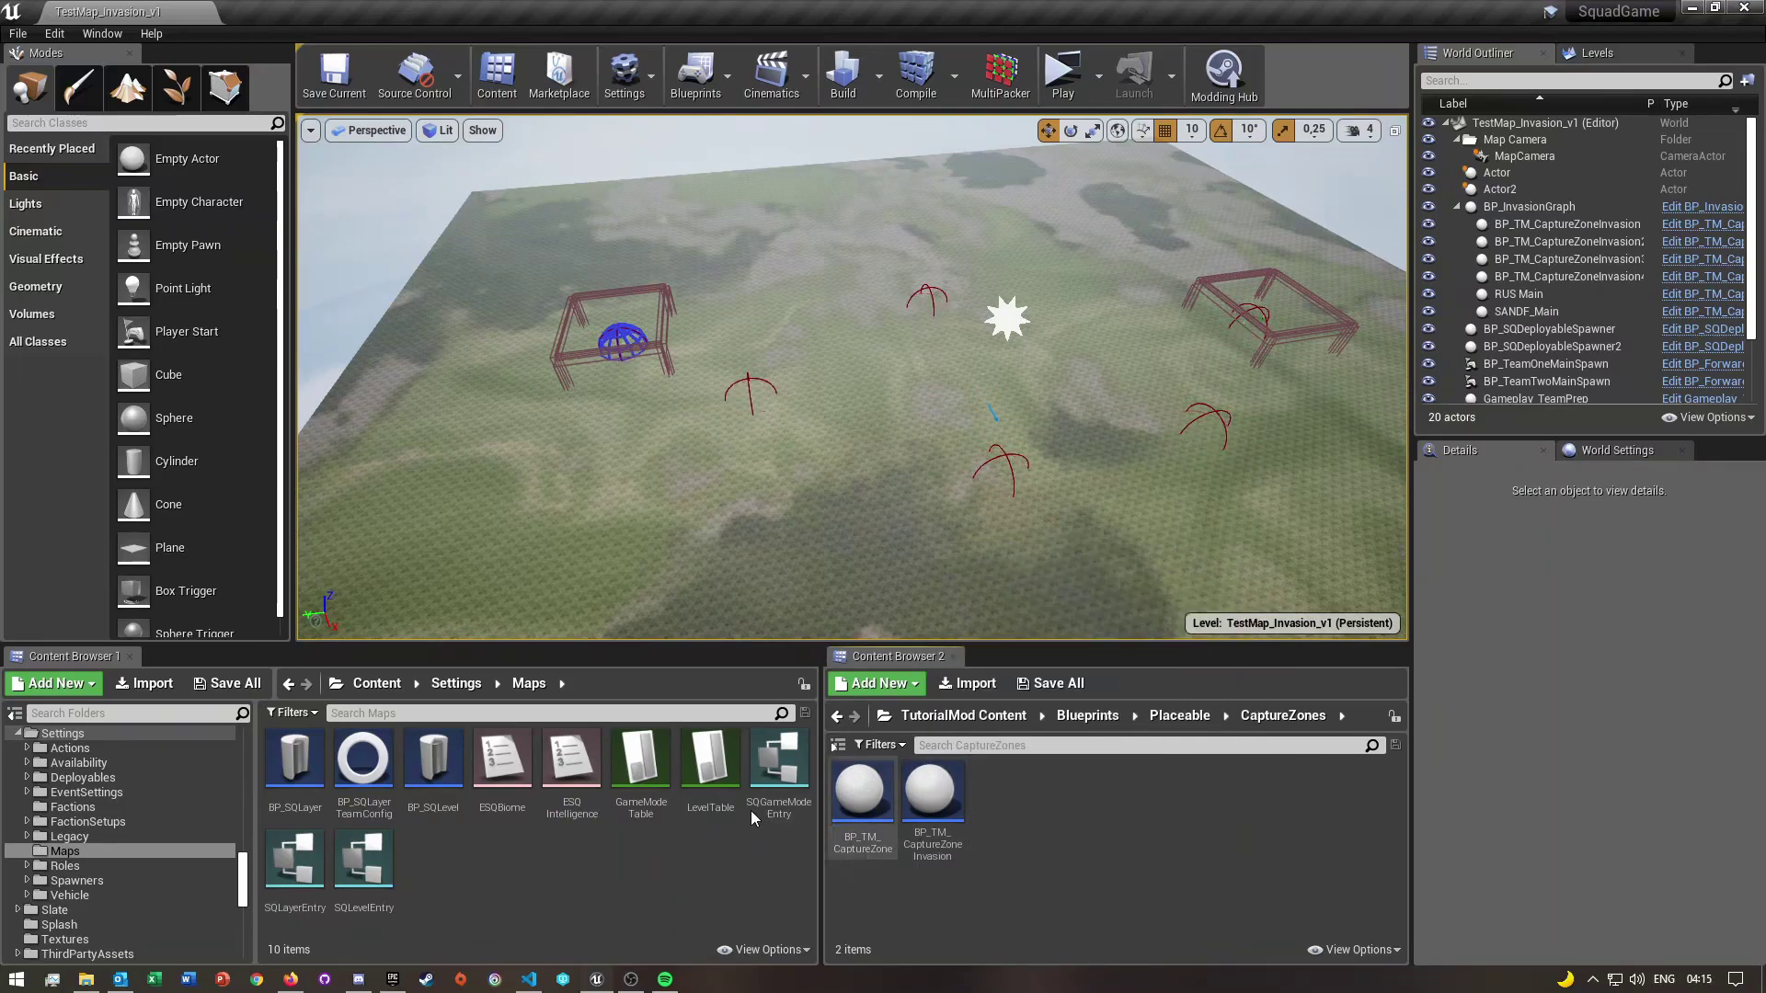
scroll(77, 781, "up", 5)
scroll(79, 781, "up", 6)
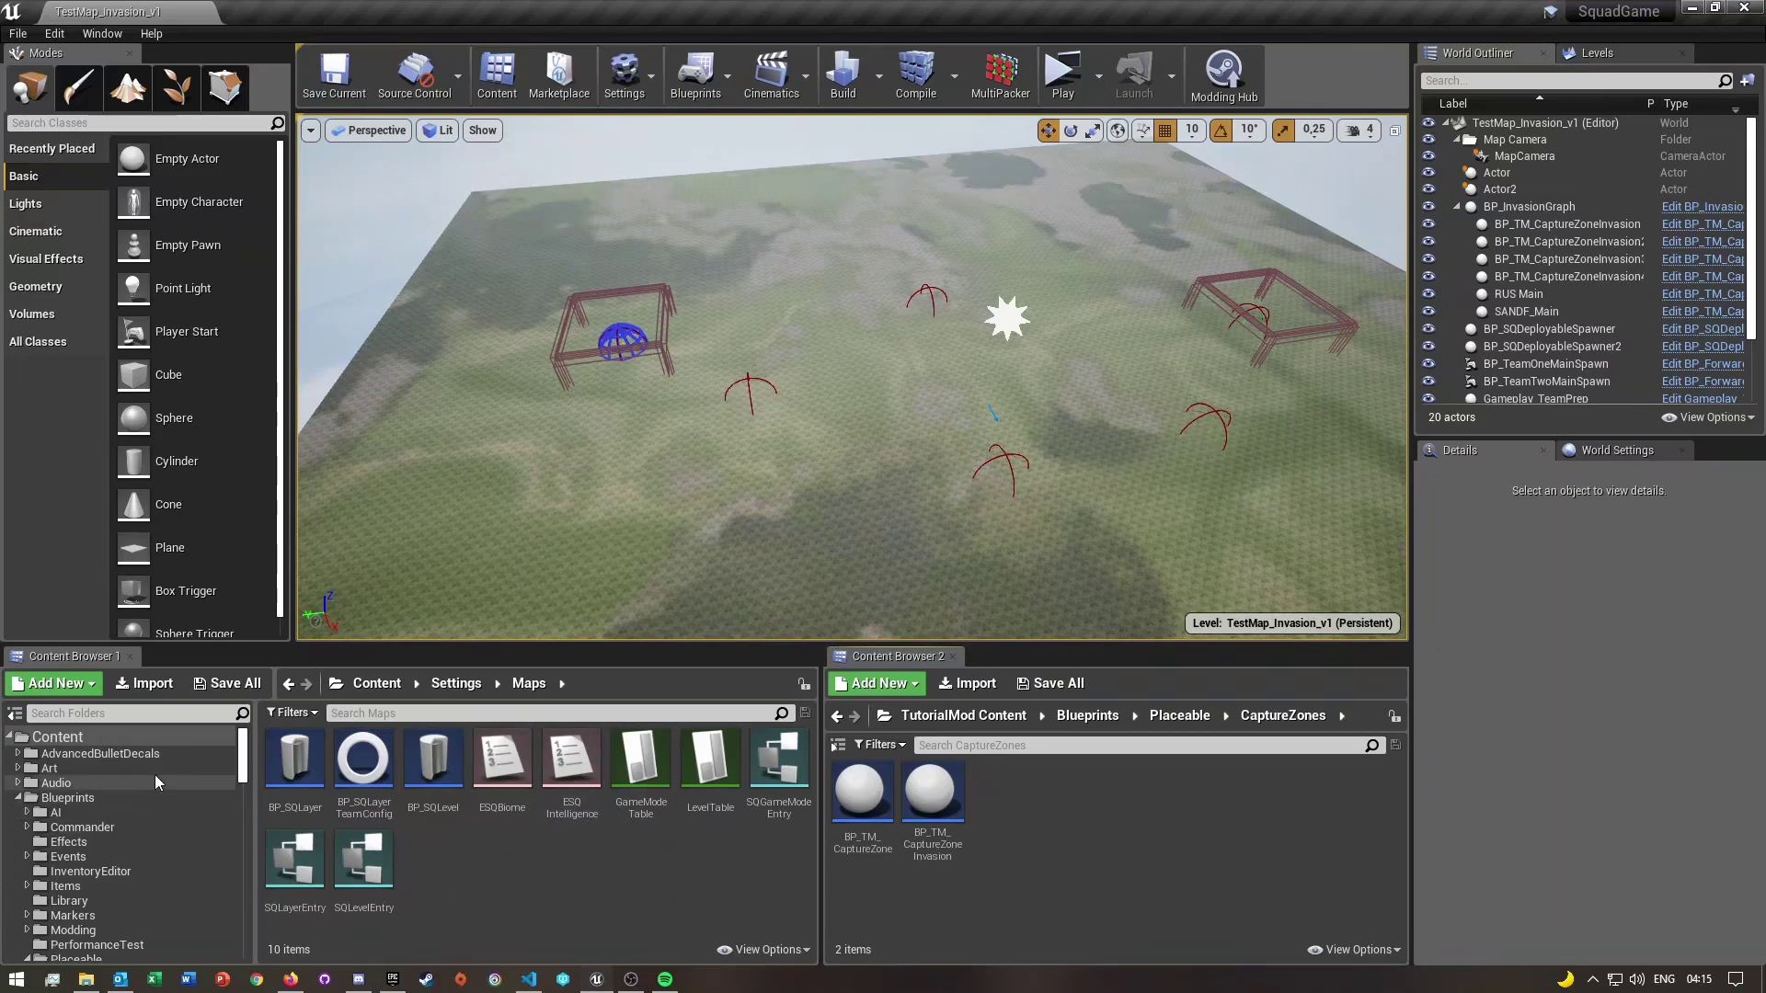
Browse the game Content to Blueprints > Placeable > CaptureZones
left_click(77, 736)
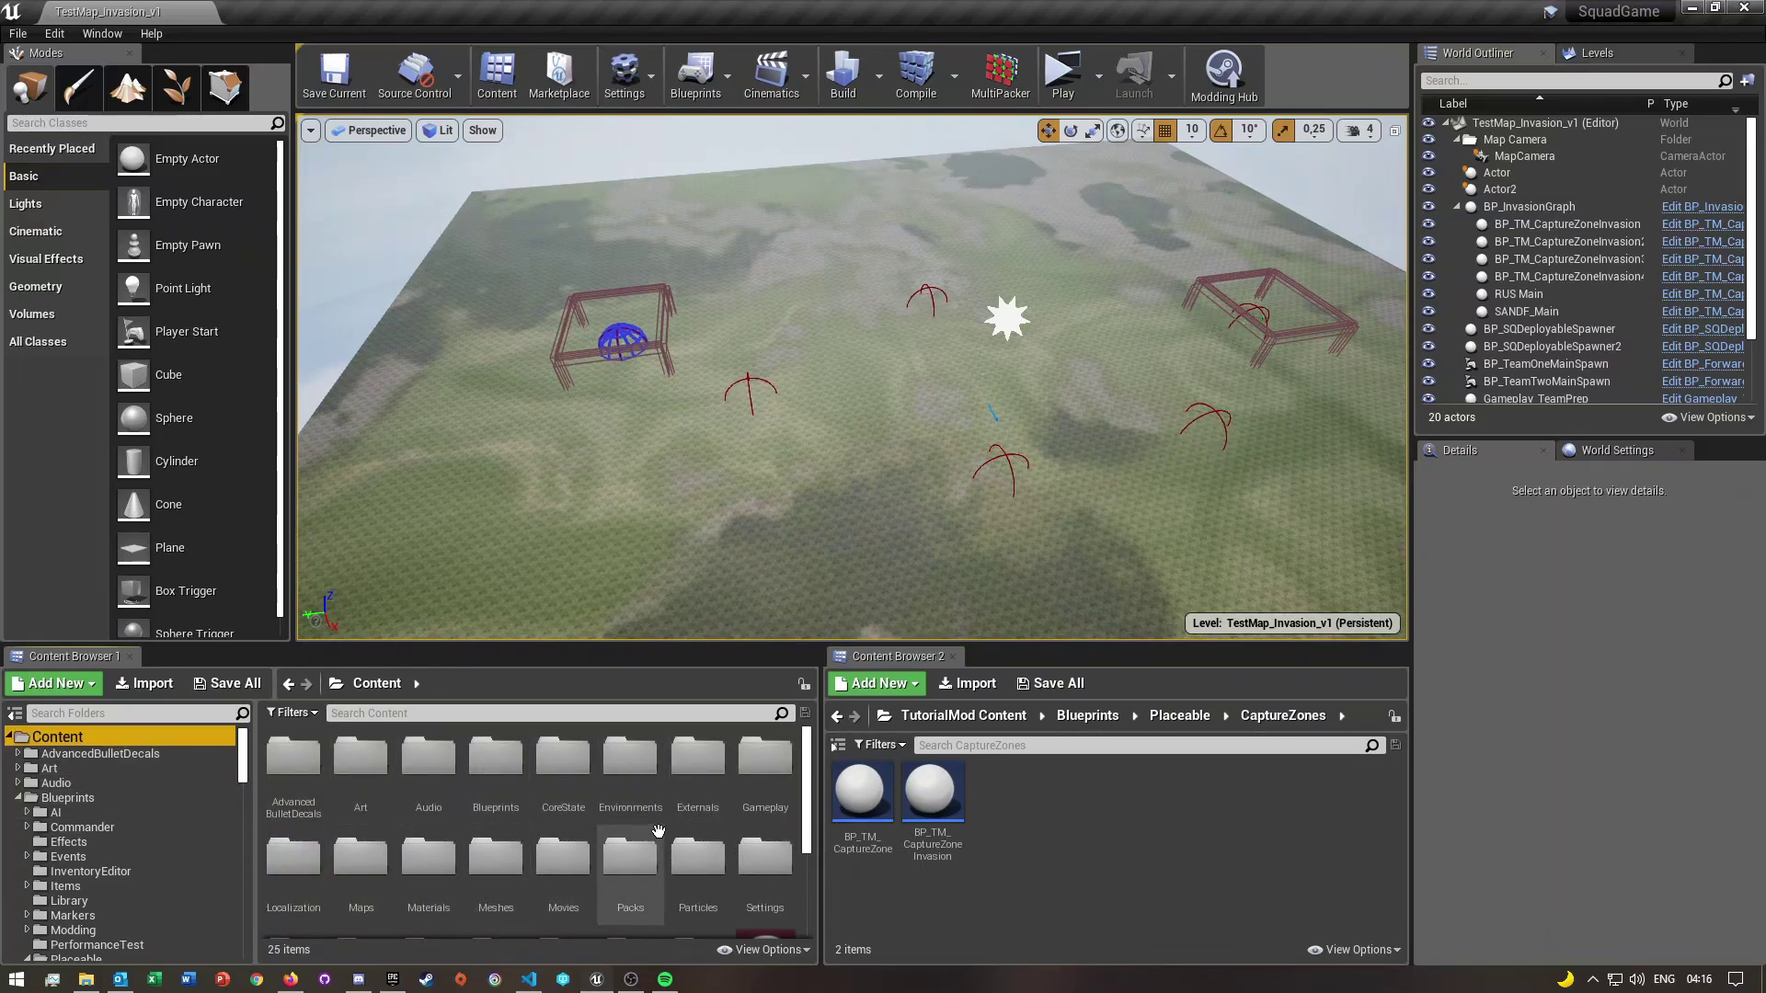
double_click(496, 768)
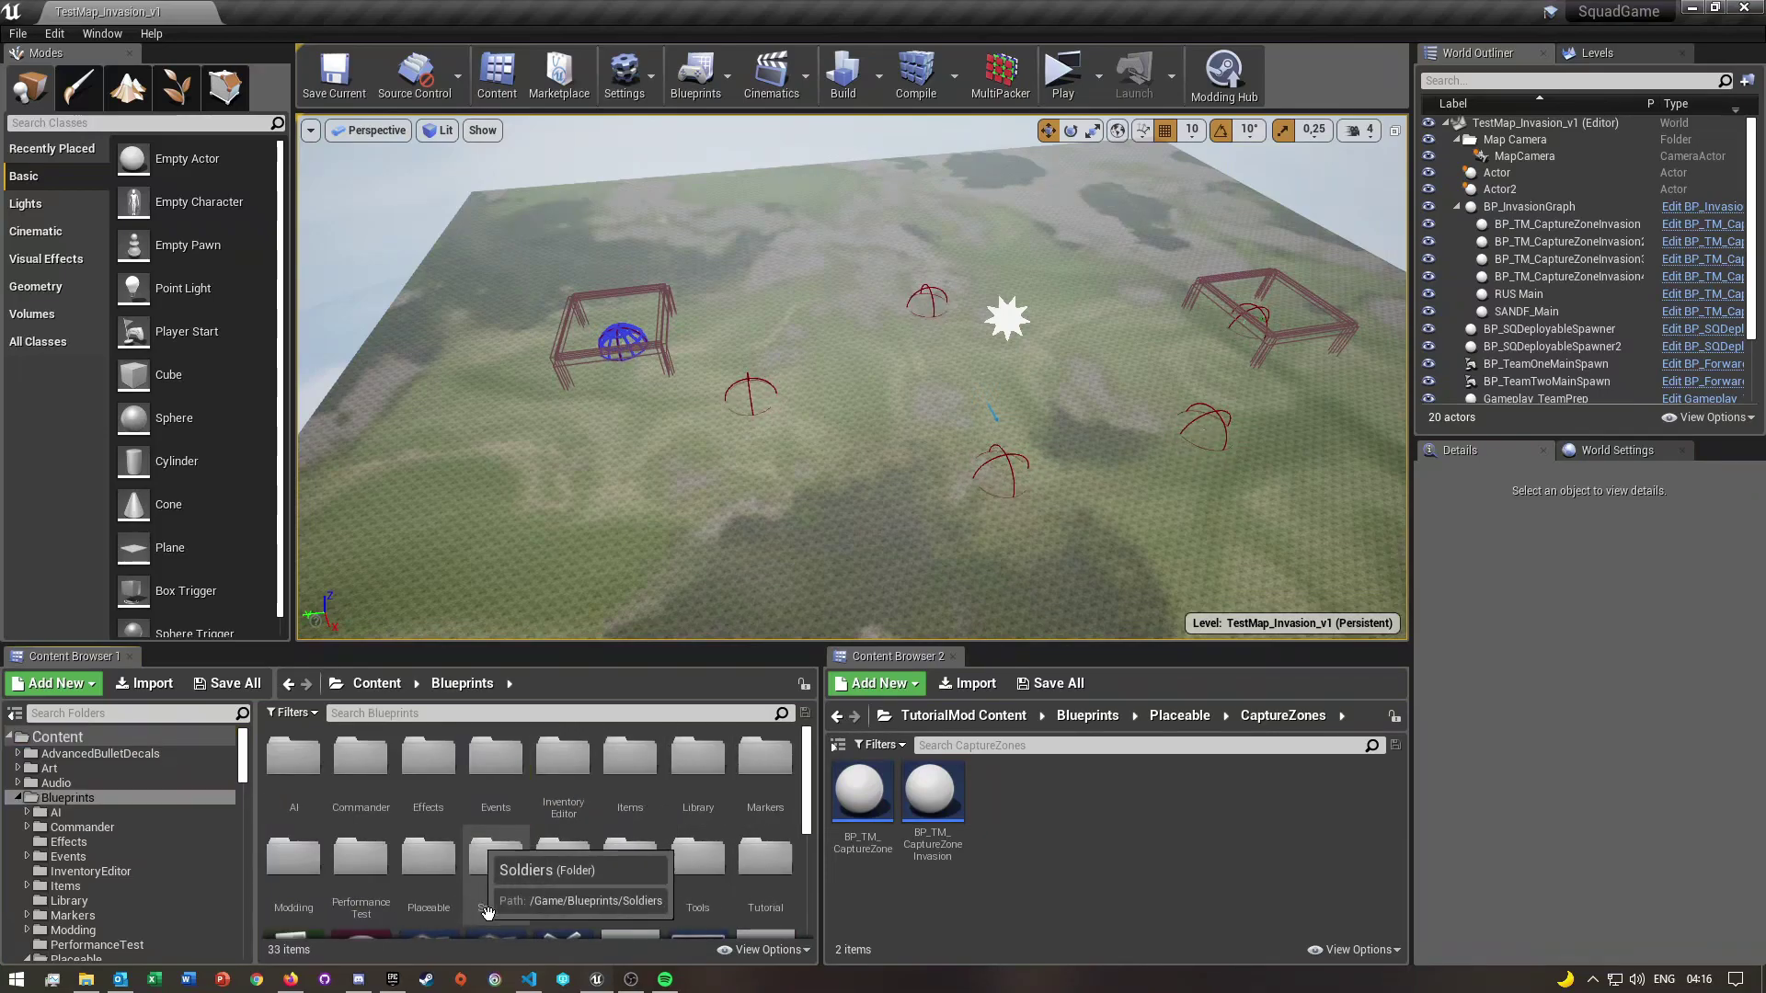
left_click(453, 887)
double_click(455, 890)
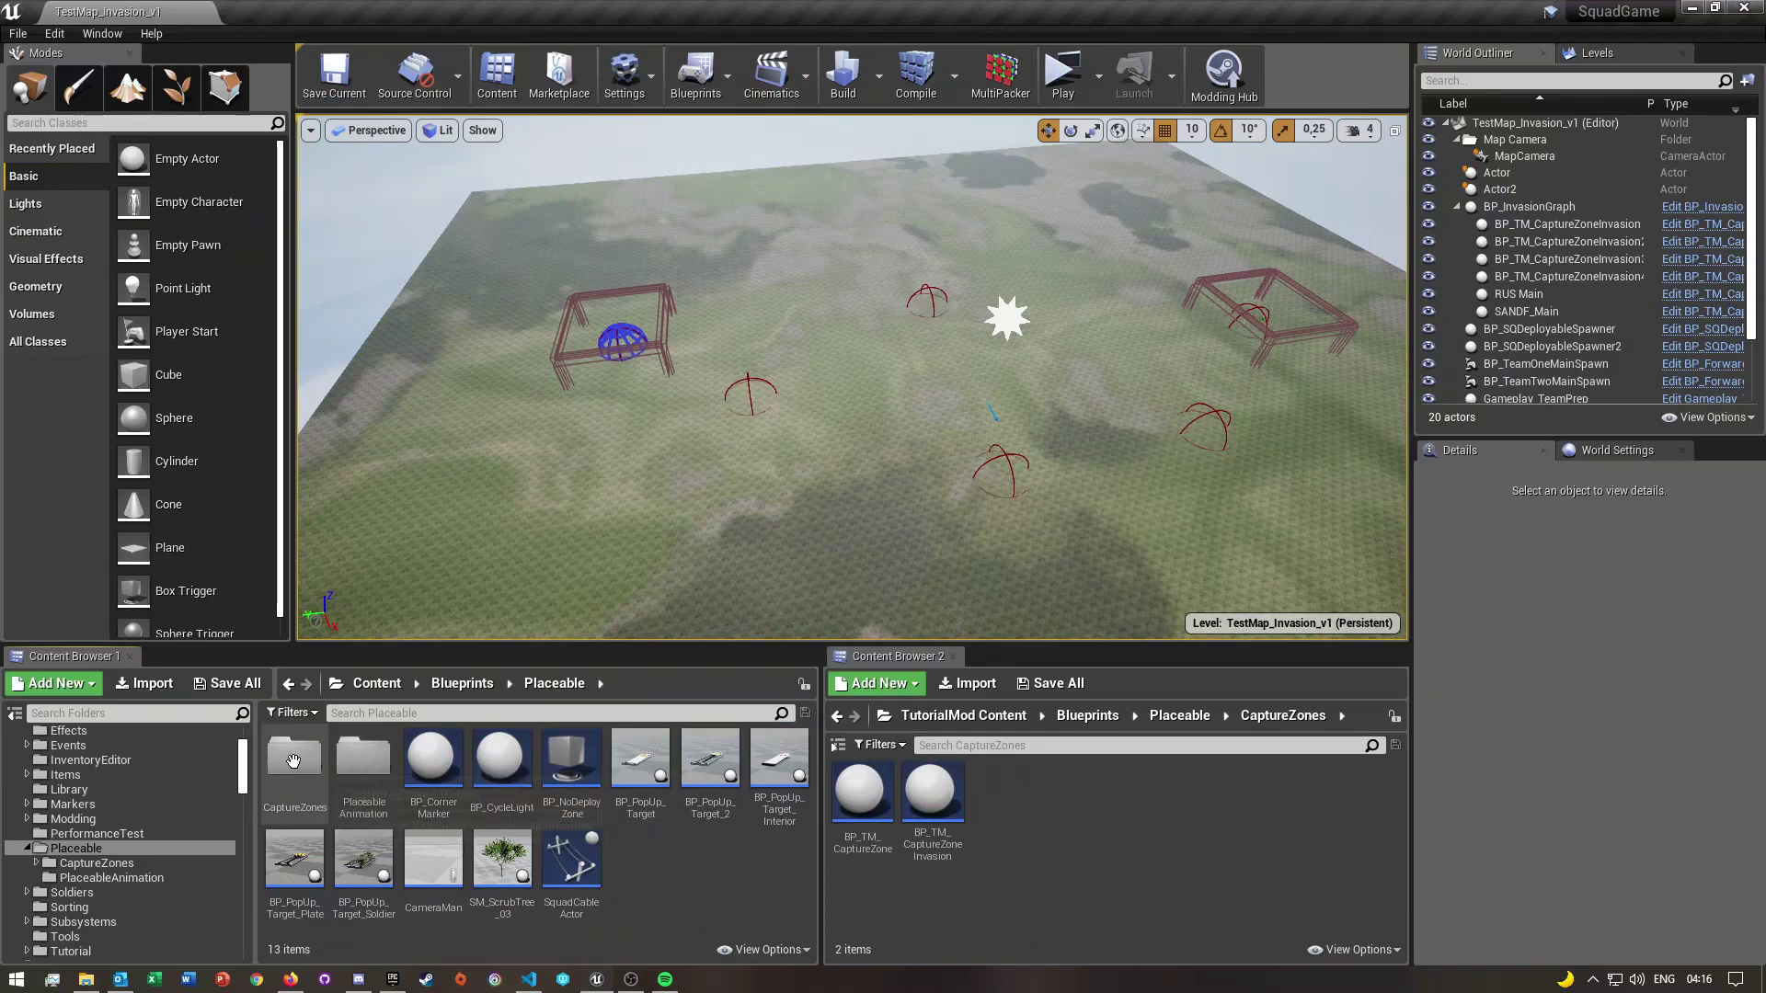
double_click(309, 809)
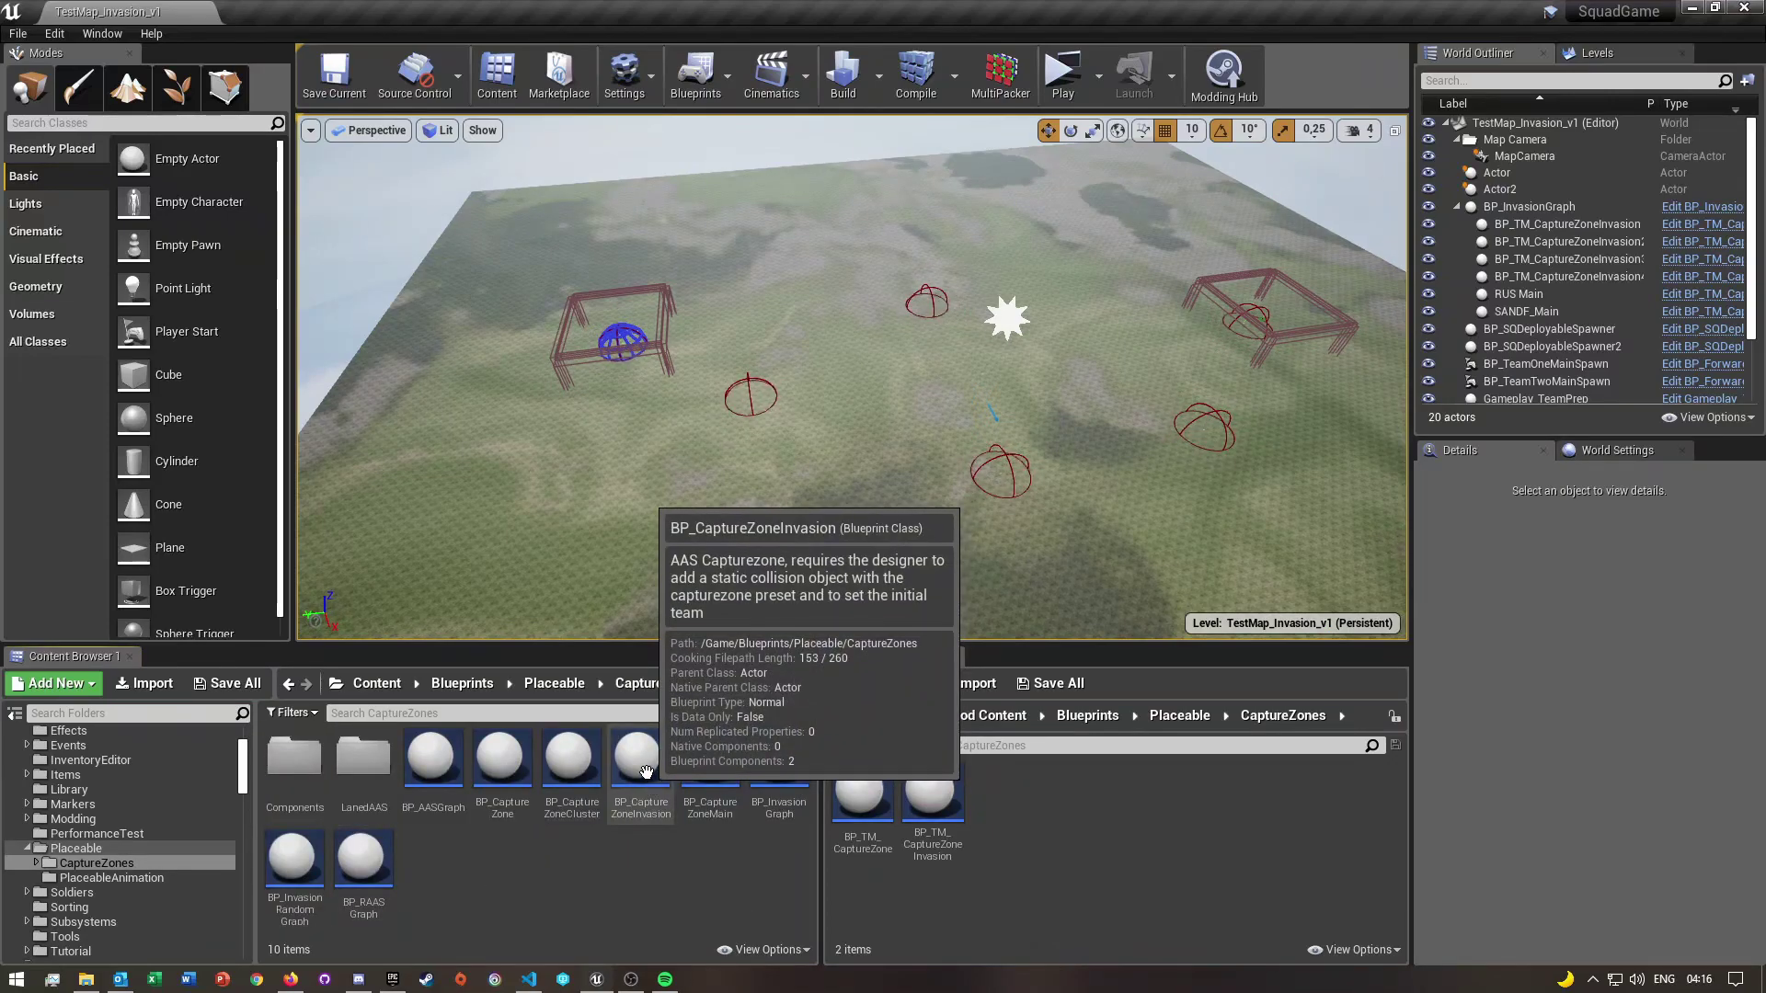
Try moving BP_CaptureZoneInvasion to the mod's CaptureZones folder, cancel, and open BP_TM_CaptureZoneInvasion
left_click_drag(644, 771, 1047, 885)
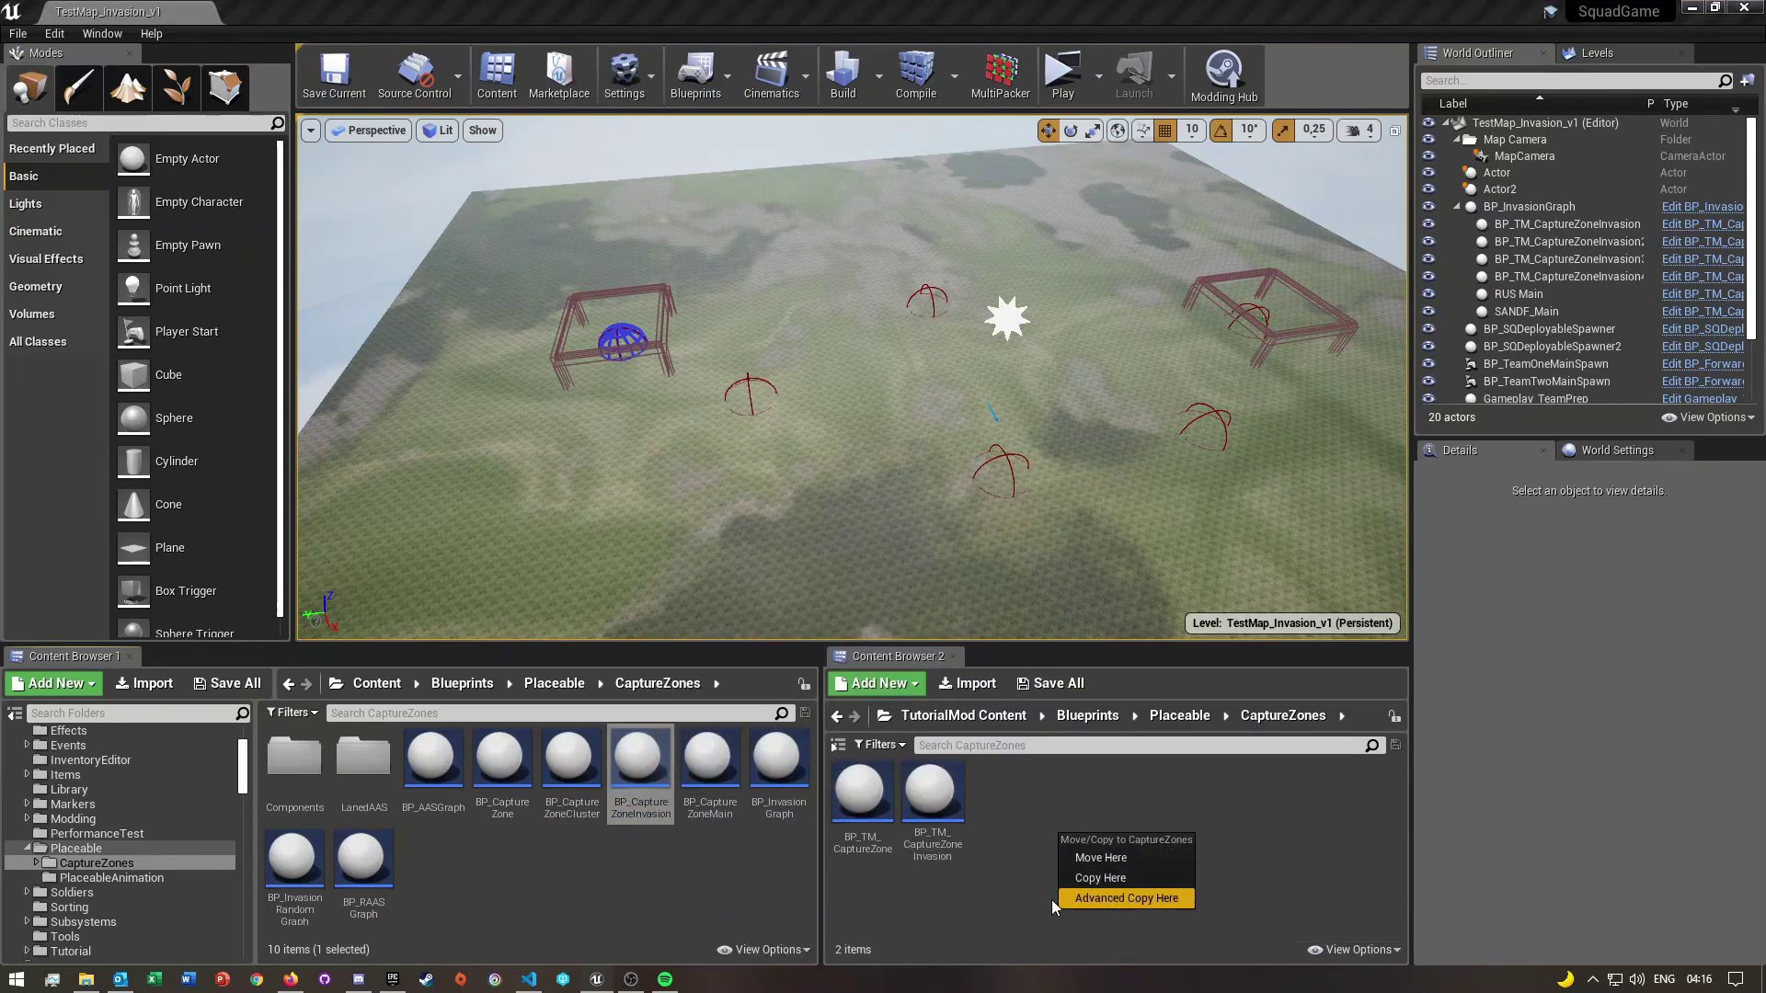
left_click(1058, 898)
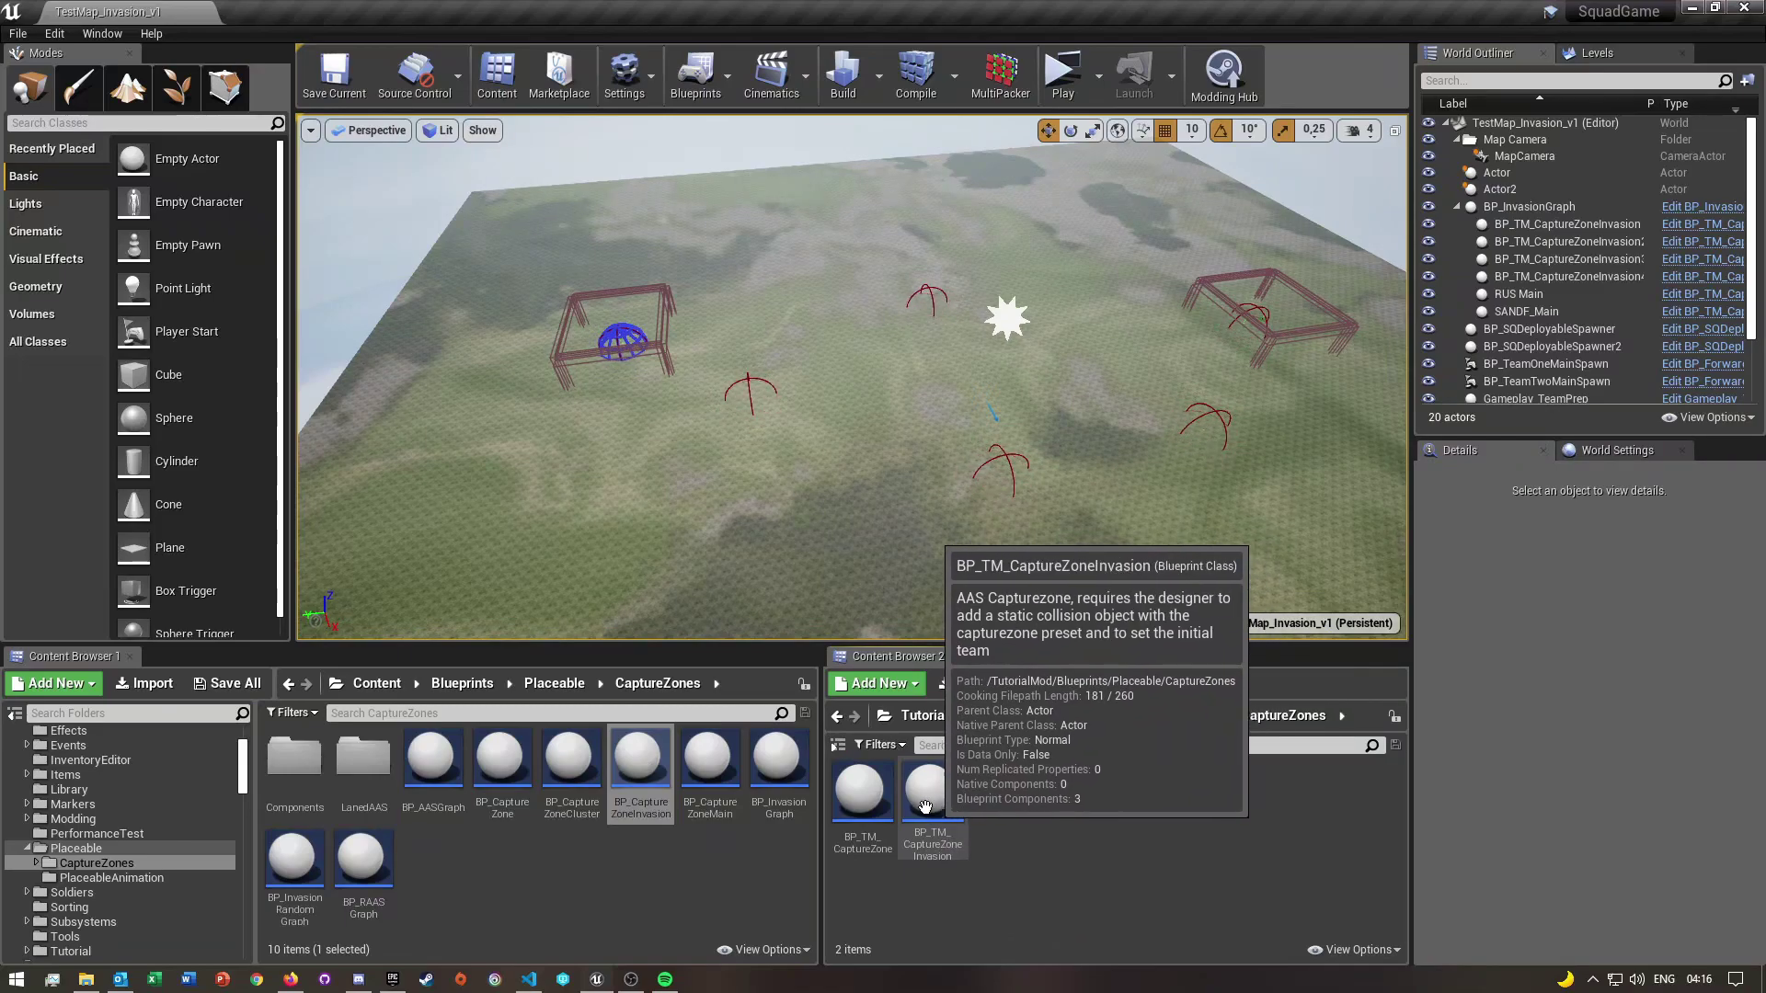
left_click(551, 883)
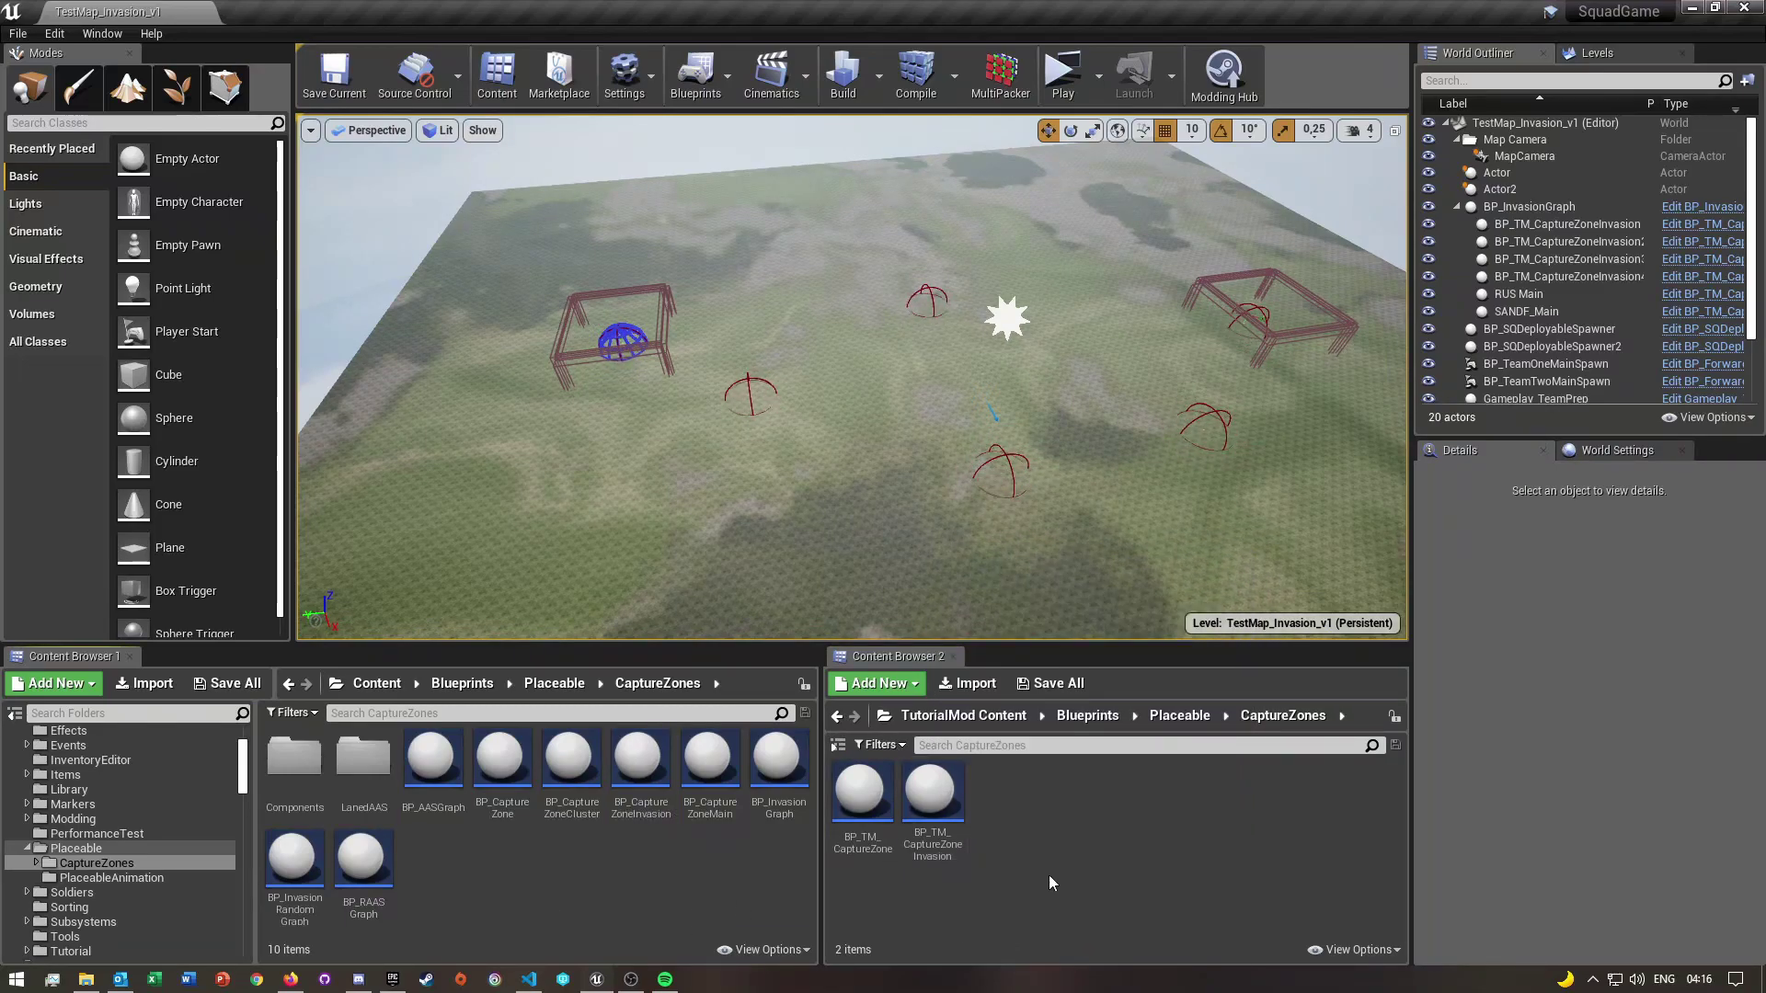
double_click(938, 823)
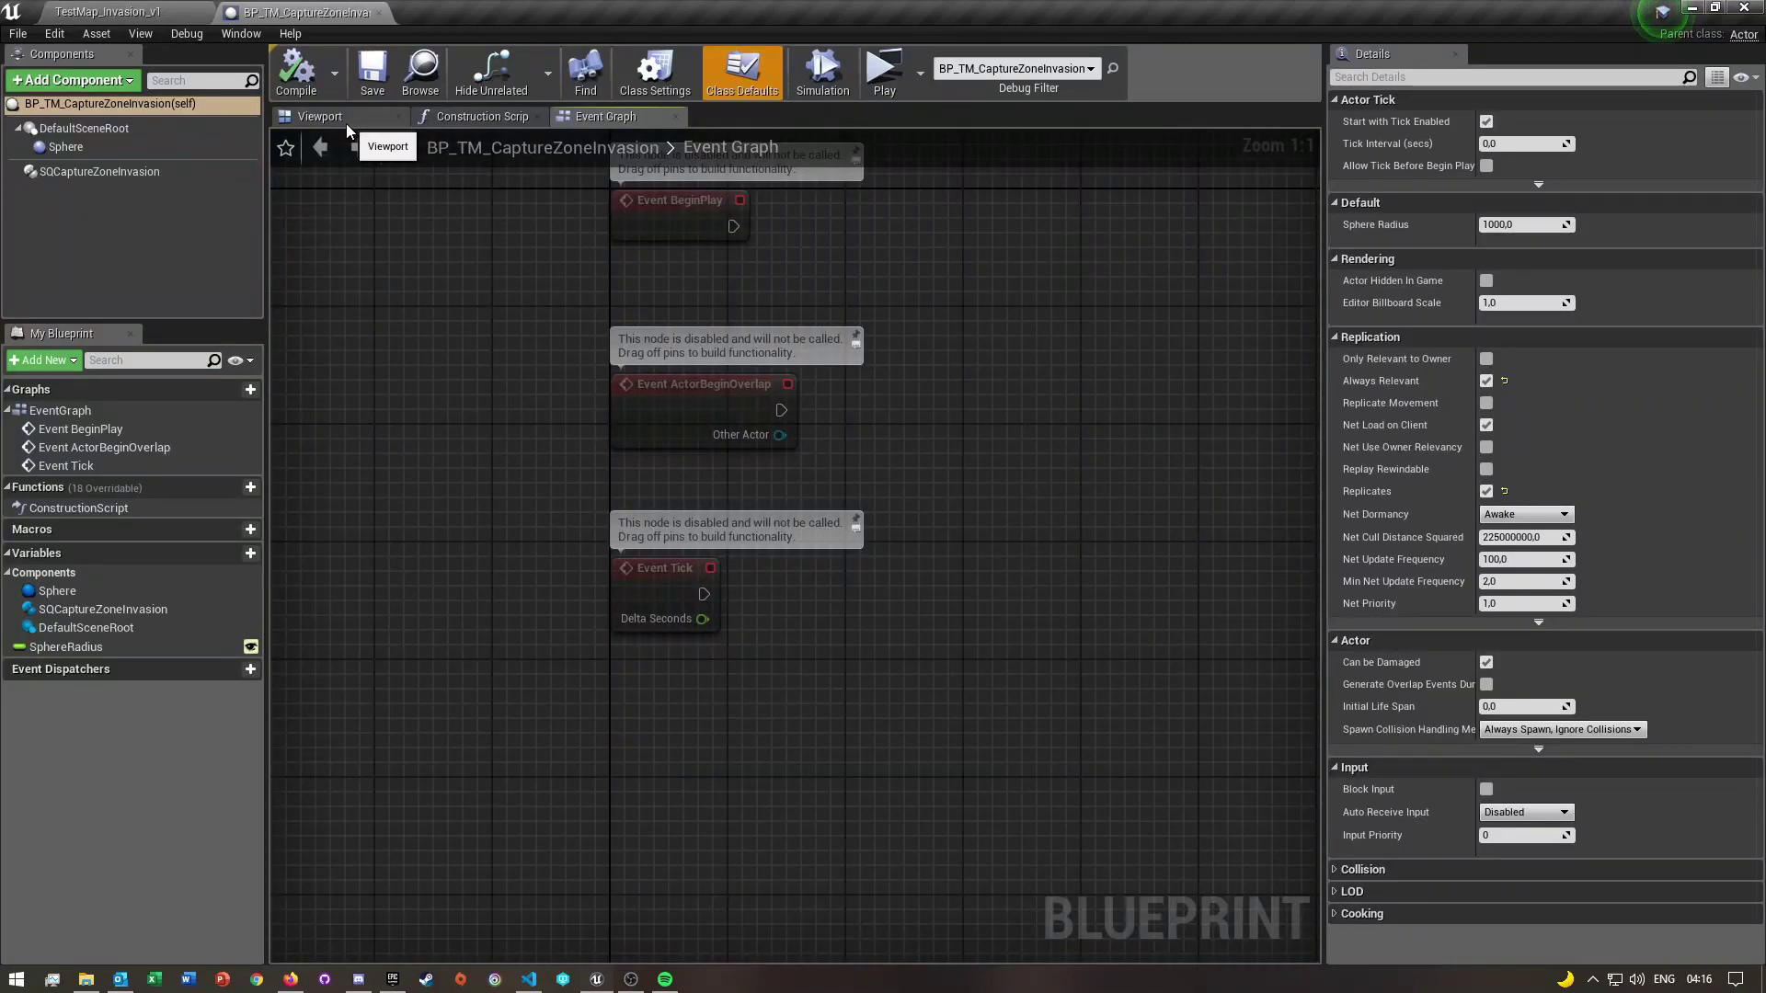
Show the blueprint's 3D viewport and search components for 'col' without adding any
left_click(346, 121)
right_click_drag(540, 573, 543, 634)
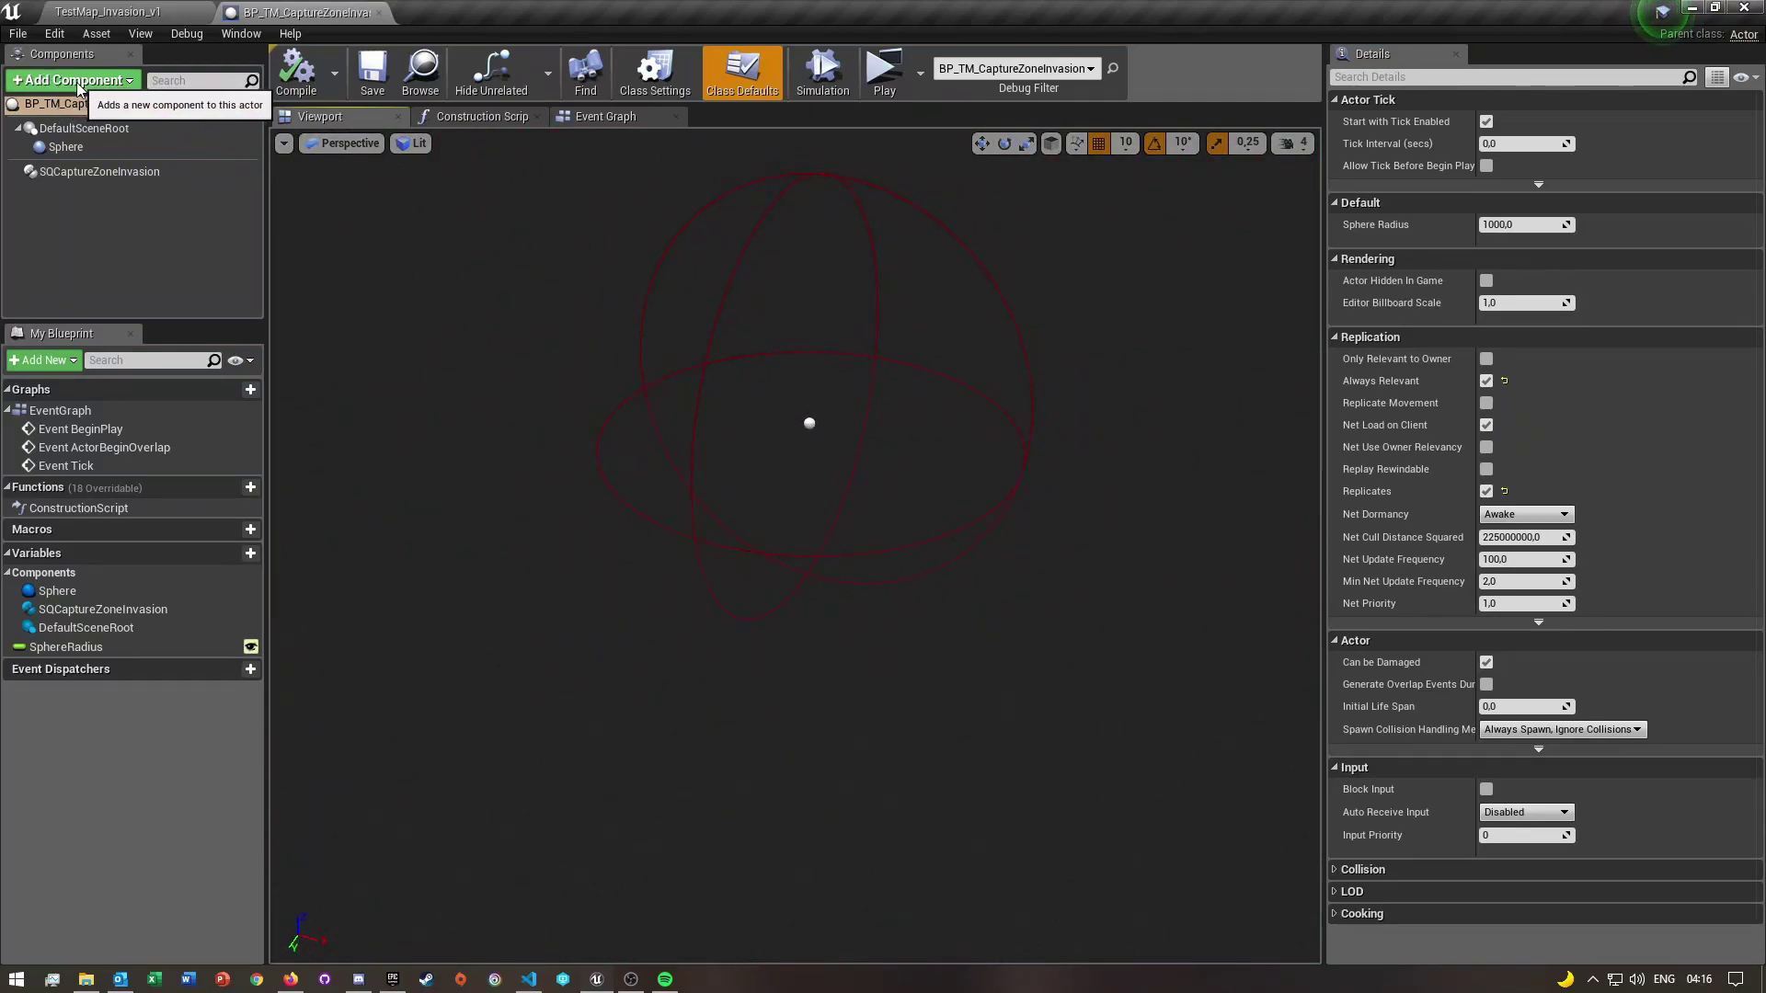
left_click(77, 83)
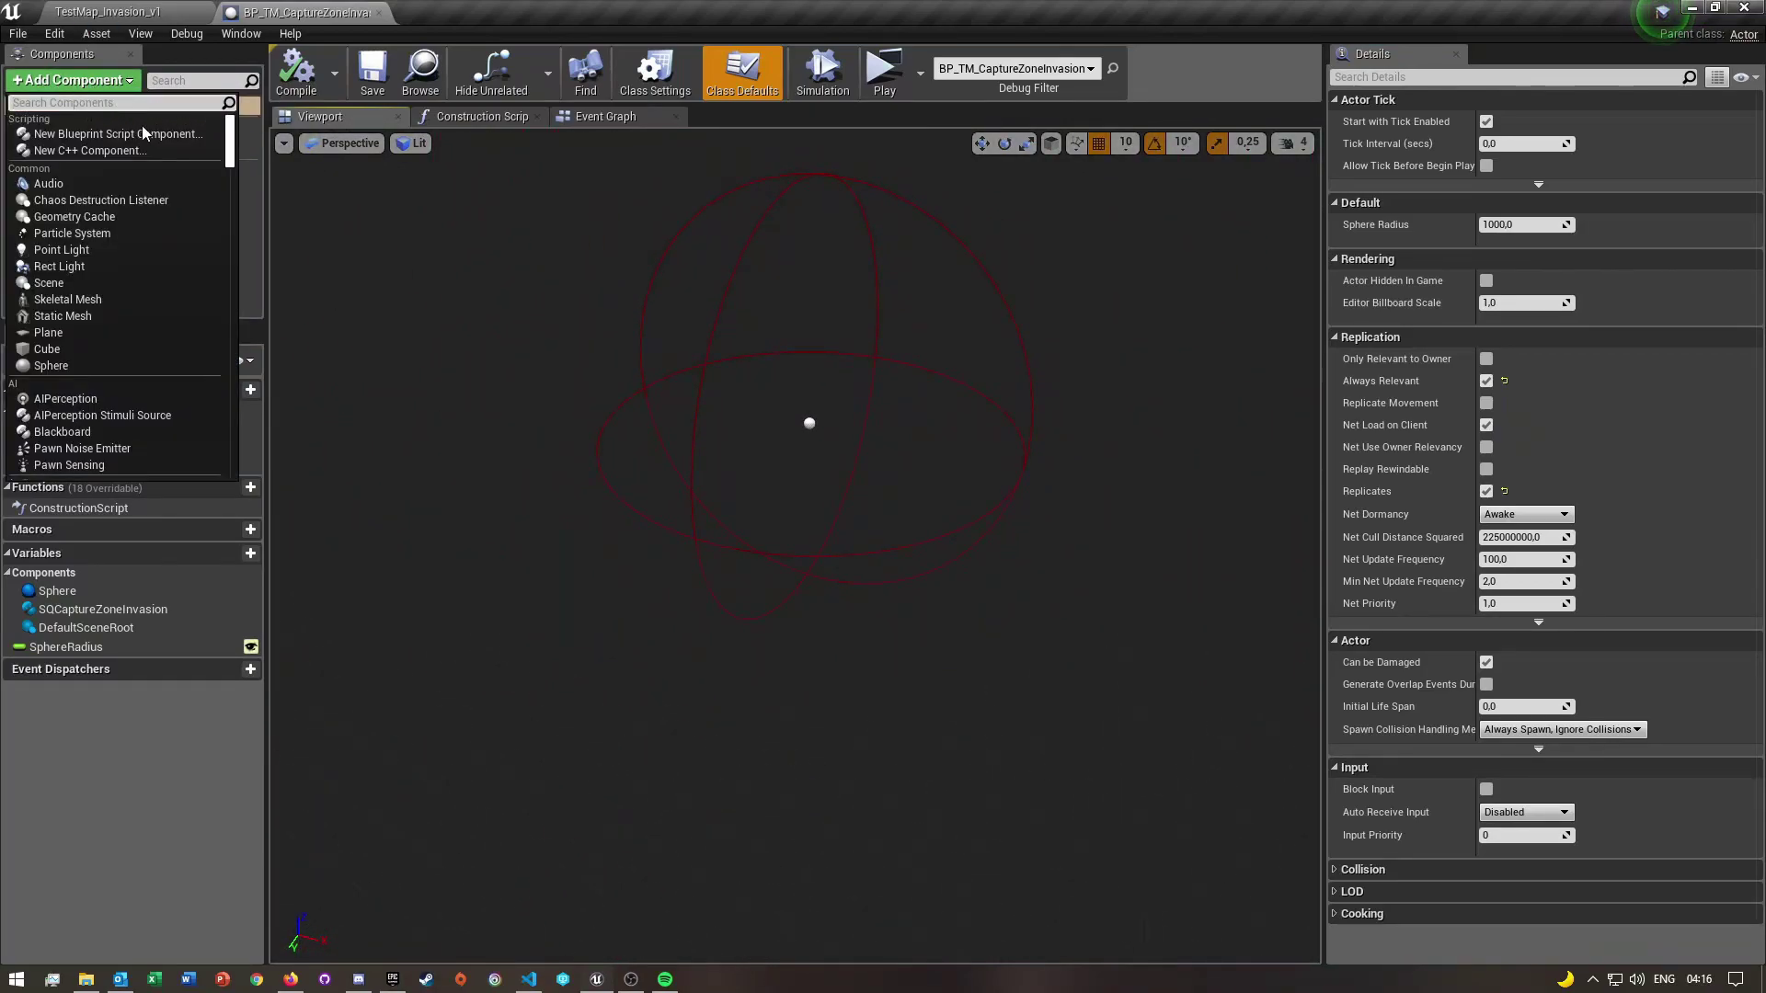
type("coli")
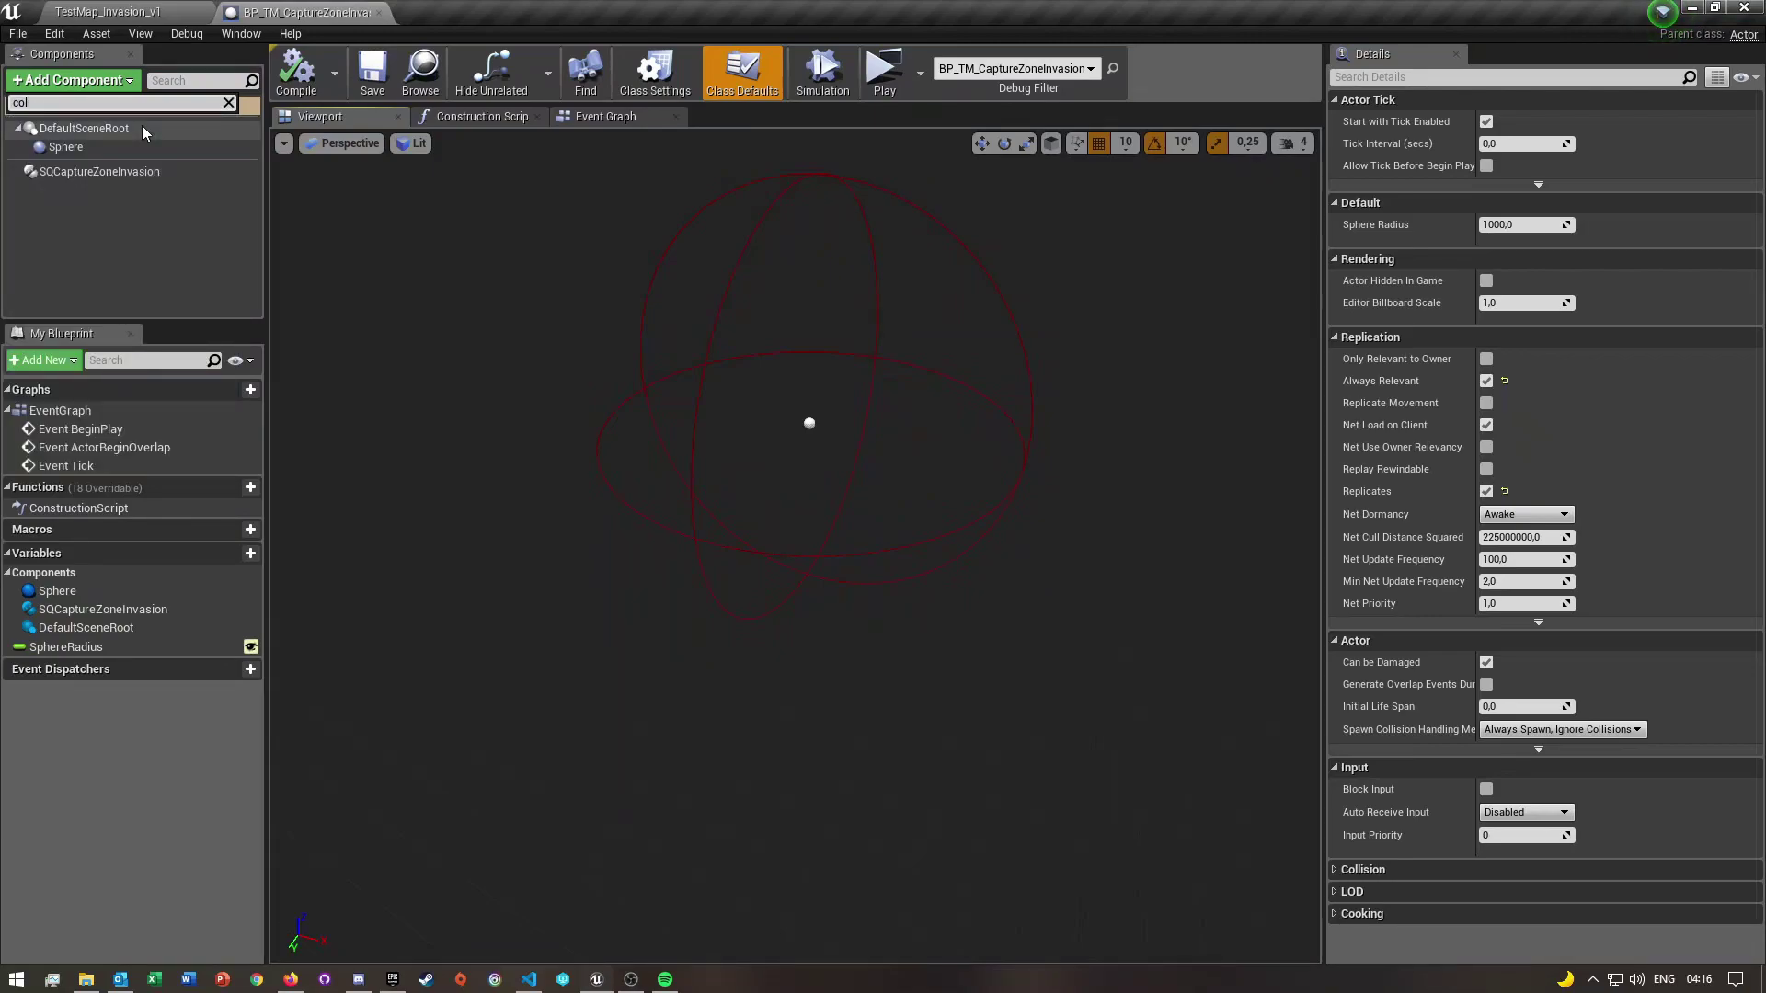
key("BackSpace")
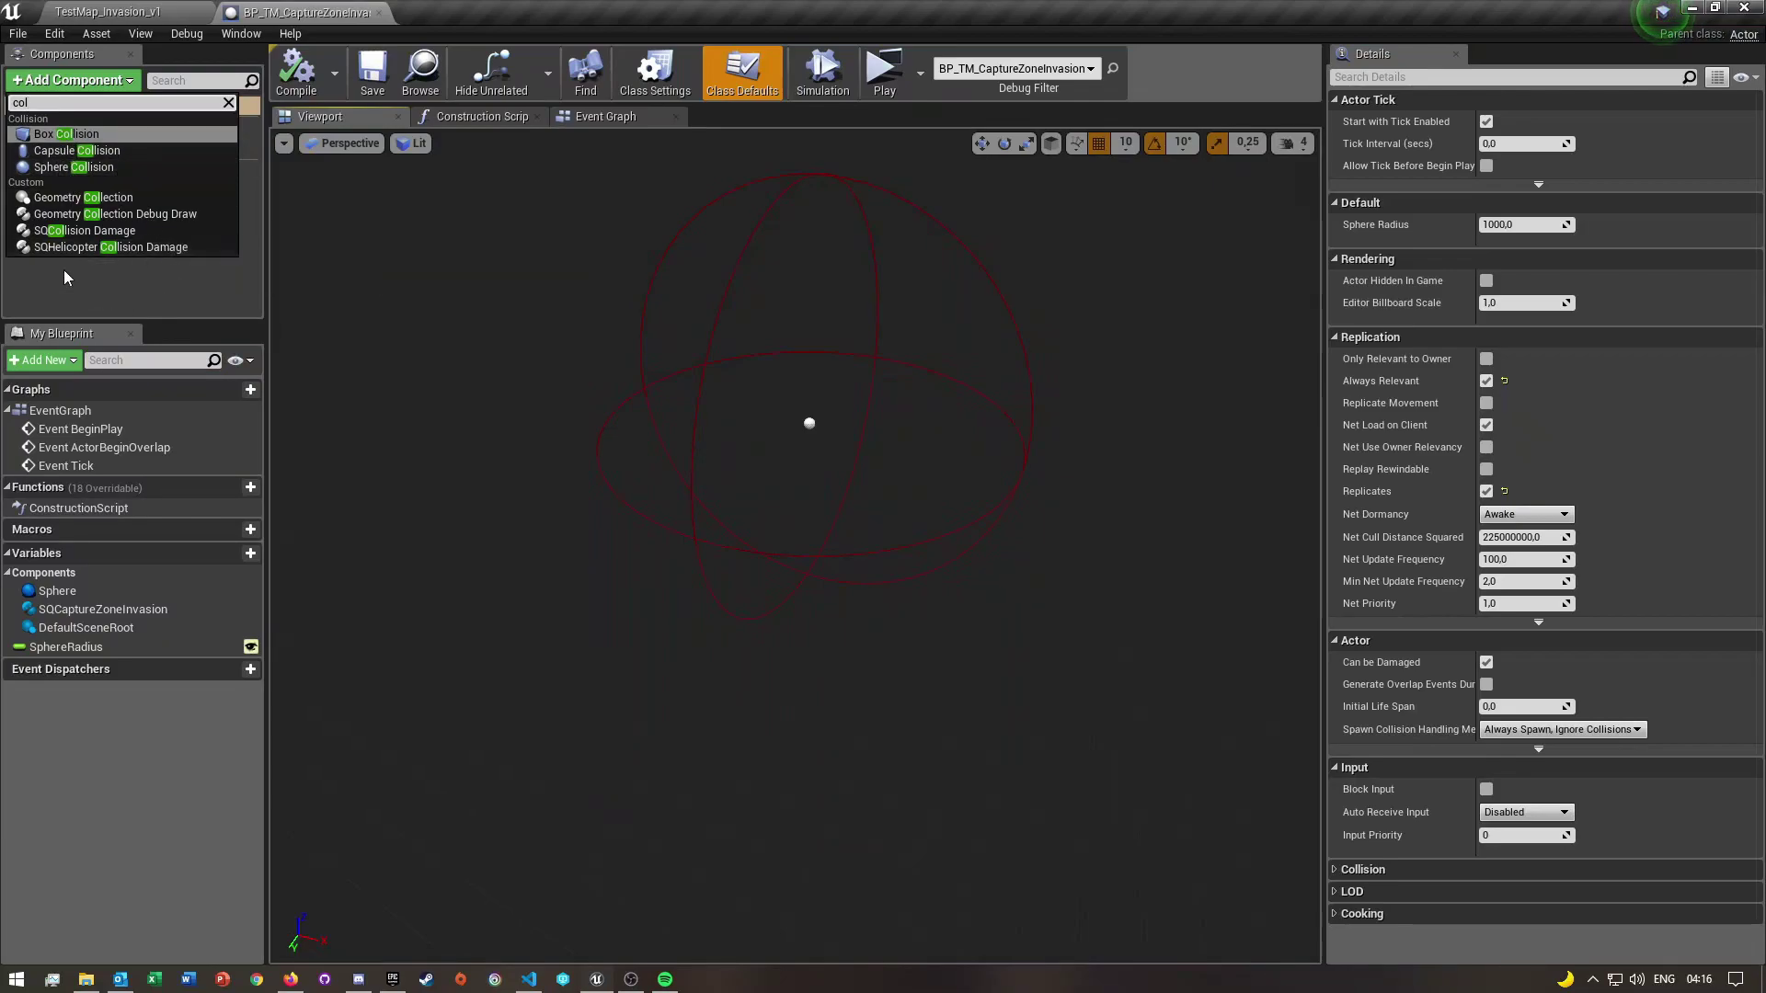
left_click(175, 289)
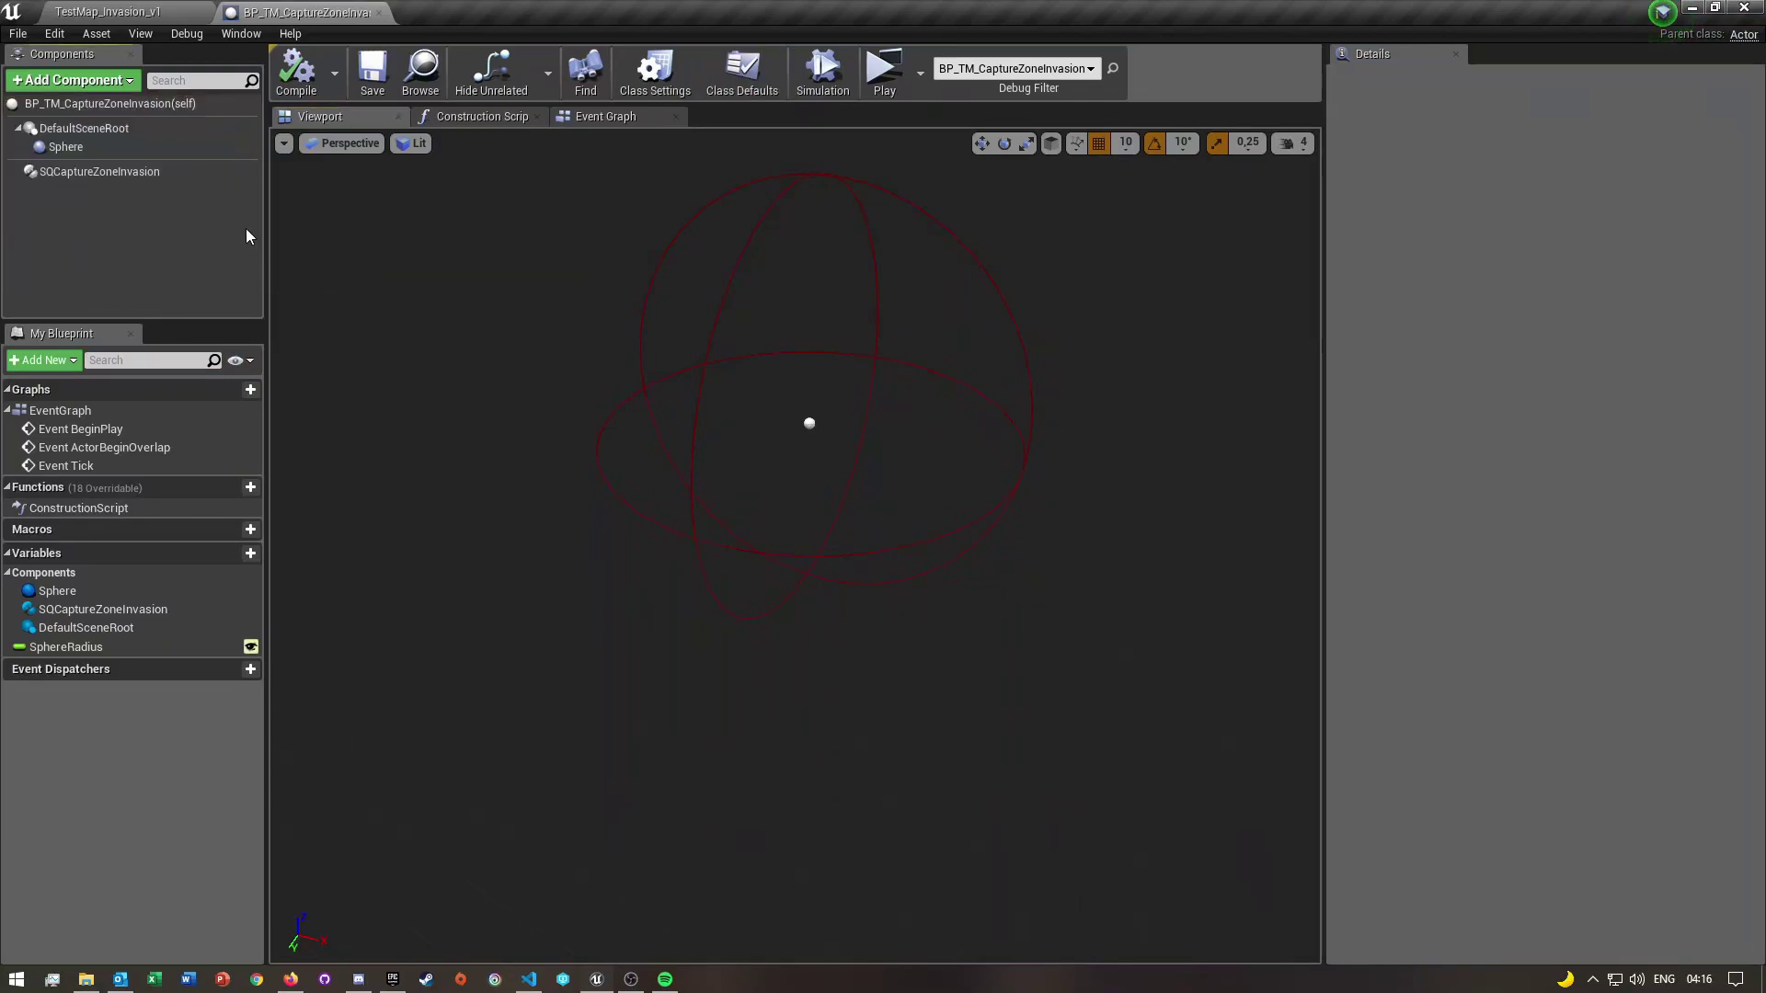
Check the Sphere component's CaptureZone collision preset, then view the Construction Script
left_click(80, 143)
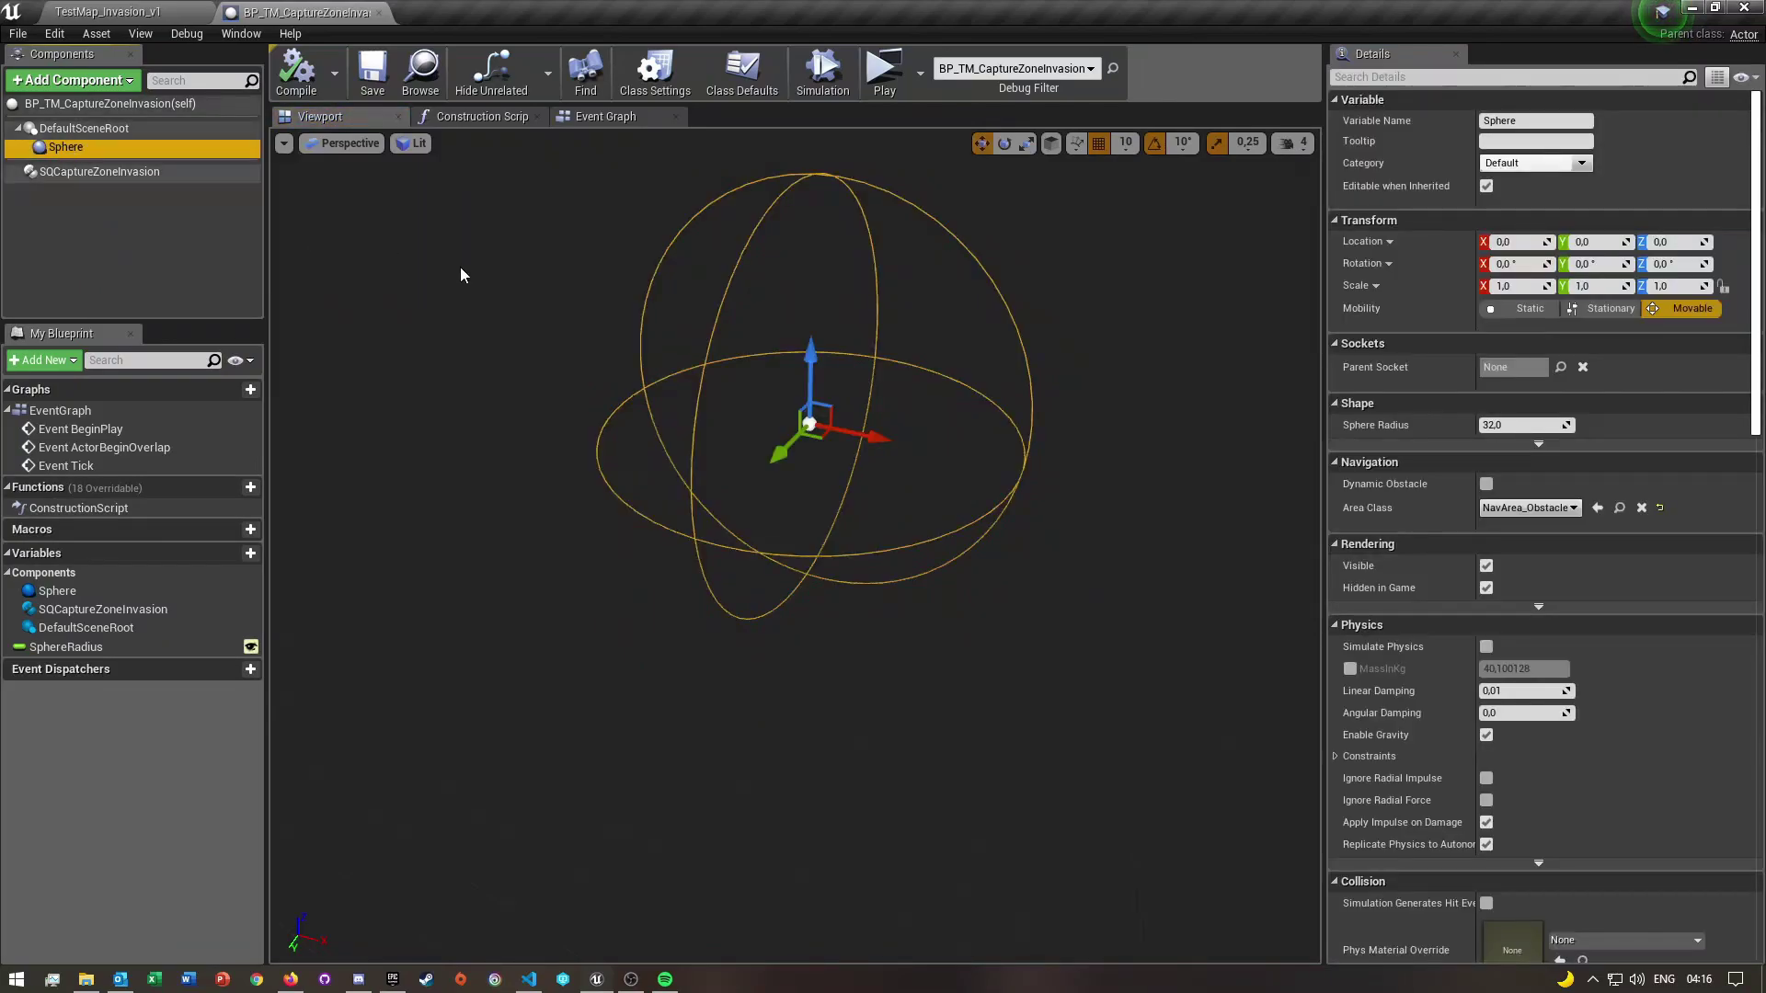
scroll(1589, 559, "down", 4)
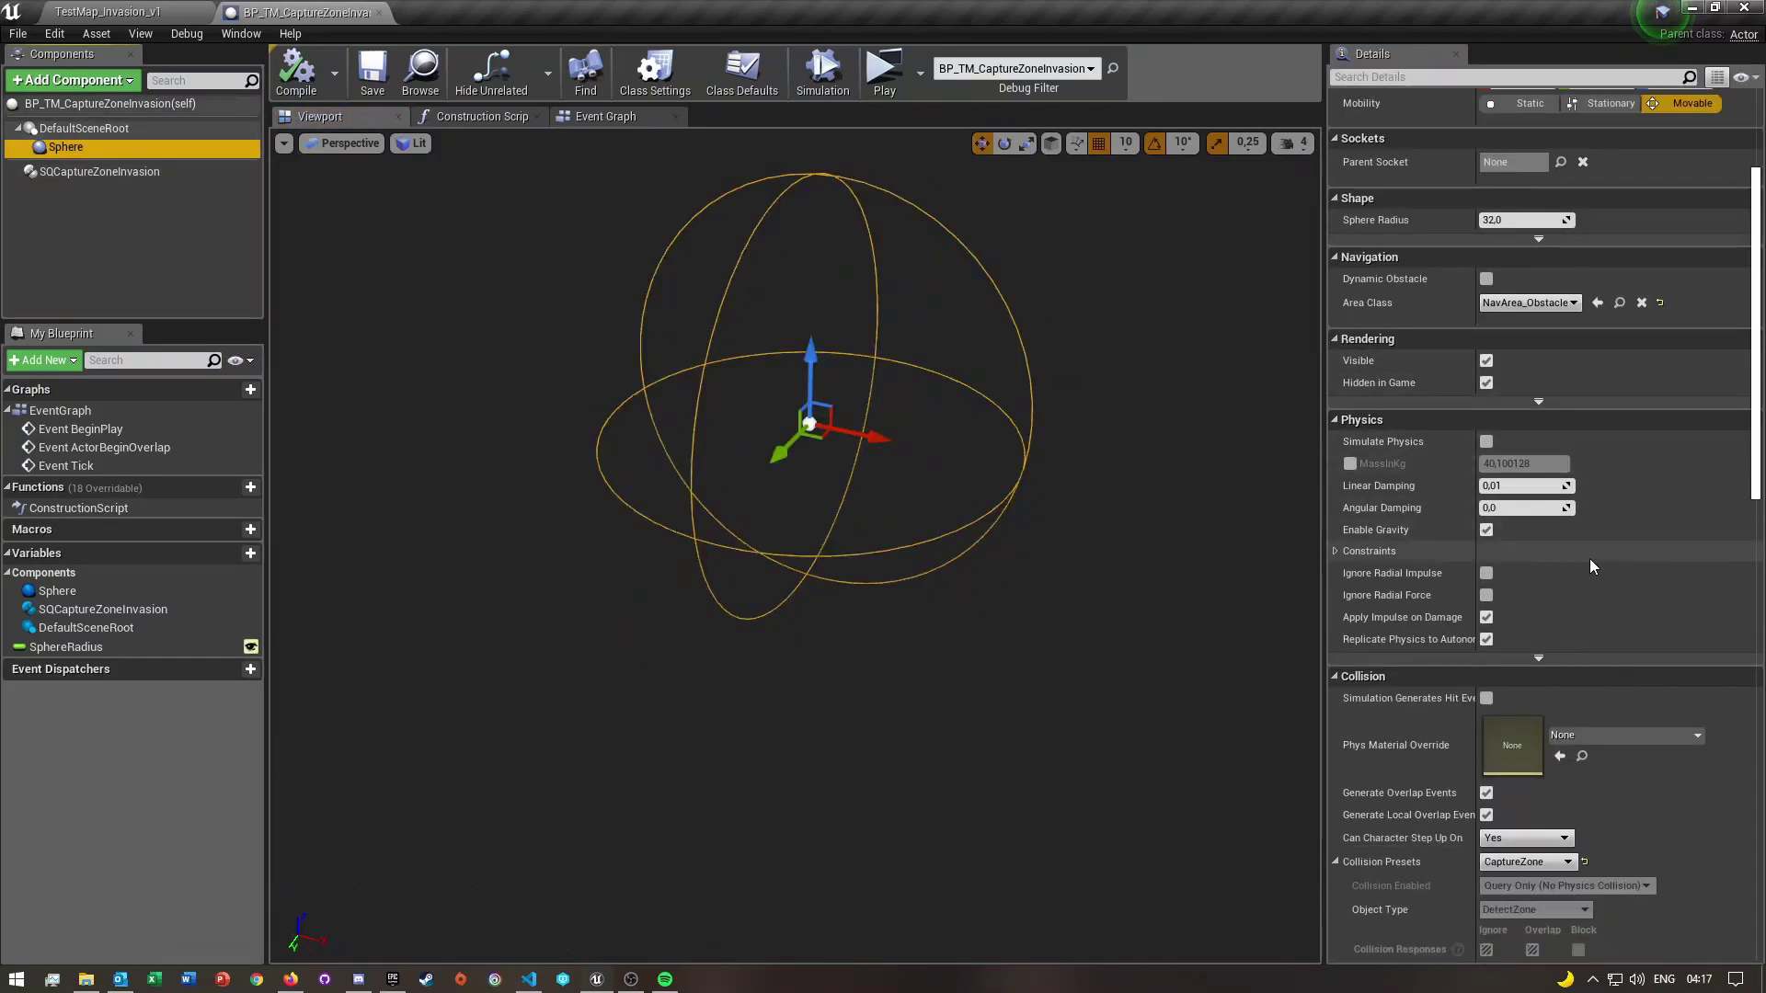
scroll(1589, 559, "down", 5)
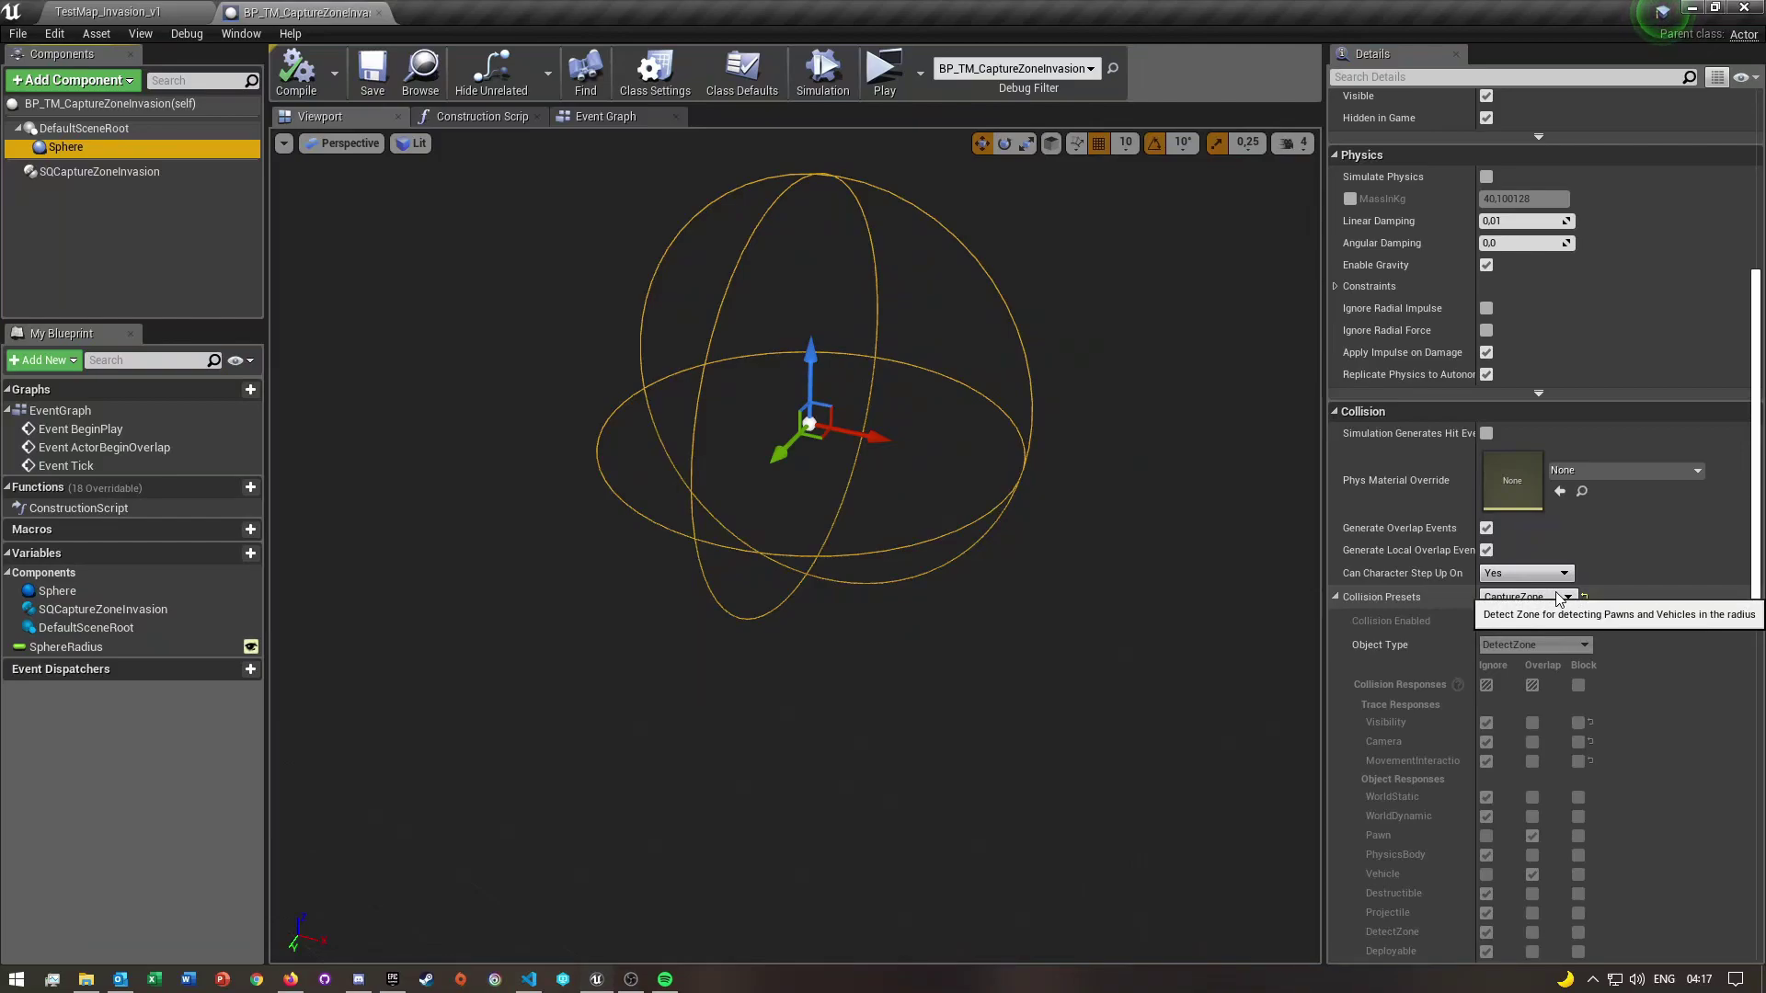
left_click(461, 119)
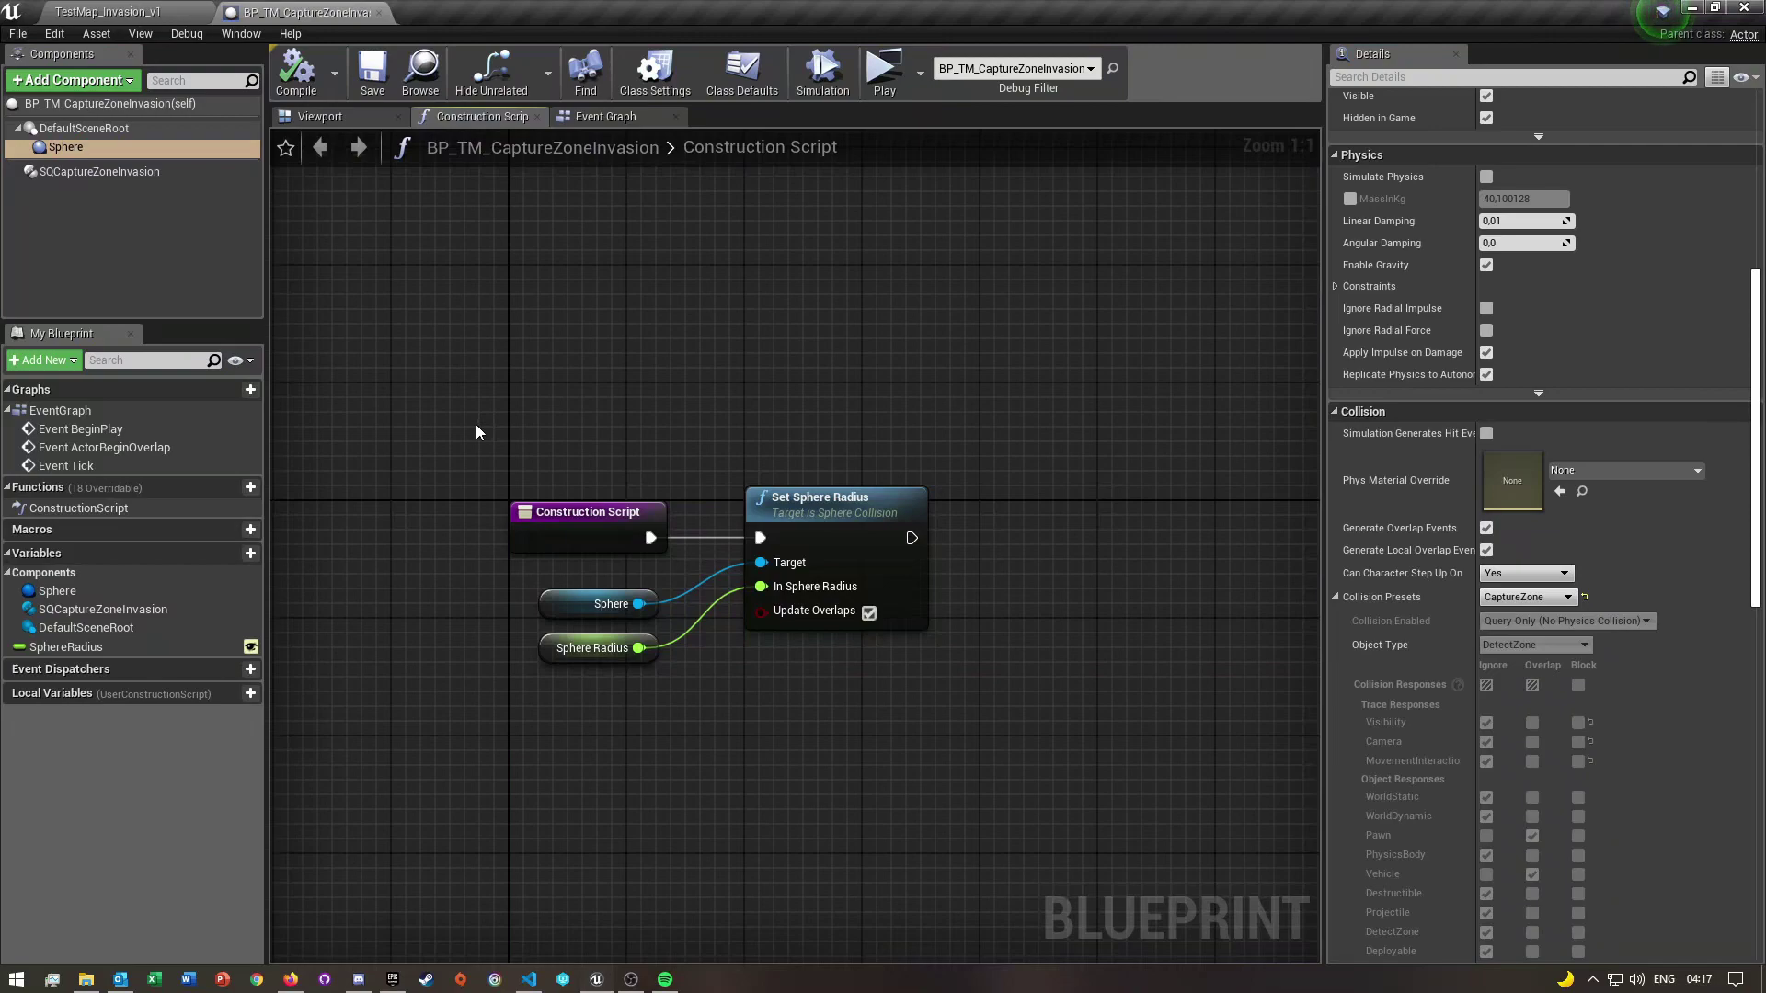
Place a trial Sphere getter node in the graph, then delete it
left_click(61, 149)
left_click_drag(550, 766, 561, 771)
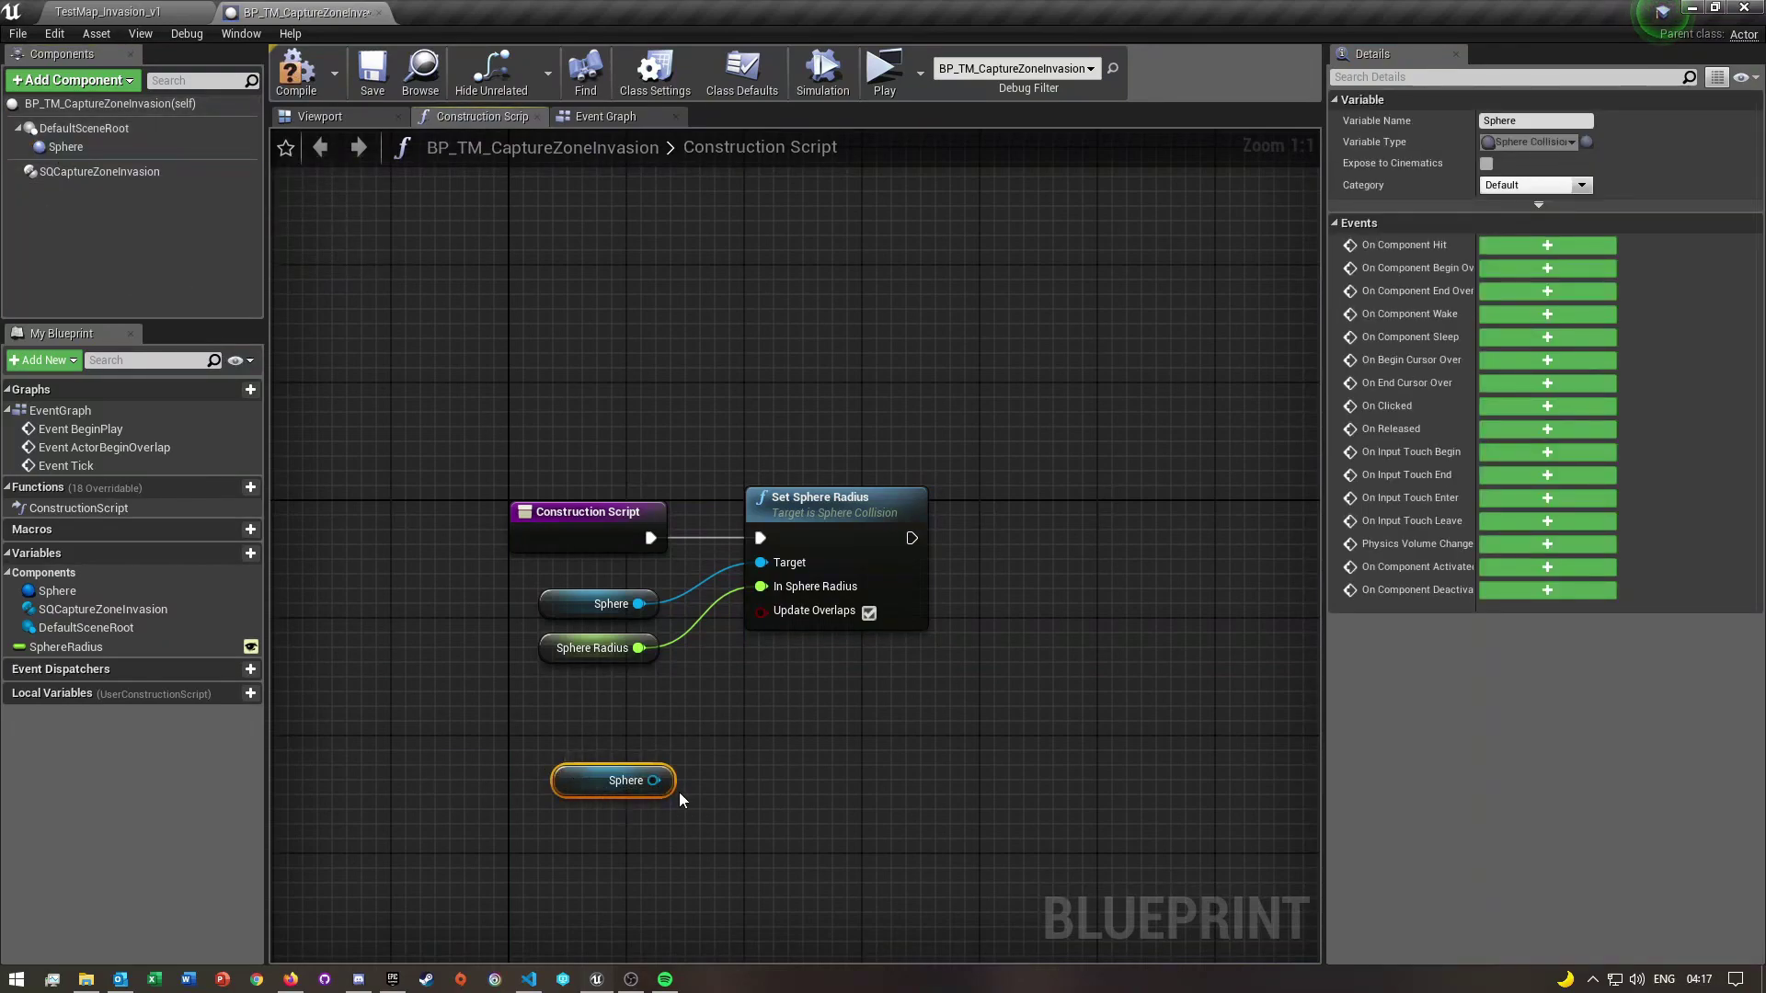
left_click_drag(624, 750, 844, 708)
left_click(832, 752)
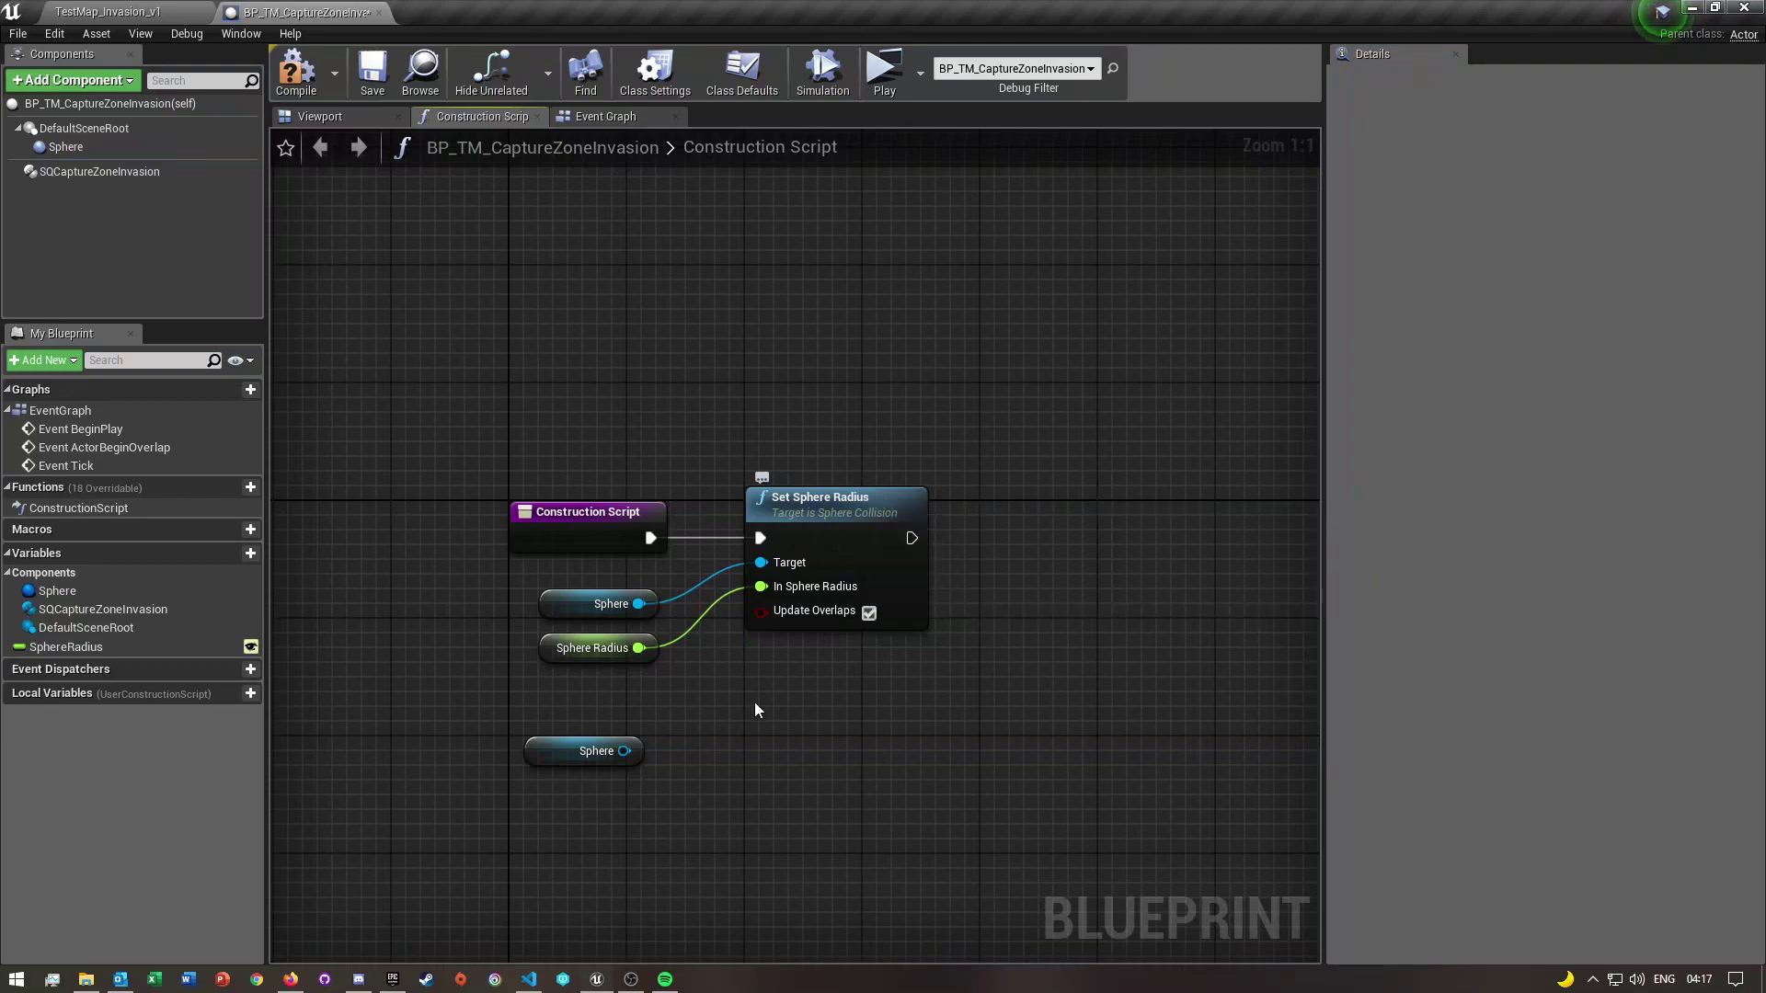
left_click_drag(641, 785, 499, 742)
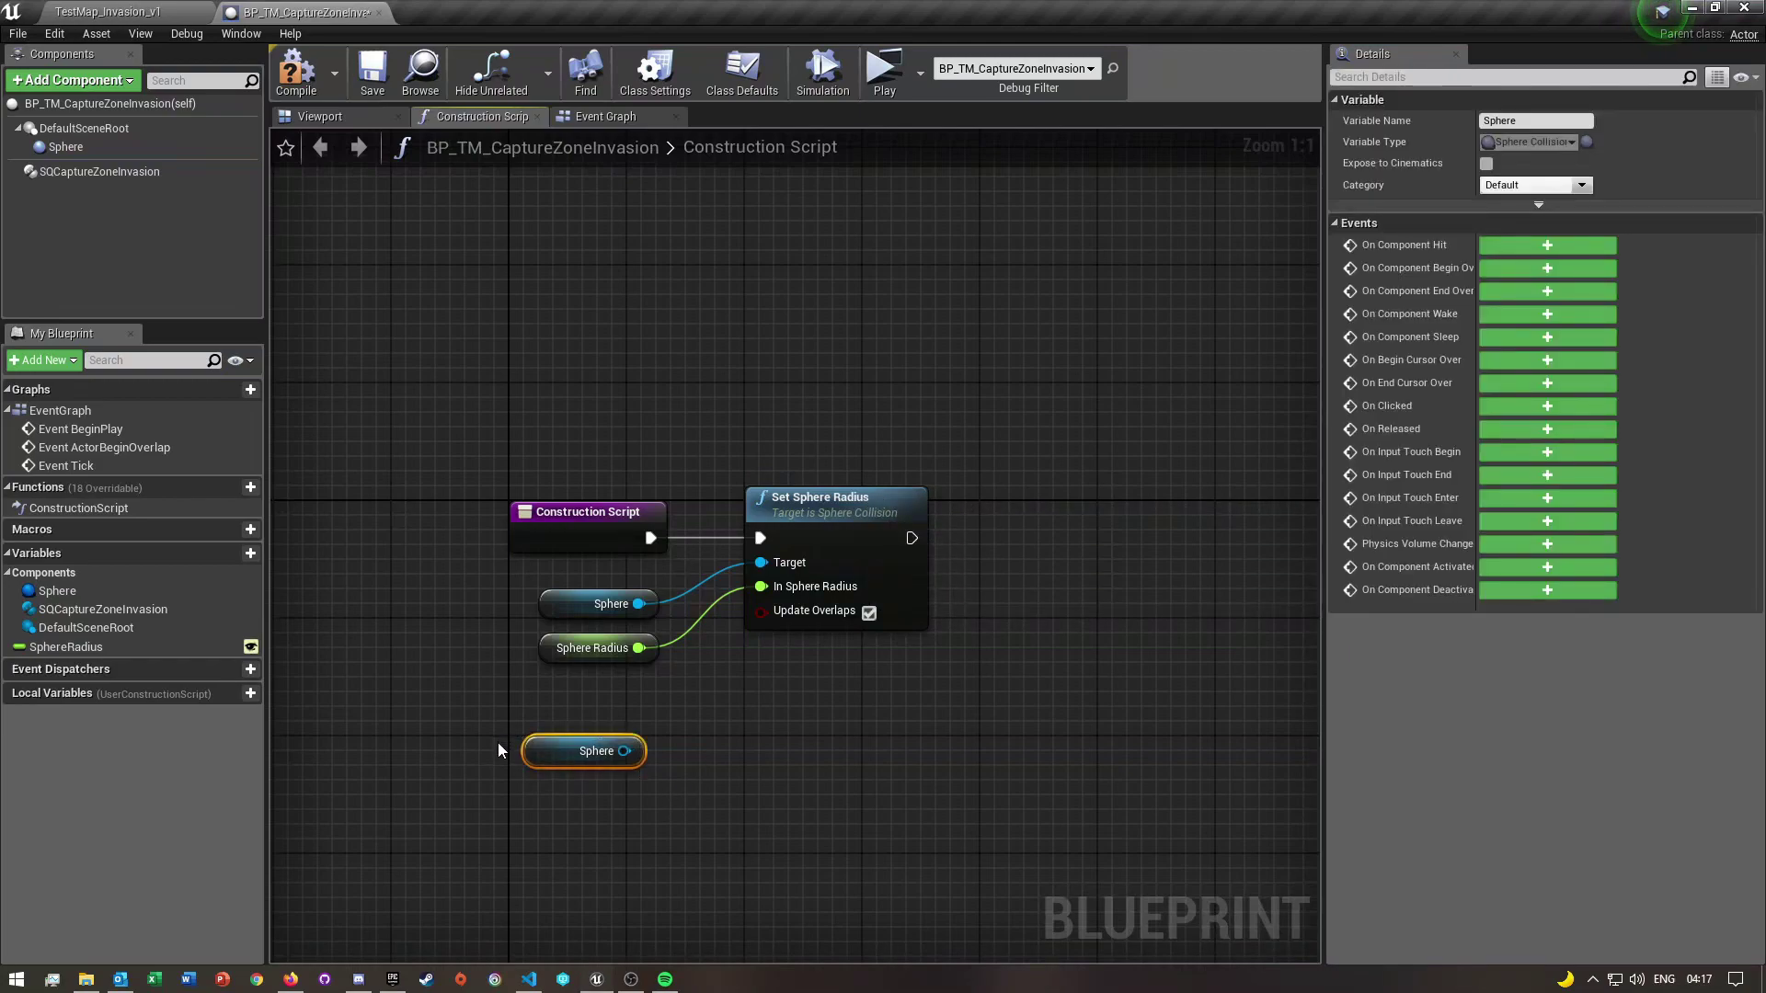
key("Delete")
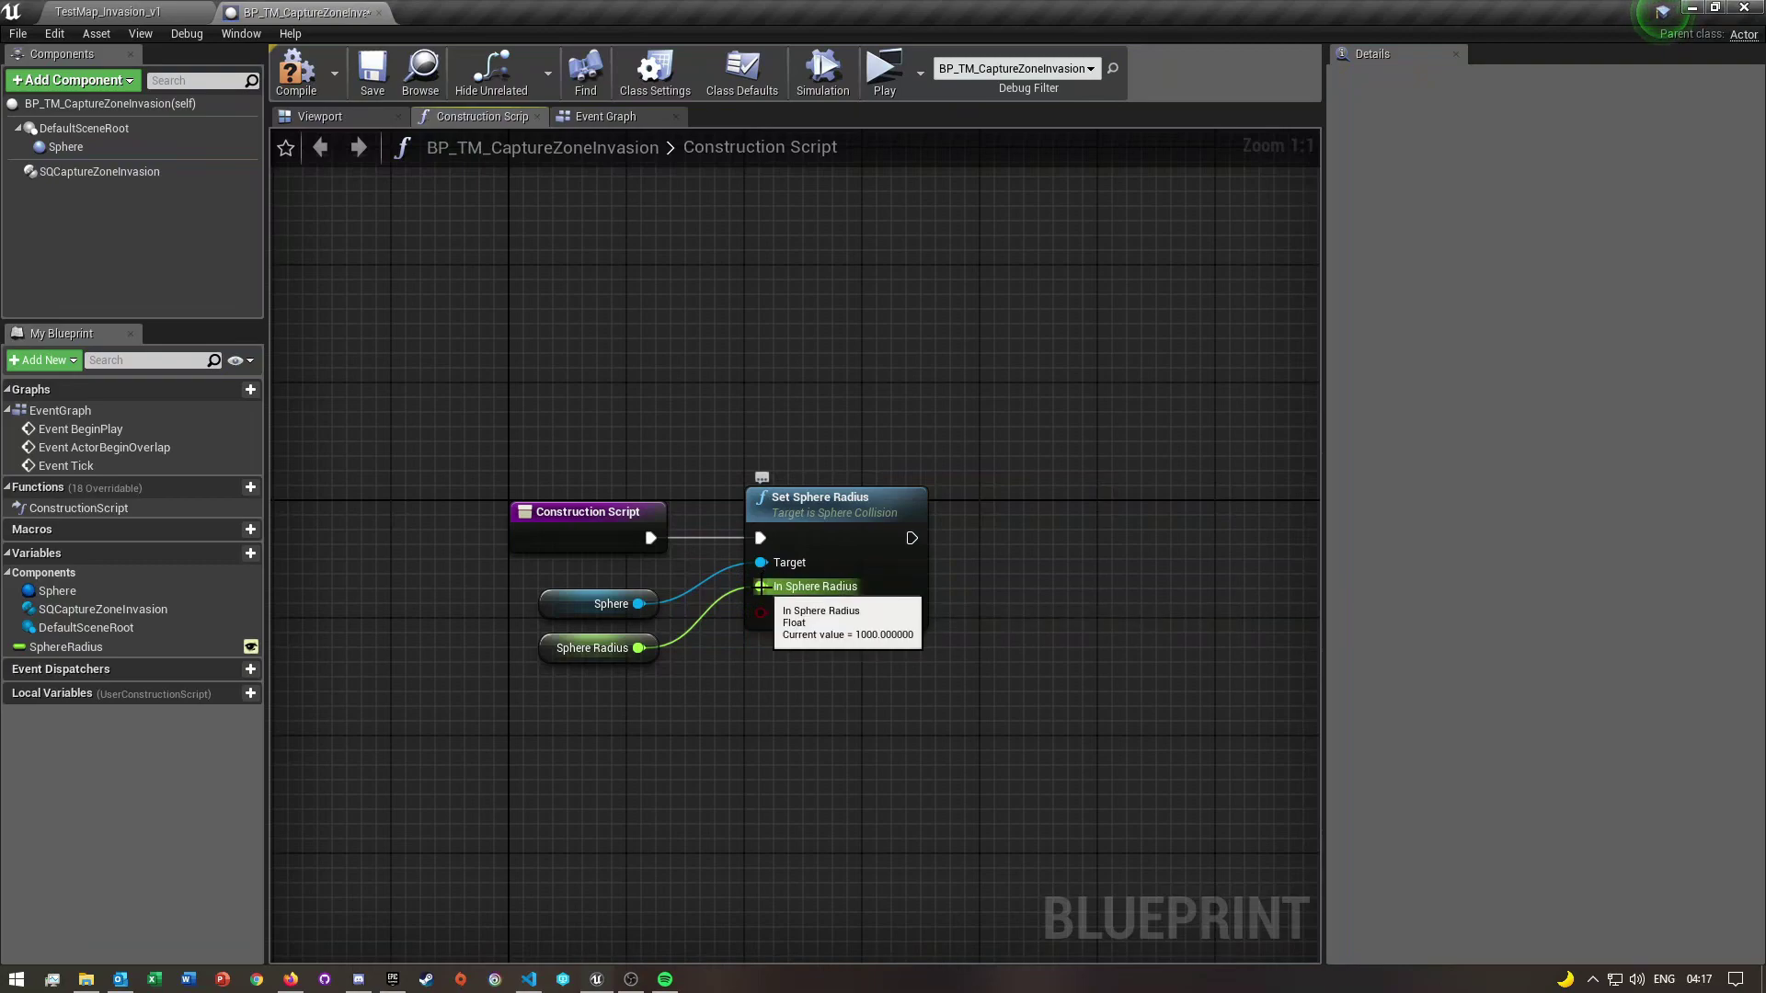
right_click(761, 587)
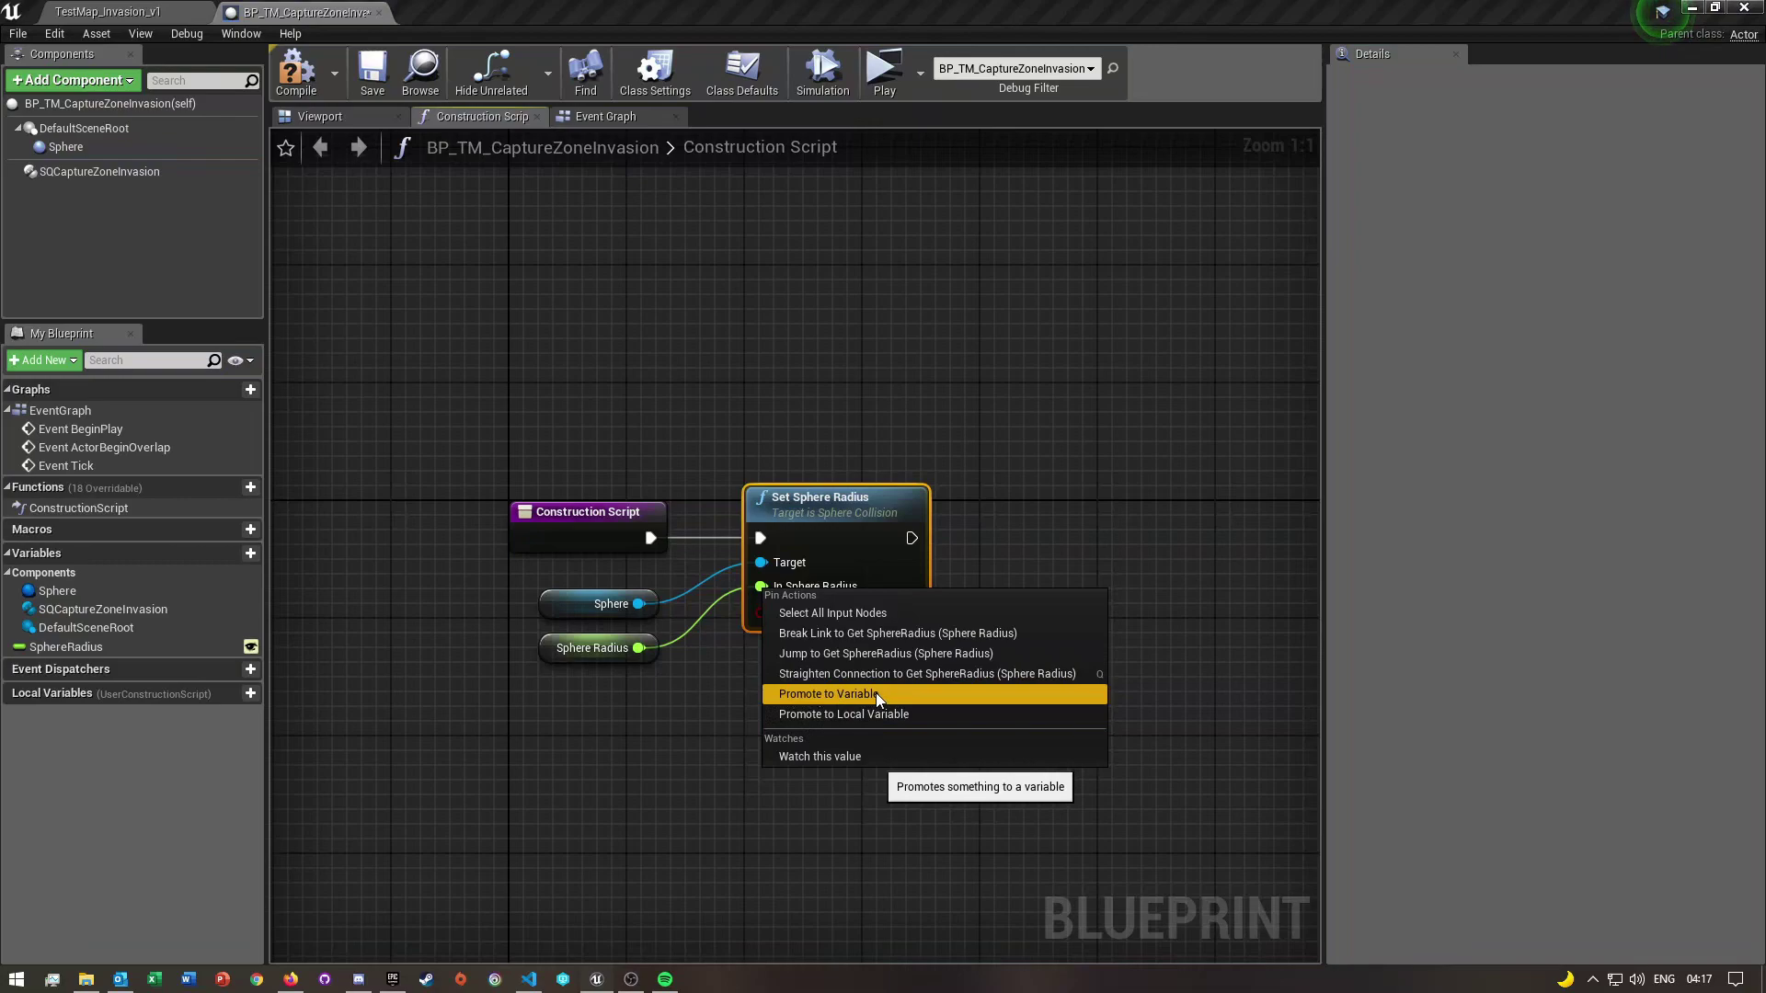
left_click(589, 725)
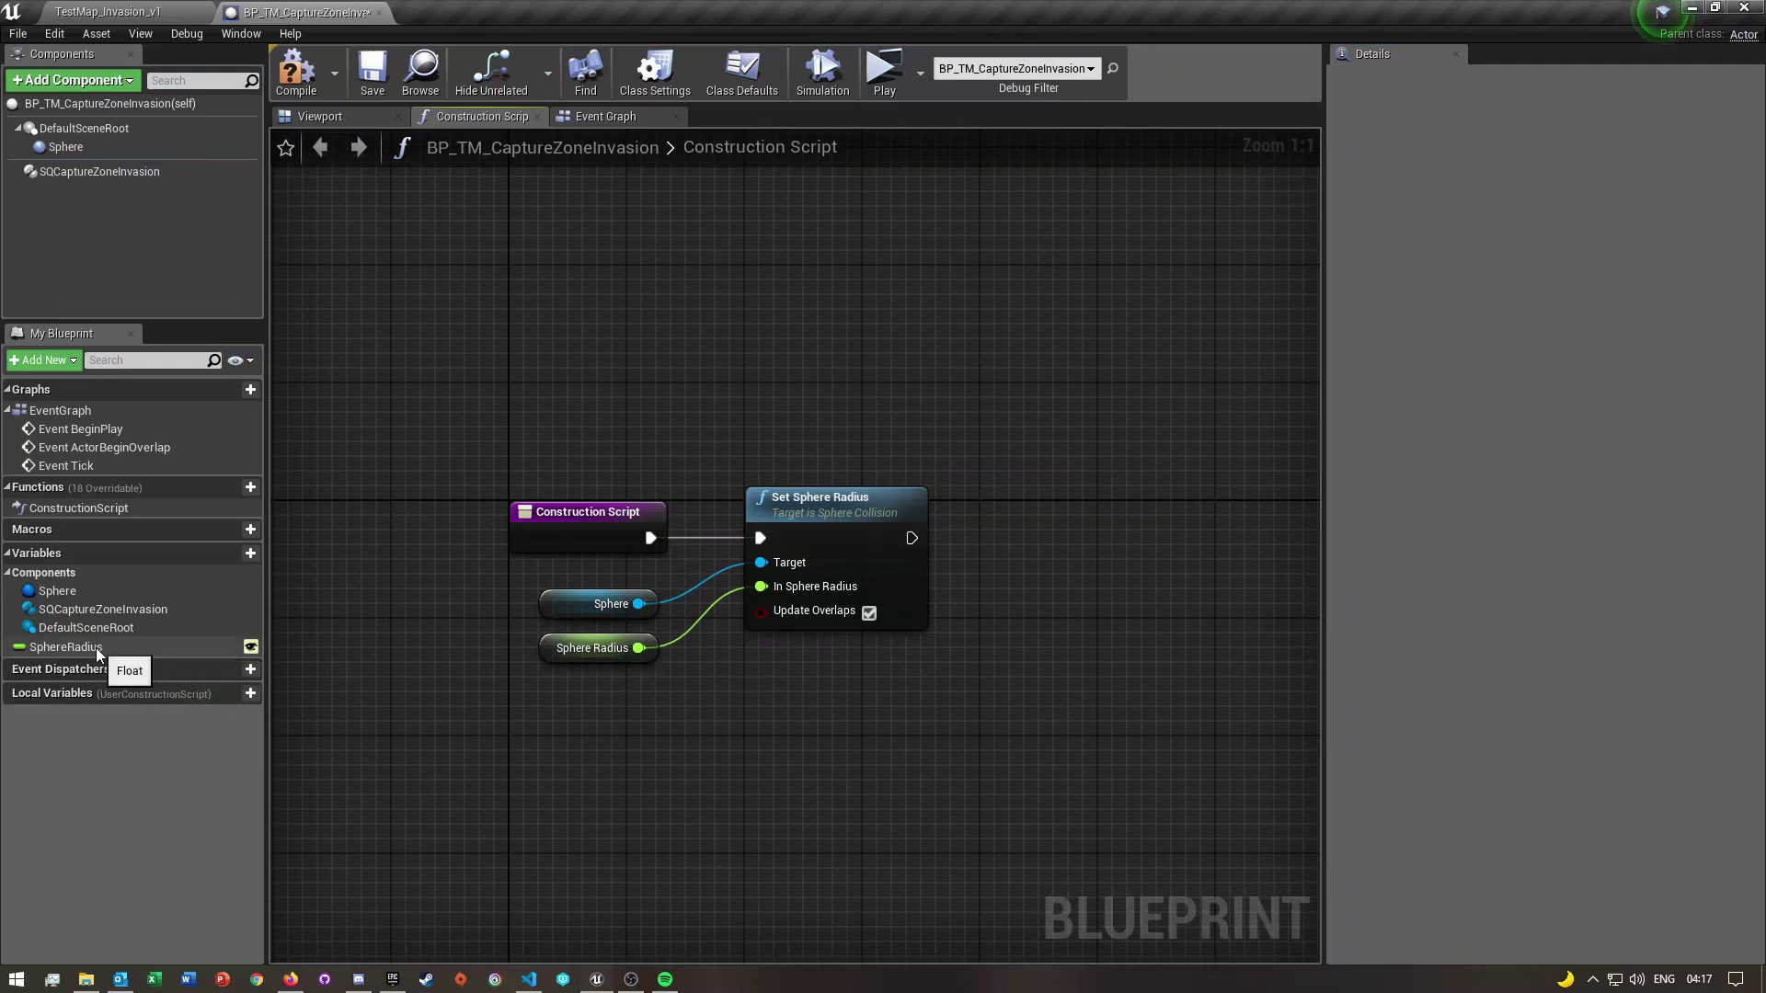
Make the SphereRadius variable Instance Editable and compile the blueprint
left_click(56, 647)
left_click(110, 647)
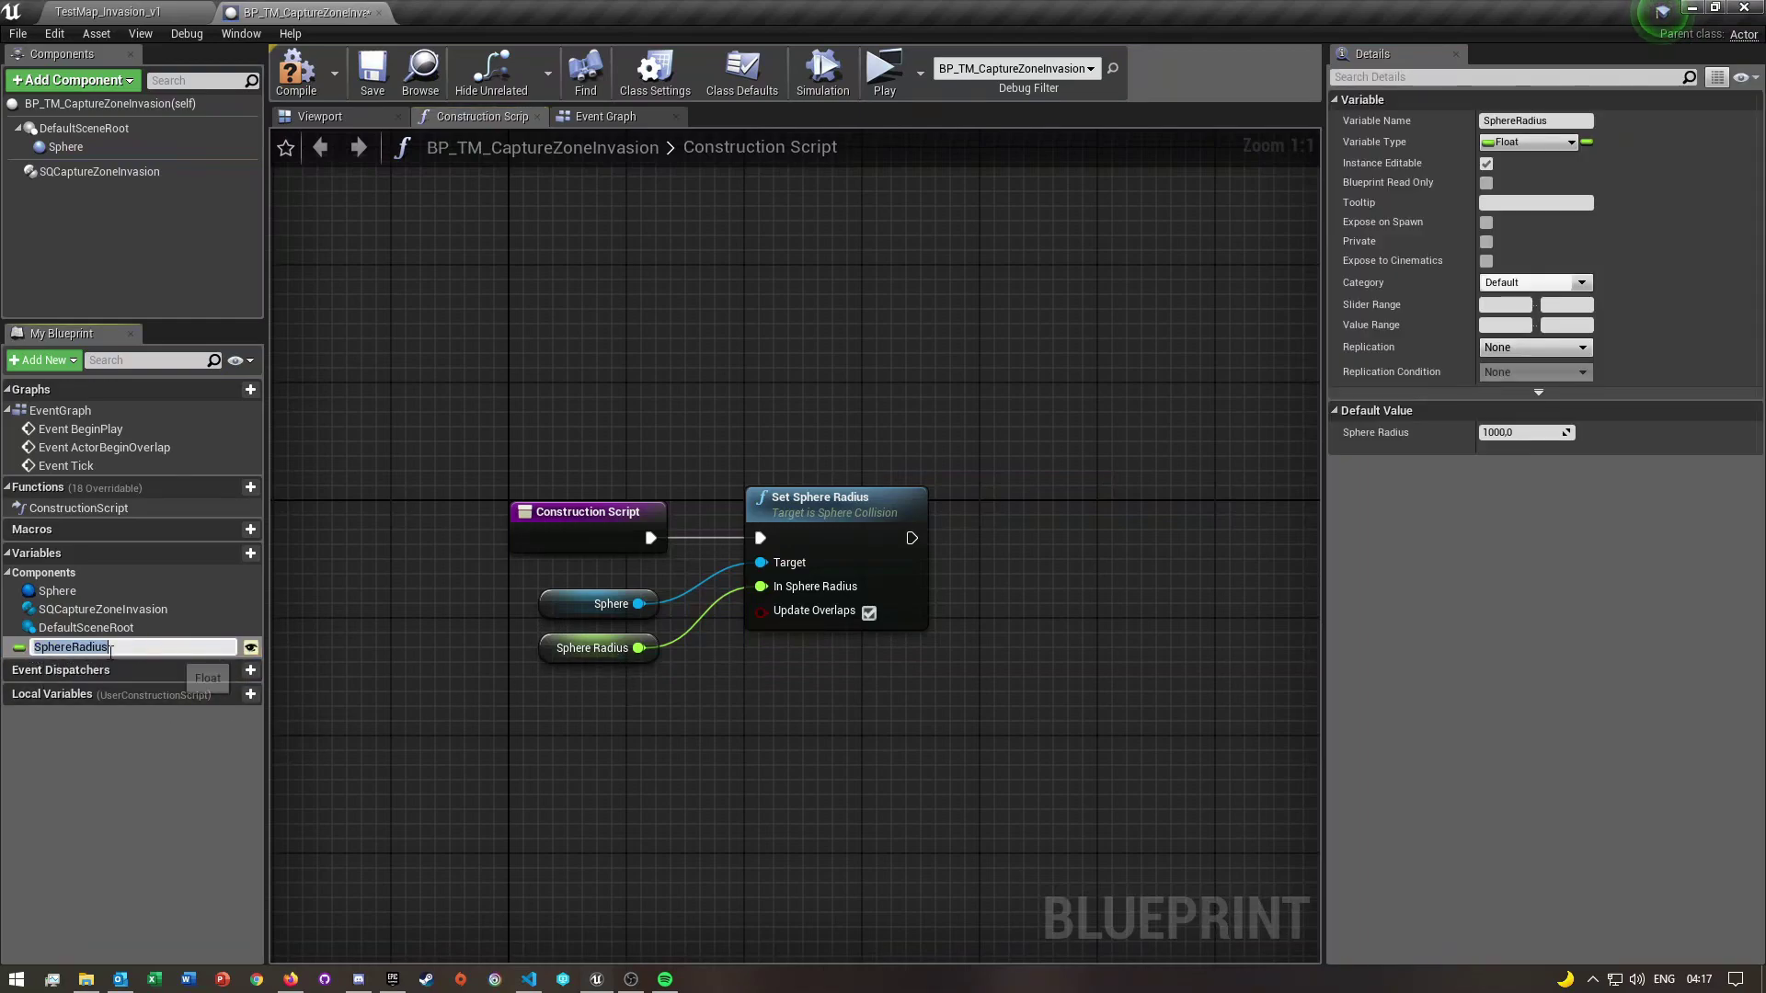
left_click(120, 654)
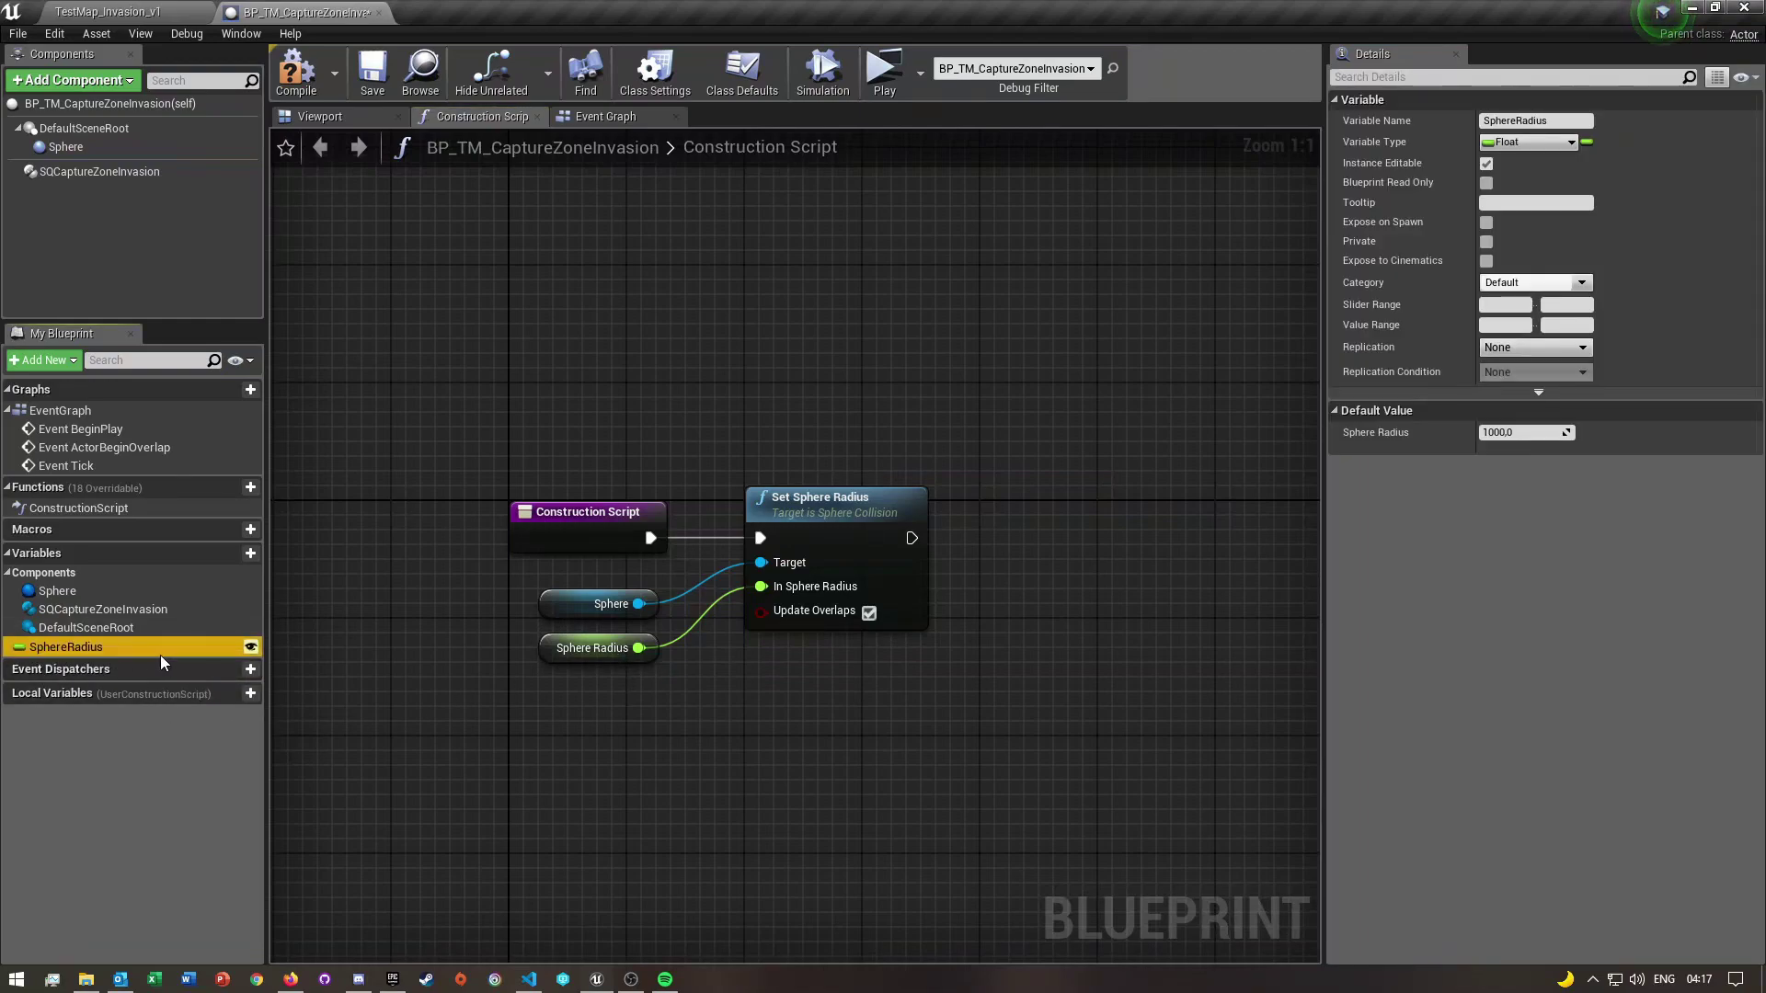
left_click(98, 650)
left_click(166, 667)
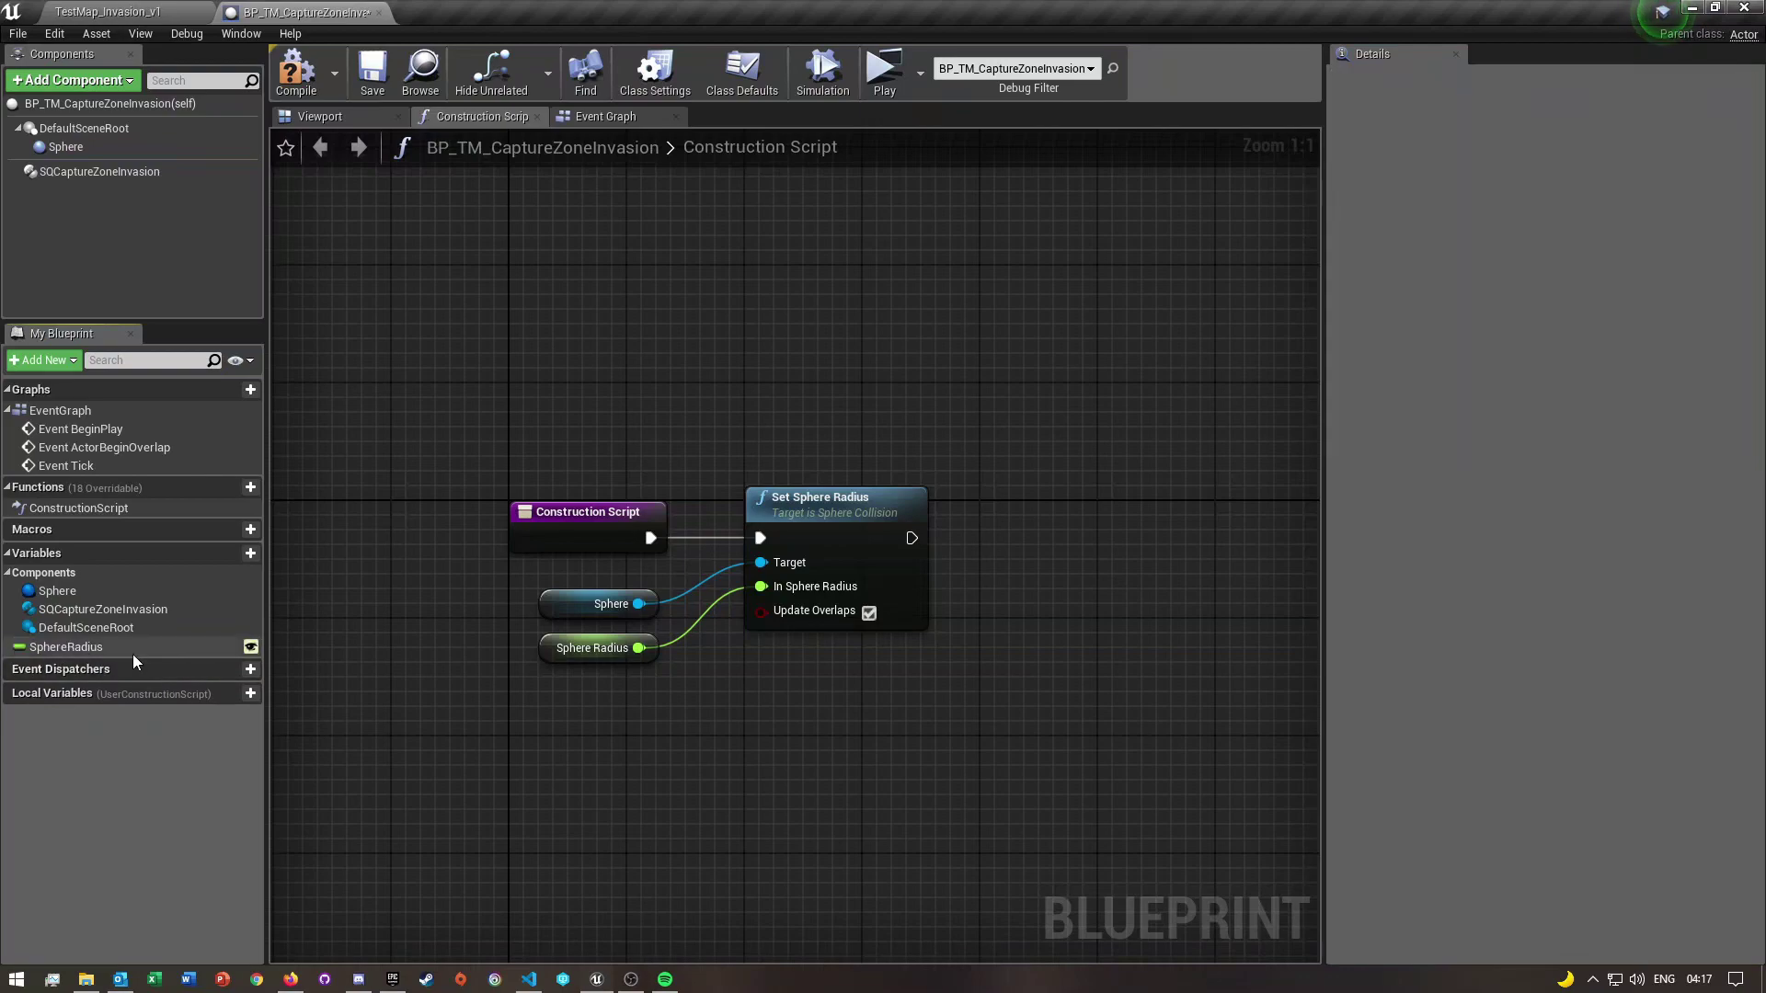
left_click(593, 649)
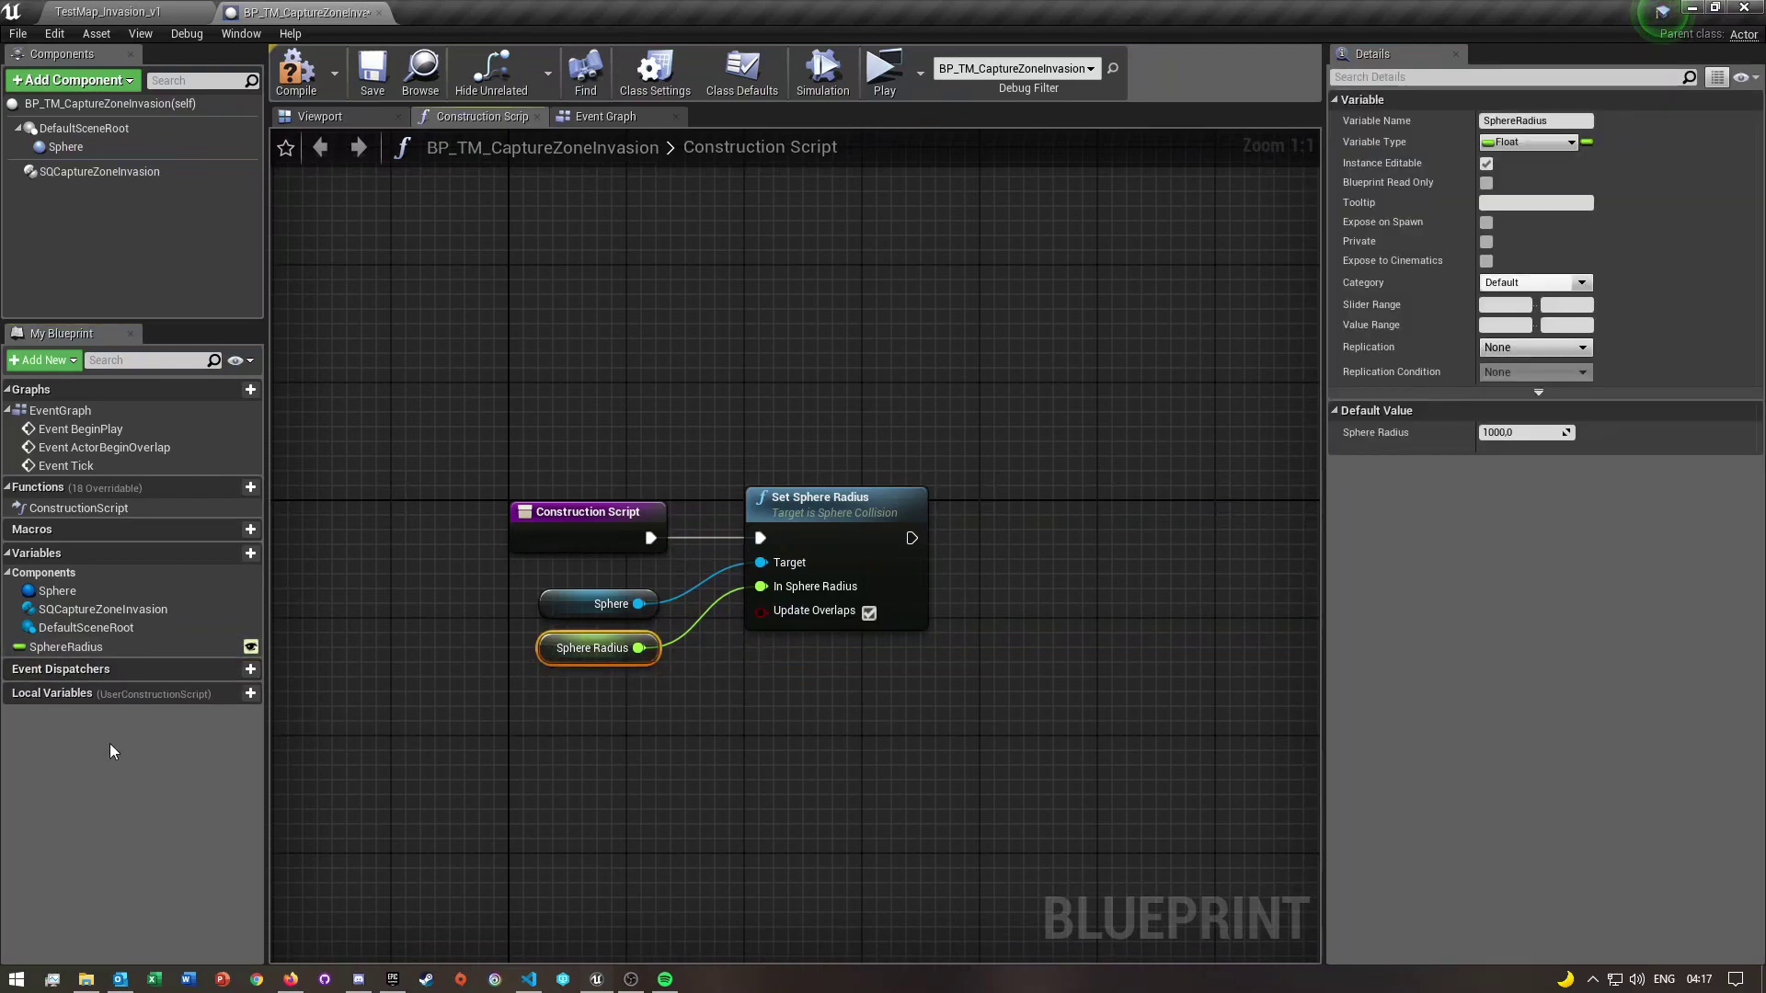
left_click(92, 650)
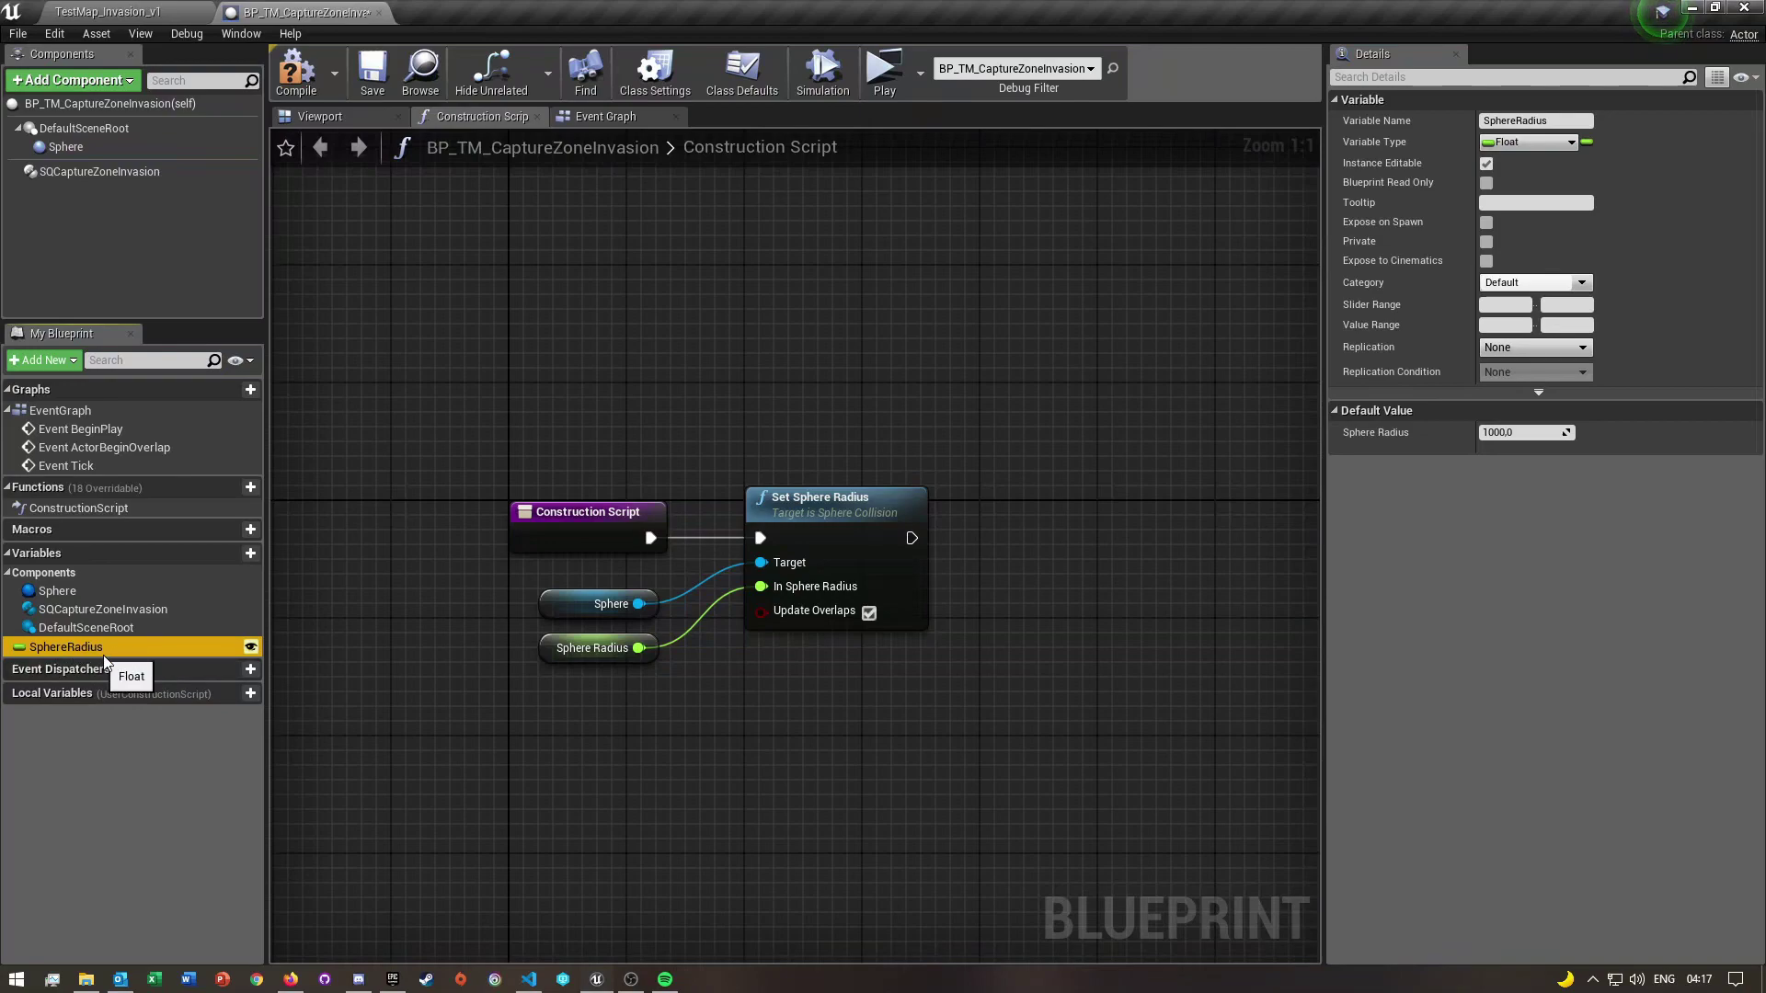
left_click(1487, 164)
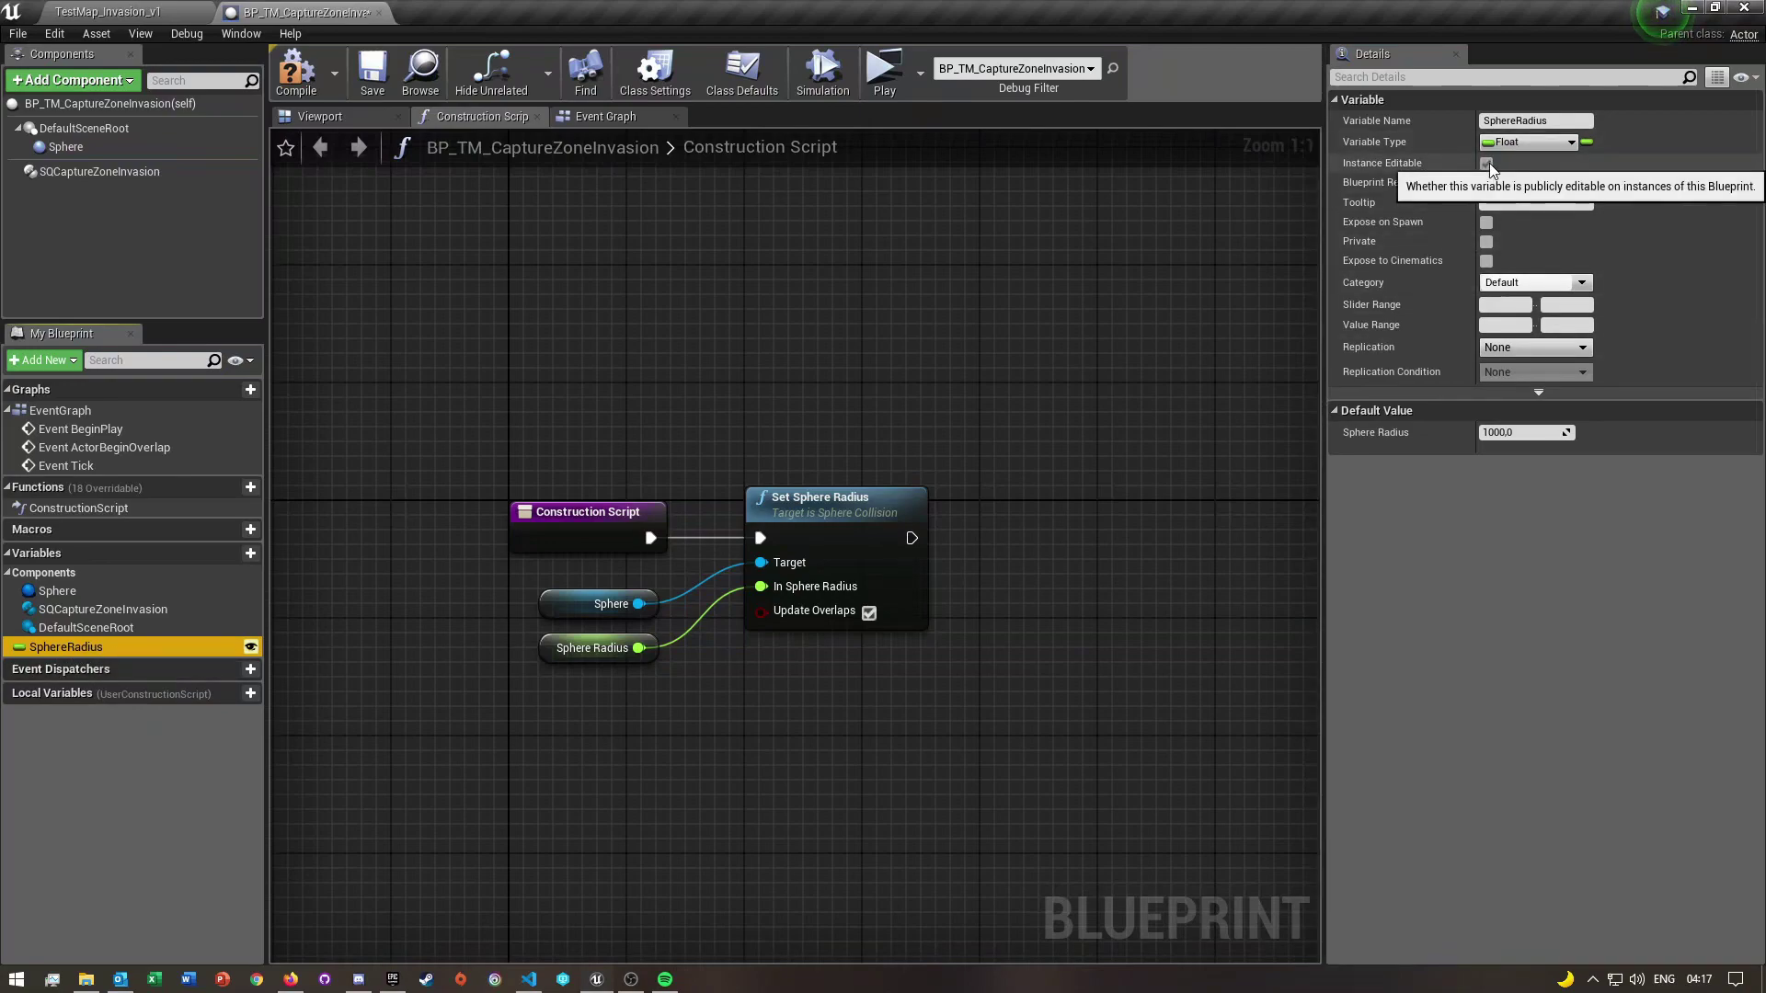
left_click(1487, 164)
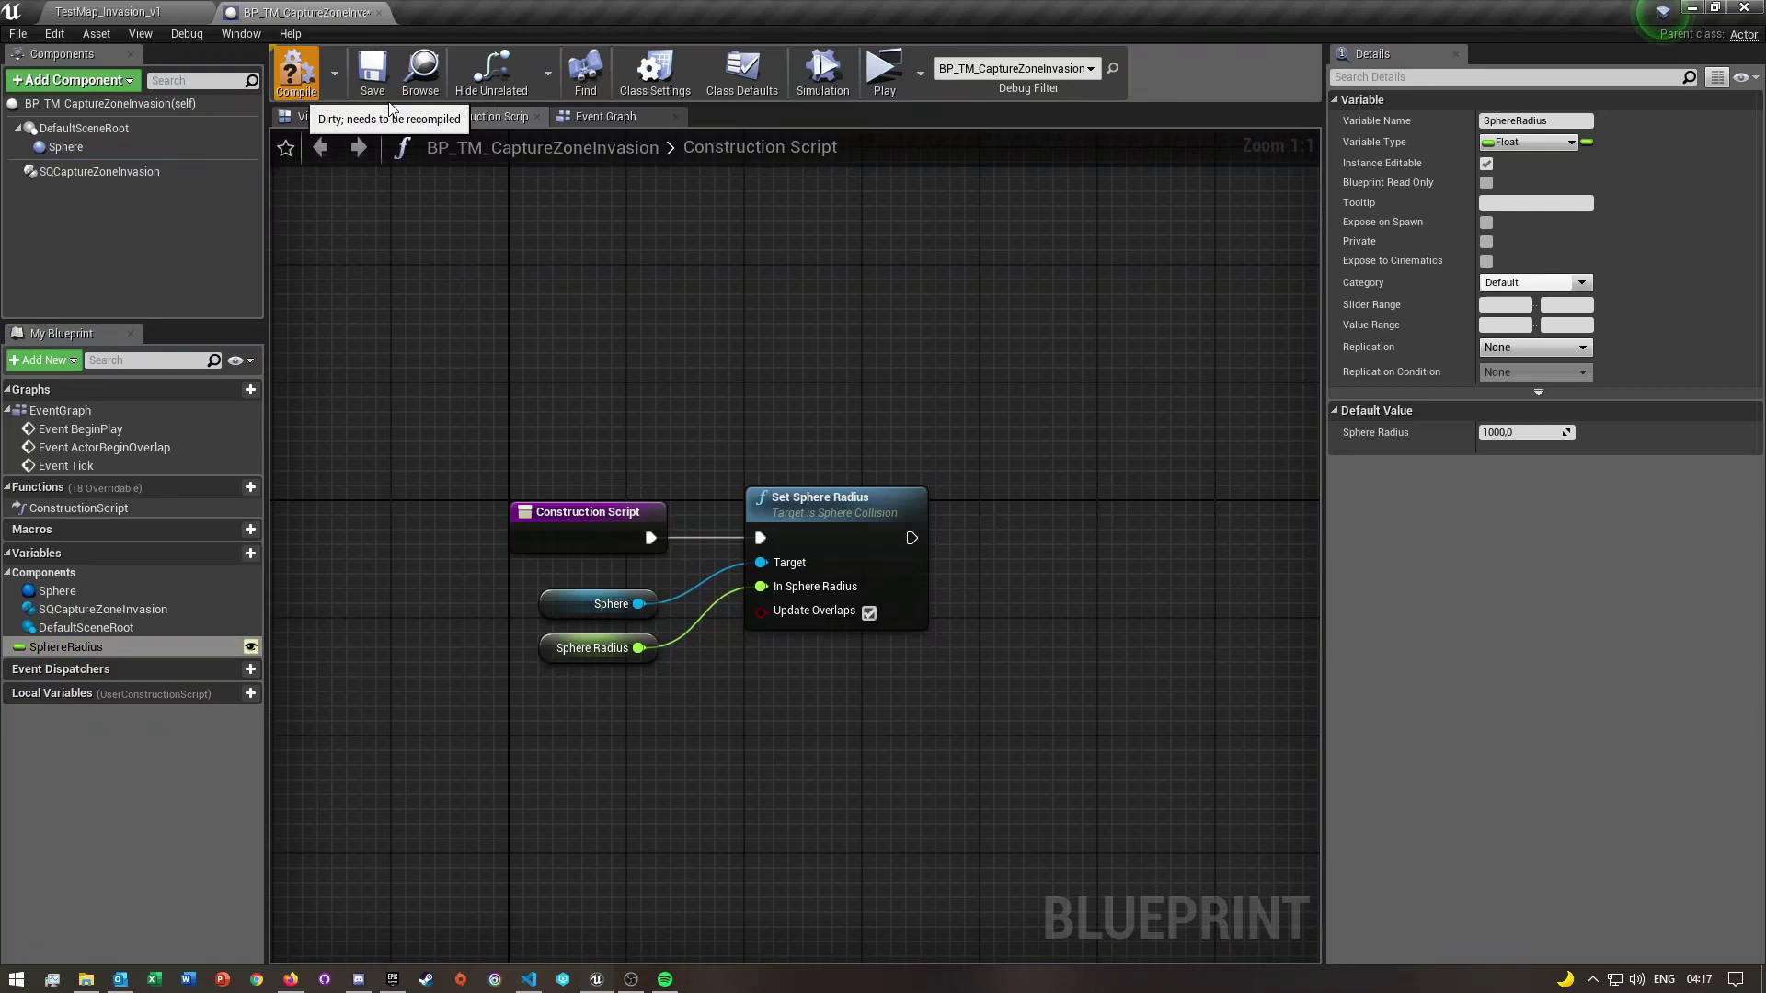
left_click(293, 77)
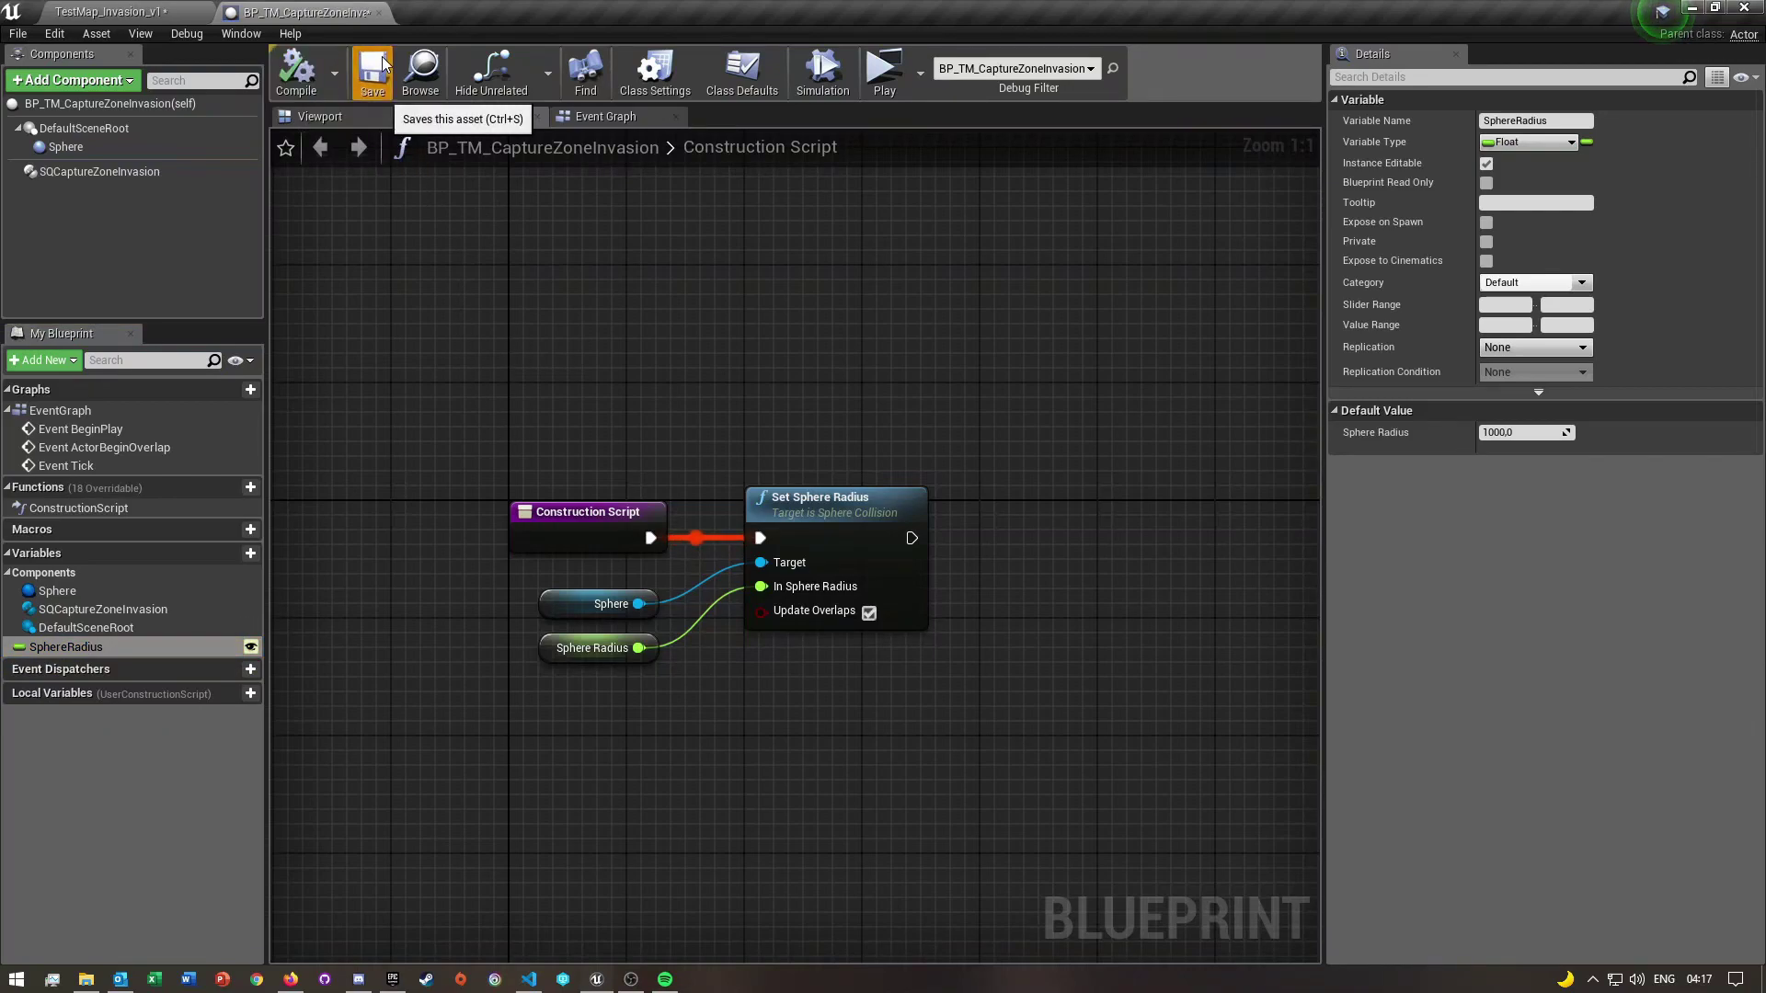
Close the blueprint editor and select RUS Main, SANDF_Main and BP_InvasionGraph in the Outliner
left_click(379, 12)
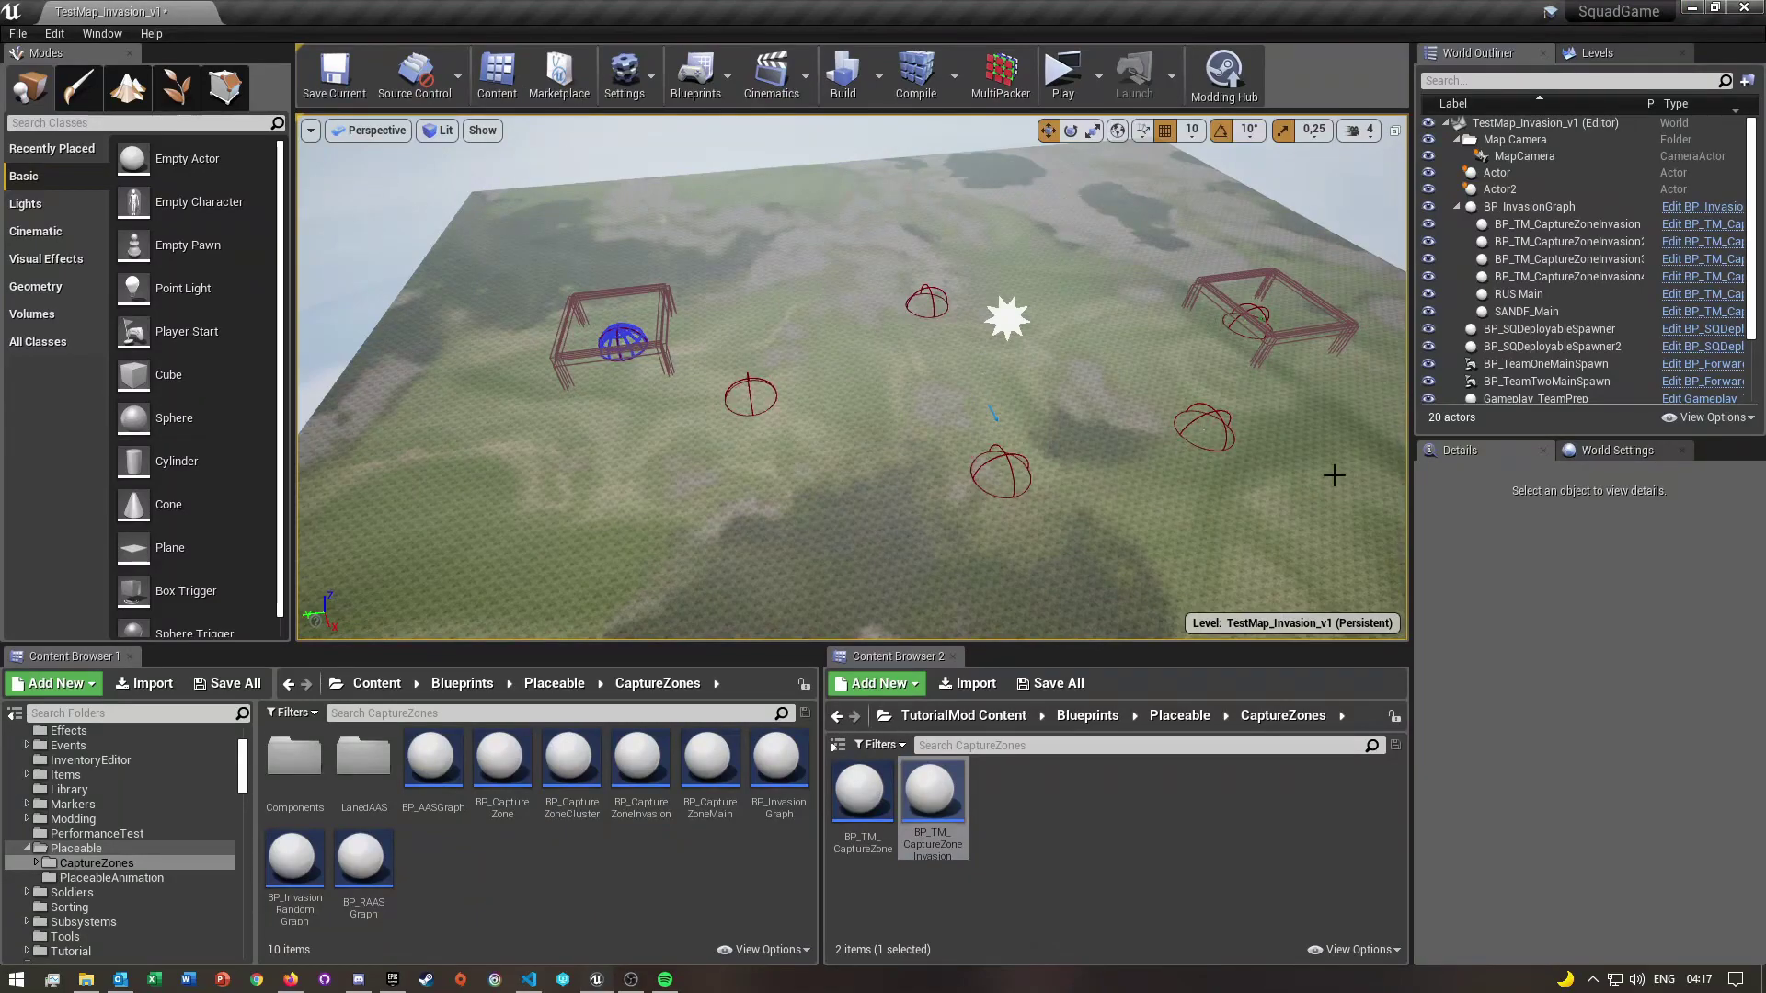
mouse_move(871, 502)
right_mouse_down()
mouse_move(855, 508)
mouse_move(874, 503)
right_mouse_up()
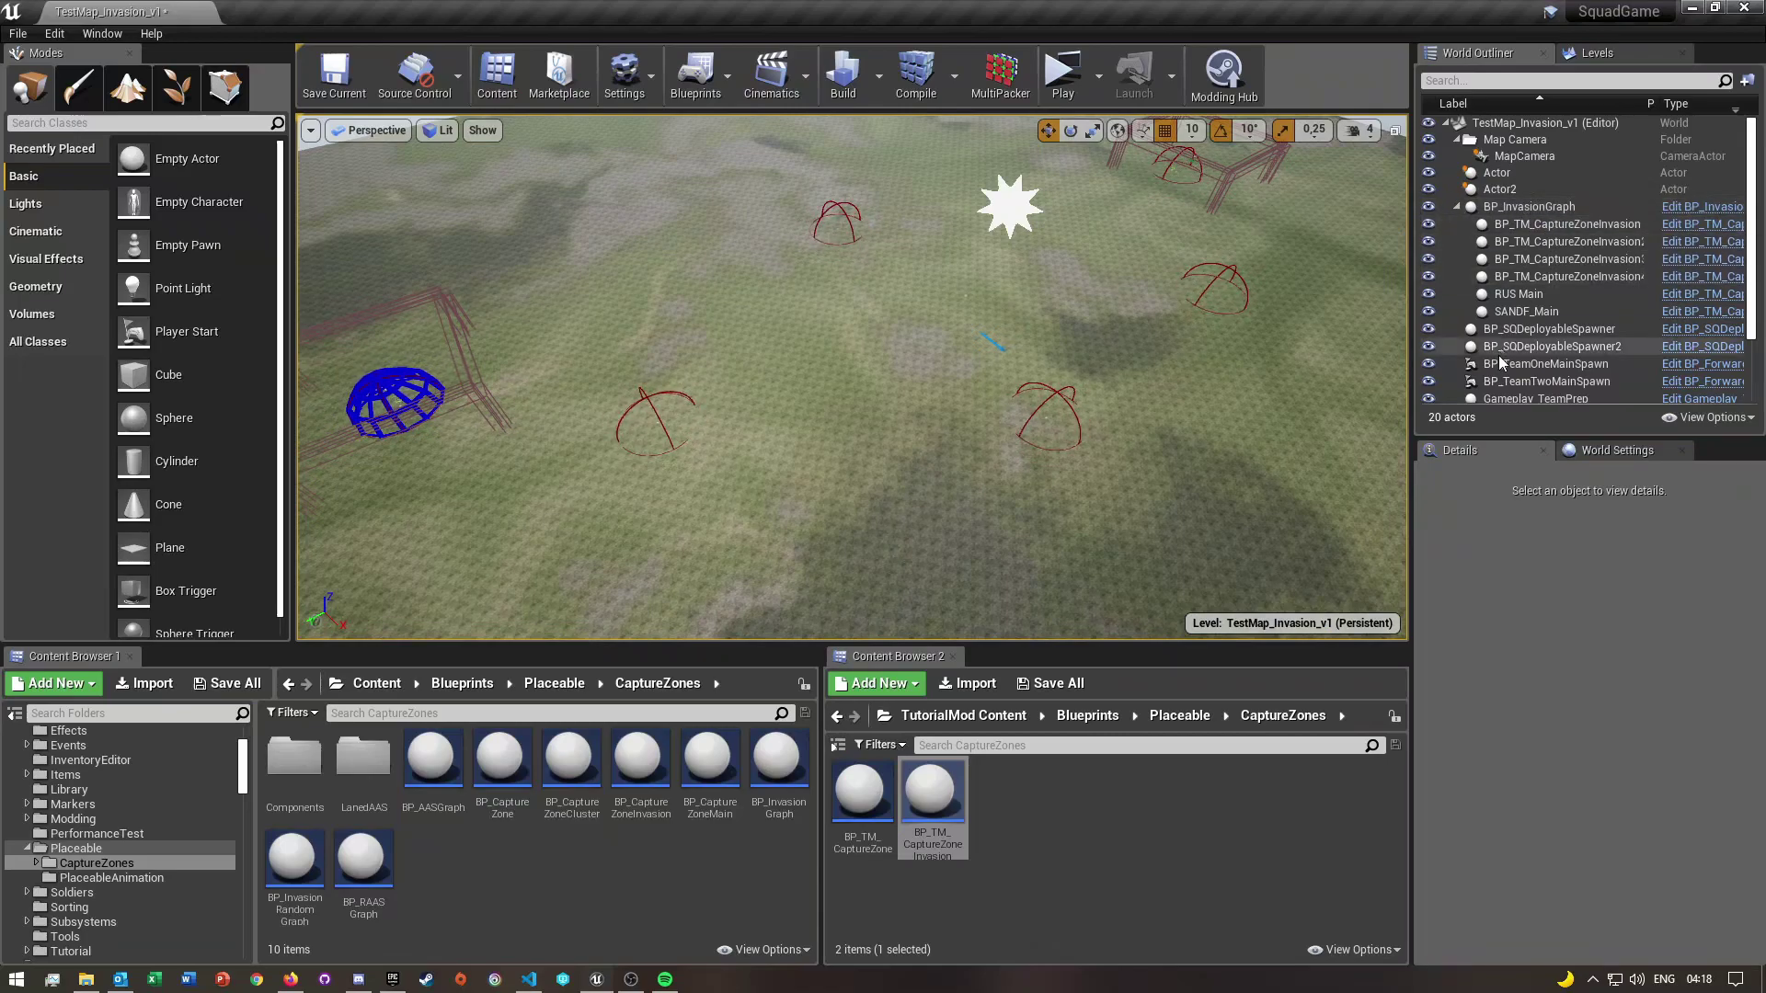
left_click(1560, 296)
left_click(1558, 315, "shift")
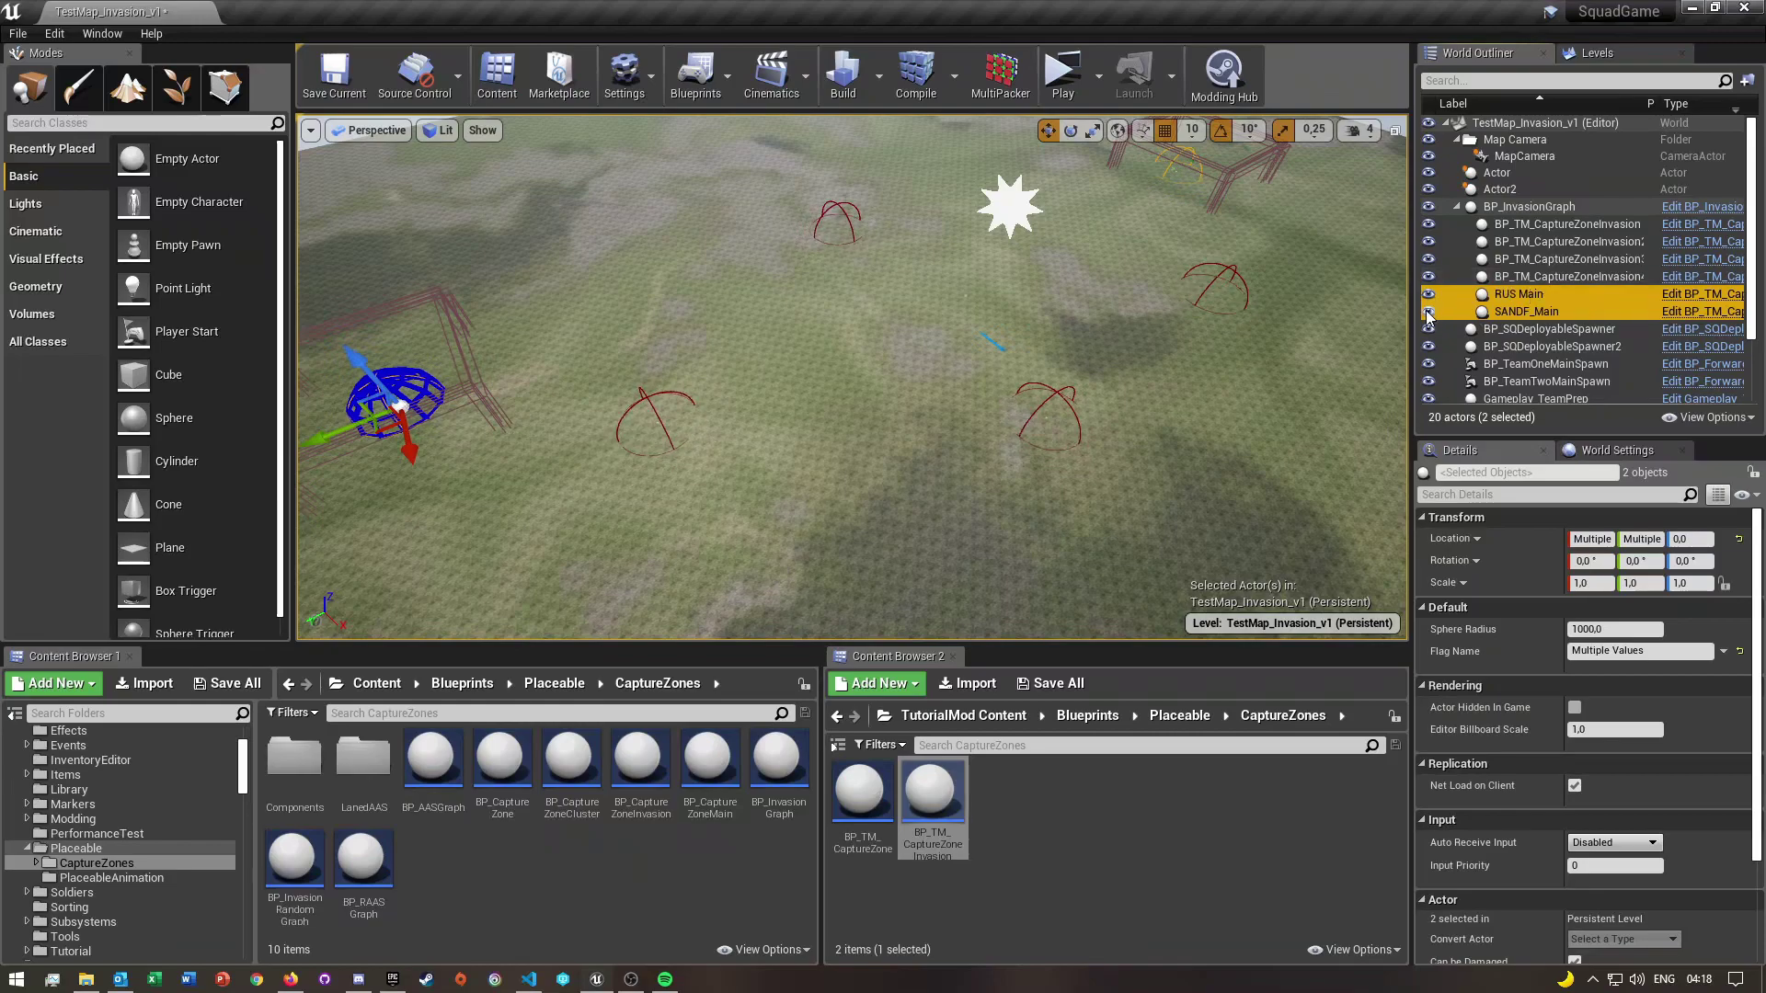
left_click(1526, 206)
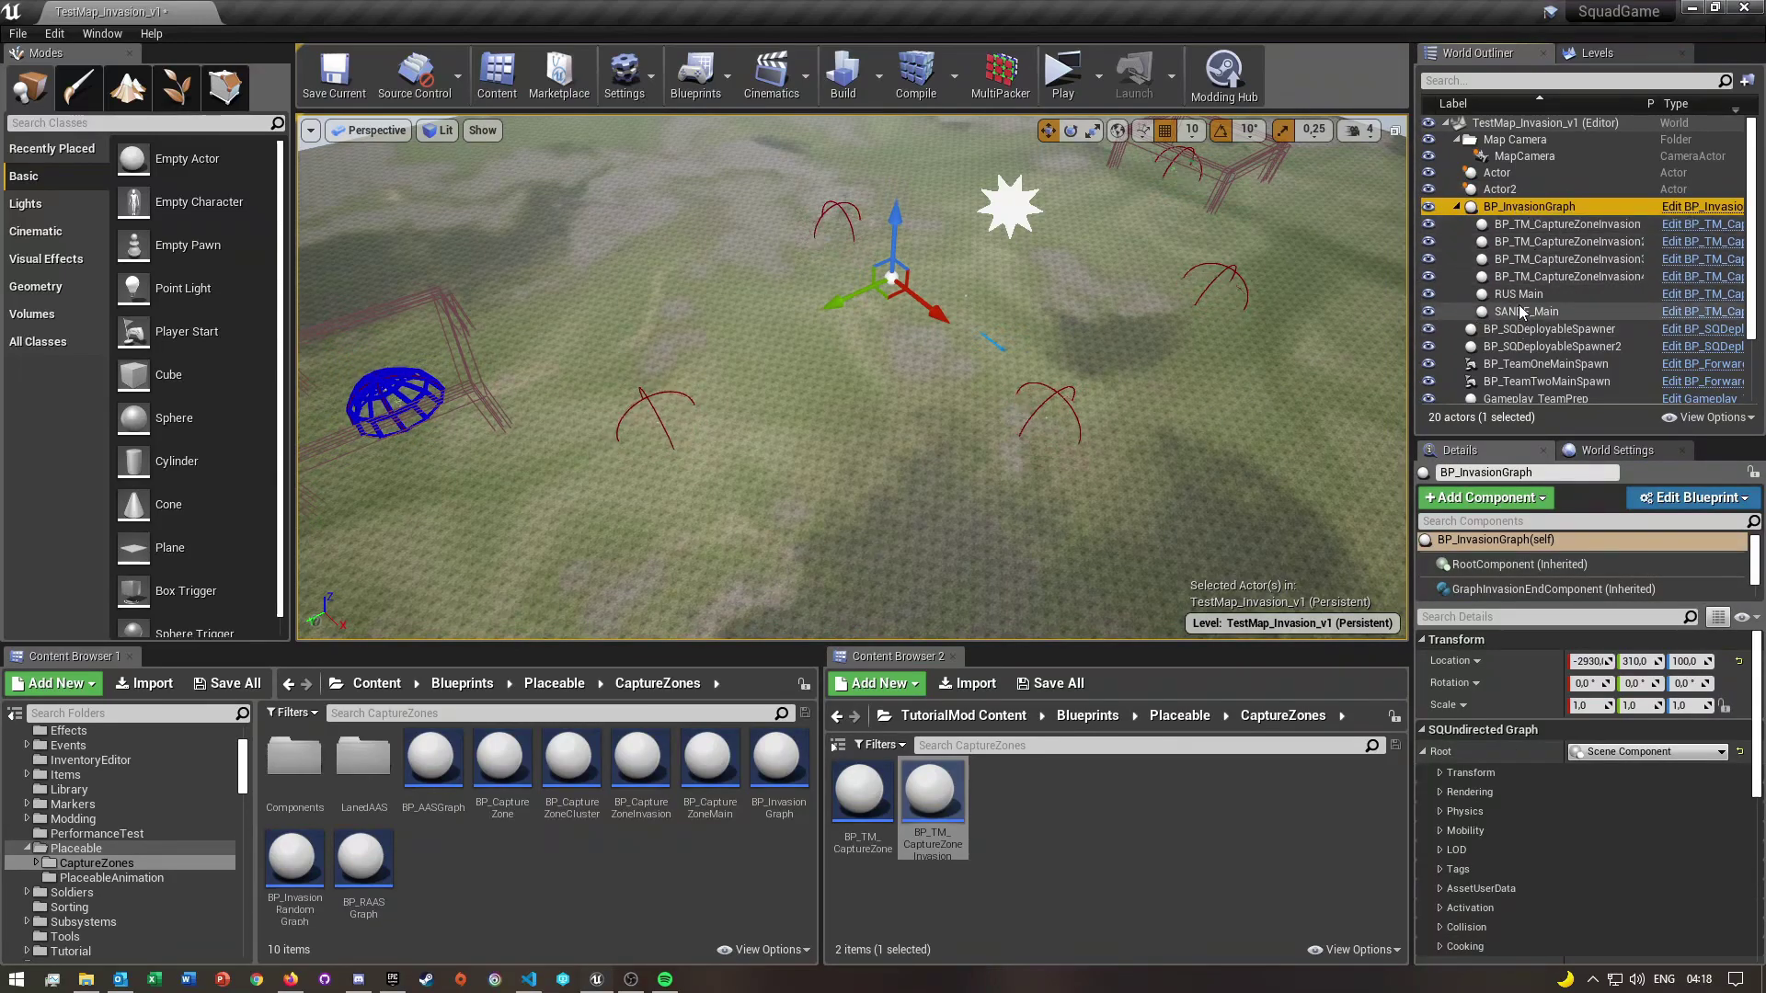
Place a second BP_InvasionGraph copy into the level
left_click(1067, 872)
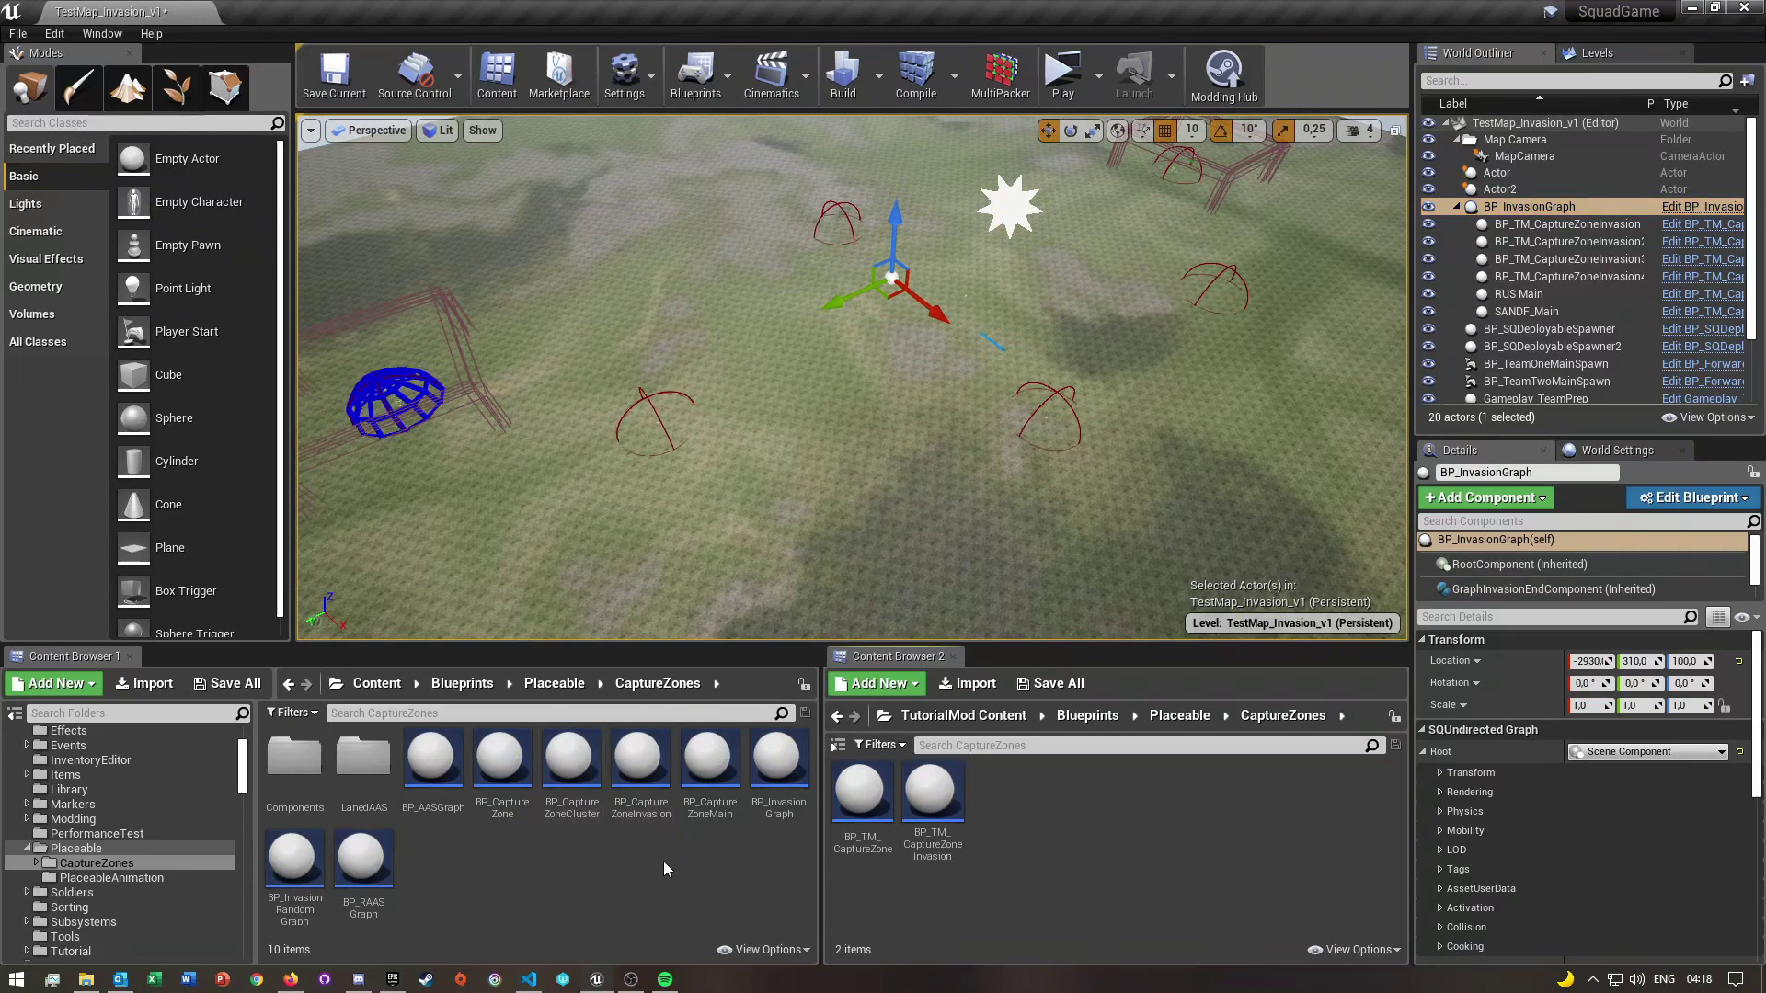
mouse_move(639, 773)
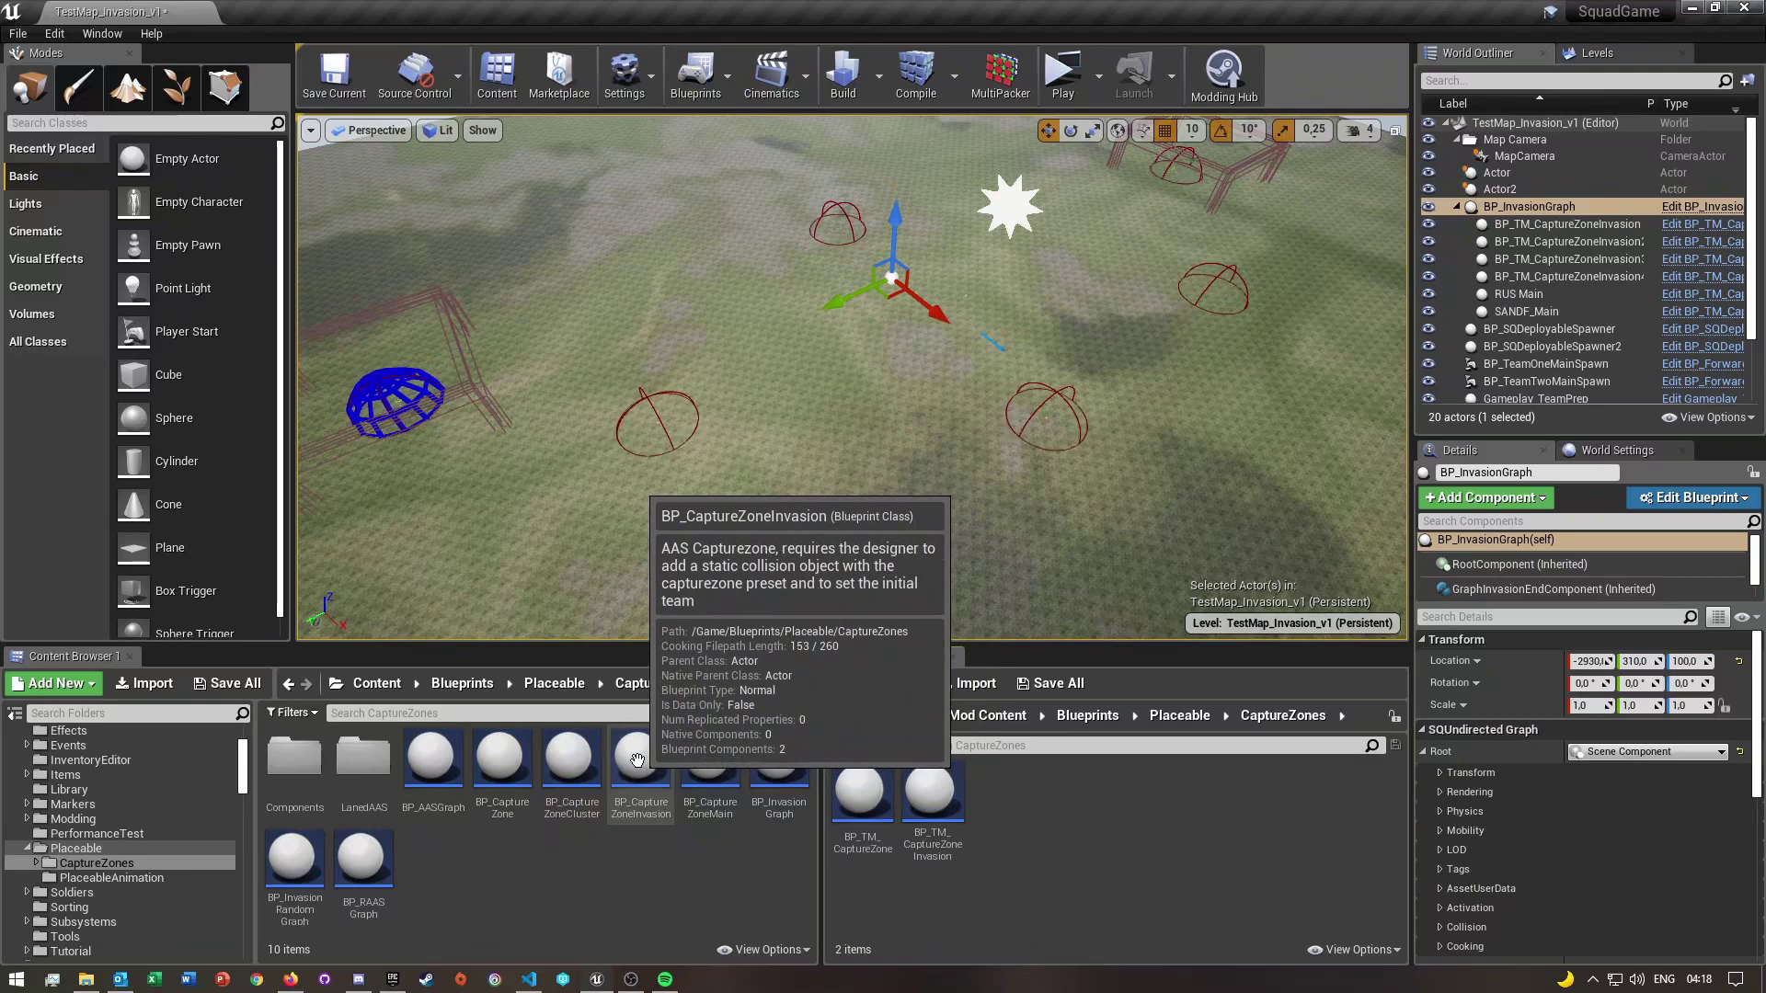
mouse_move(783, 772)
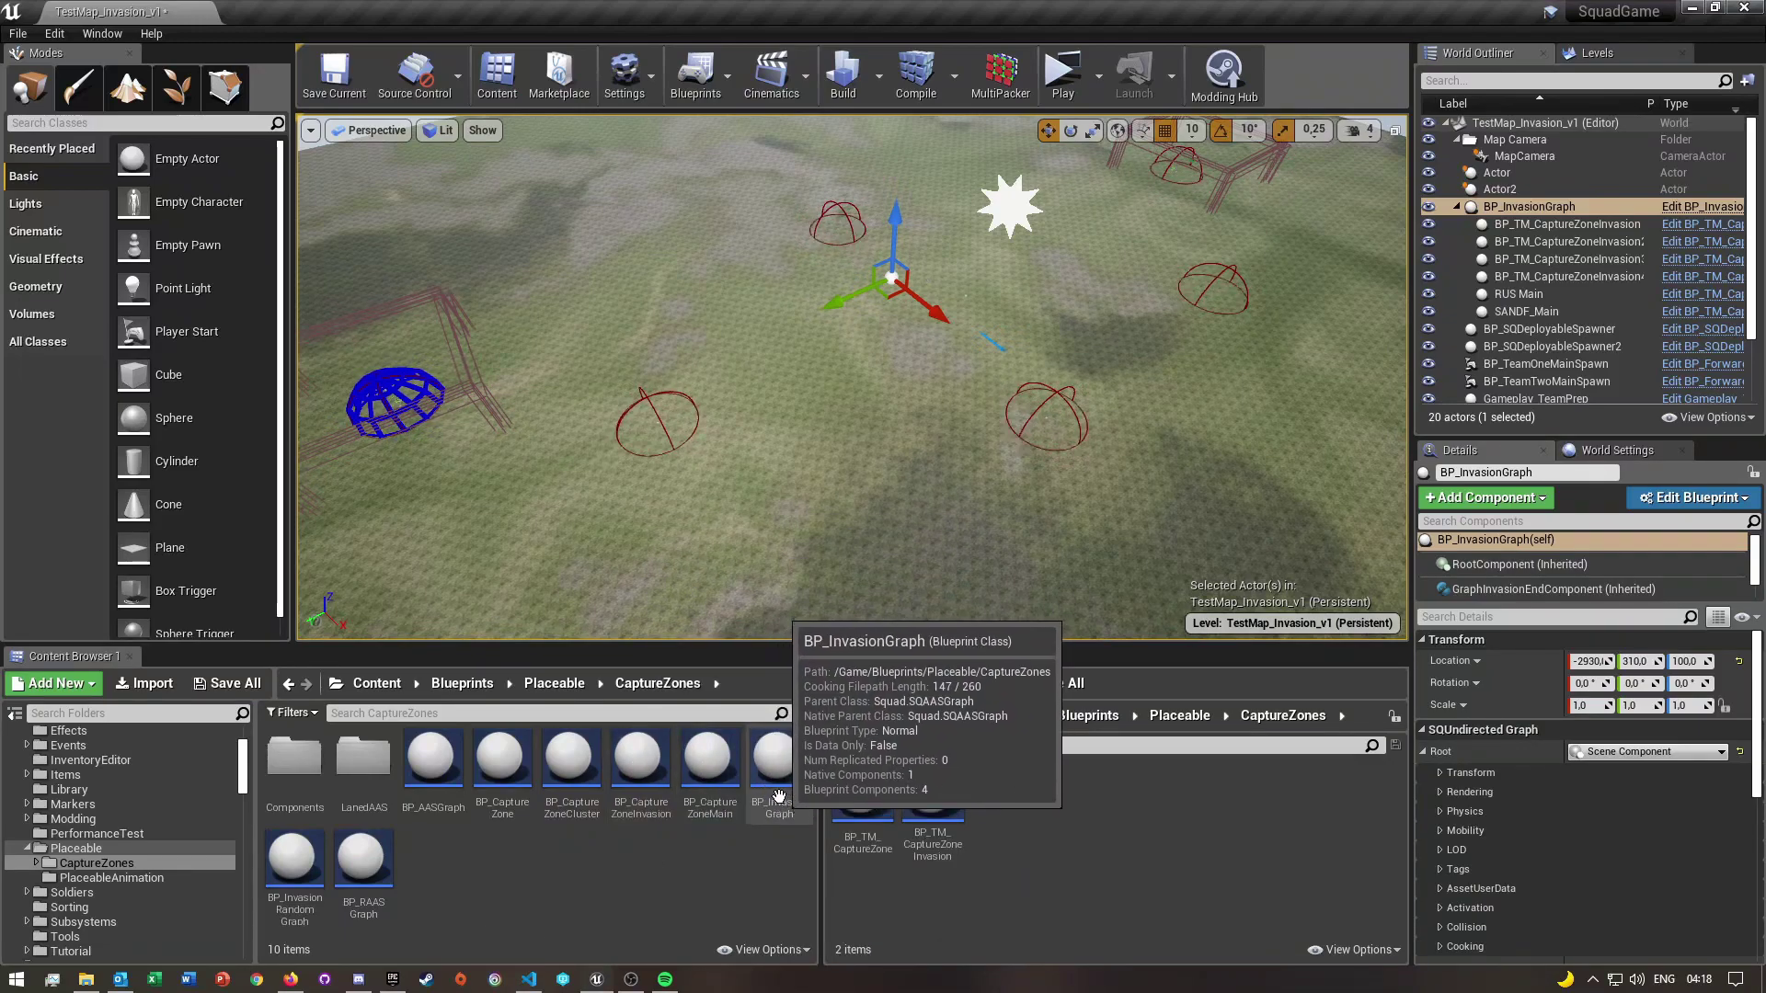
left_click_drag(783, 773, 857, 507)
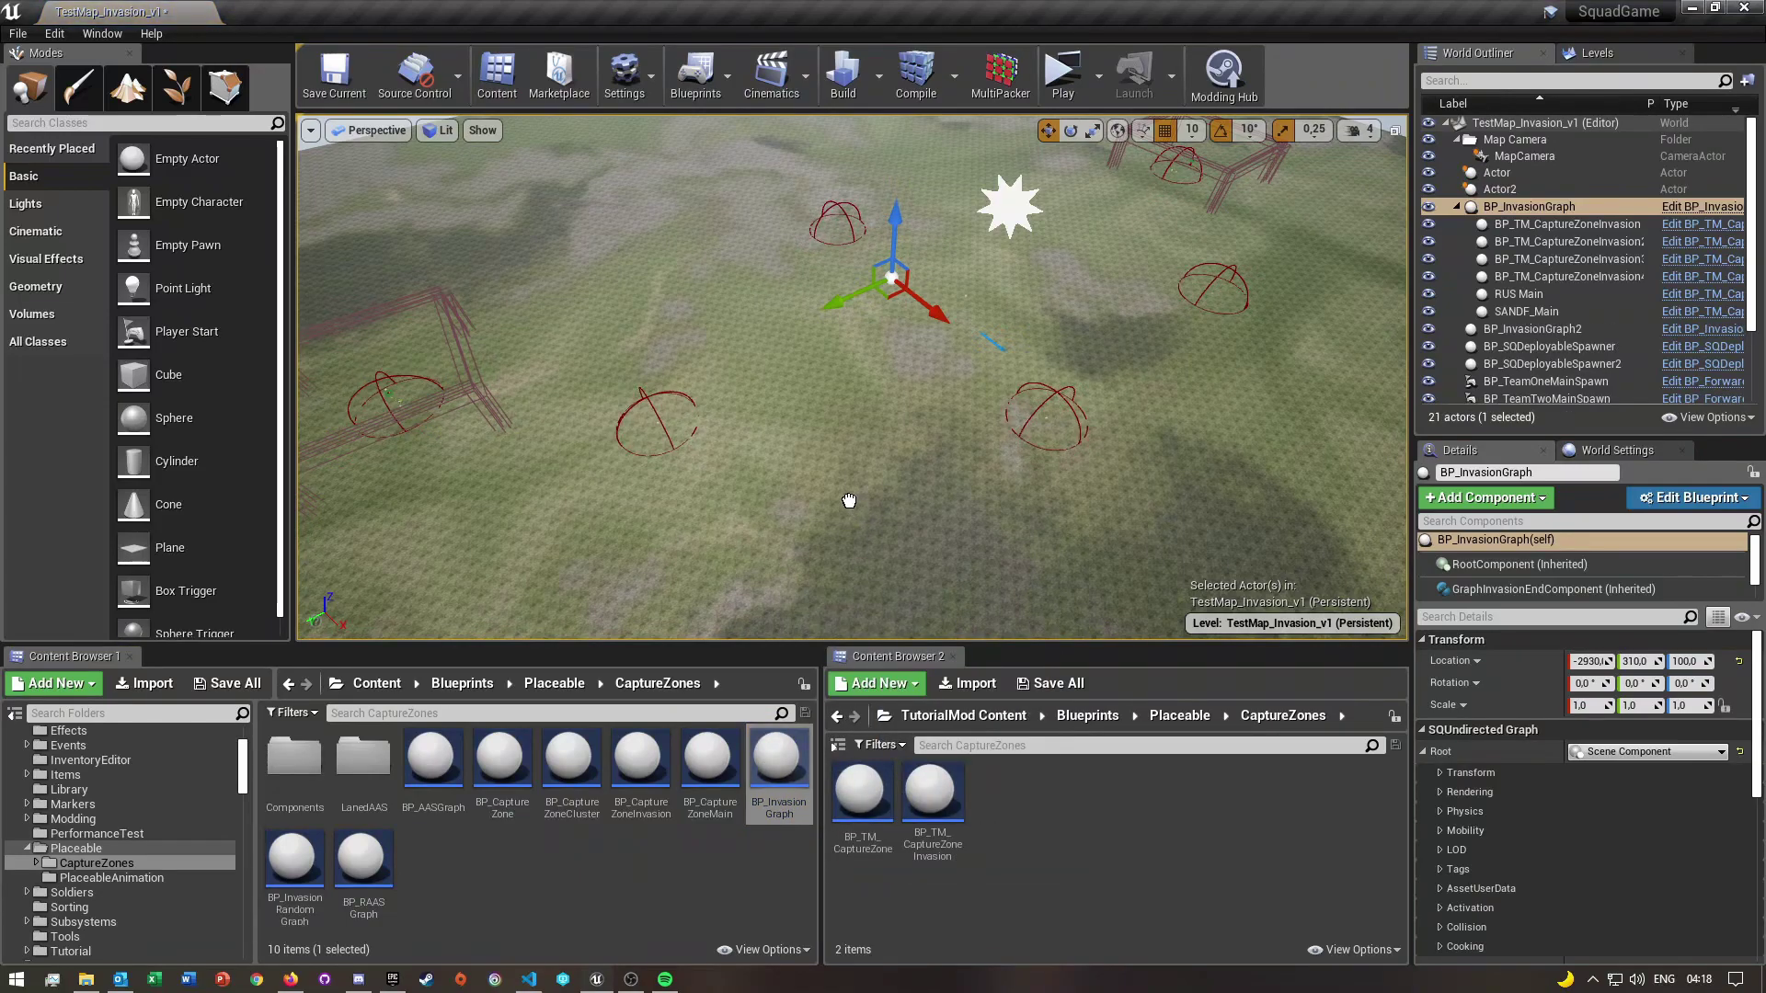
Delete the extra BP_InvasionGraph2 actor
right_click(1517, 331)
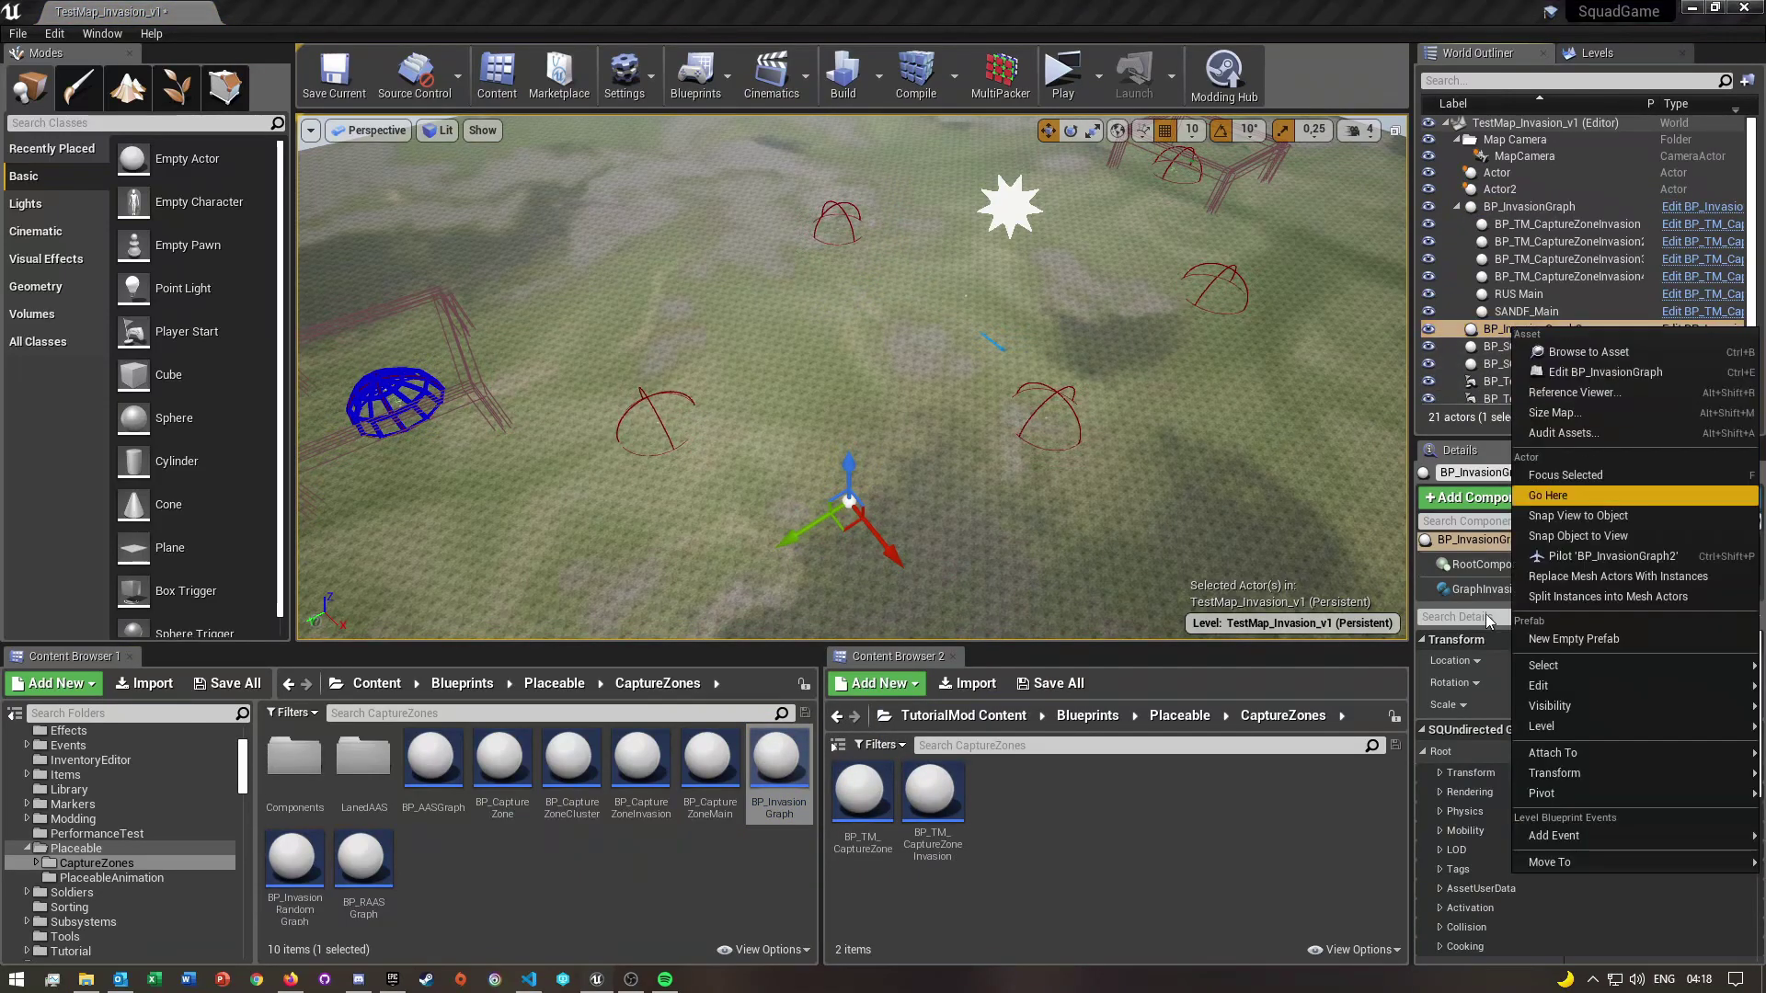
mouse_move(1545, 726)
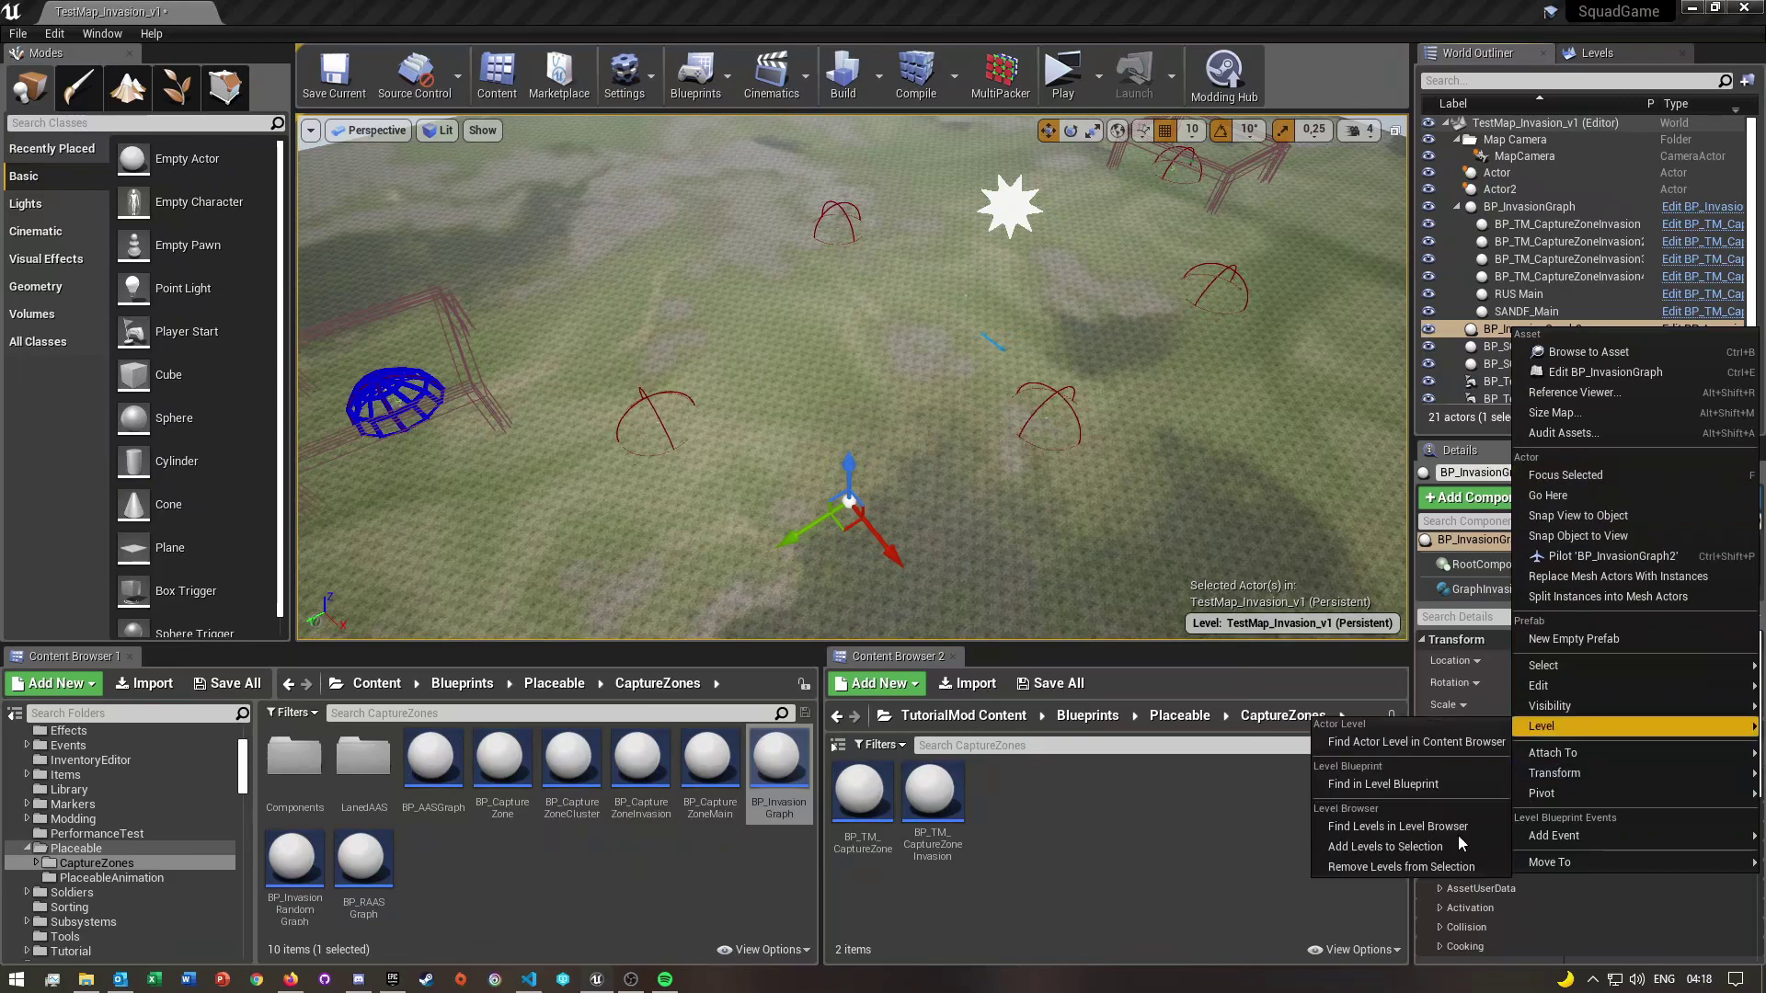
left_click(1536, 329)
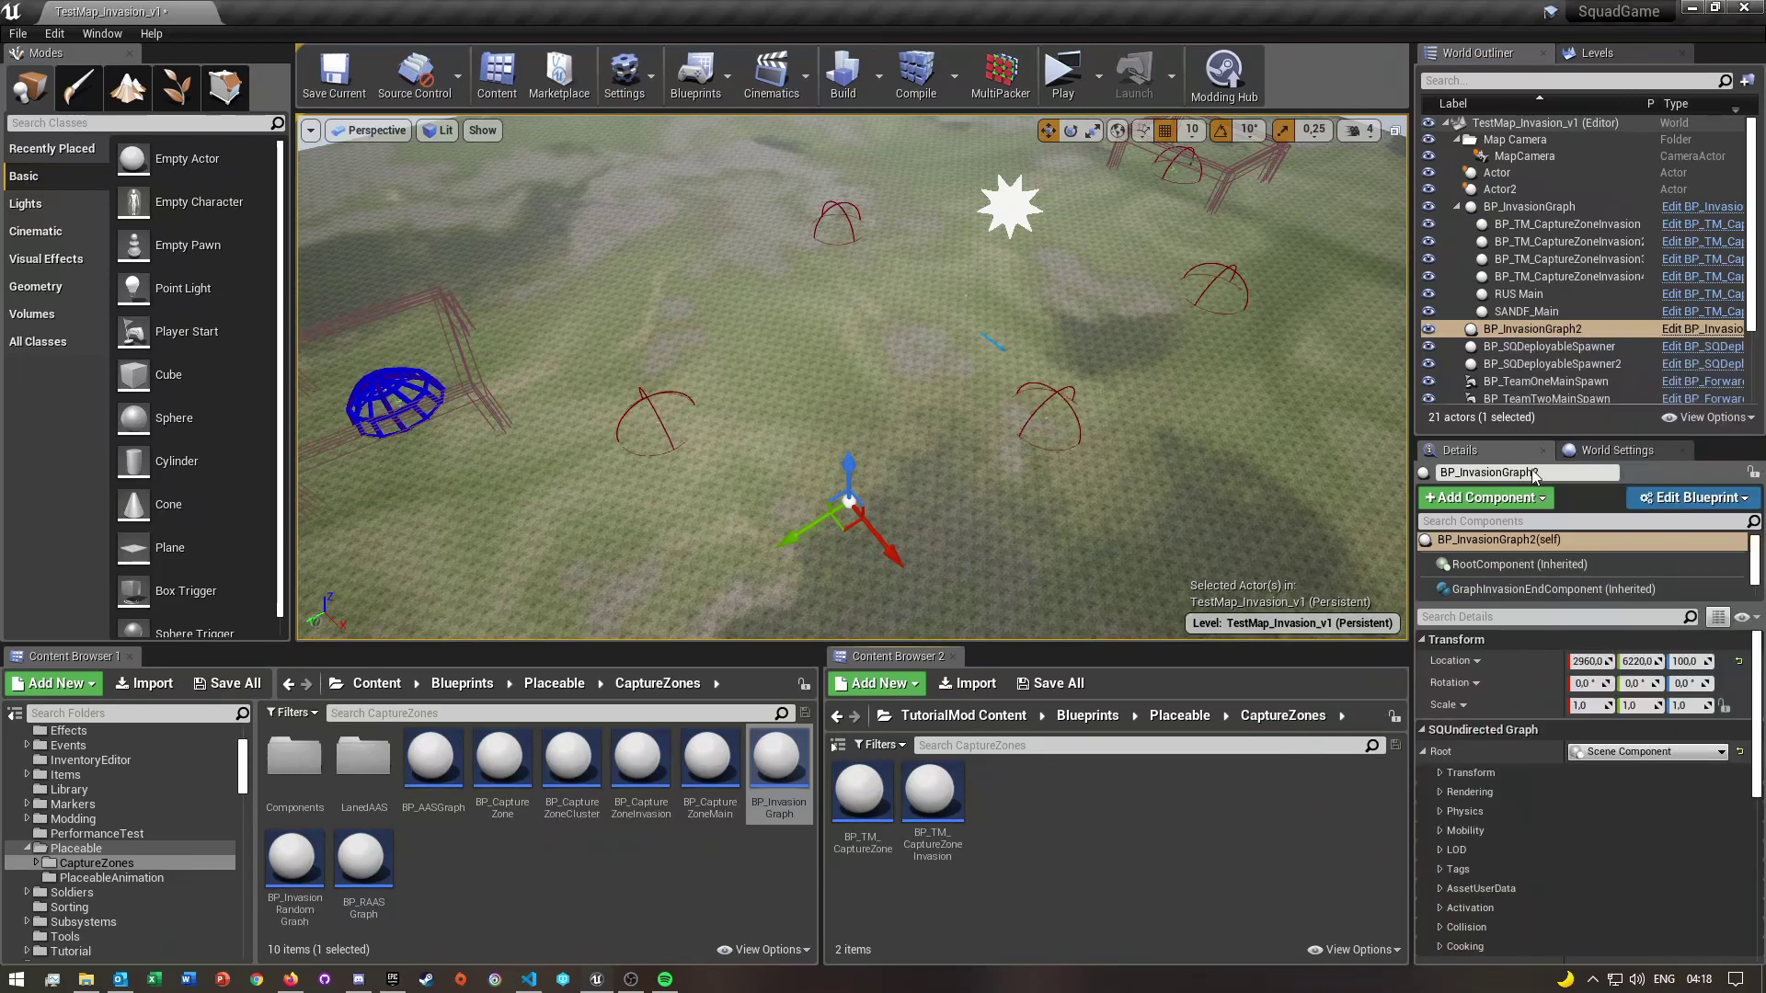
left_click(1536, 330)
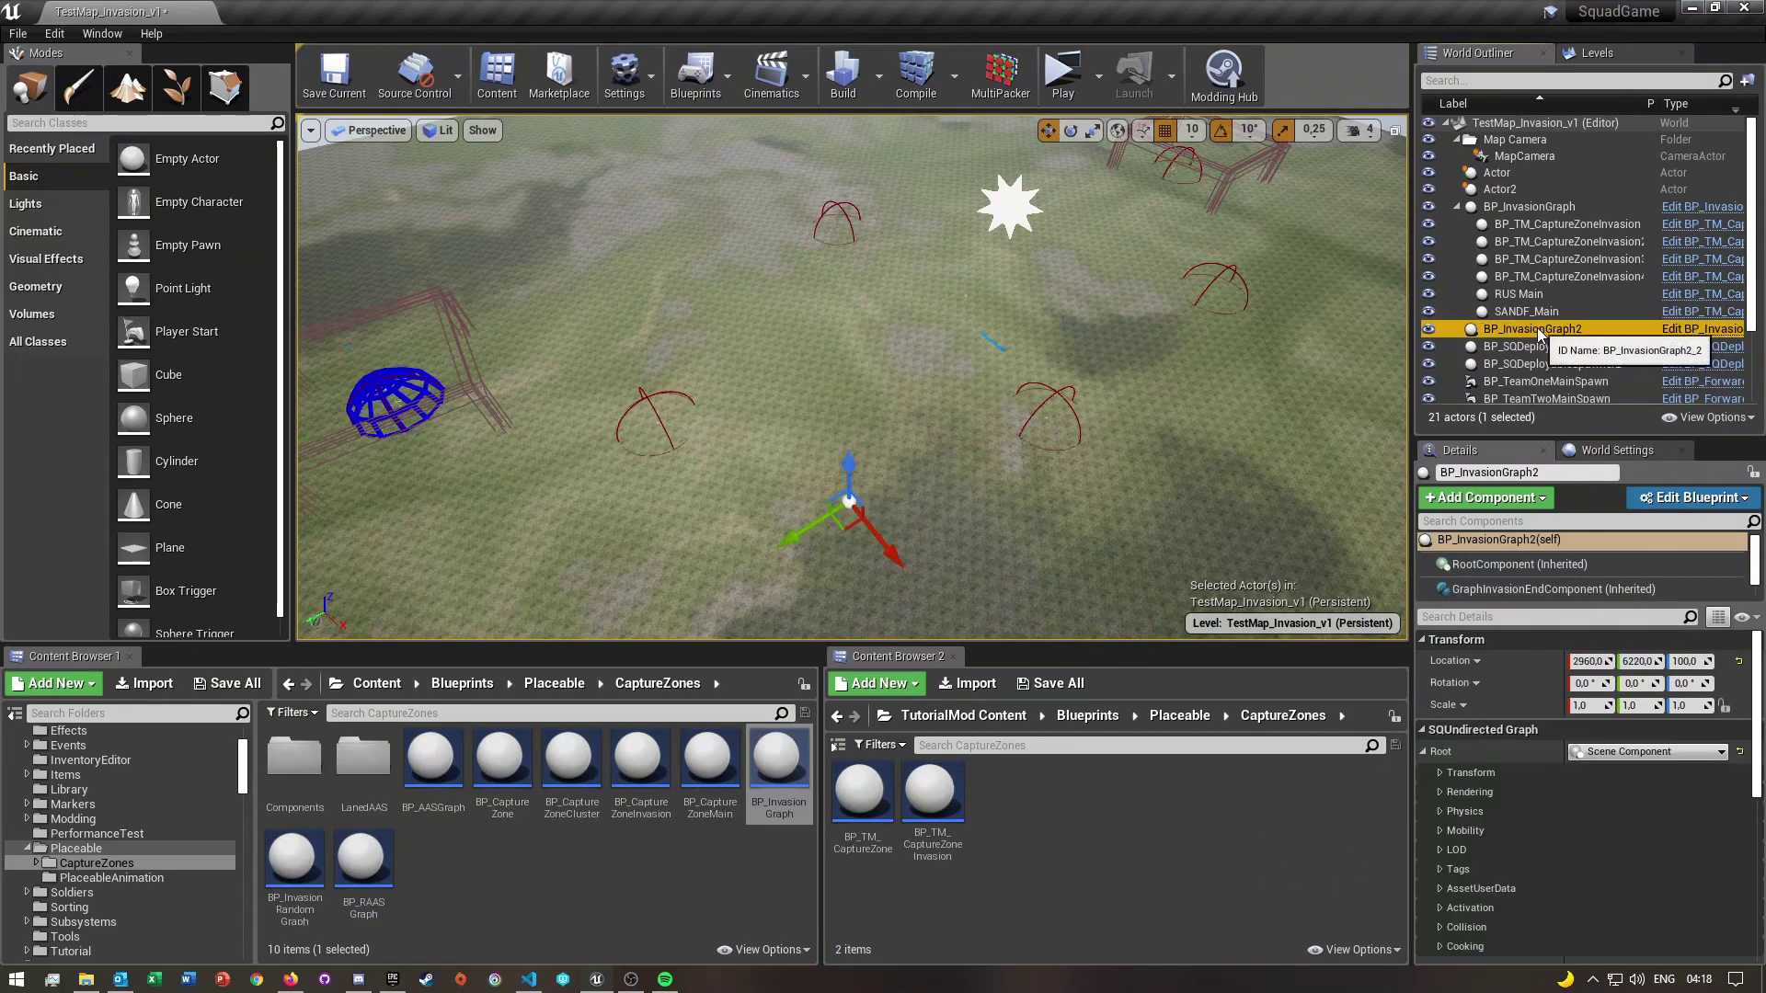
key("Delete")
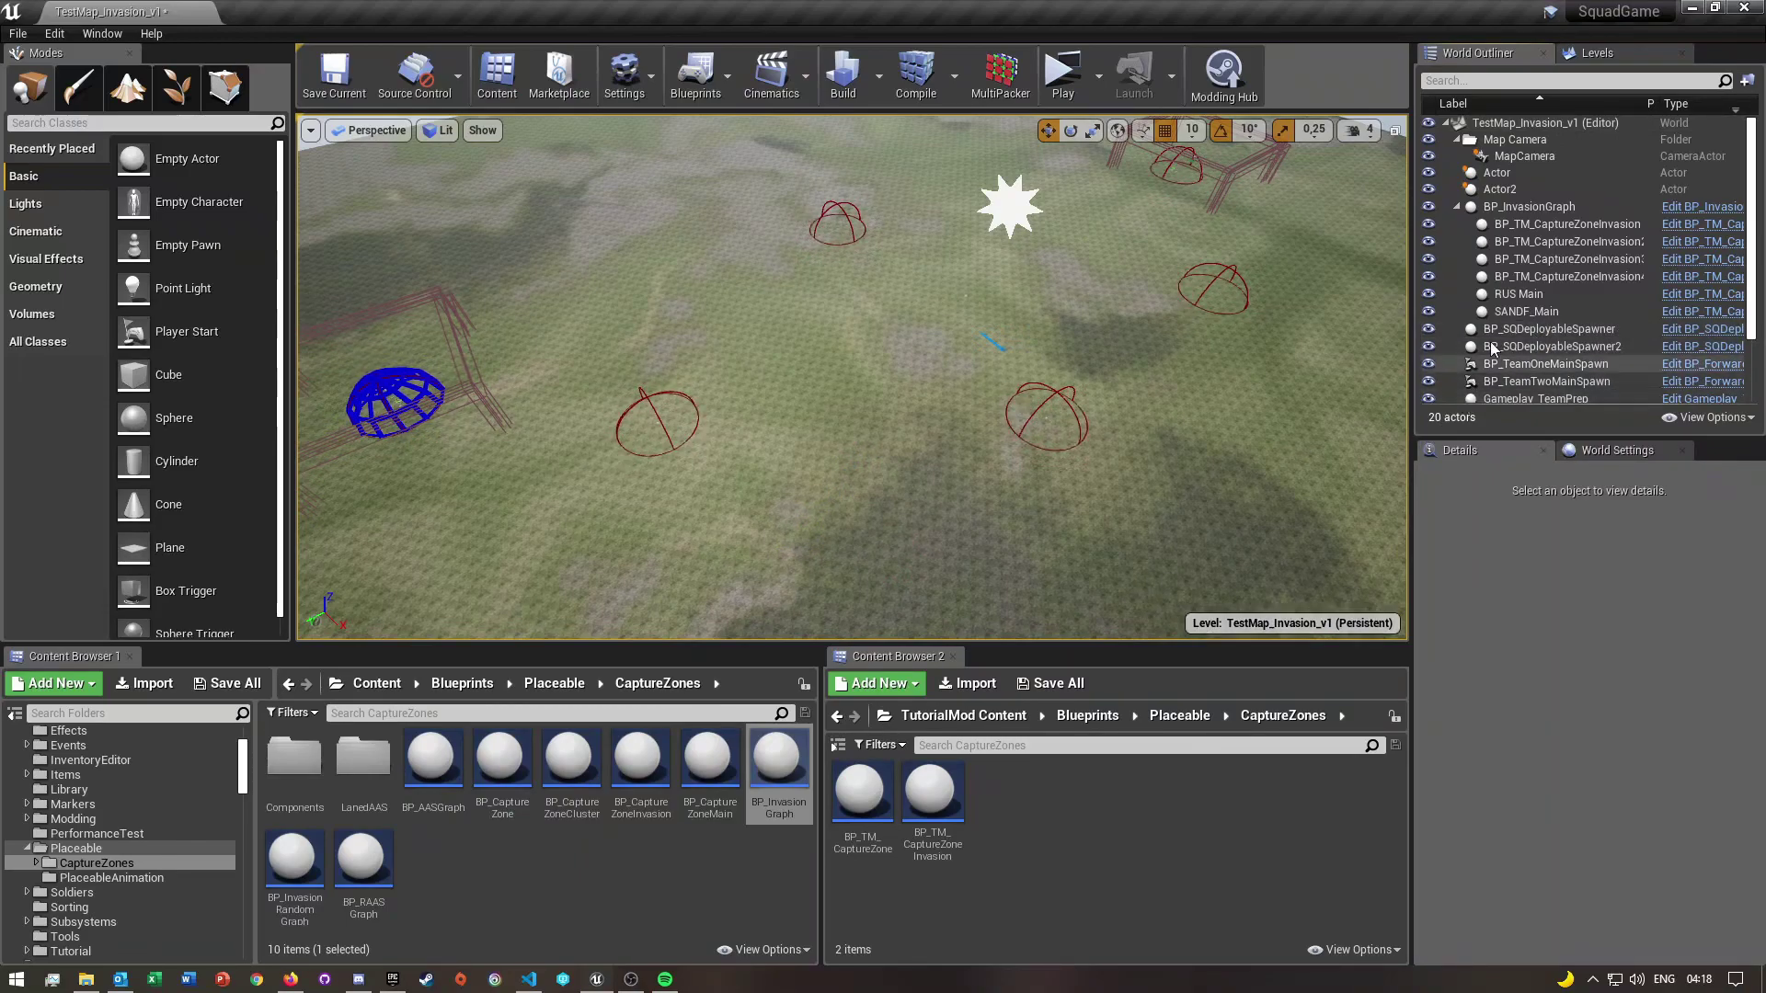
Place a trial BP_TM_CaptureZoneInvasion in the level, then delete it
left_click(1524, 225)
left_click(1575, 208)
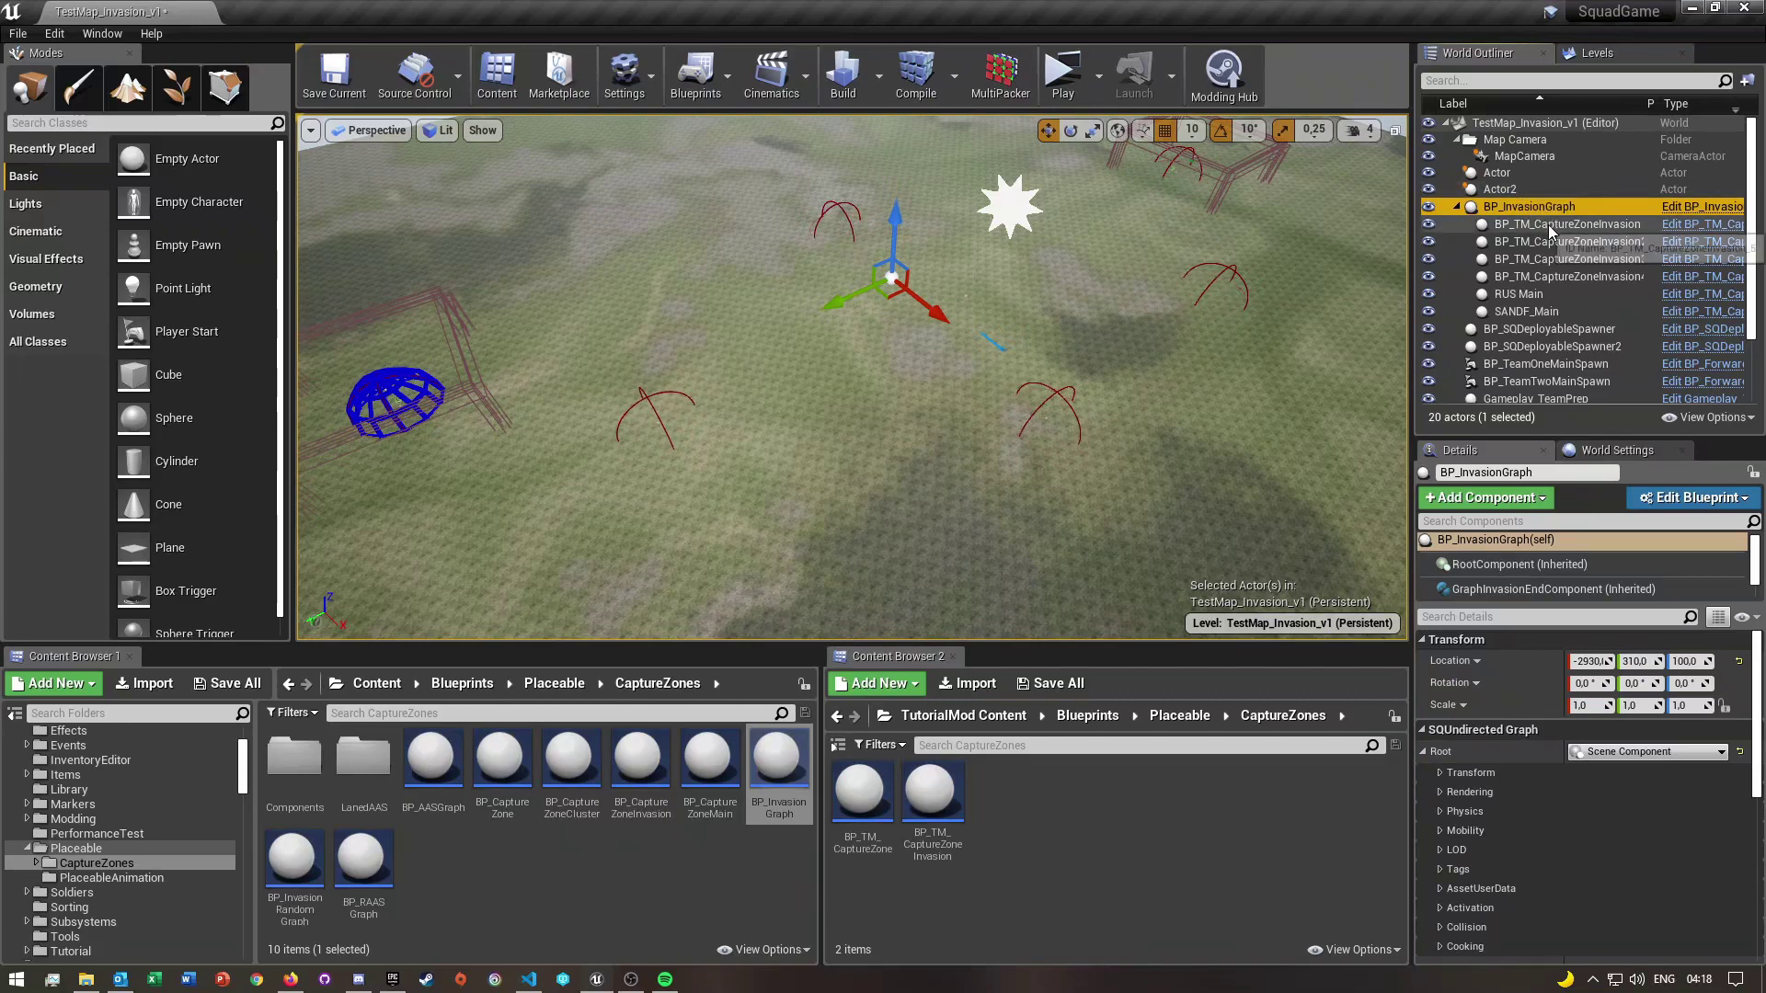
right_click_drag(877, 472, 828, 520)
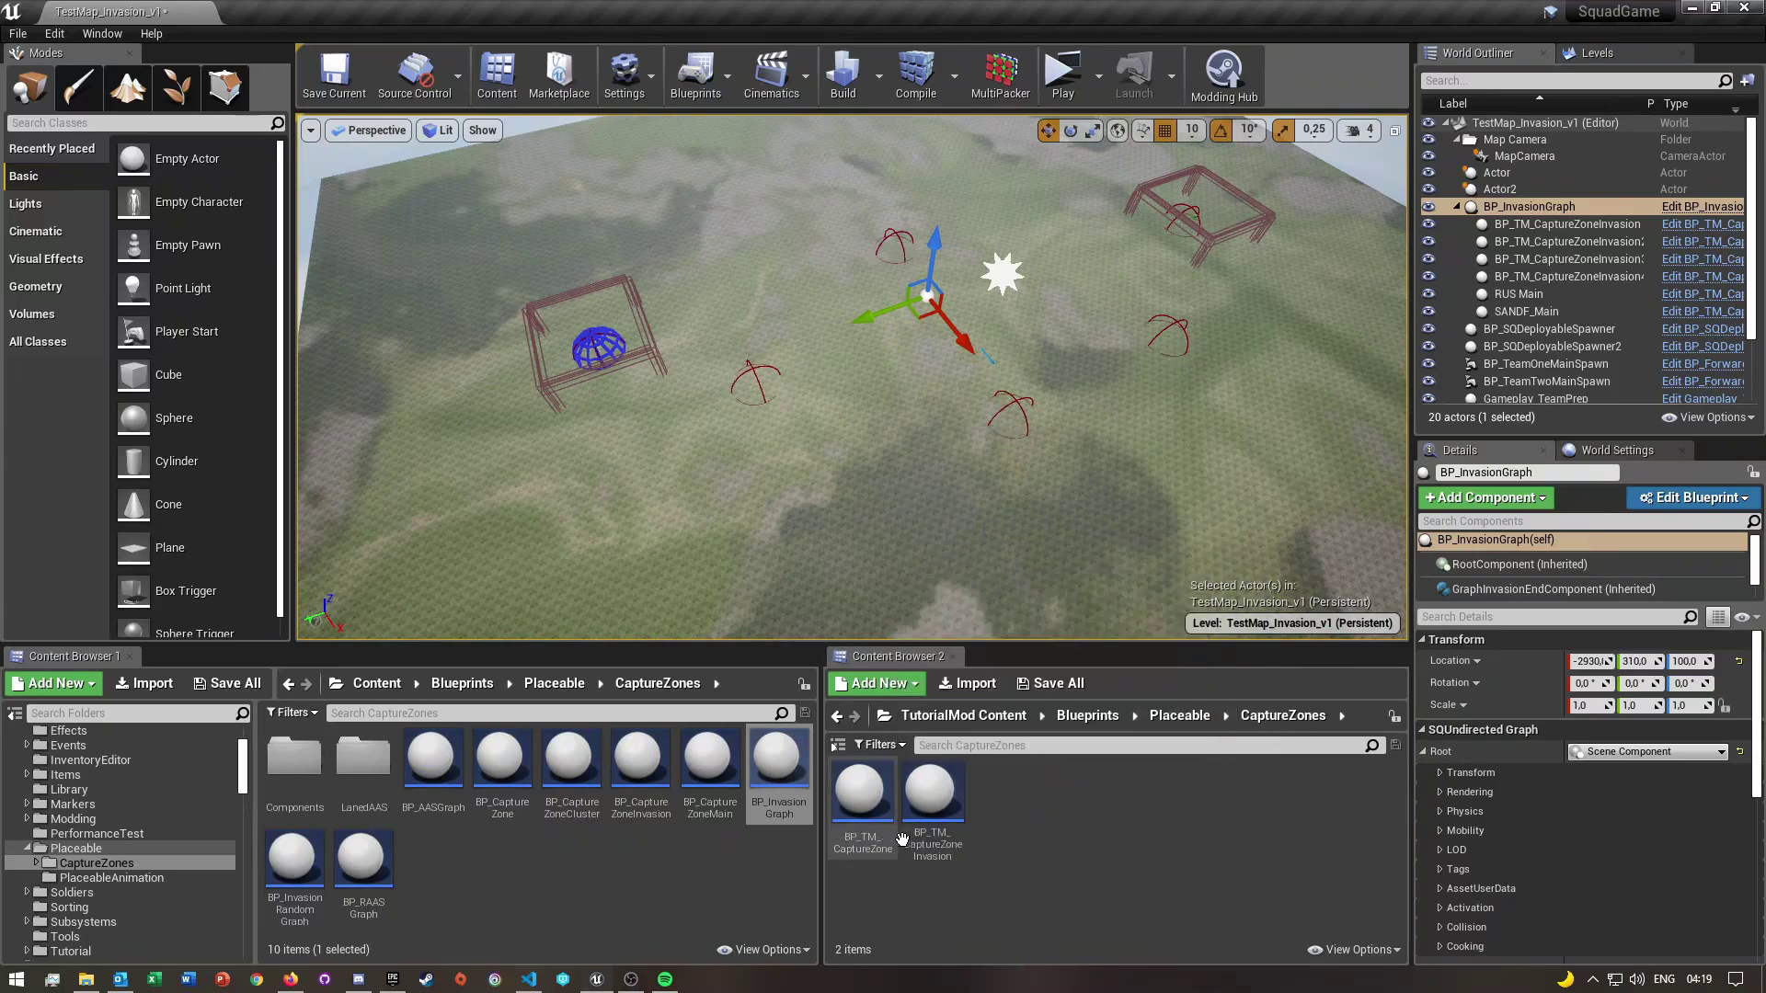
left_click_drag(930, 791, 853, 501)
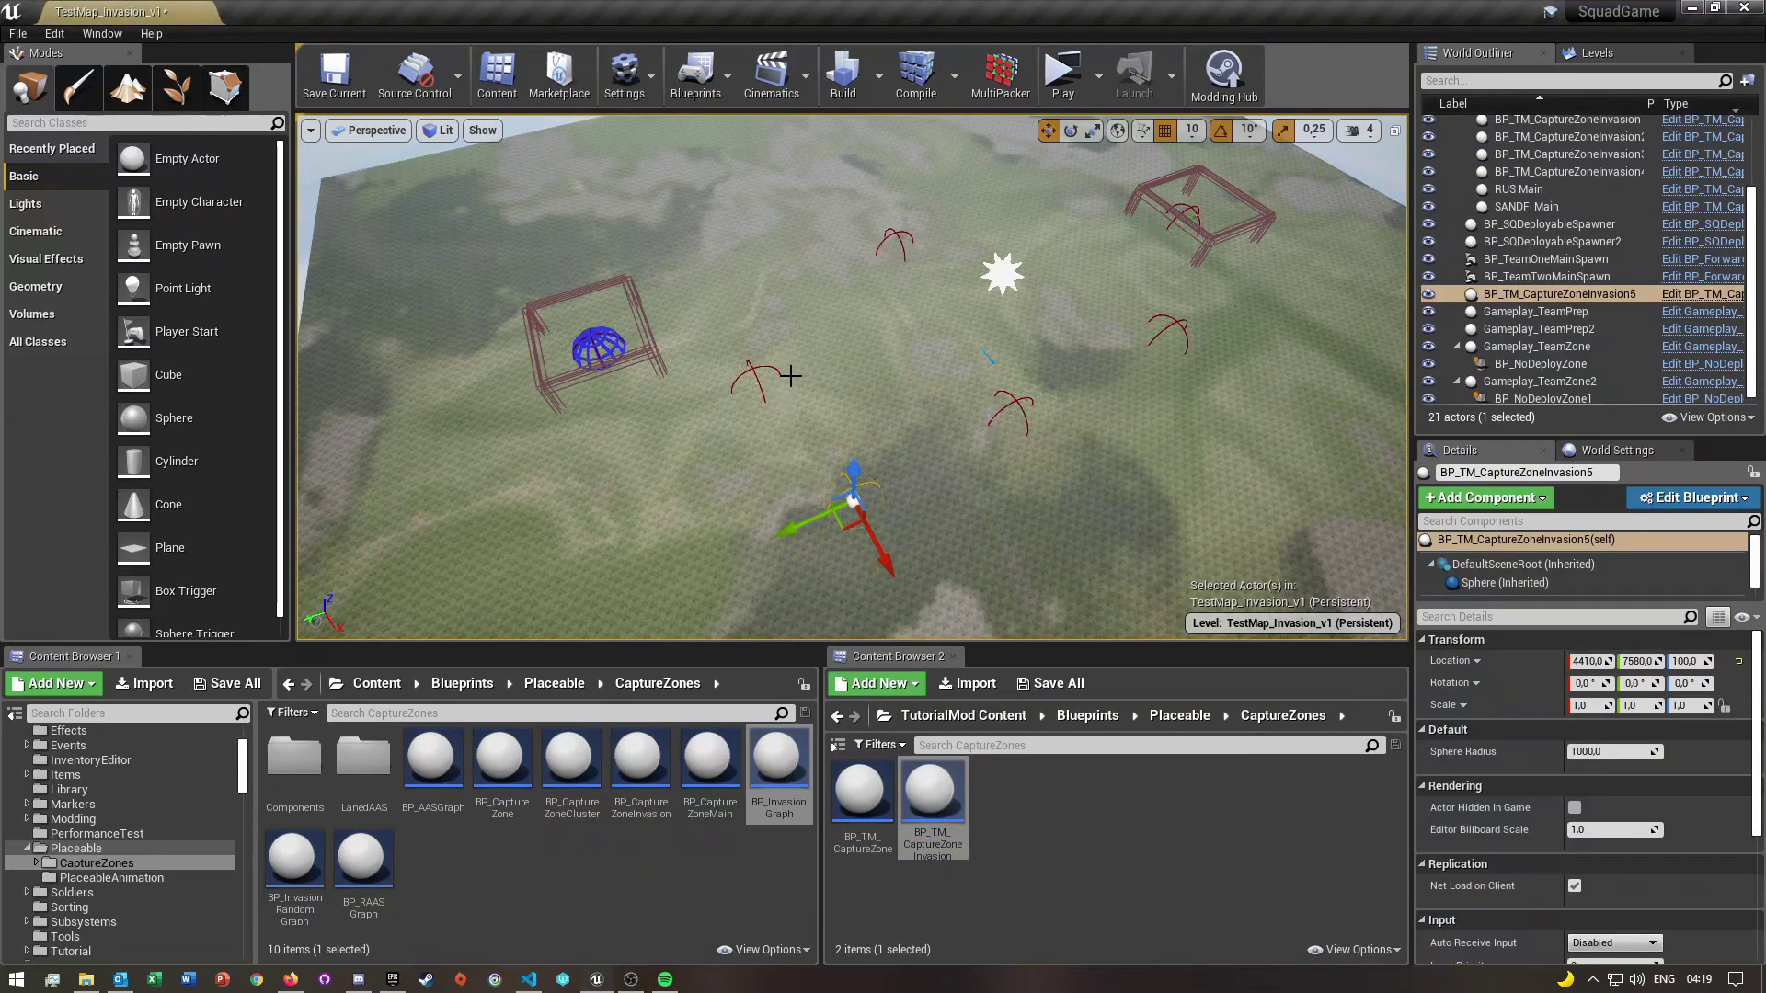
key("Delete")
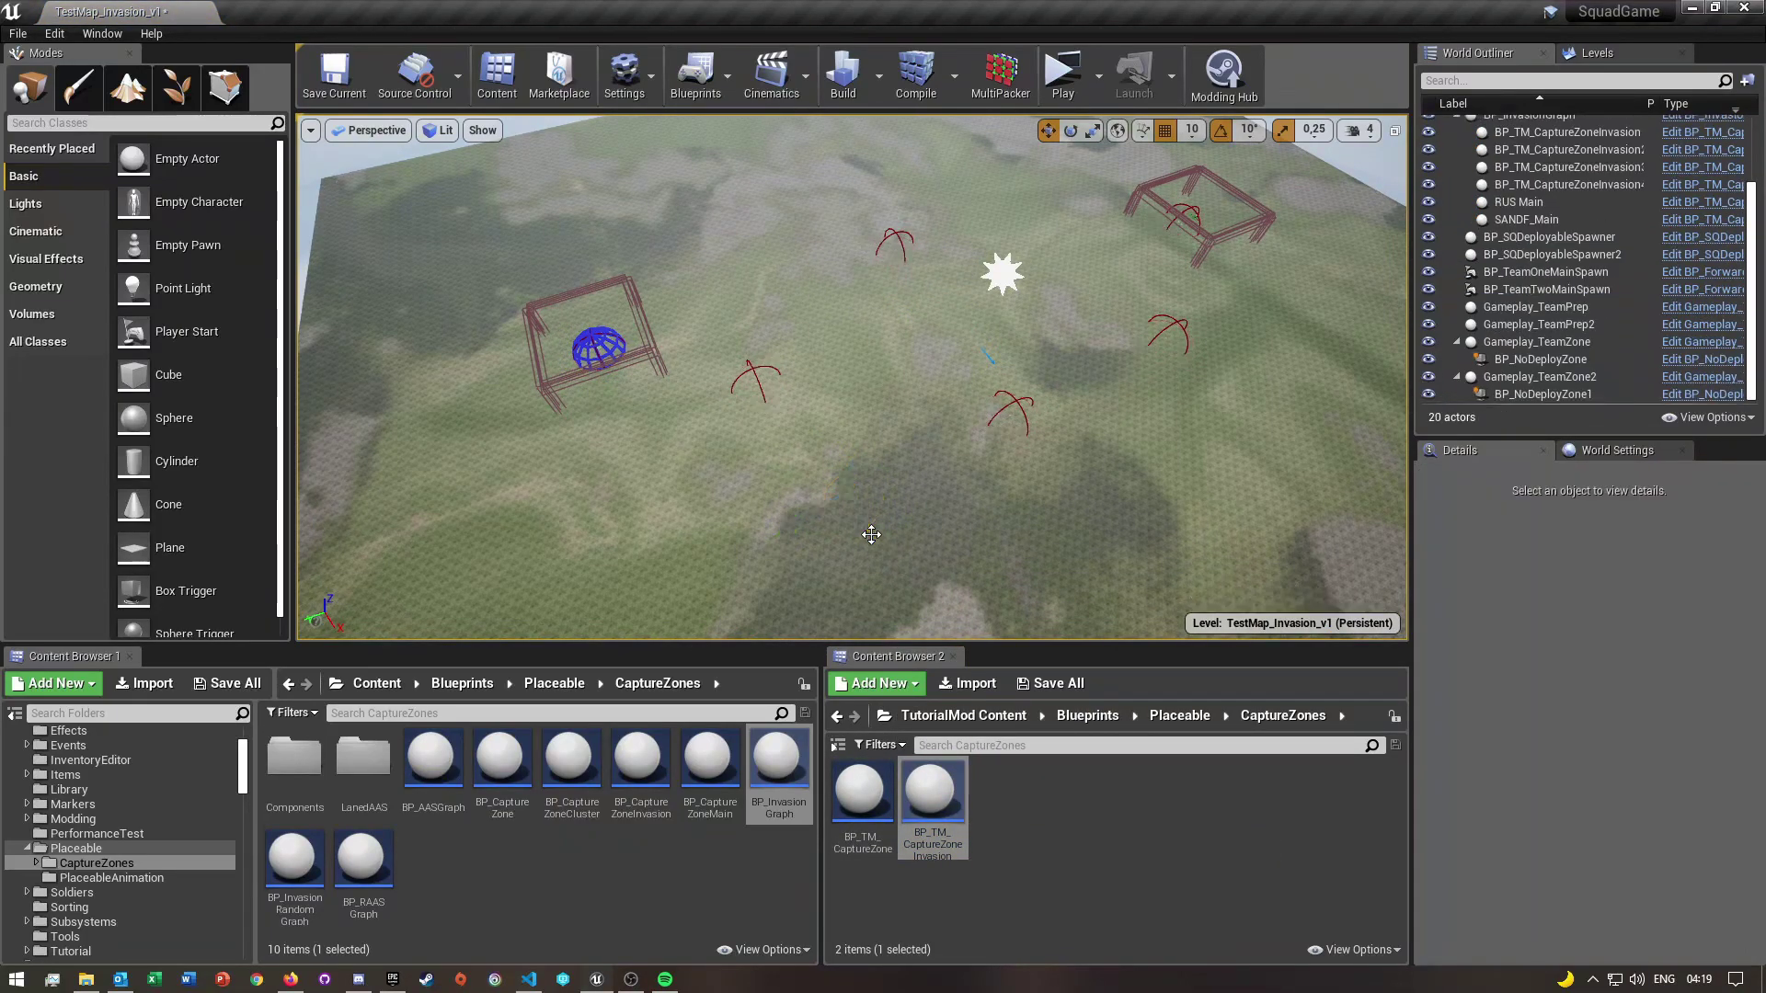
right_click_drag(916, 452, 870, 481)
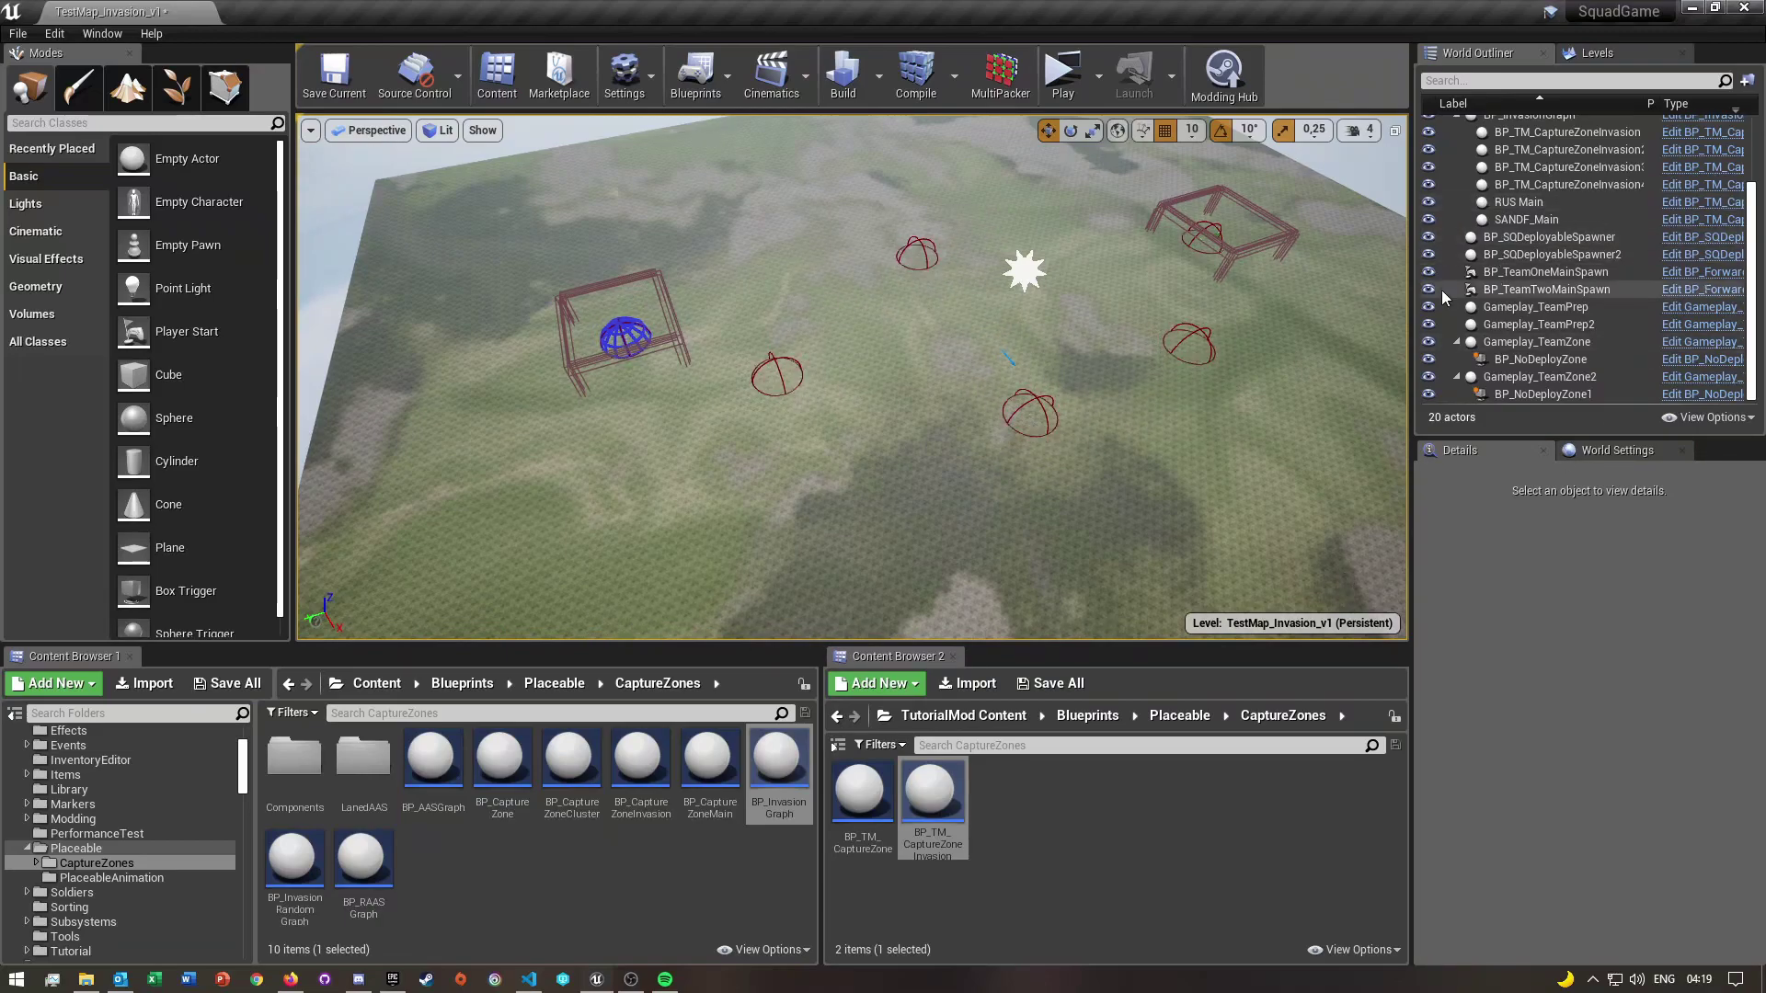
scroll(1618, 276, "up", 3)
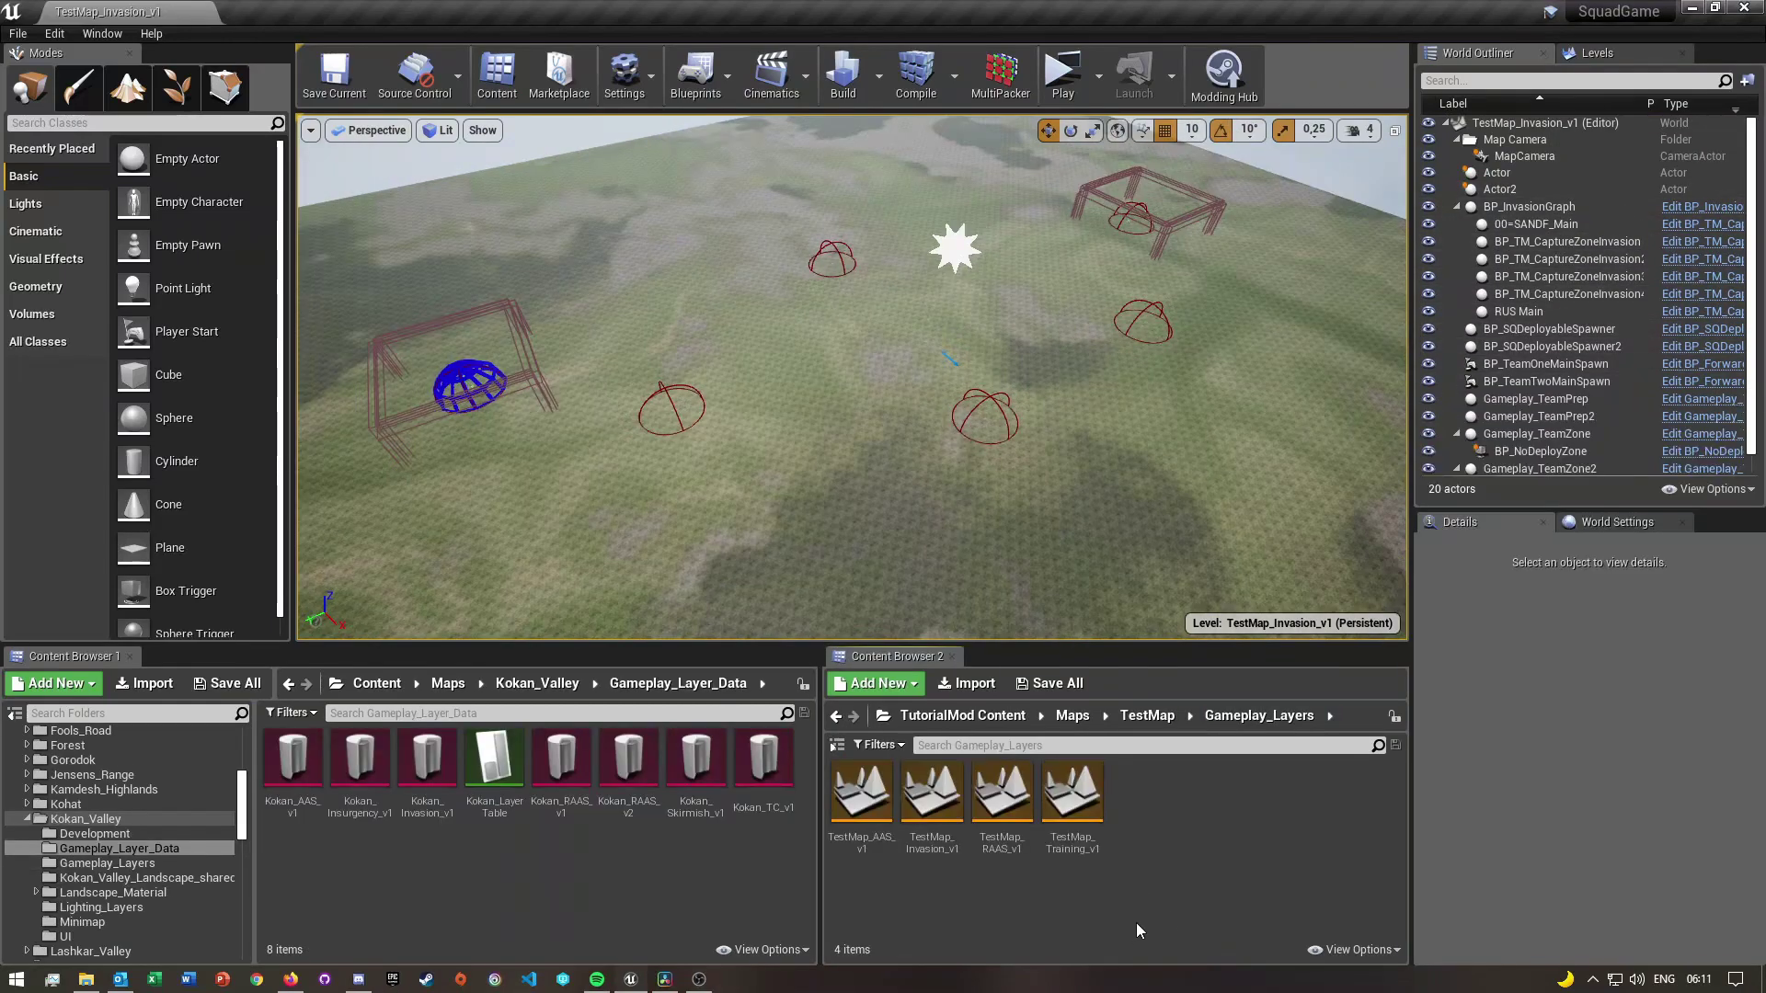
Show the first capture zone's SQCaptureZoneInvasion settings: Initial Team 2, flag name Cap1
left_click(1577, 243)
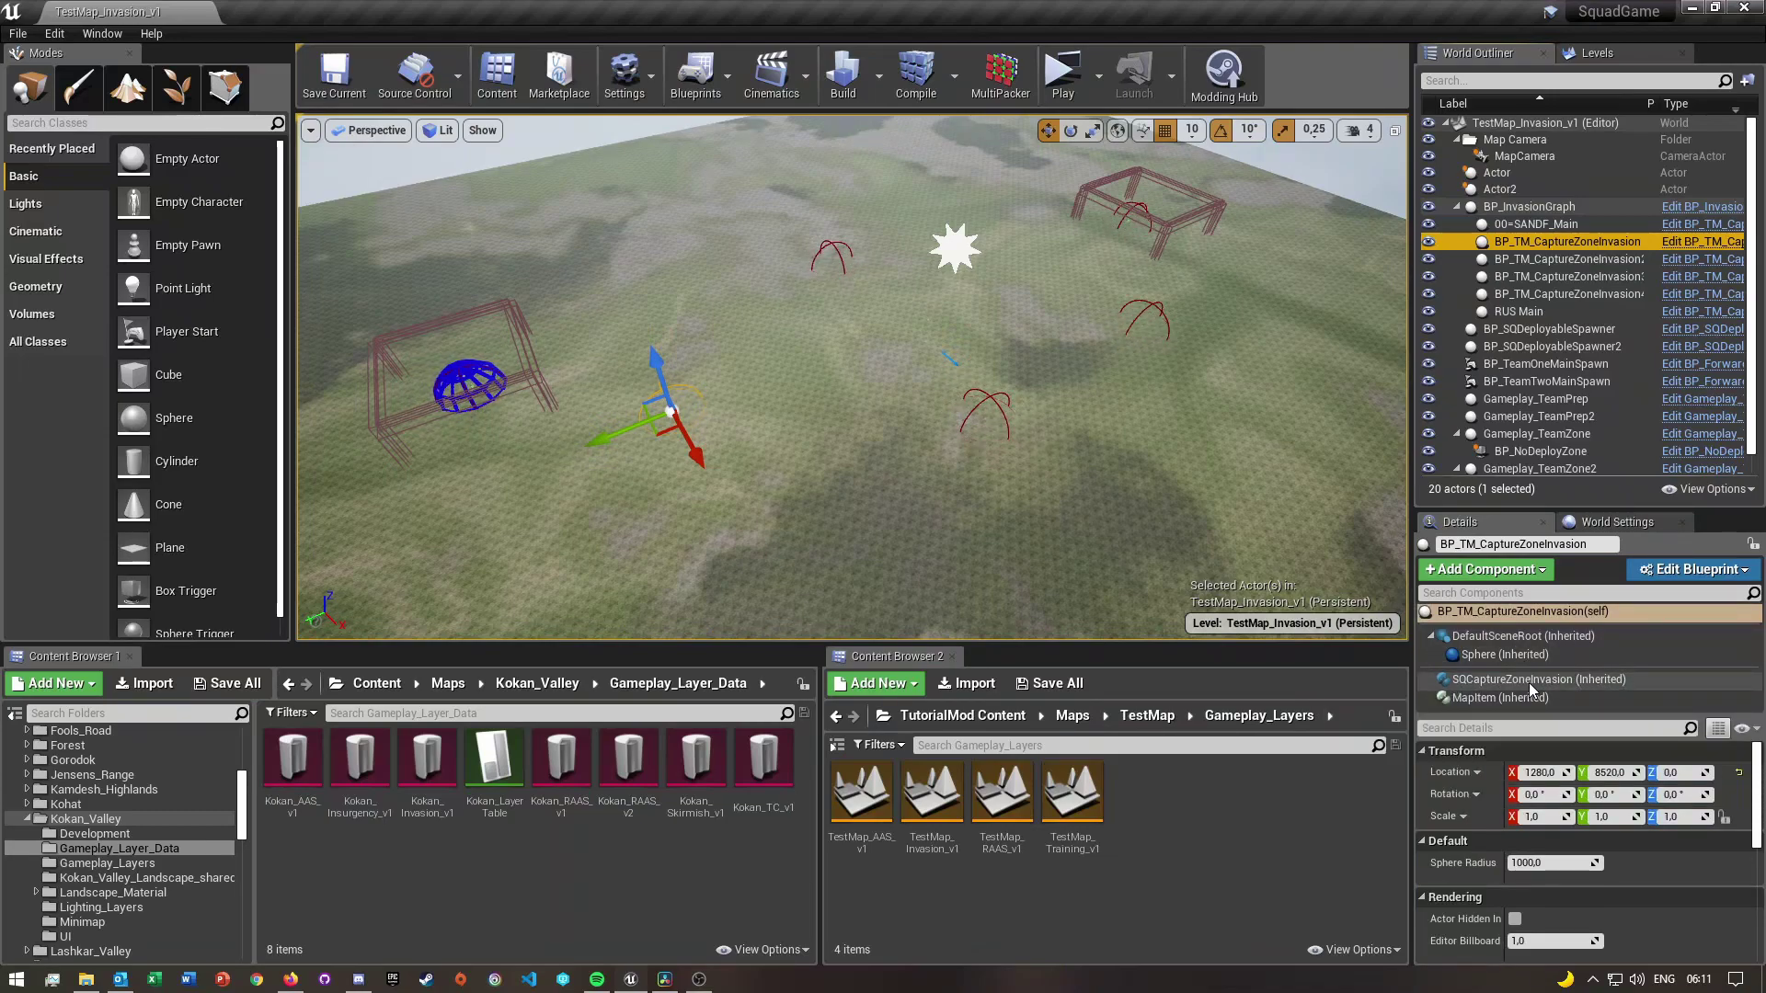
left_click(1537, 685)
left_click_drag(1508, 719, 1508, 641)
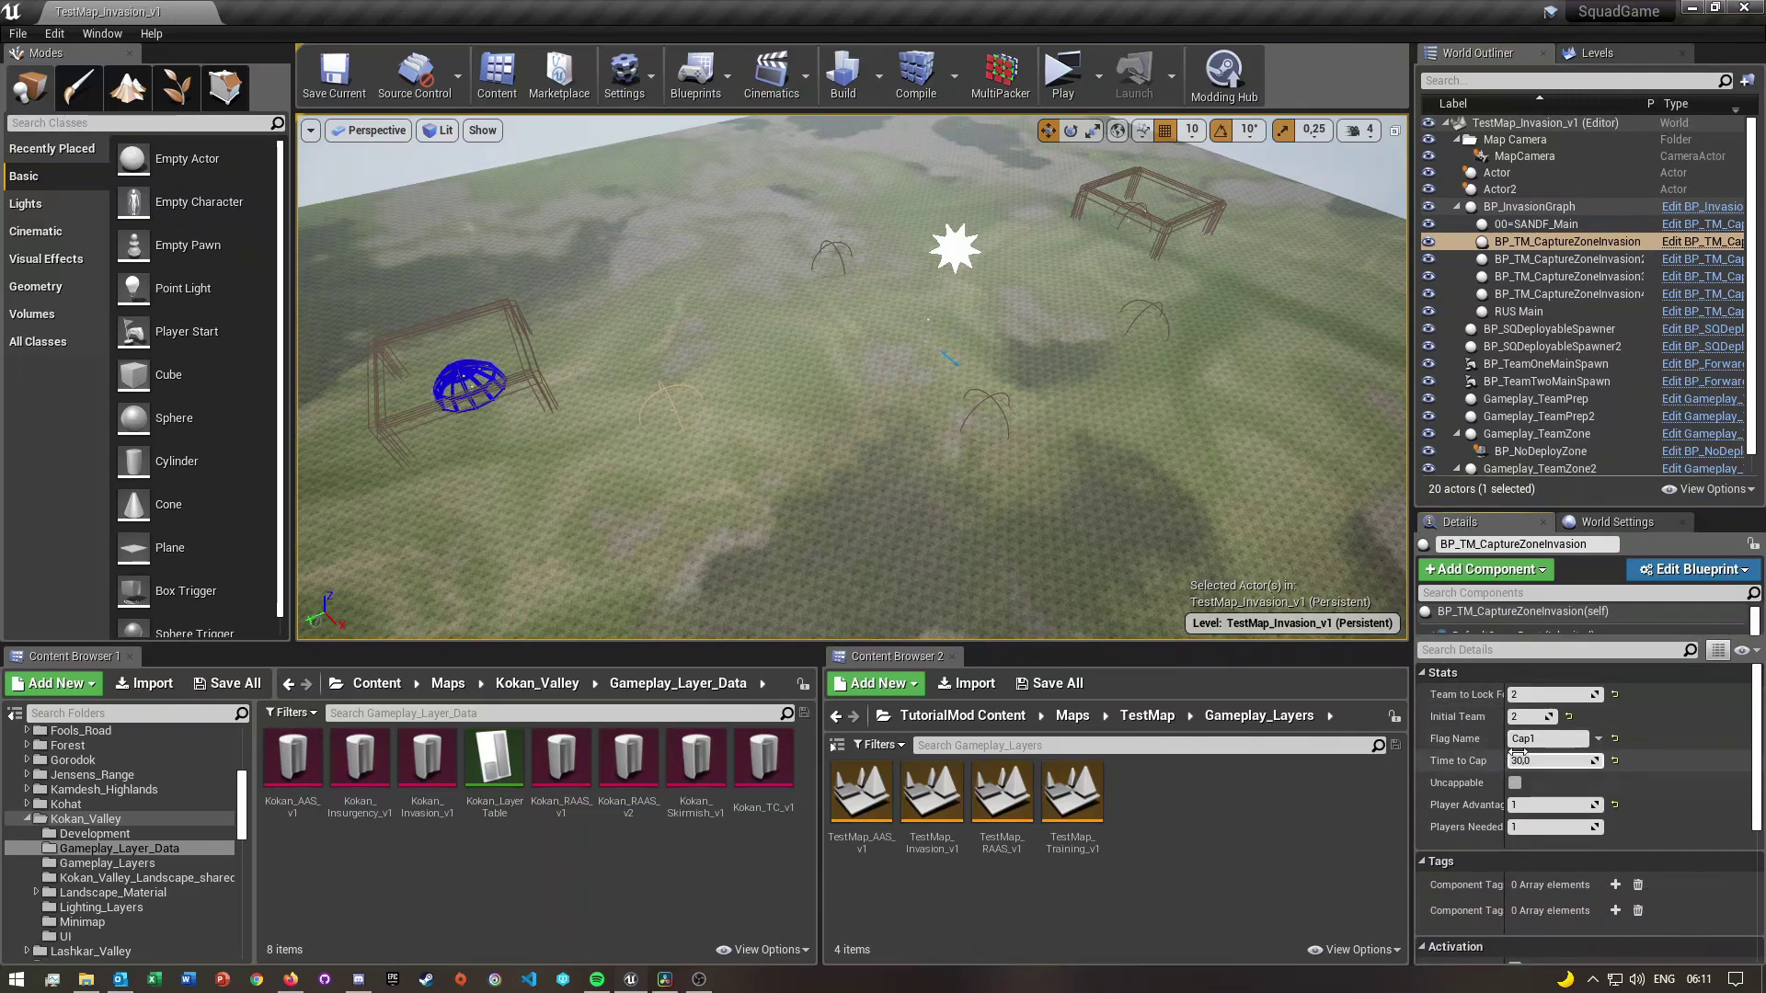
left_click_drag(1505, 704, 1531, 702)
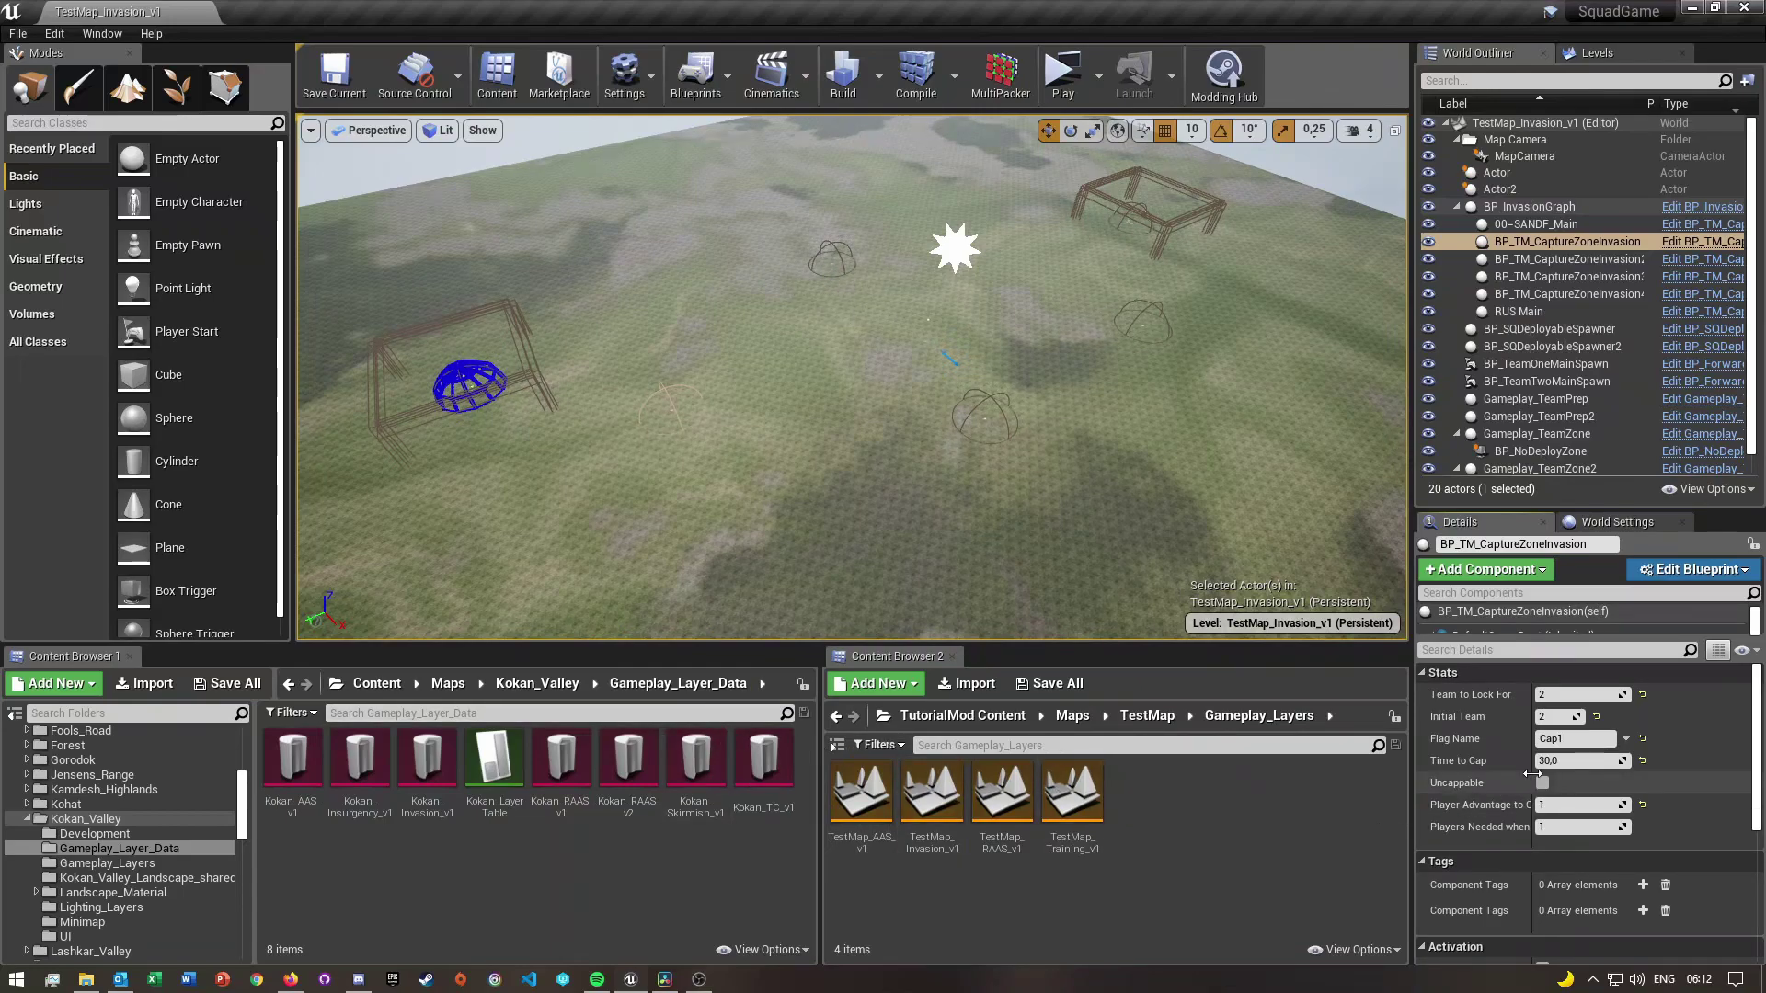
left_click(1561, 714)
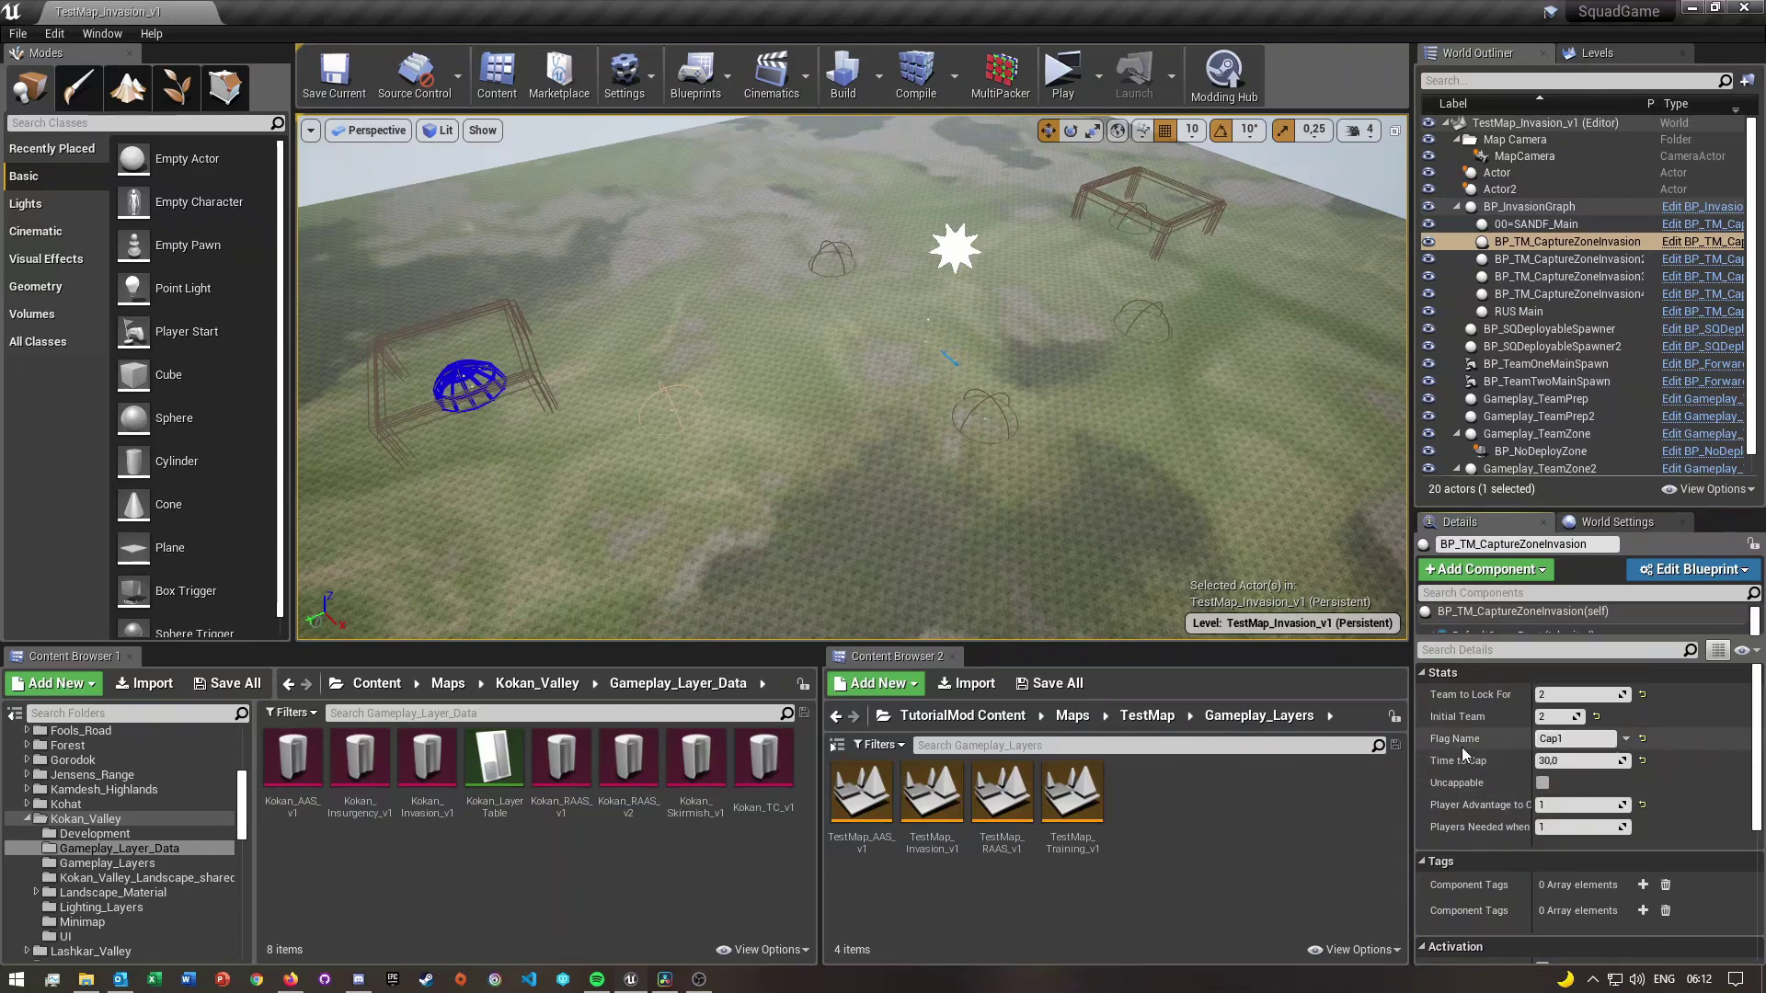
left_click(1563, 738)
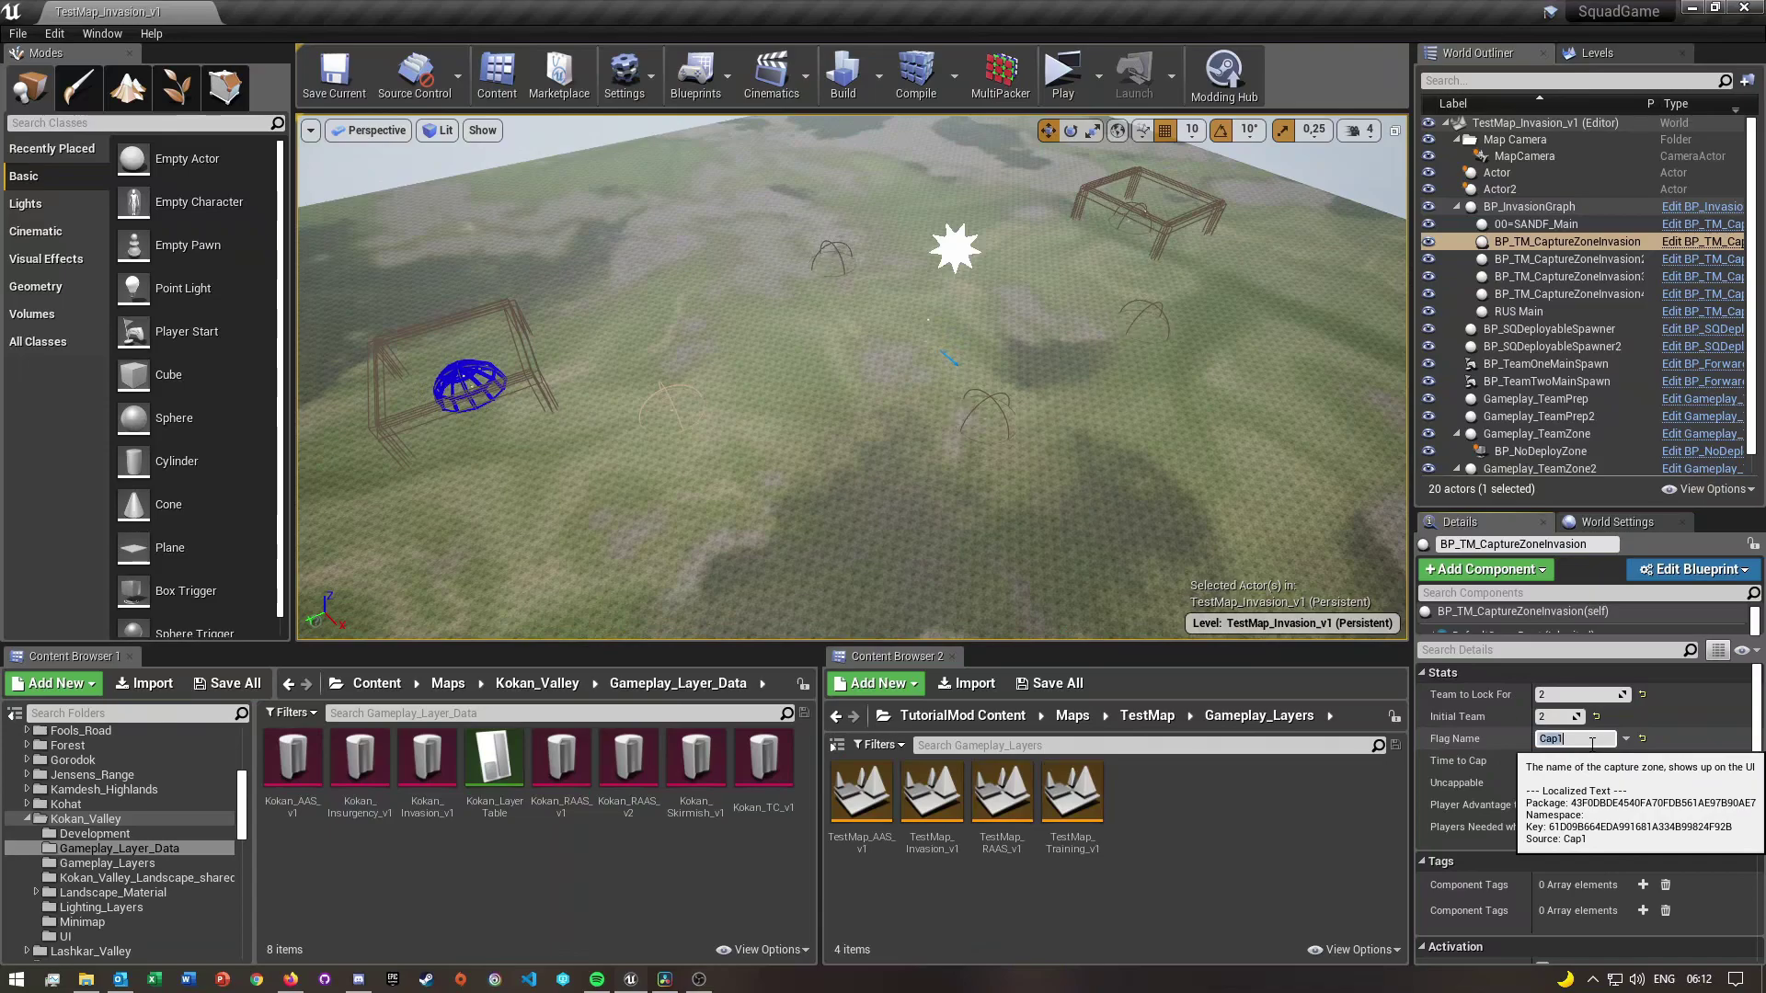
Confirm the second capture zone's flag name is Cap2
left_click(1555, 260)
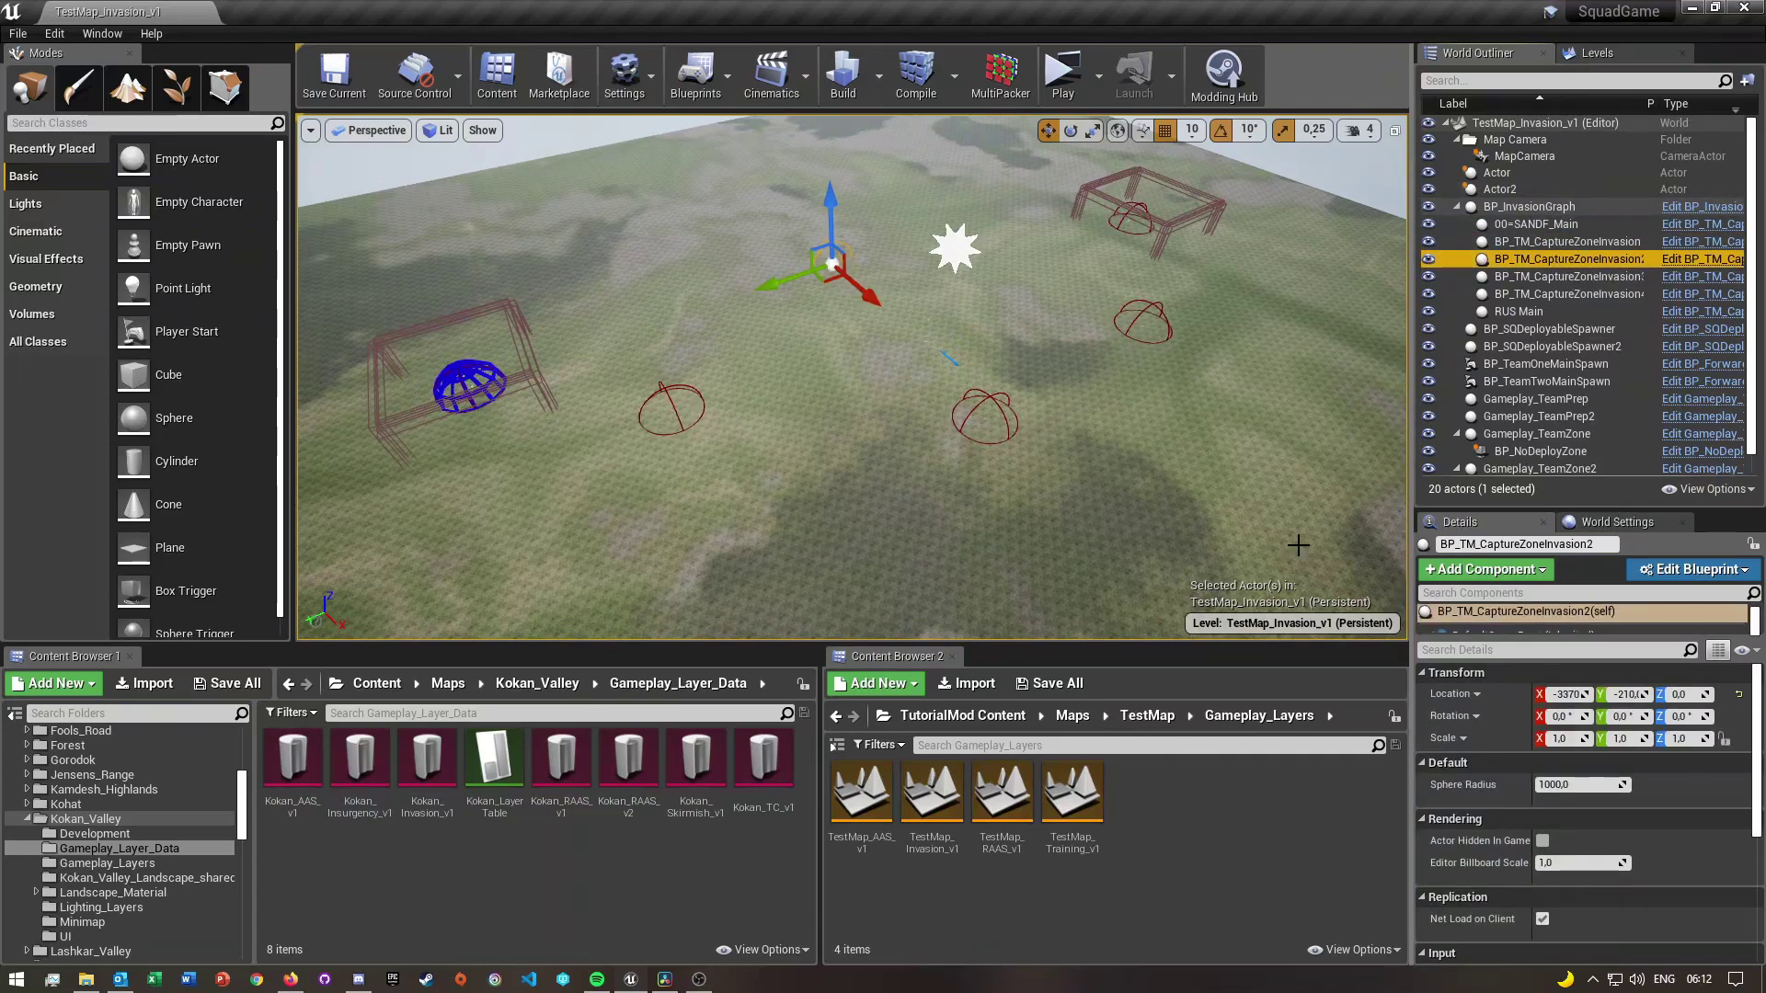
left_click_drag(1519, 642, 1497, 676)
left_click(1497, 678)
left_click(1576, 808)
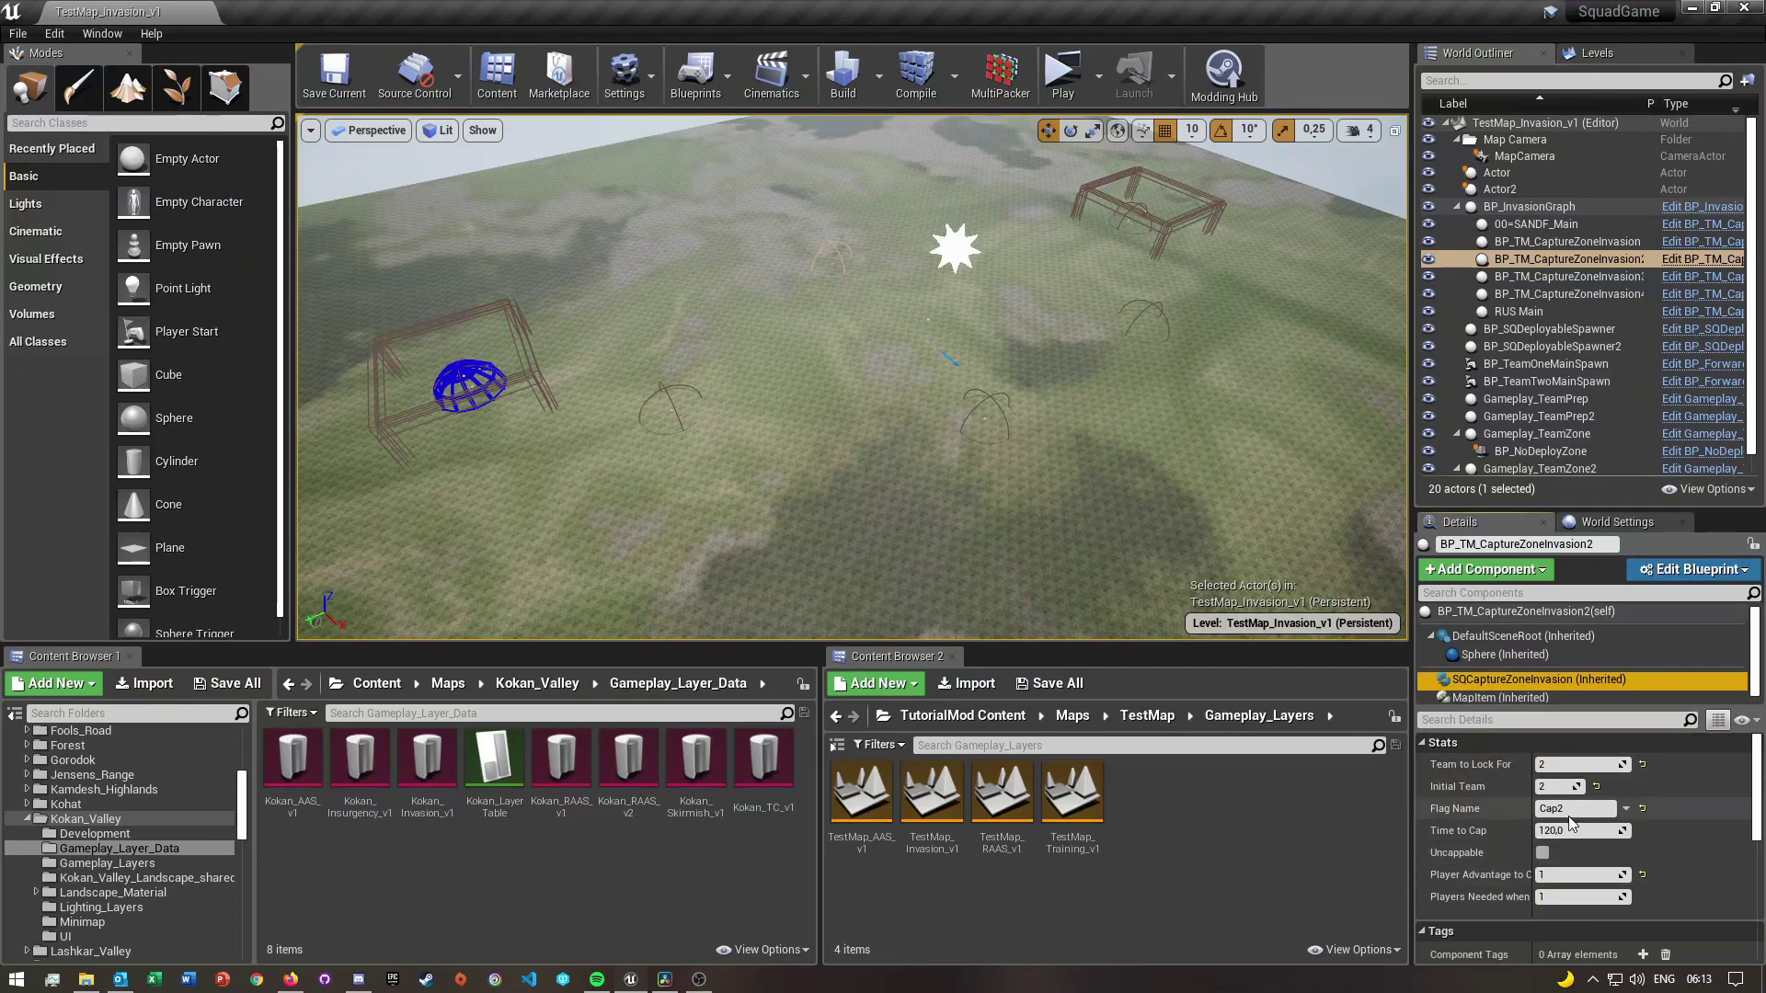
Step through the other capture zones, then select BP_InvasionGraph
left_click(1586, 276)
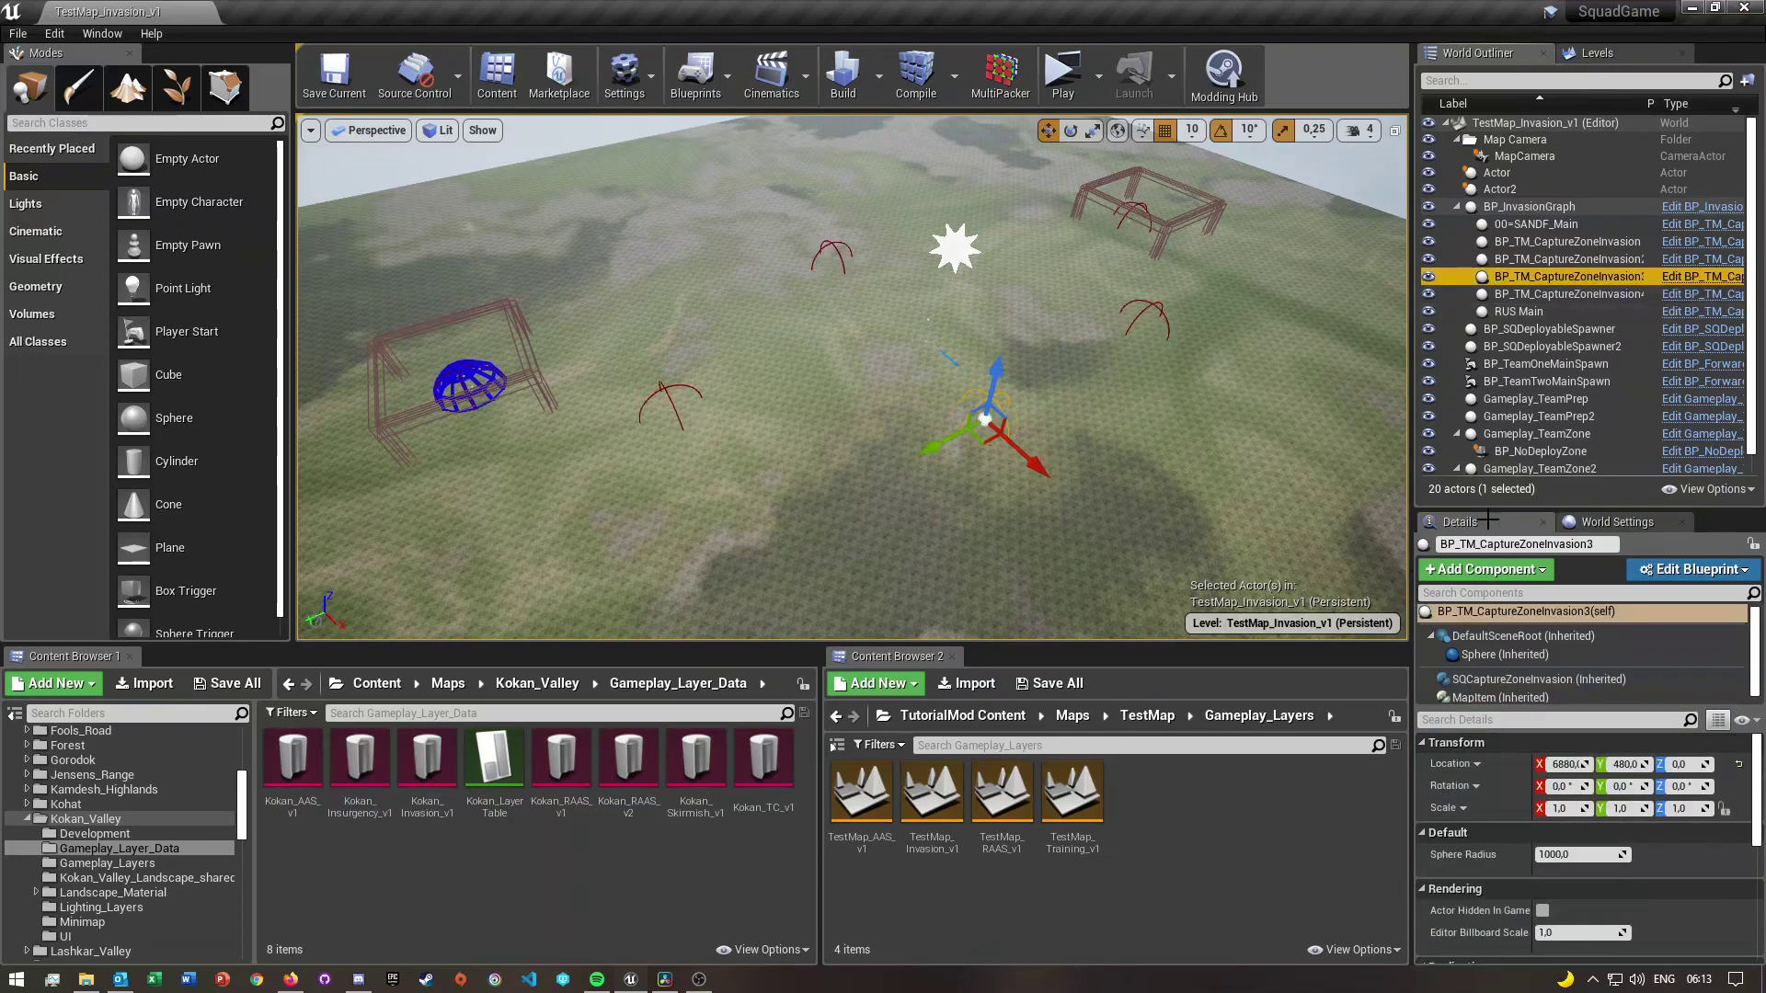
left_click(1554, 294)
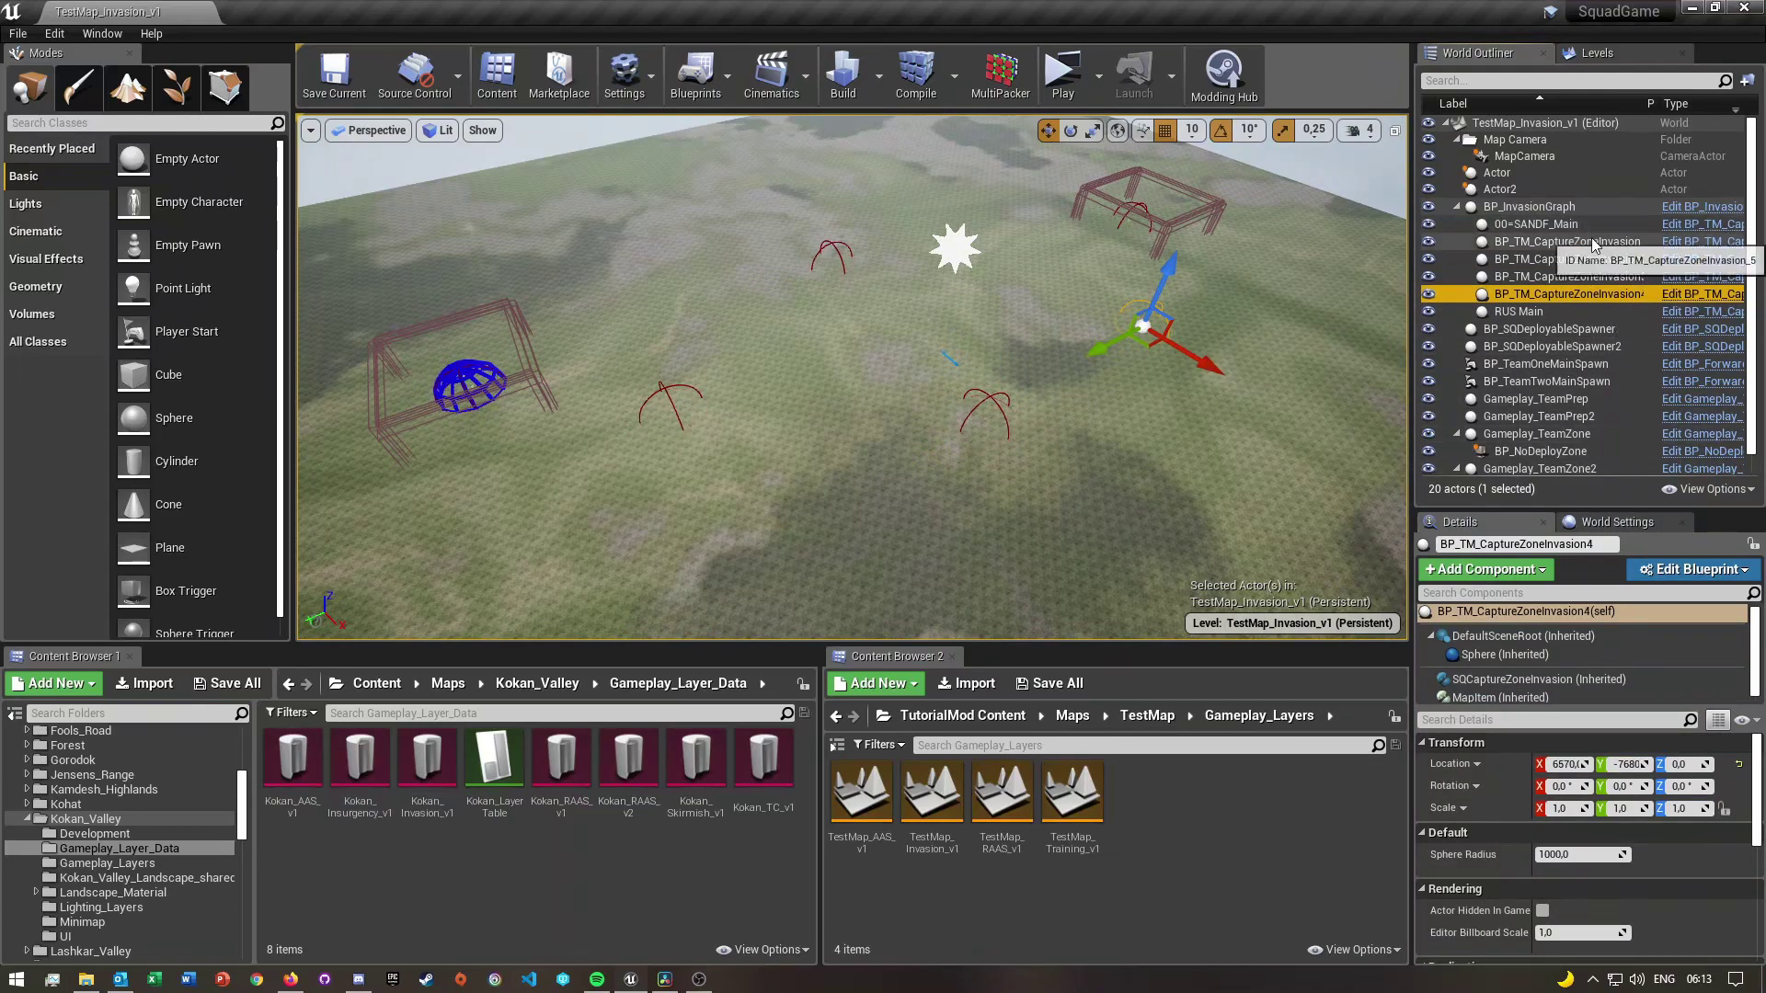
left_click(1522, 241)
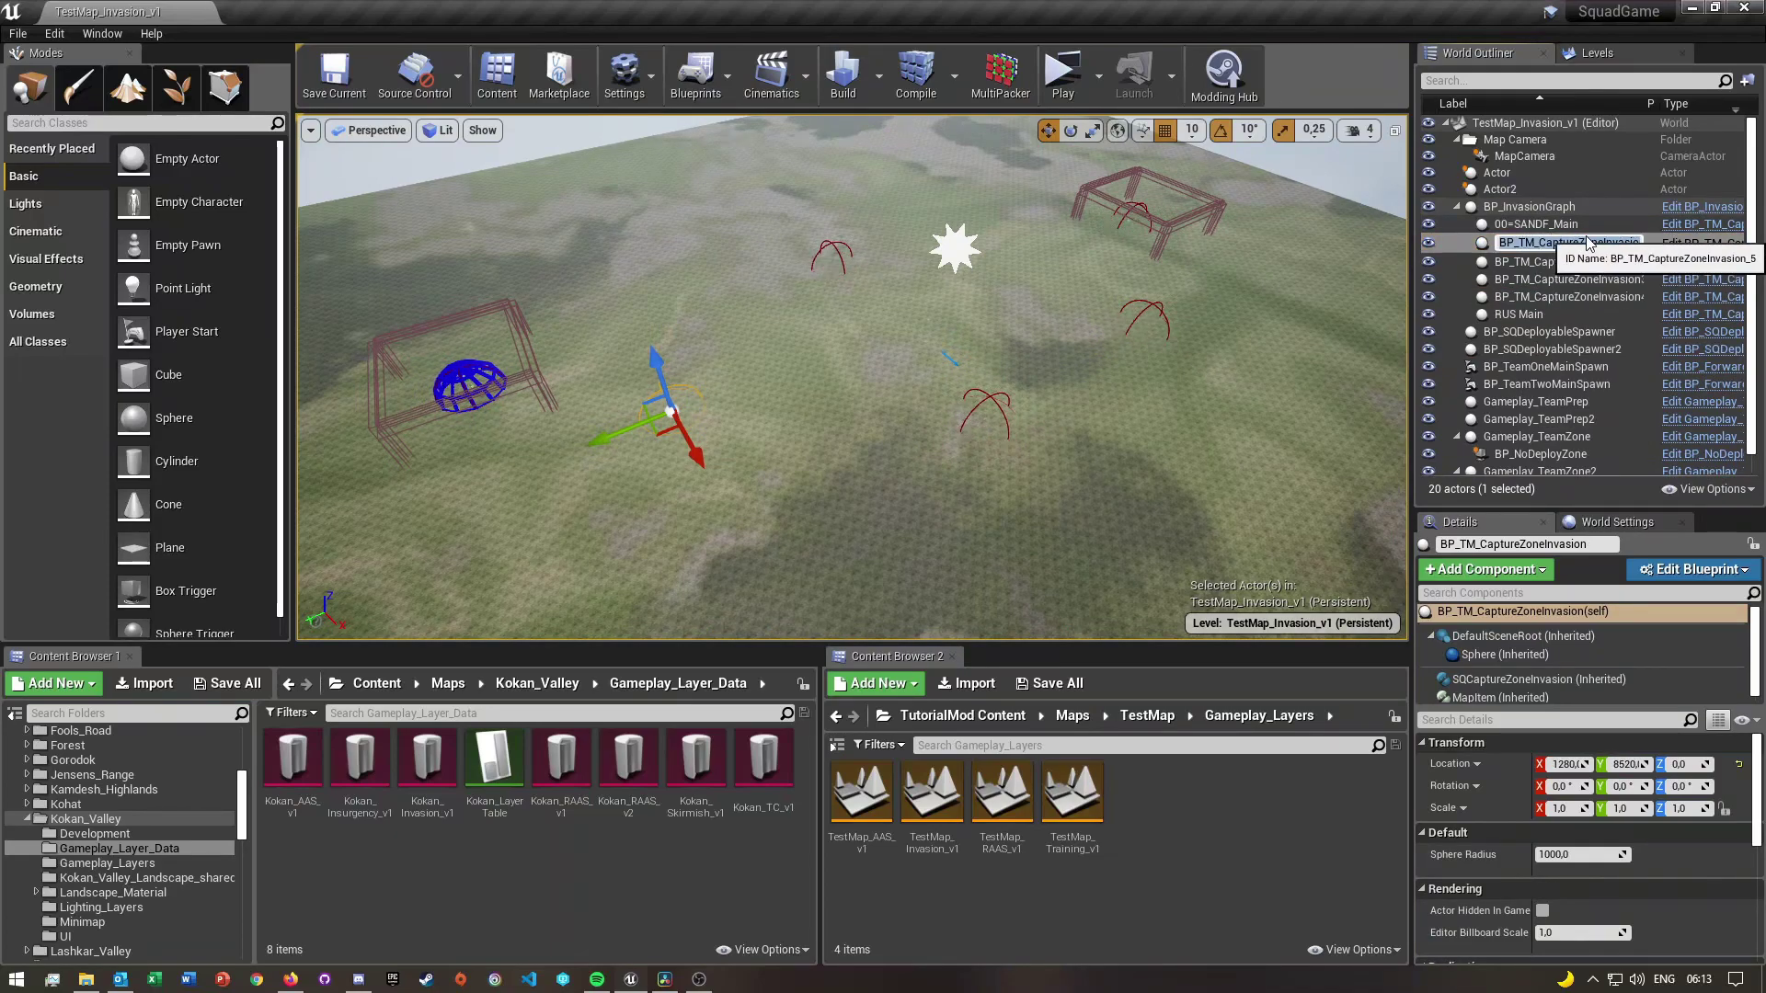
left_click(1558, 264)
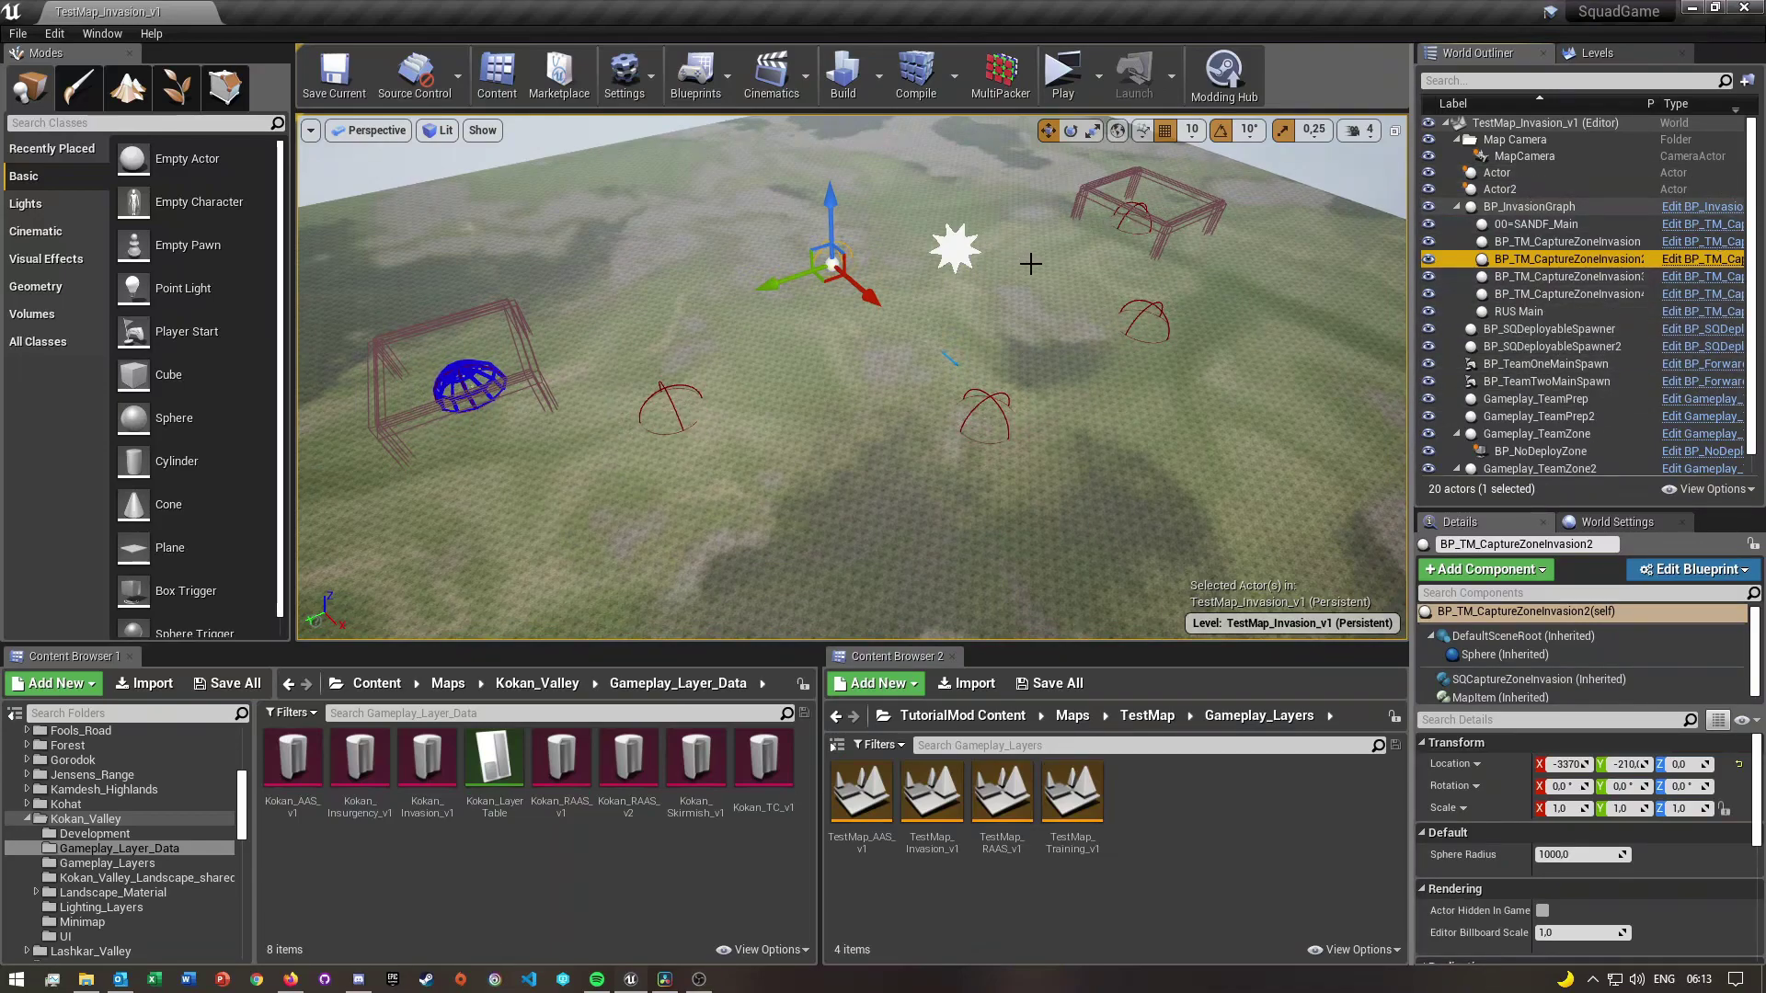
left_click(1547, 208)
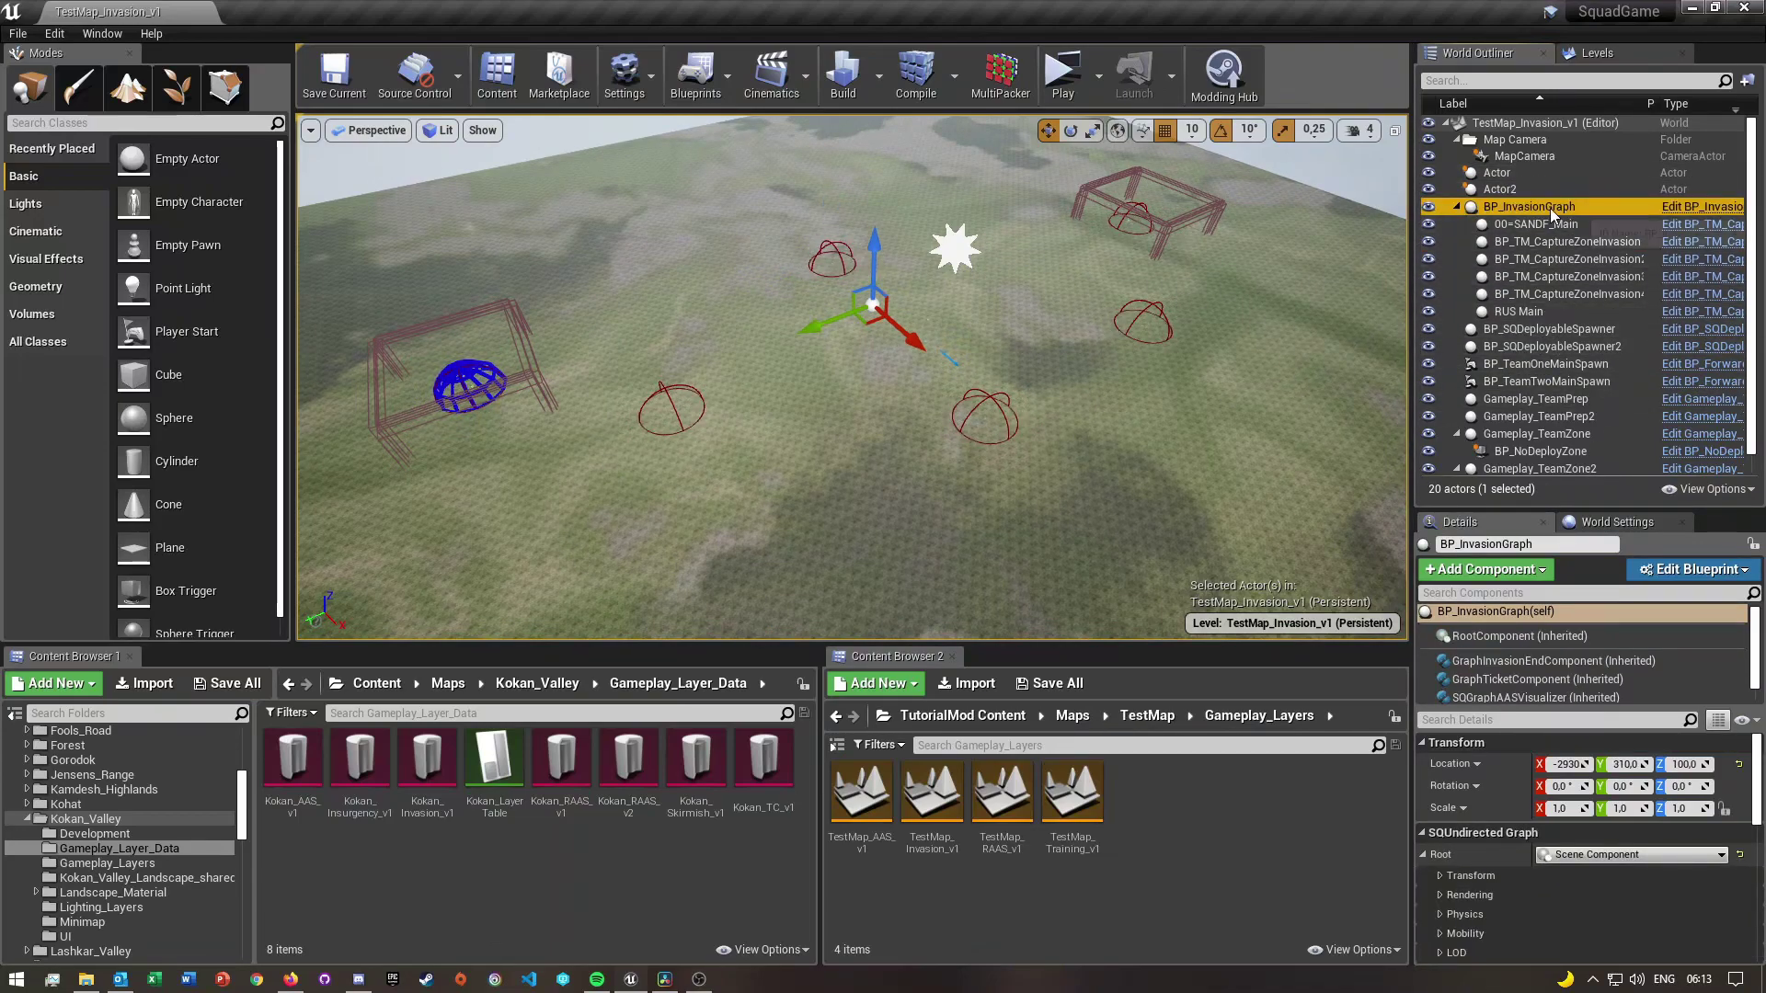
Open the SQGraphAASInitializer link settings and widen Details so full zone names show
left_click_drag(1554, 709, 1554, 761)
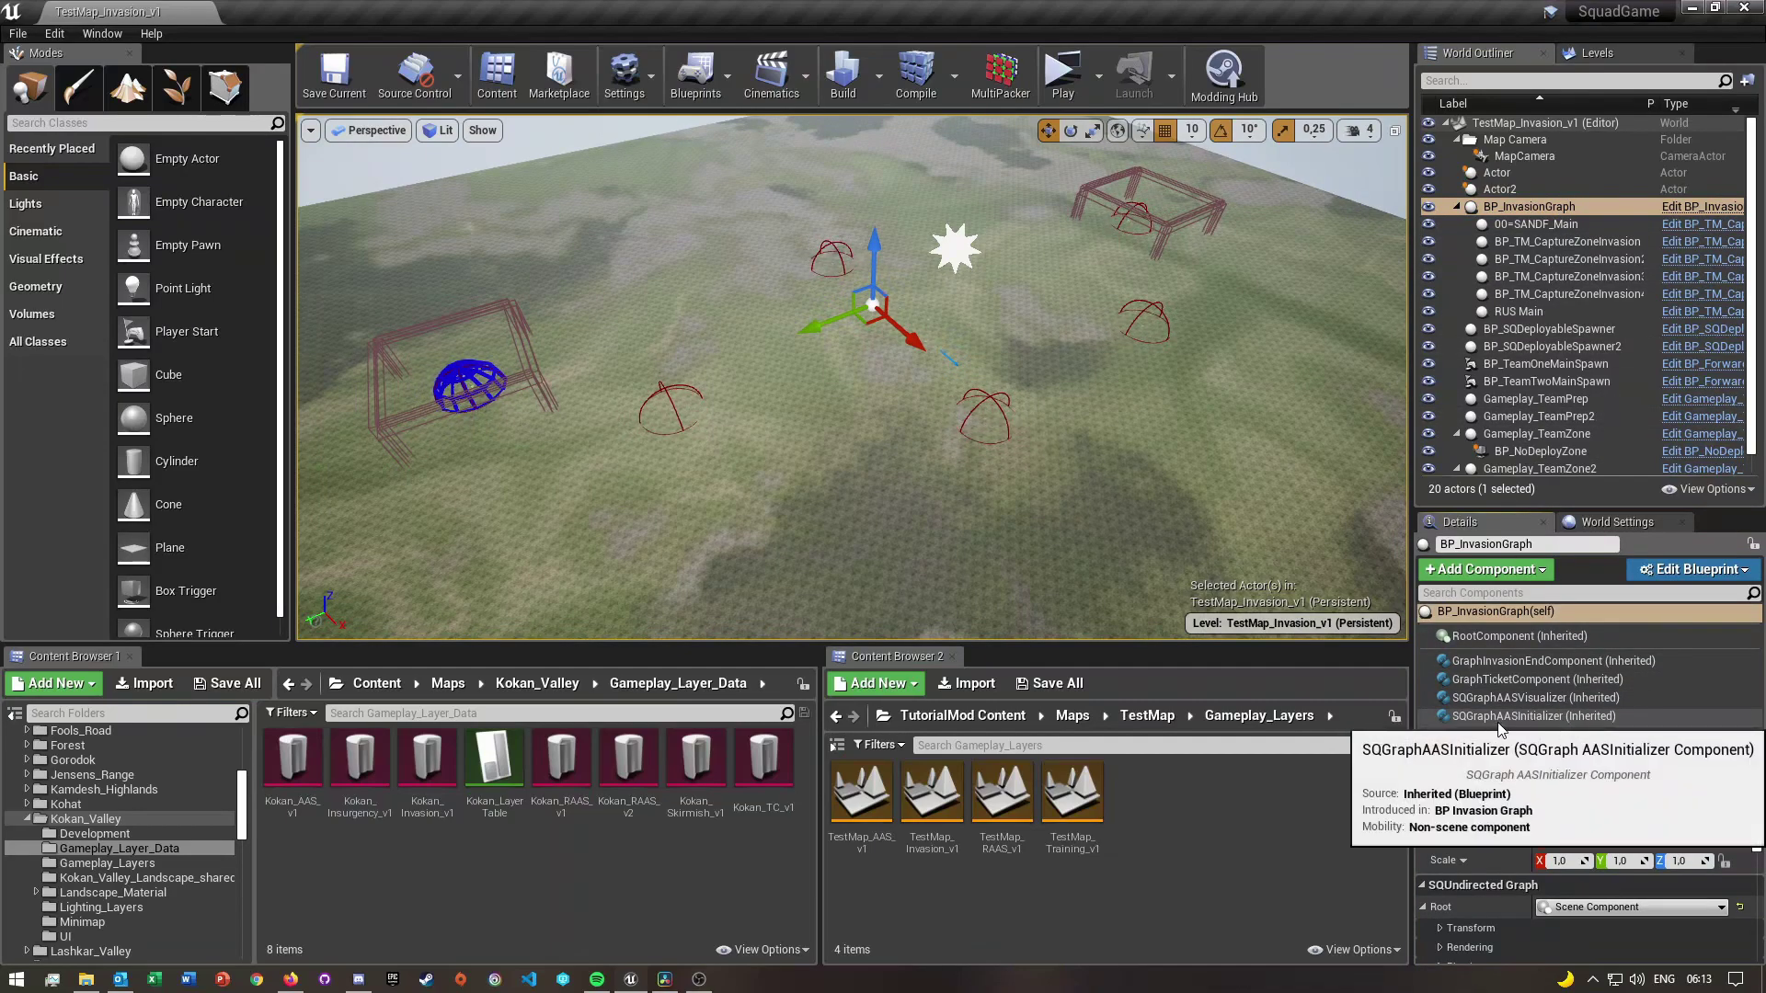
left_click(1497, 721)
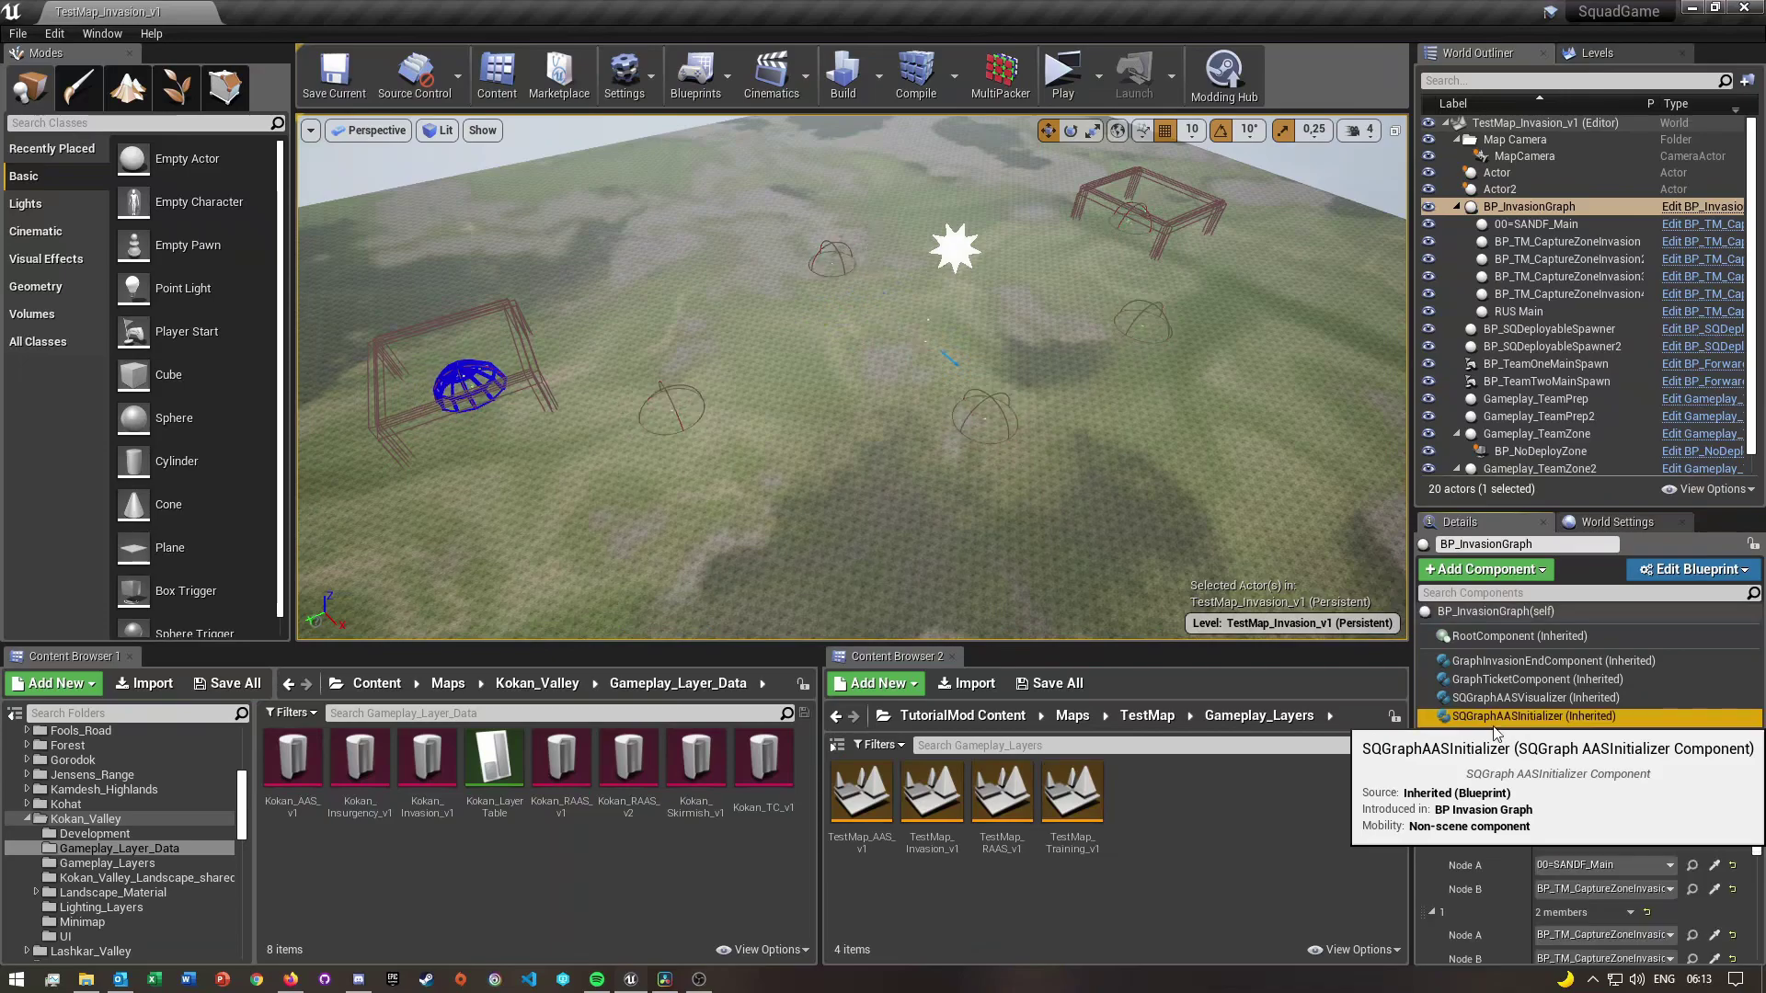
left_click(1556, 679)
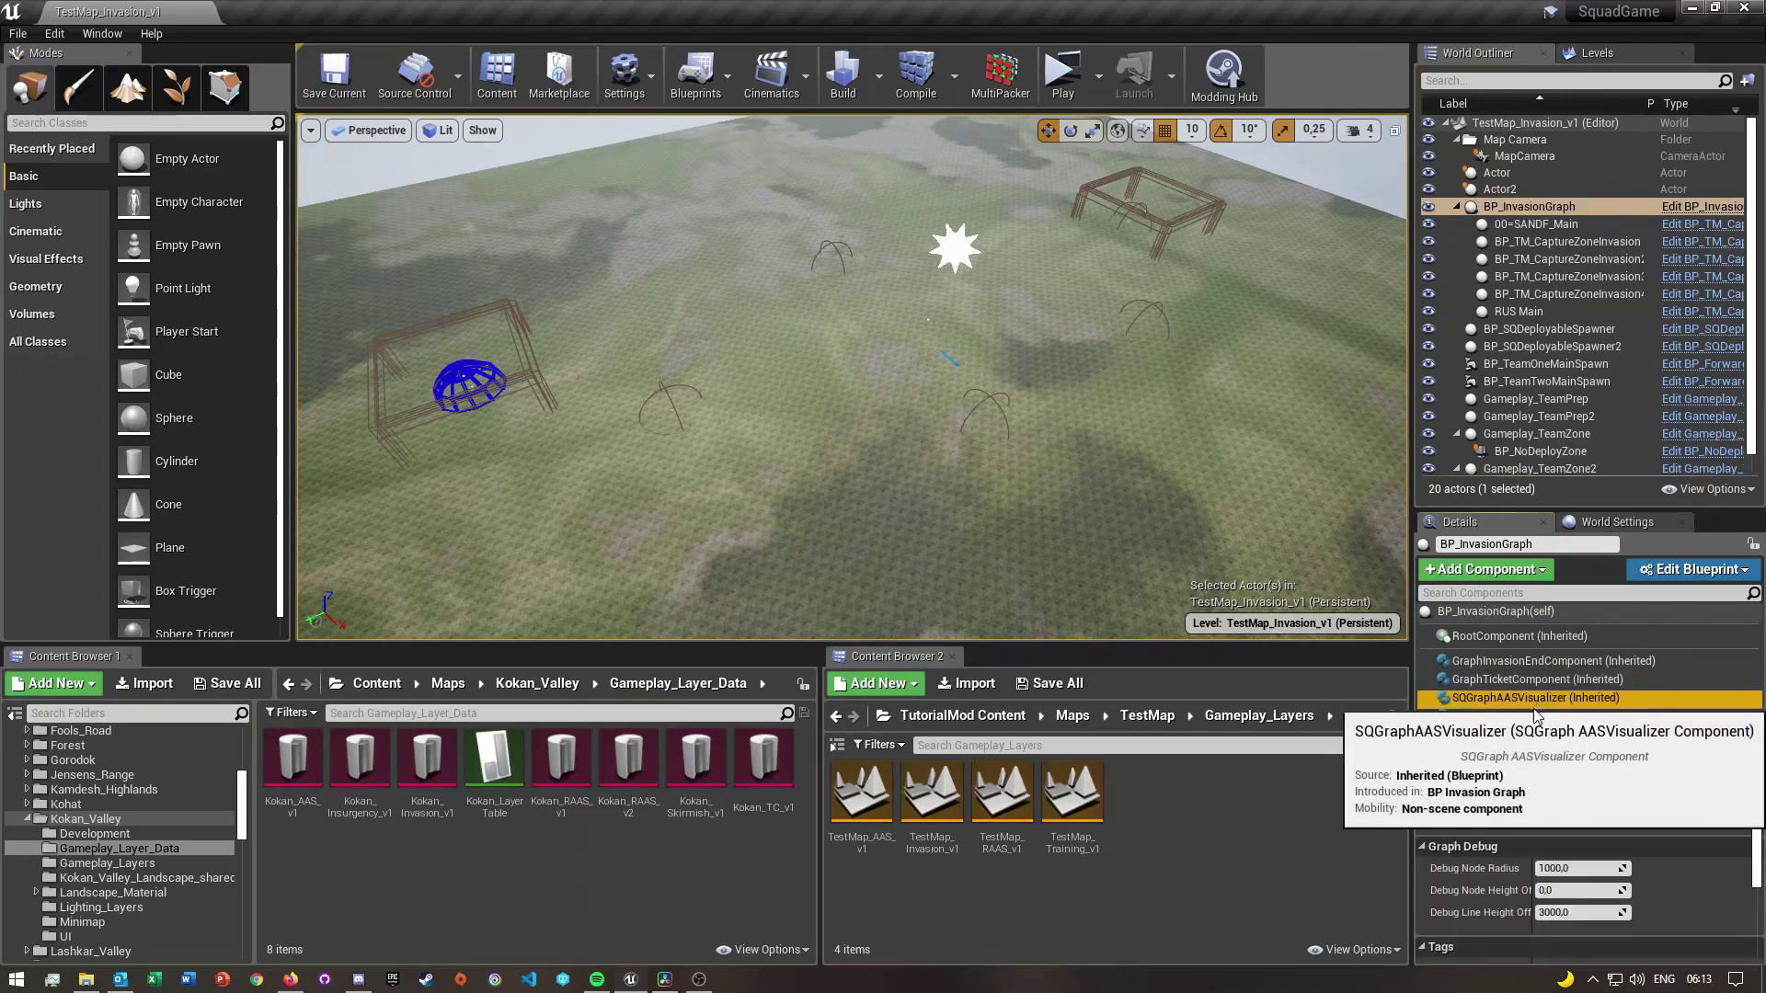
left_click(1521, 719)
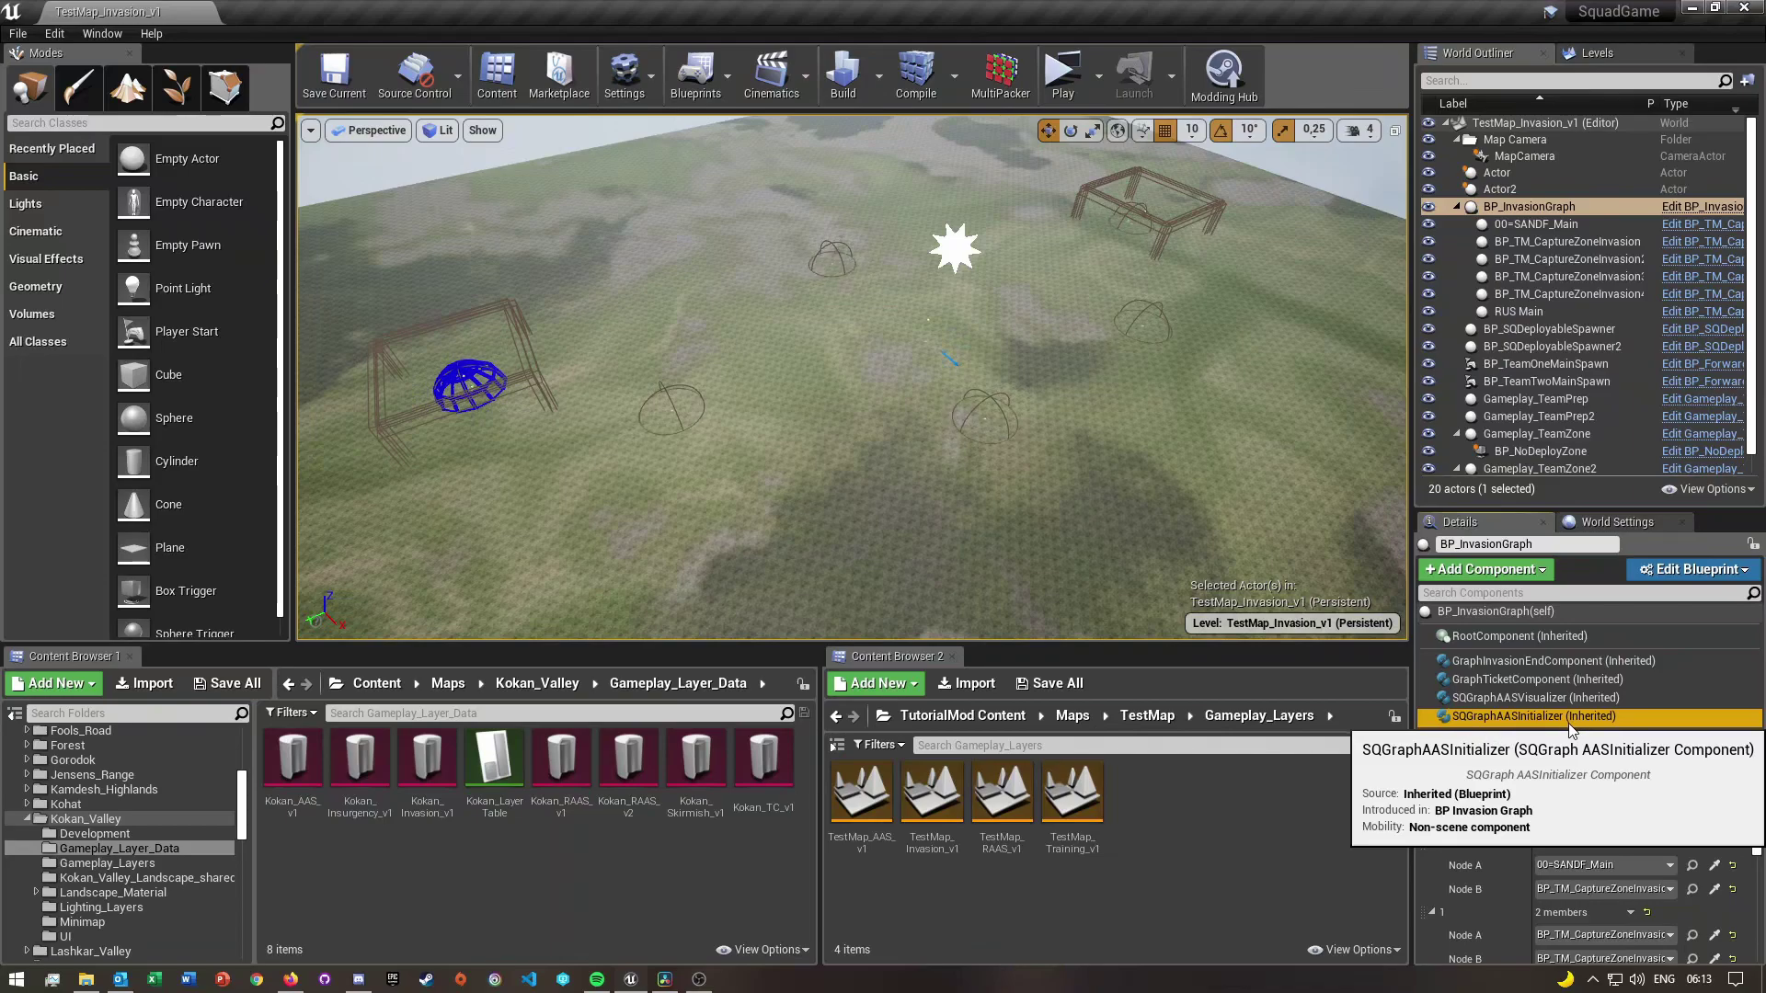
left_click_drag(1574, 759, 1573, 612)
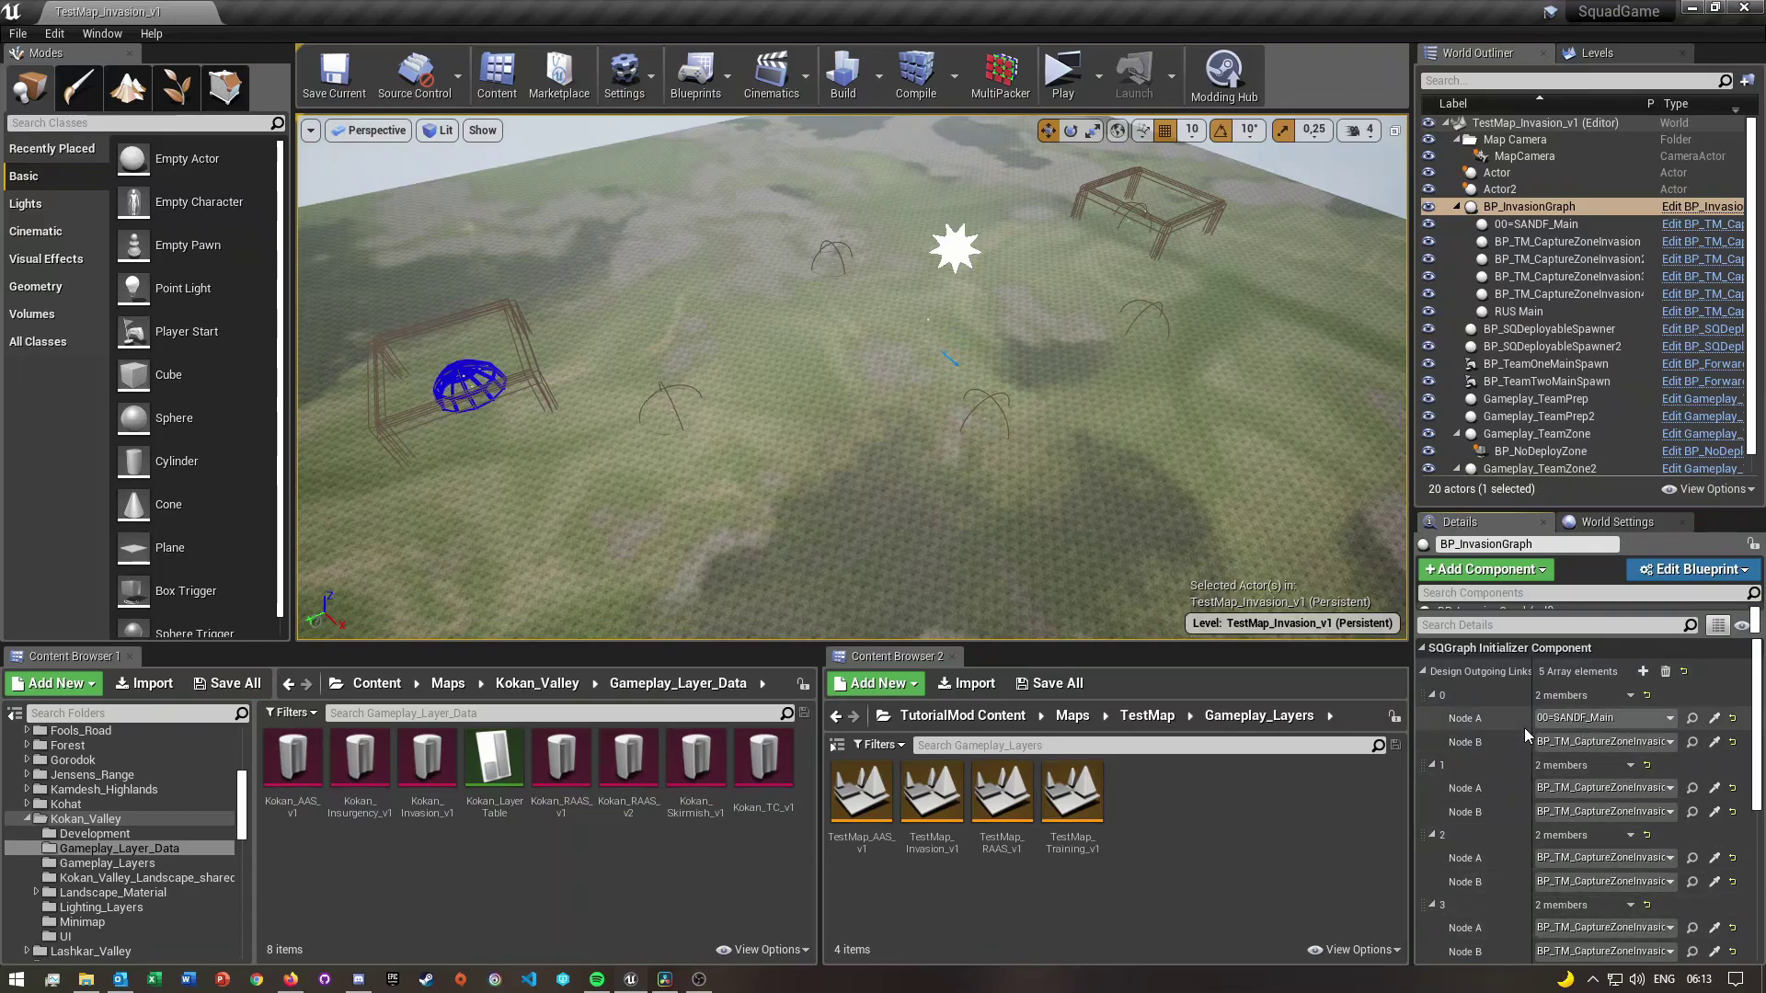
left_click_drag(1531, 690, 1516, 674)
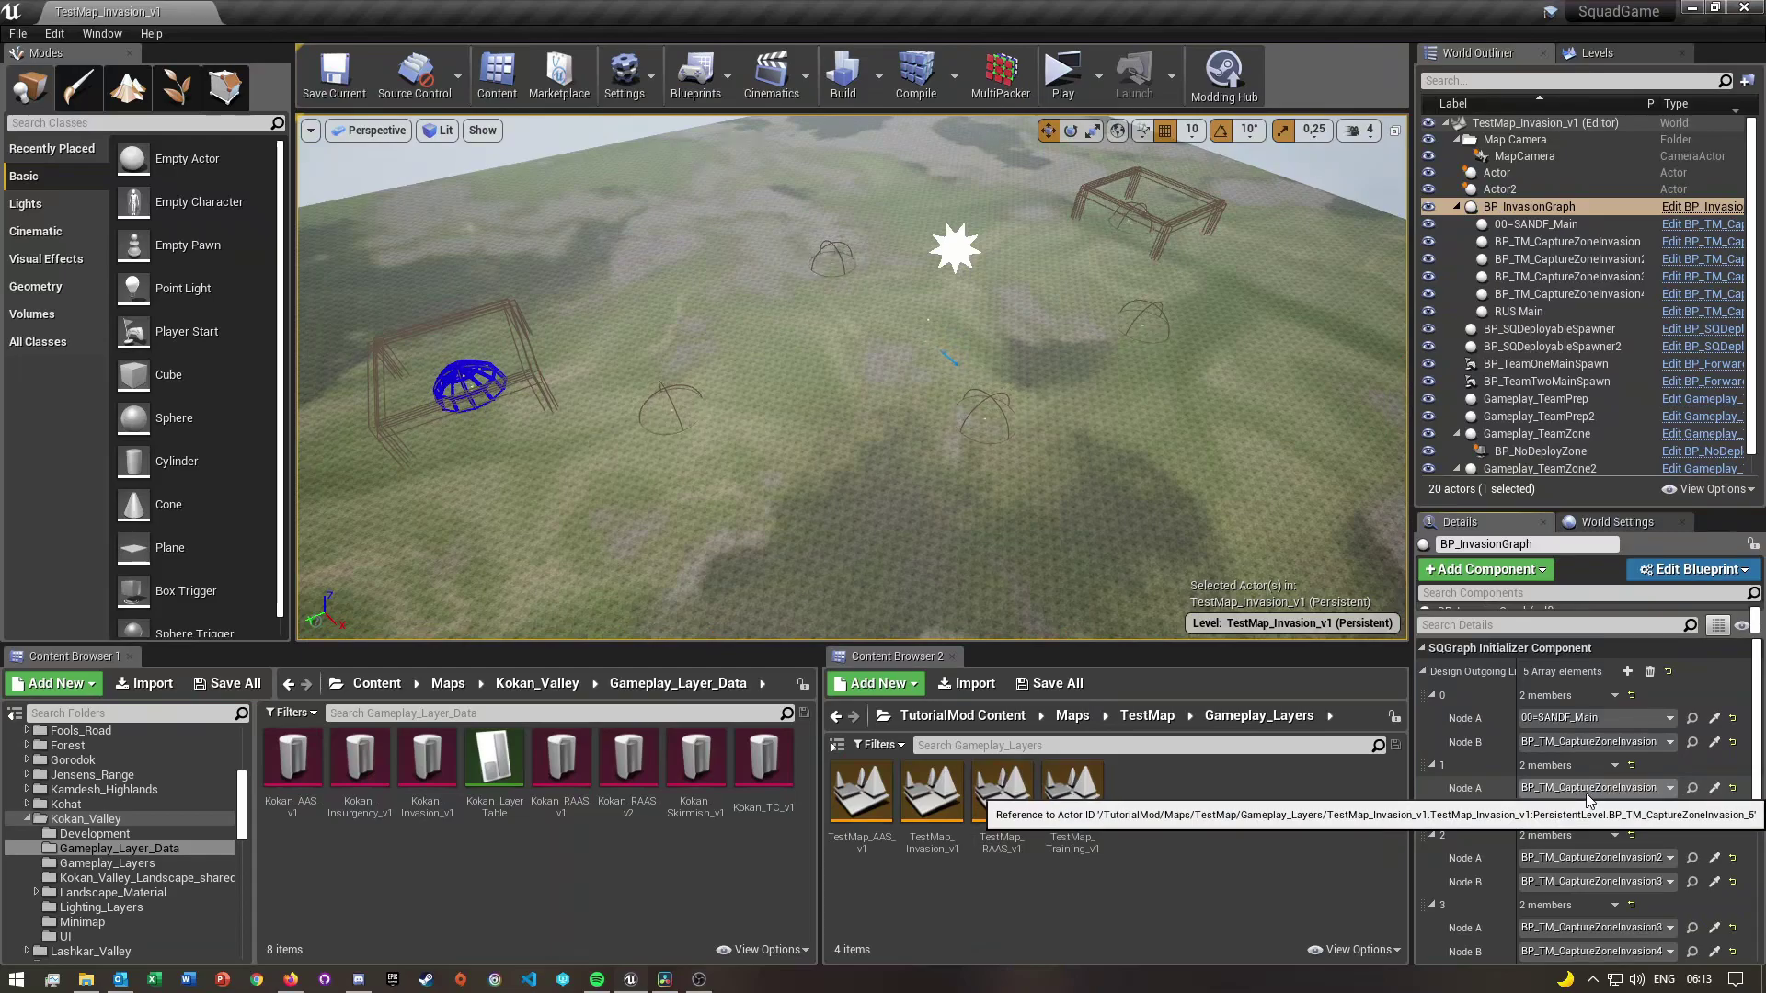
Review the five Node A/Node B links from SANDF main through four zones to RUS Main
scroll(1598, 791, "down", 3)
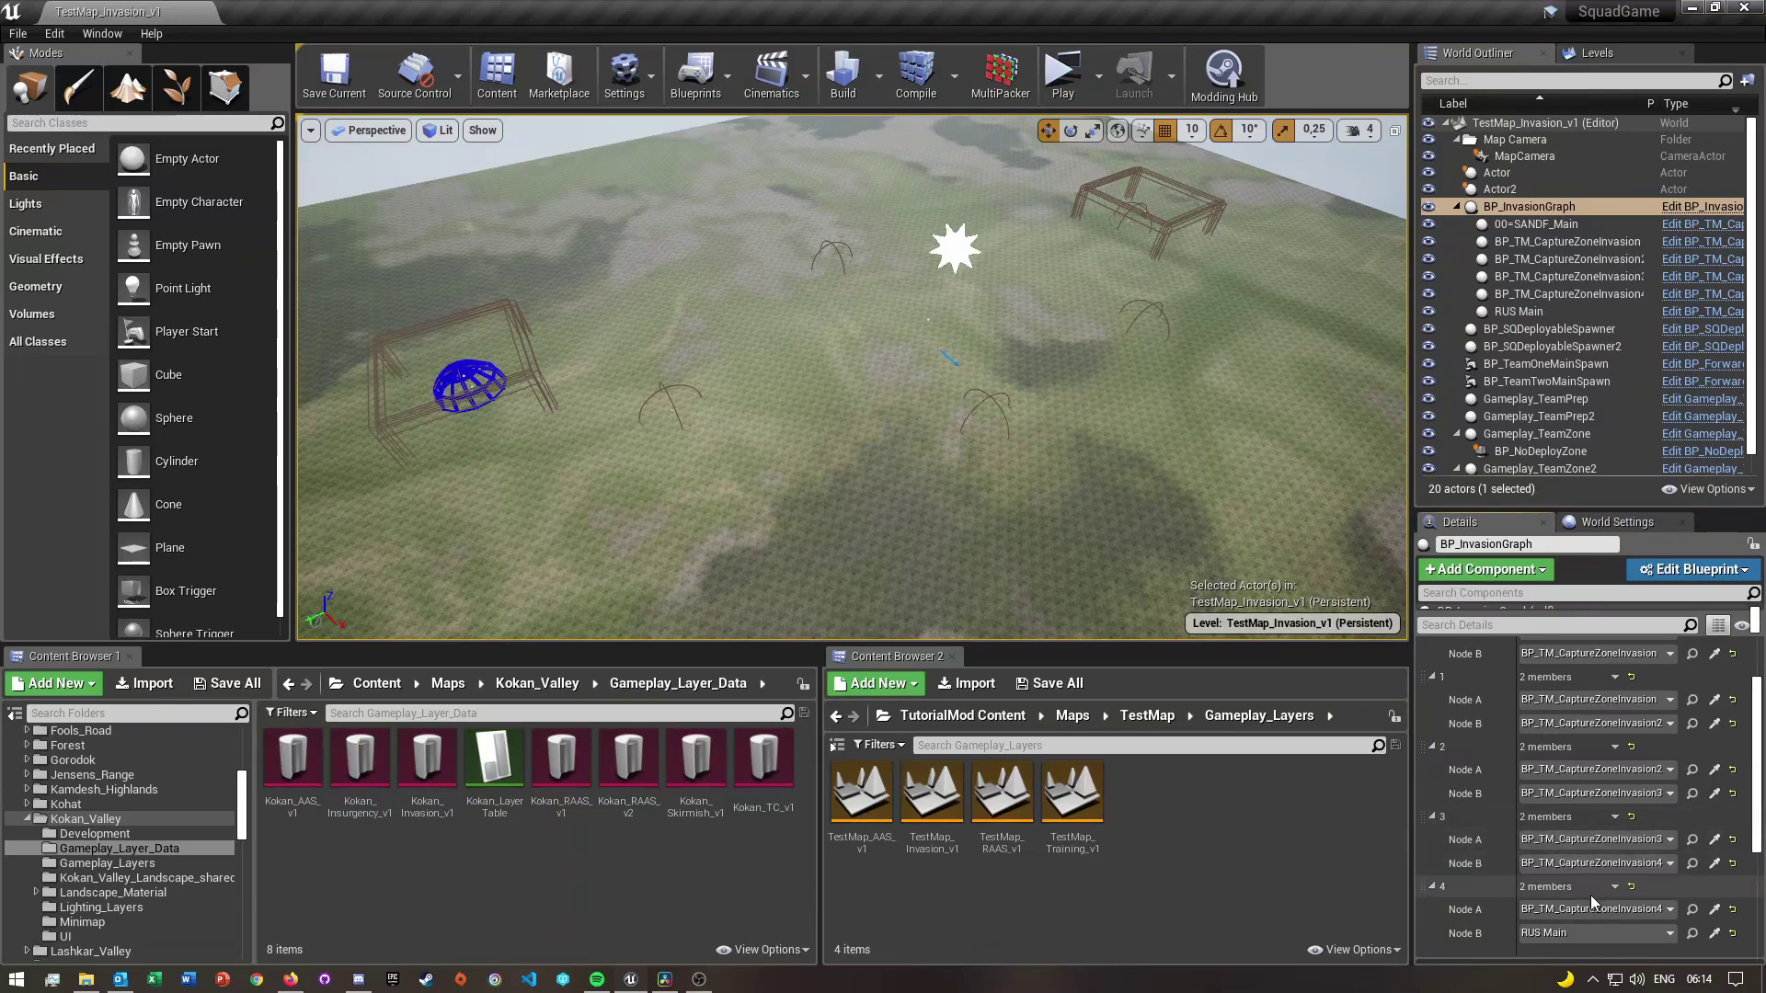
scroll(1582, 901, "down", 2)
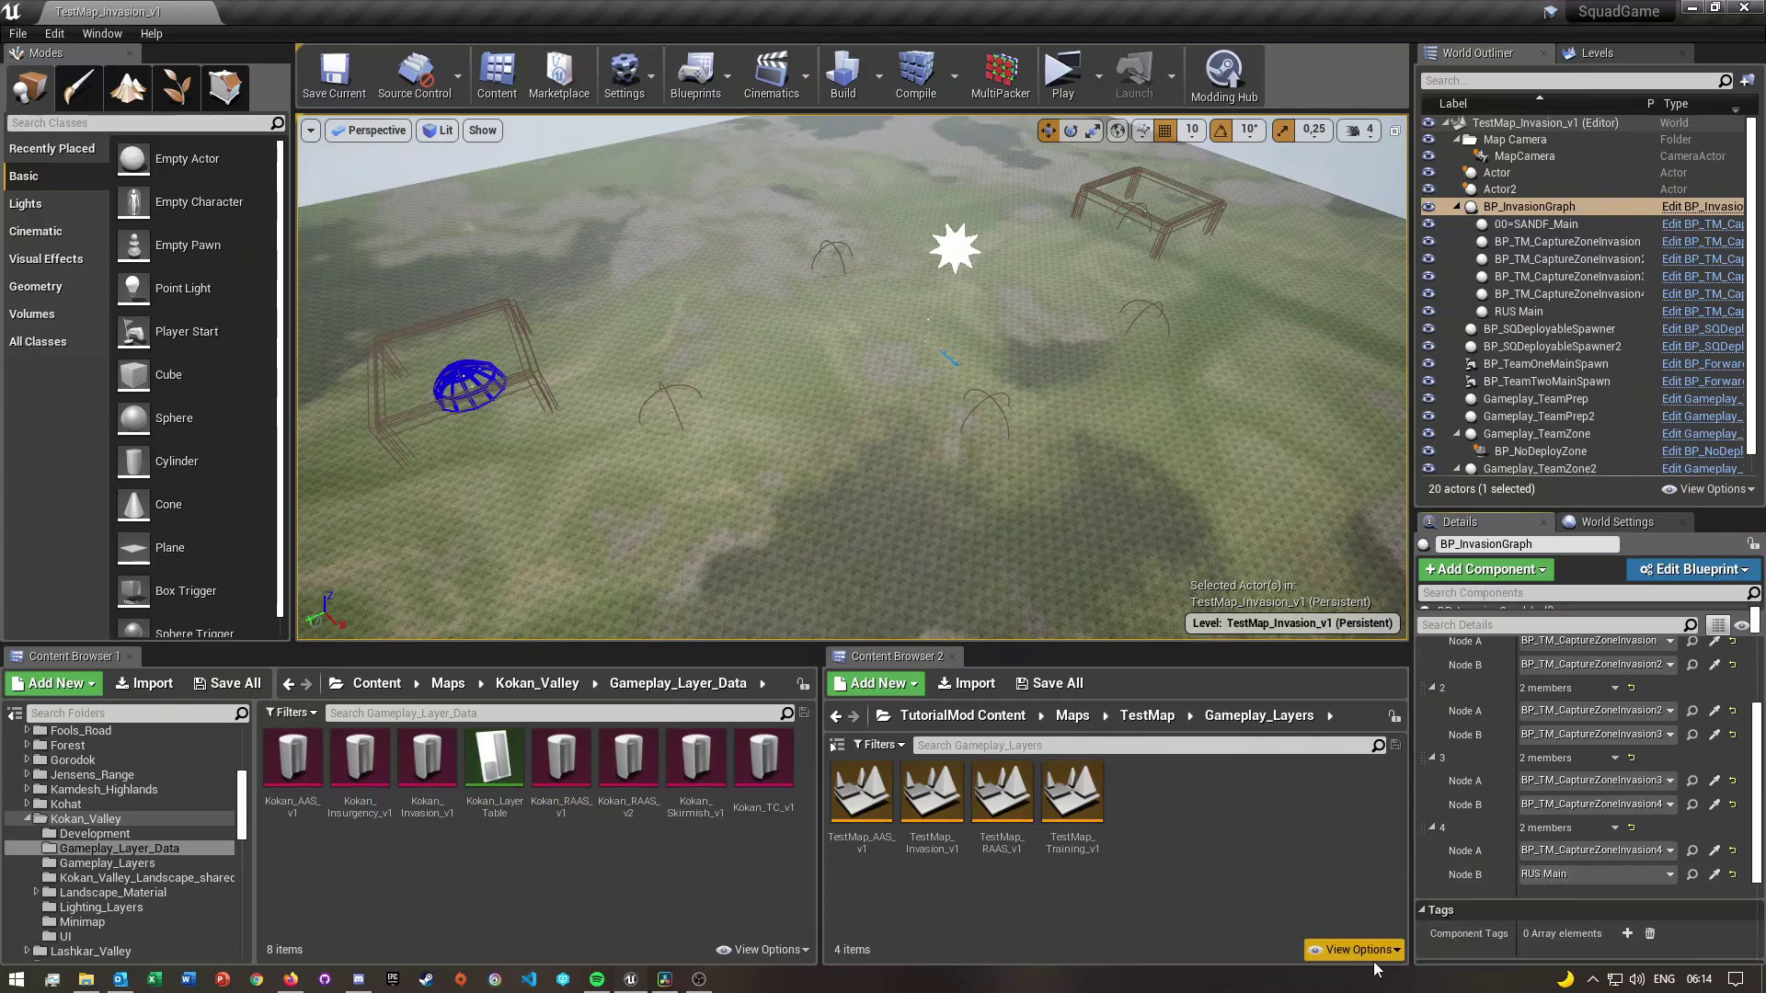
scroll(1596, 907, "up", 4)
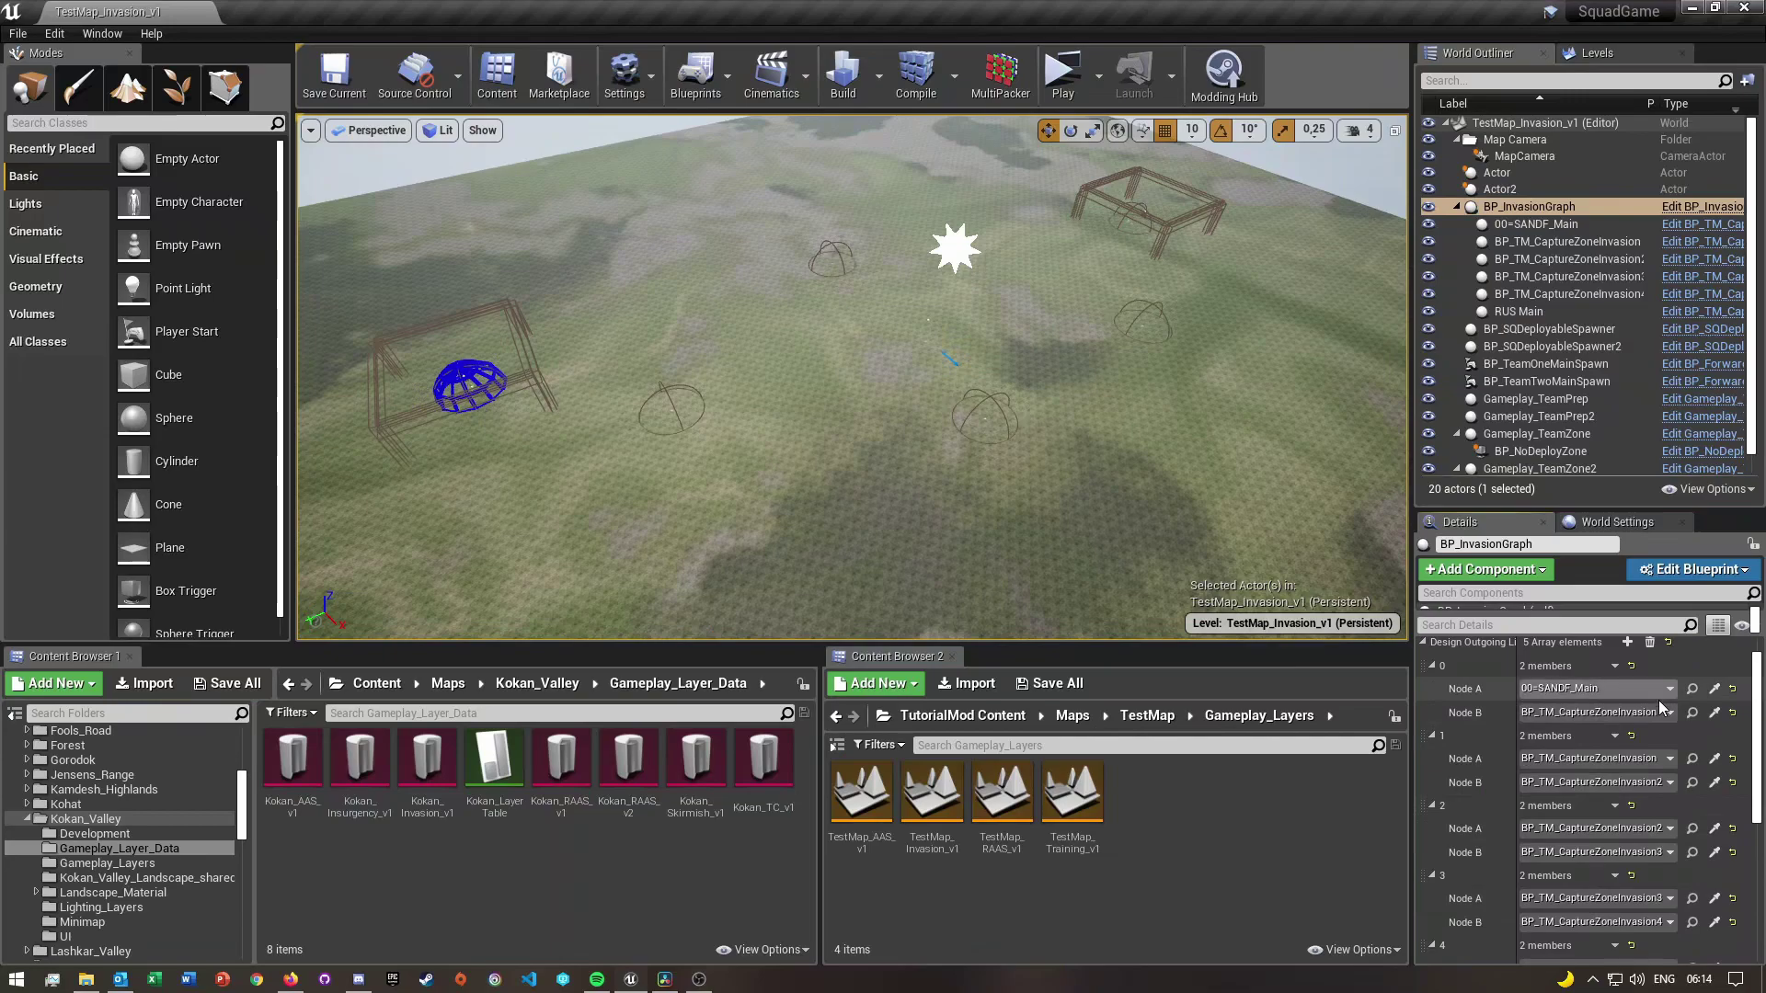
scroll(1581, 879, "down", 2)
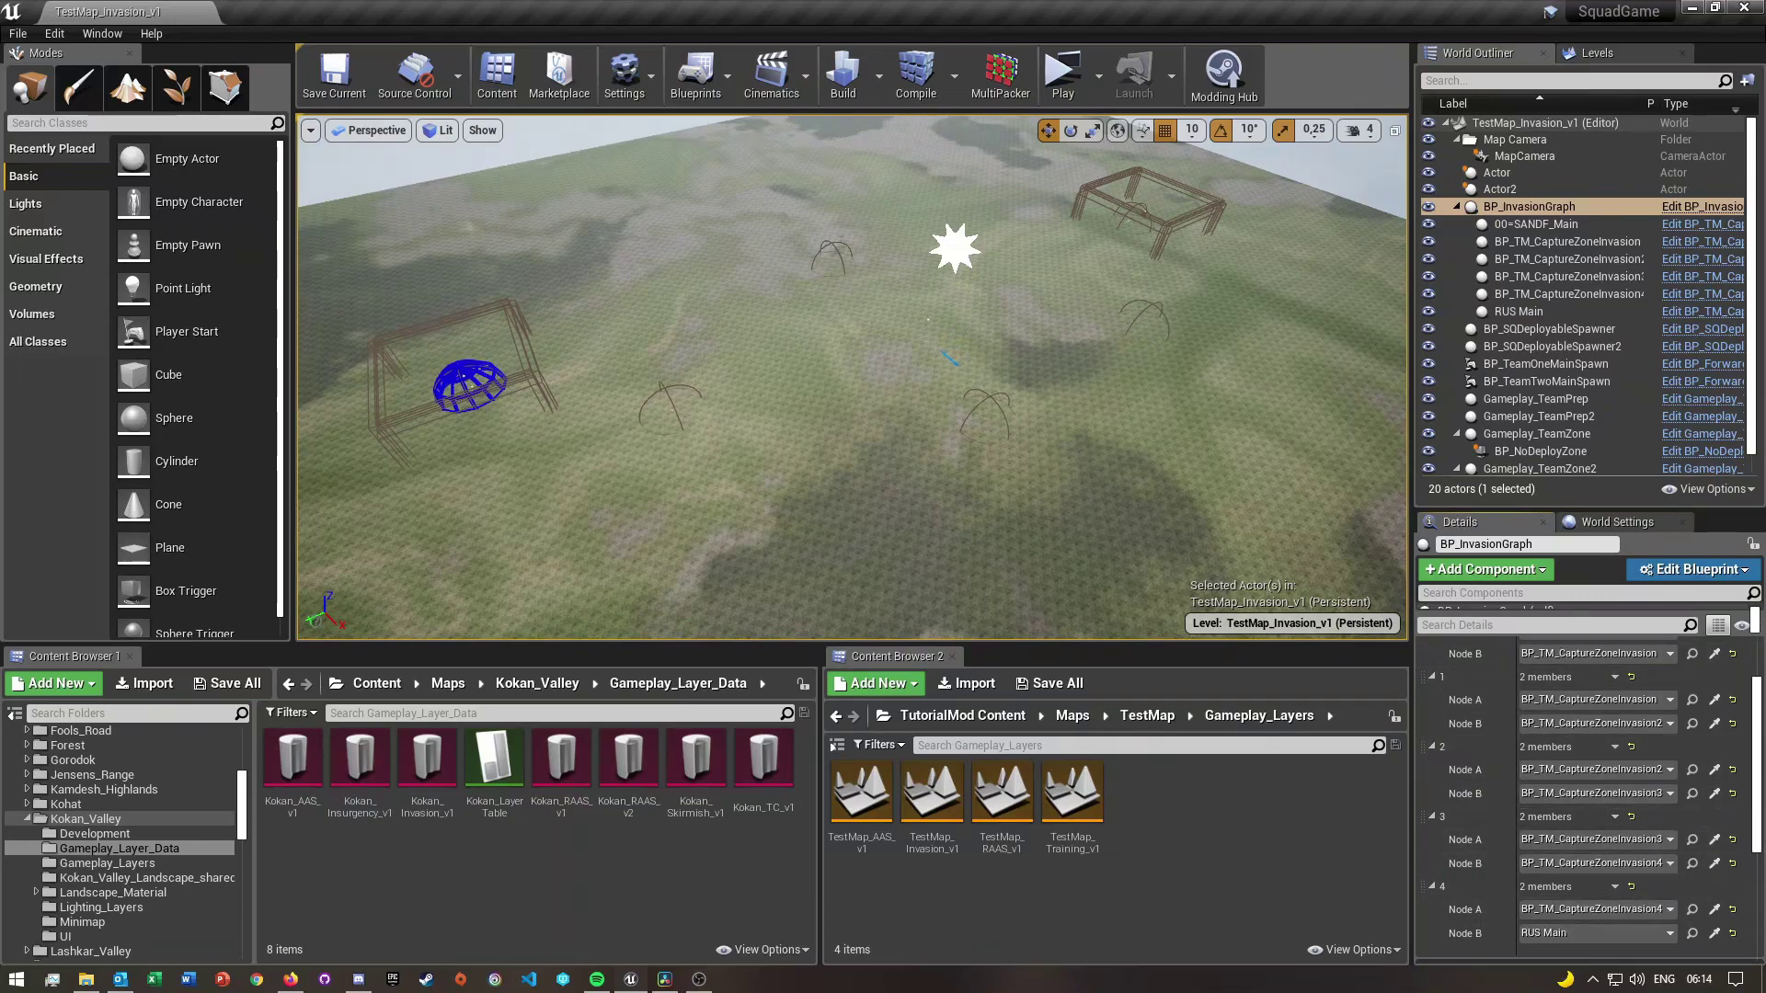
scroll(1600, 883, "up", 3)
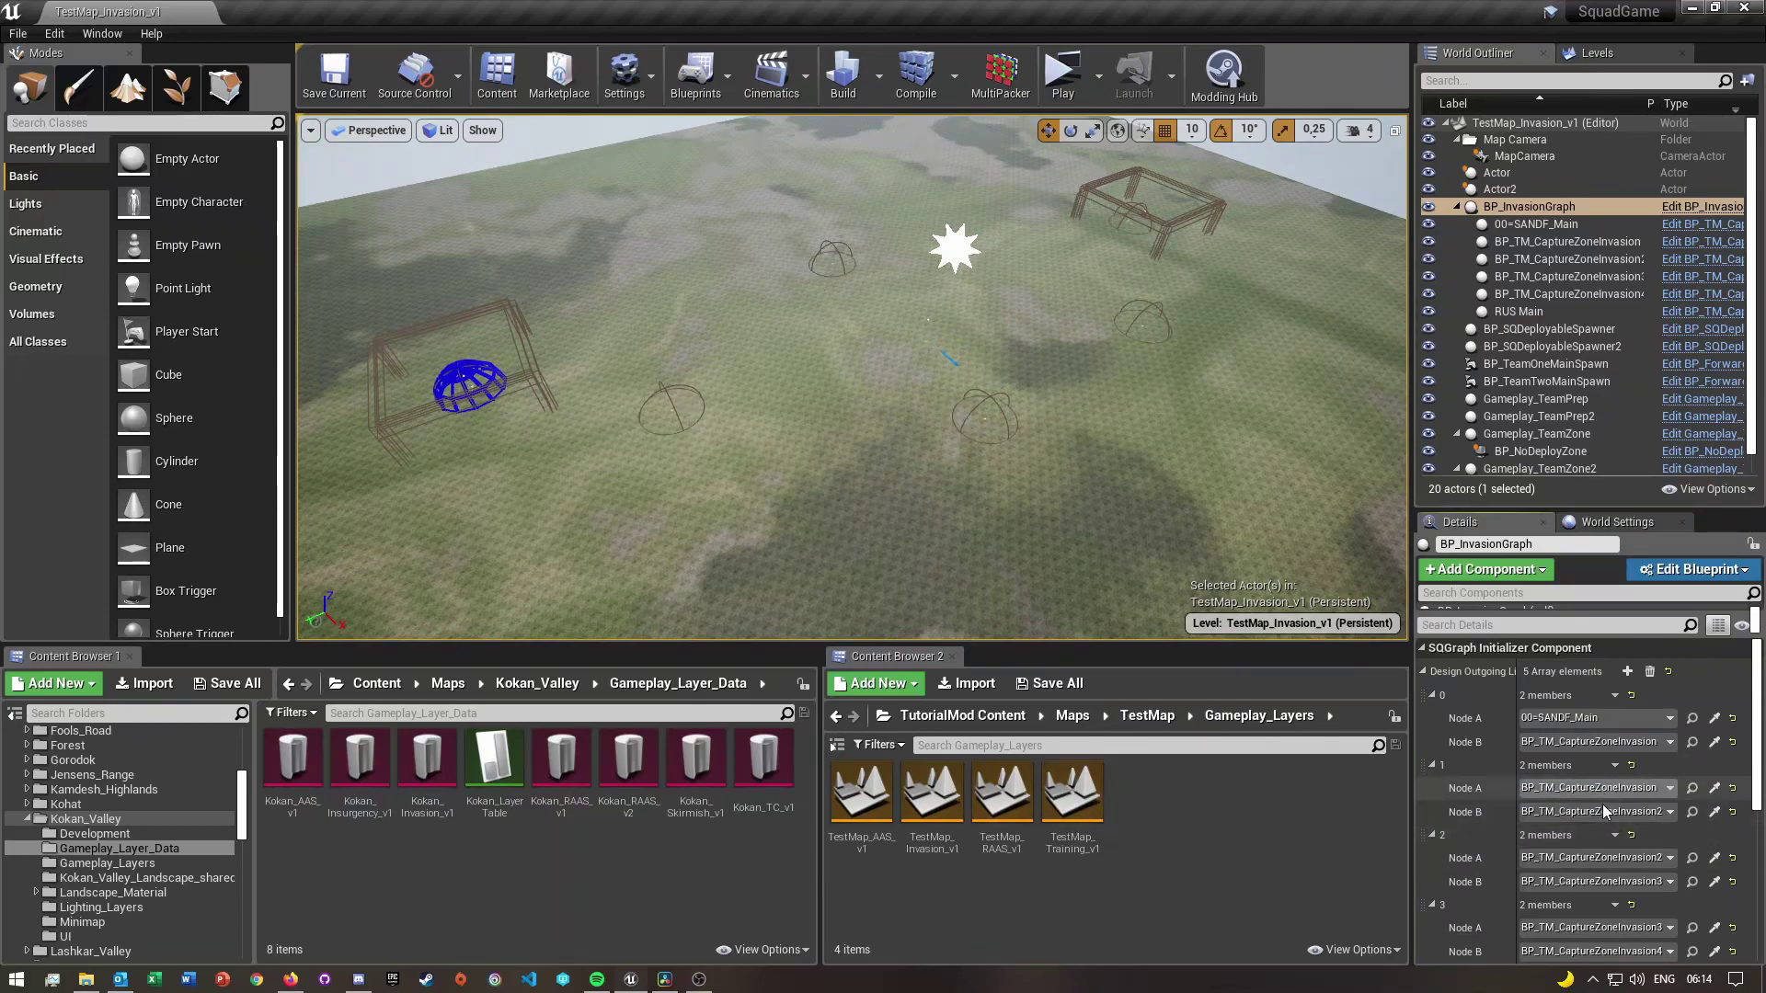
scroll(1572, 886, "down", 5)
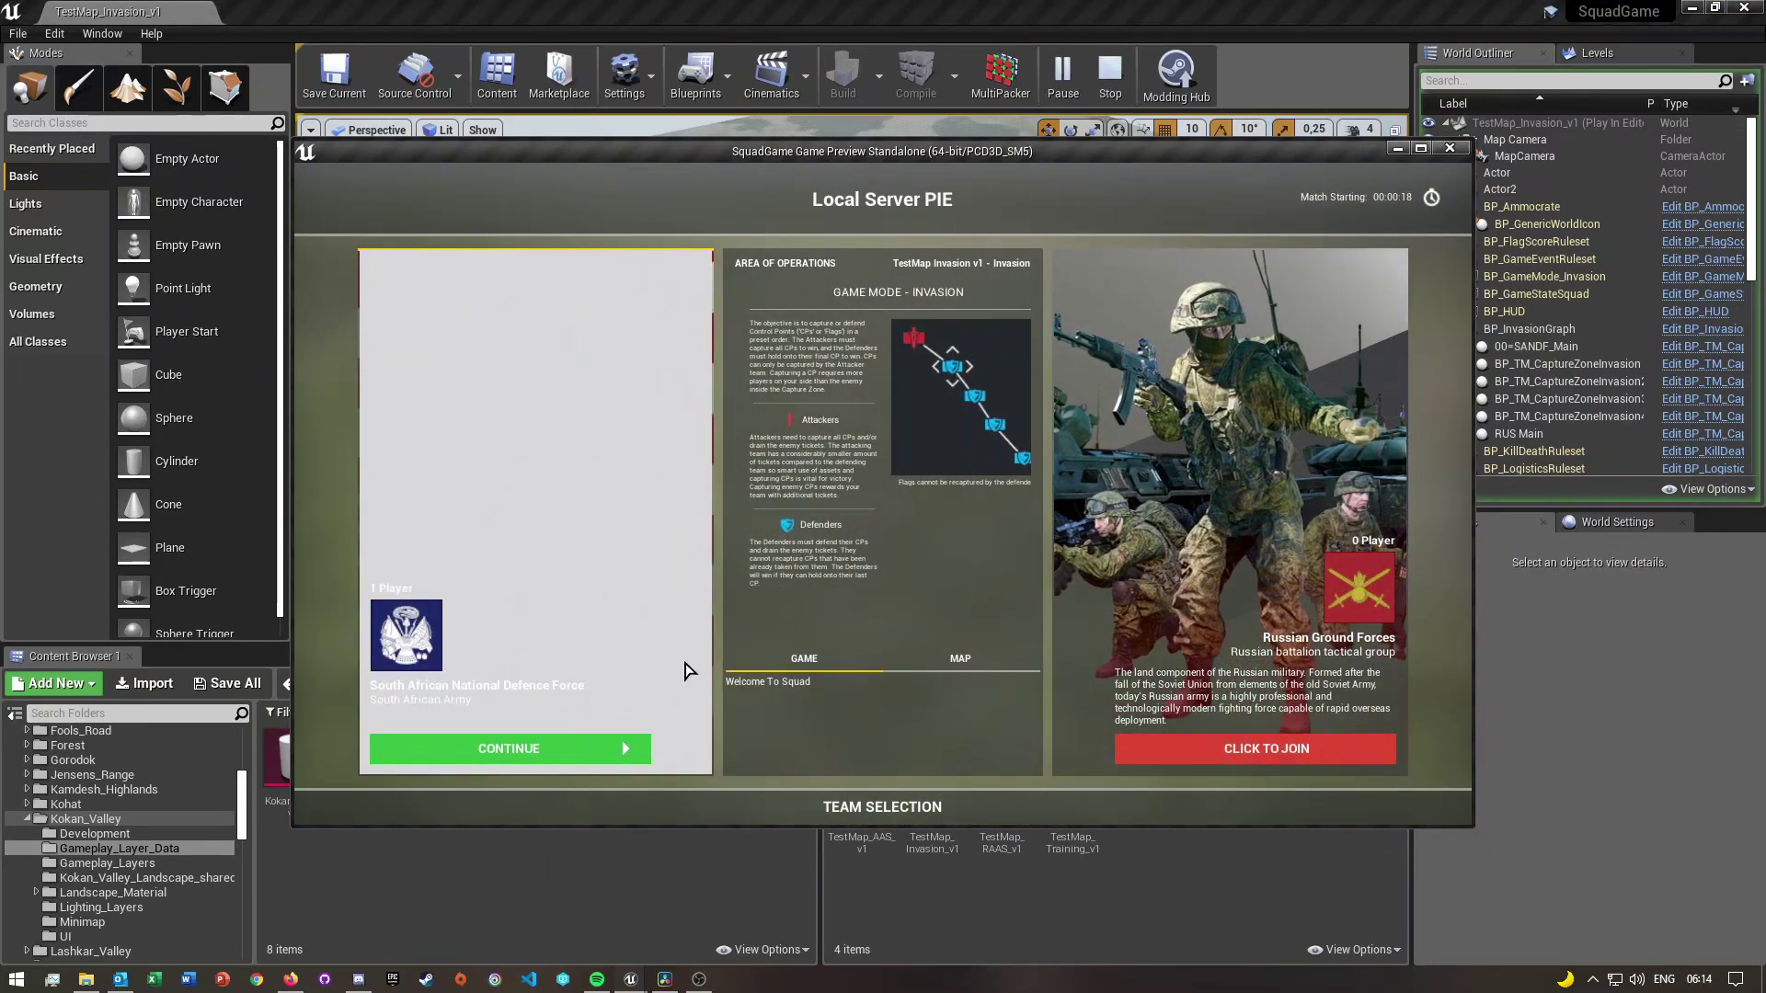
Load the Invasion match, maximize the preview, create Squad 1 and confirm the Main Base spawn
left_click(503, 749)
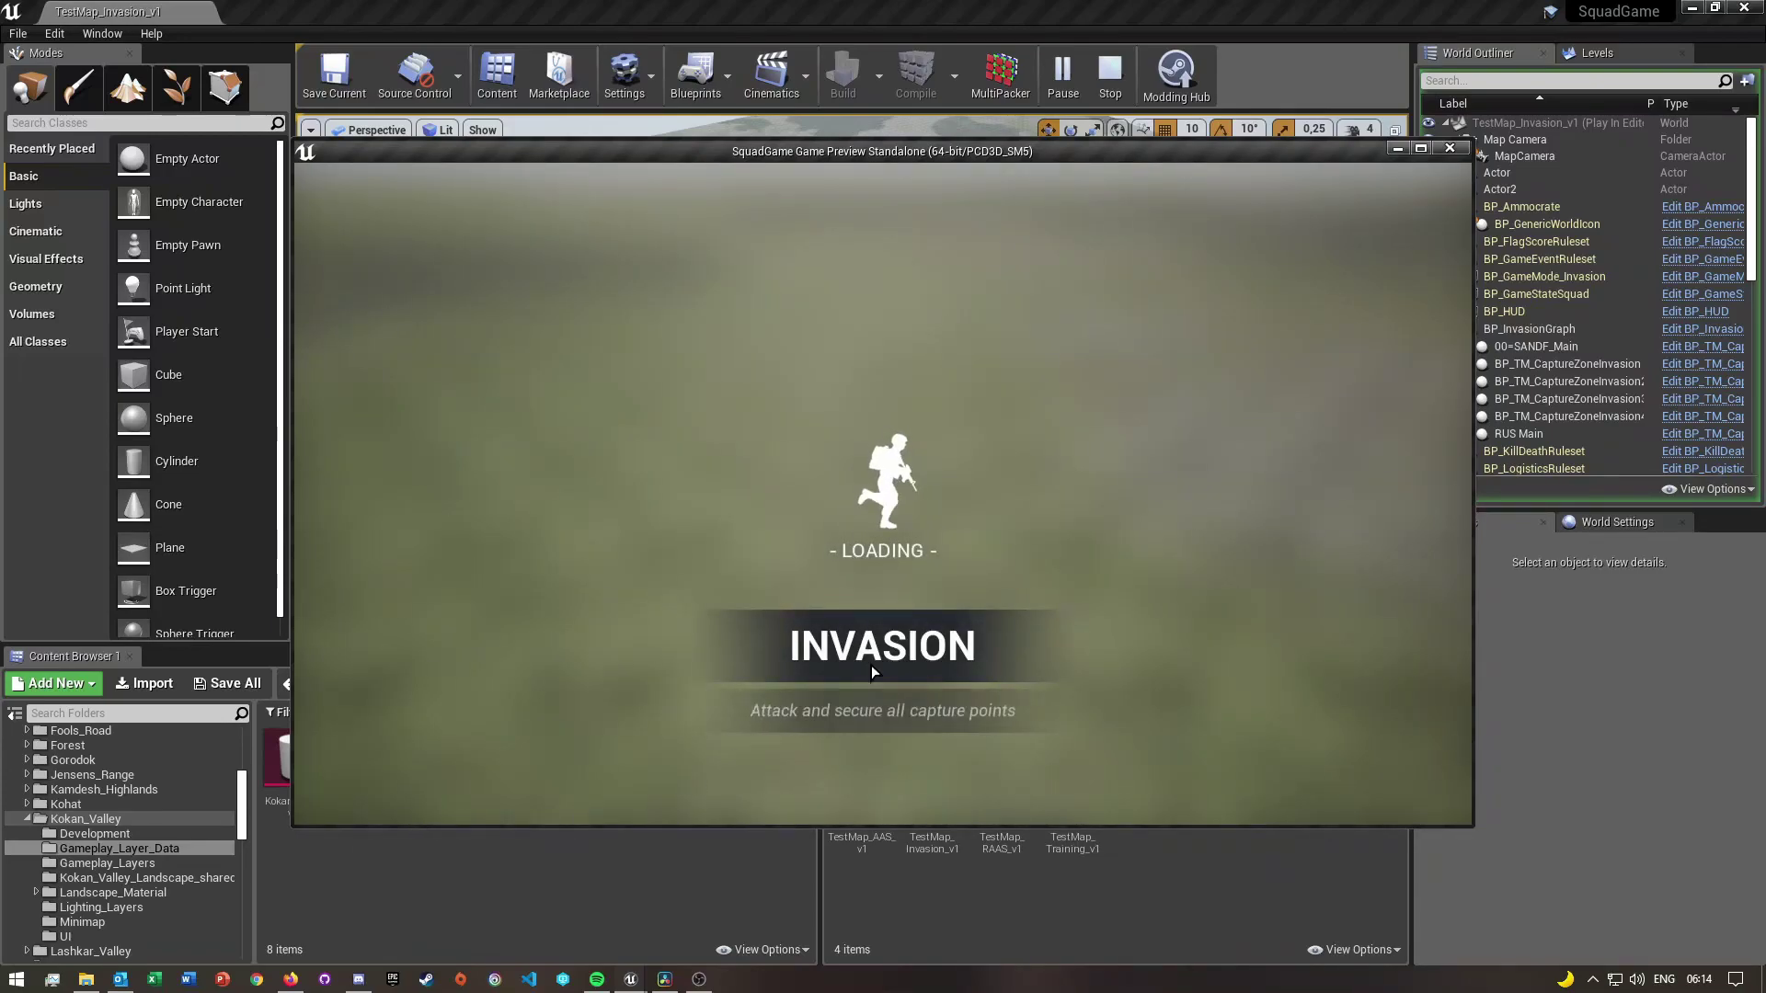
key("super")
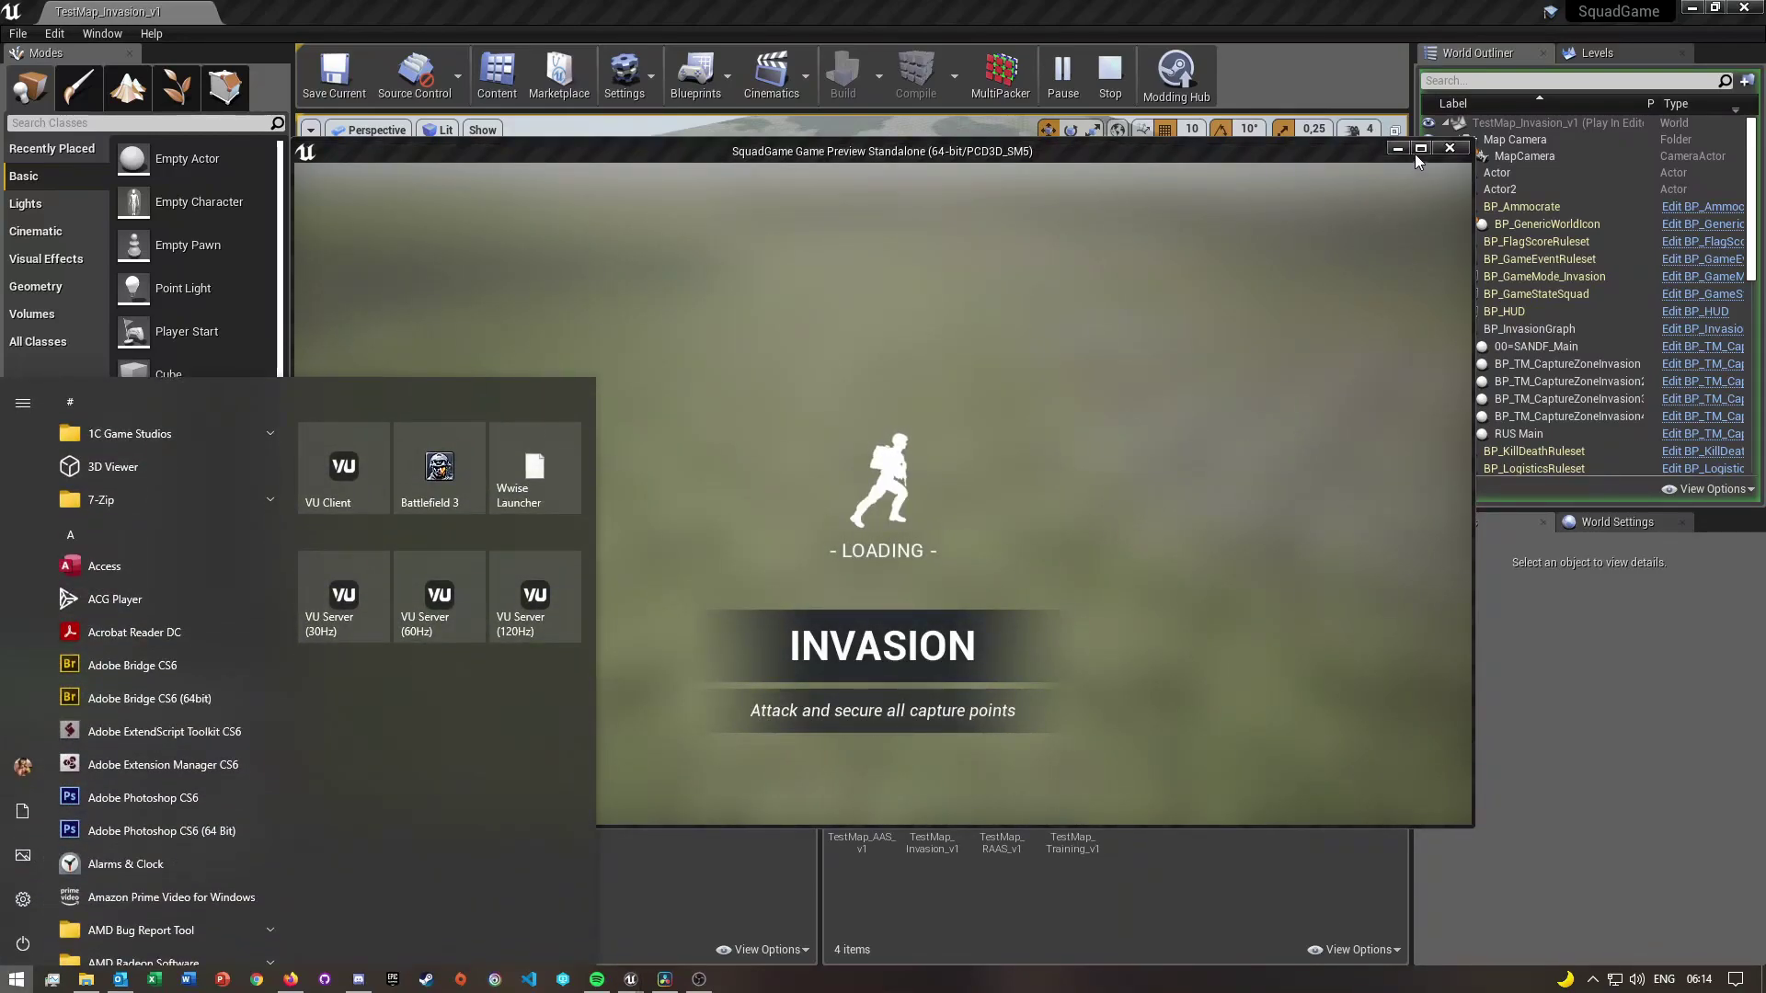
left_click(1418, 149)
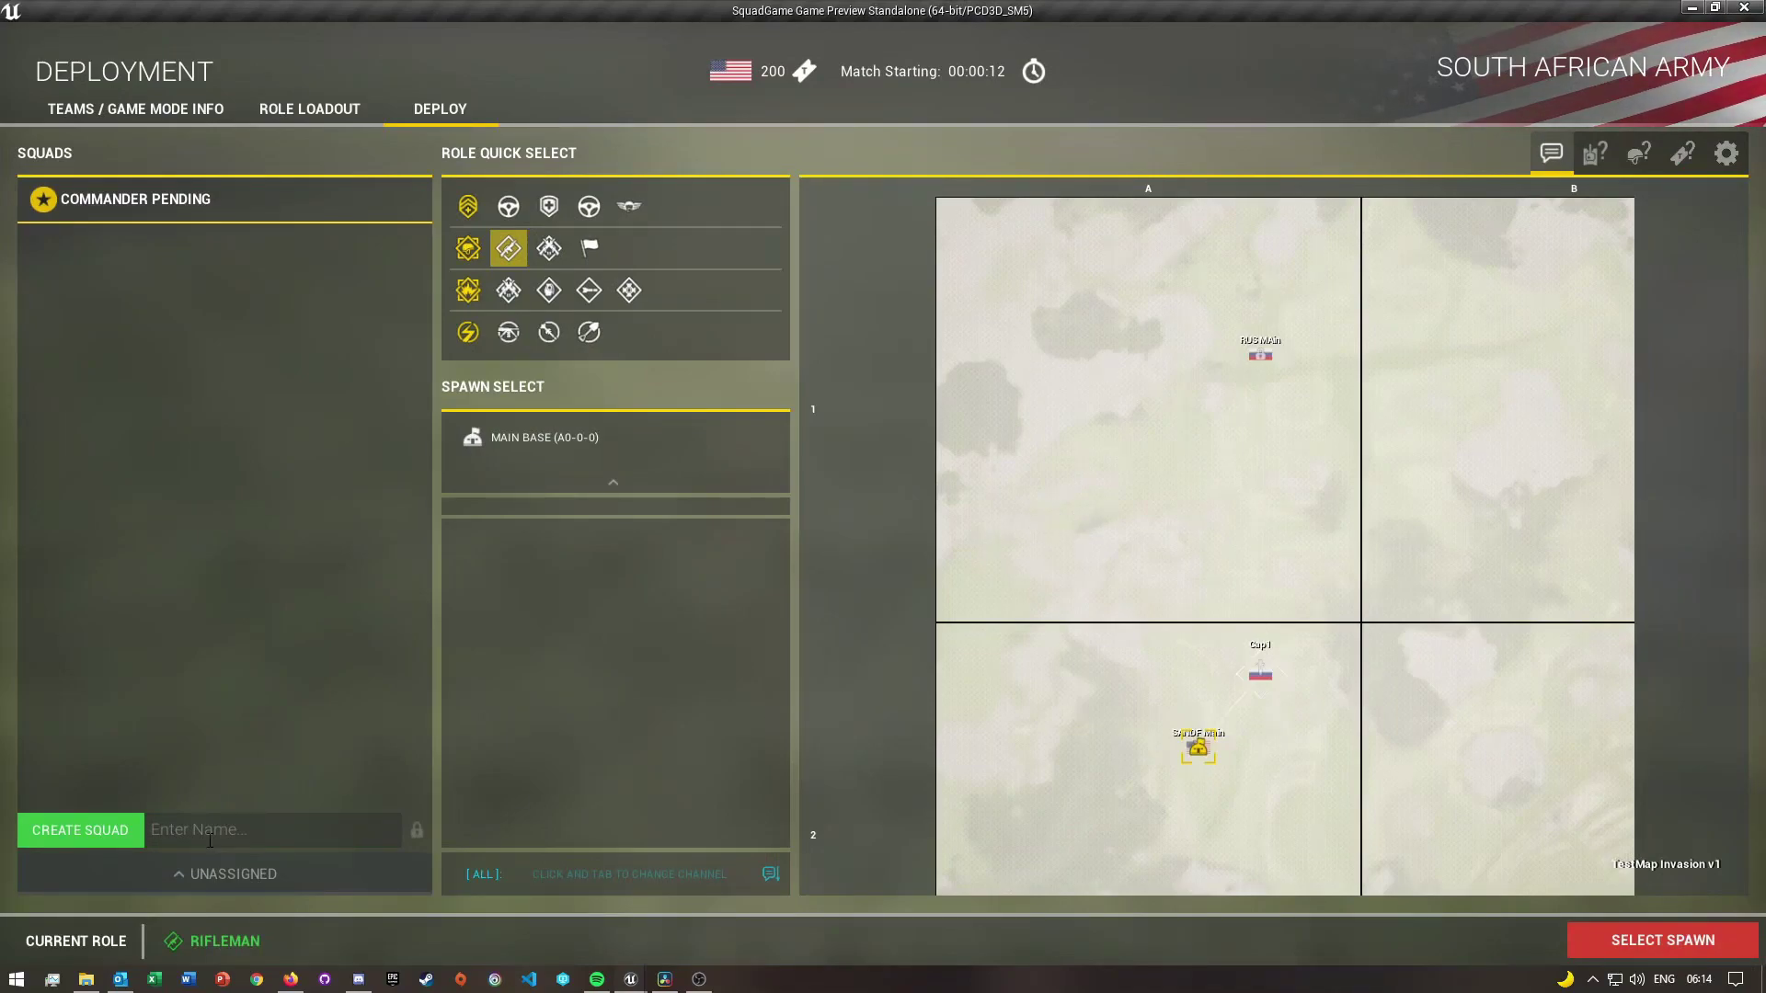
left_click(80, 830)
left_click(1197, 750)
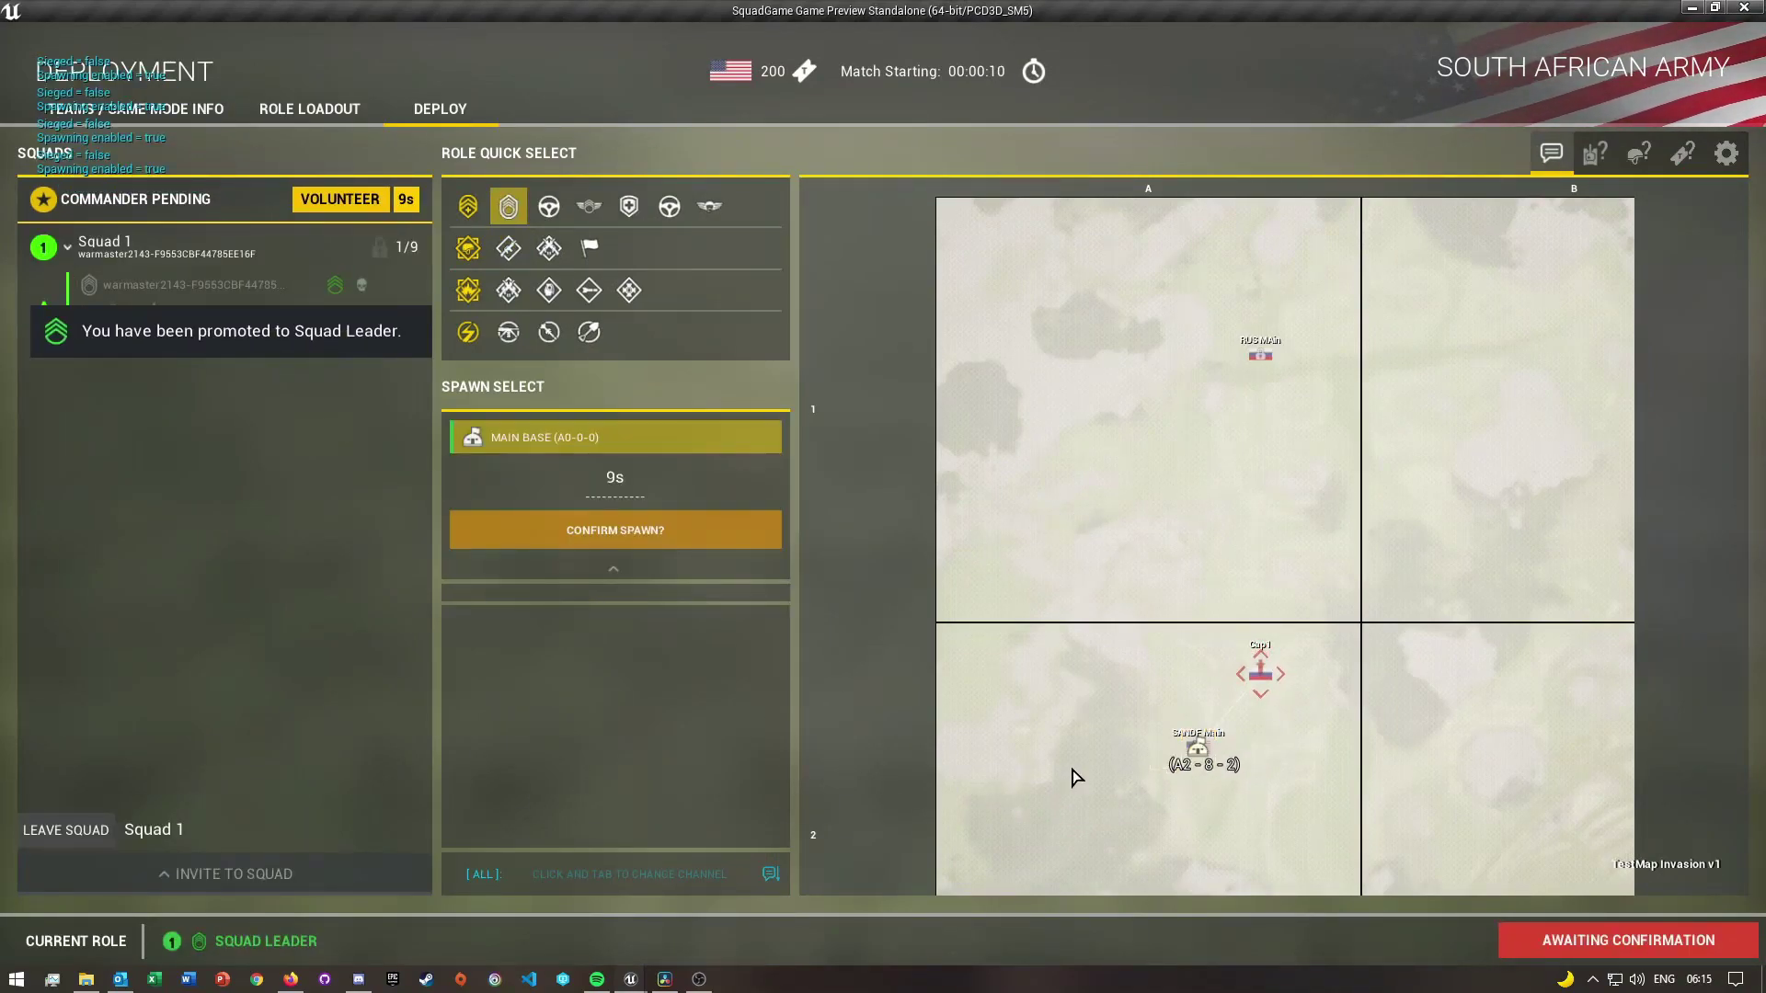
left_click(660, 523)
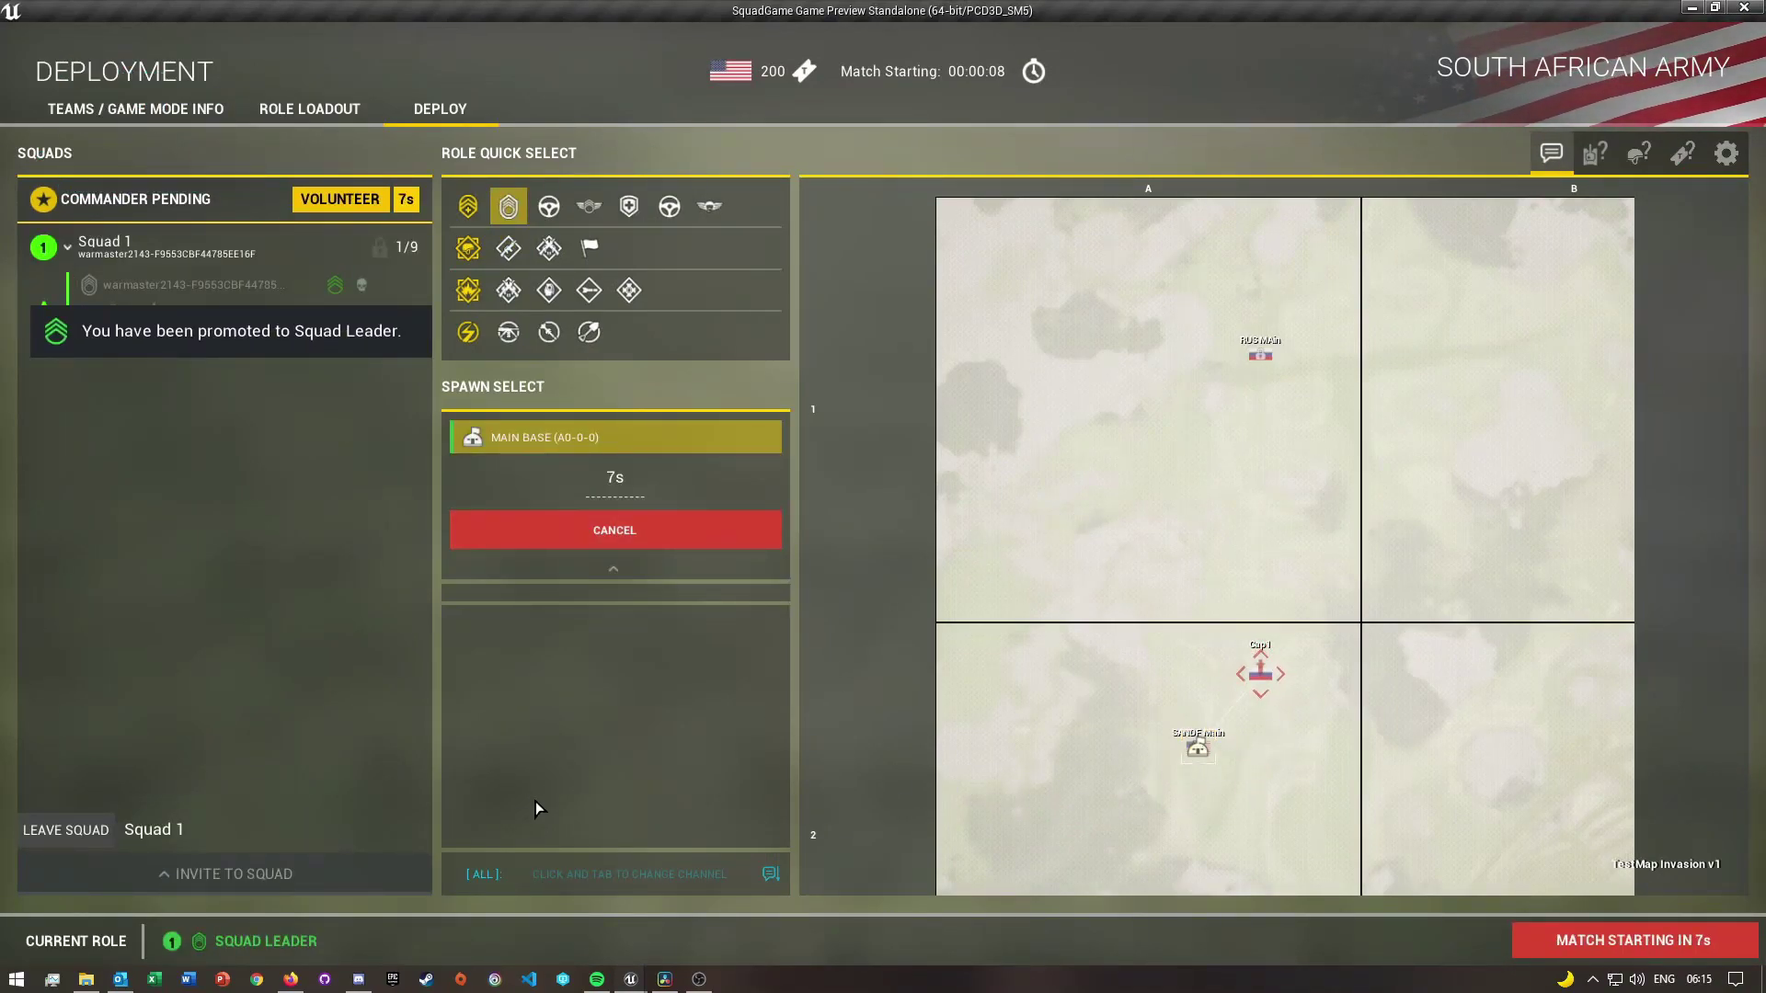